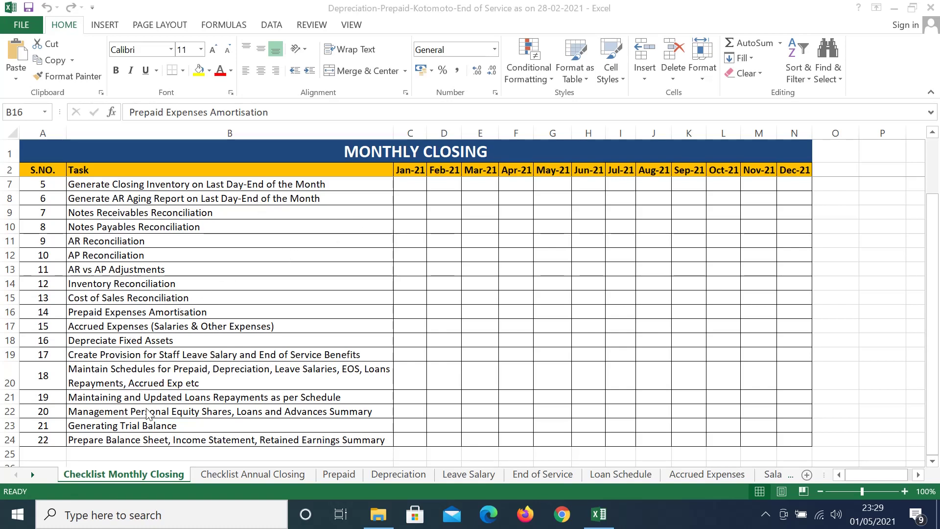
# Step: Look at the annual closing checklist sheet and return to the monthly closing checklist
pyautogui.click(238, 280)
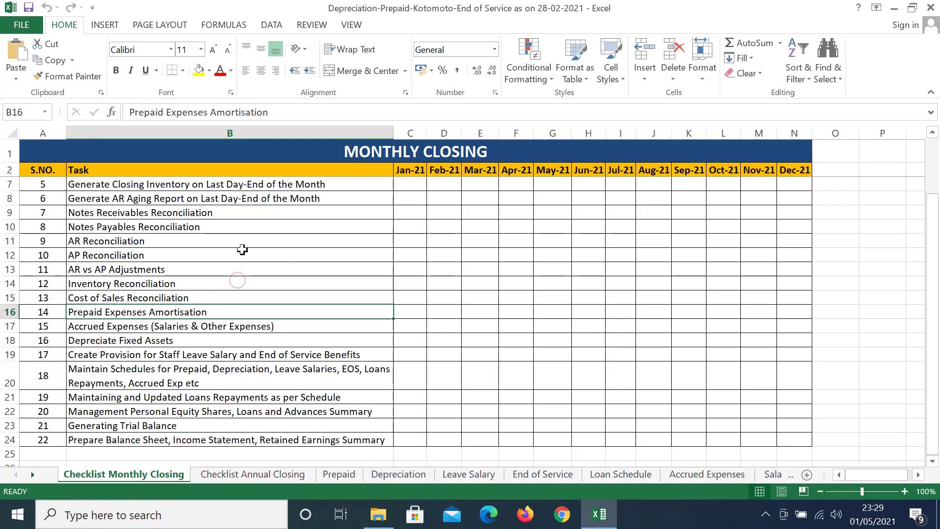
pyautogui.click(245, 472)
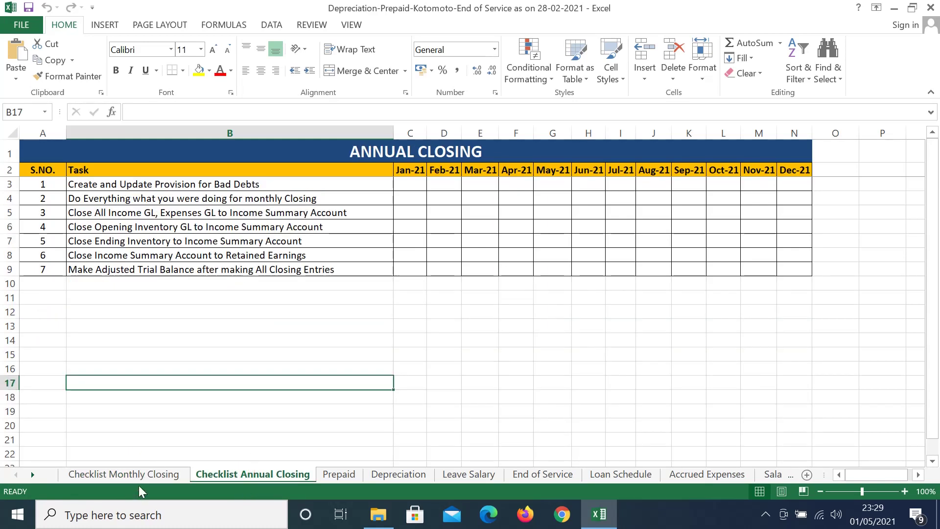
pyautogui.click(145, 473)
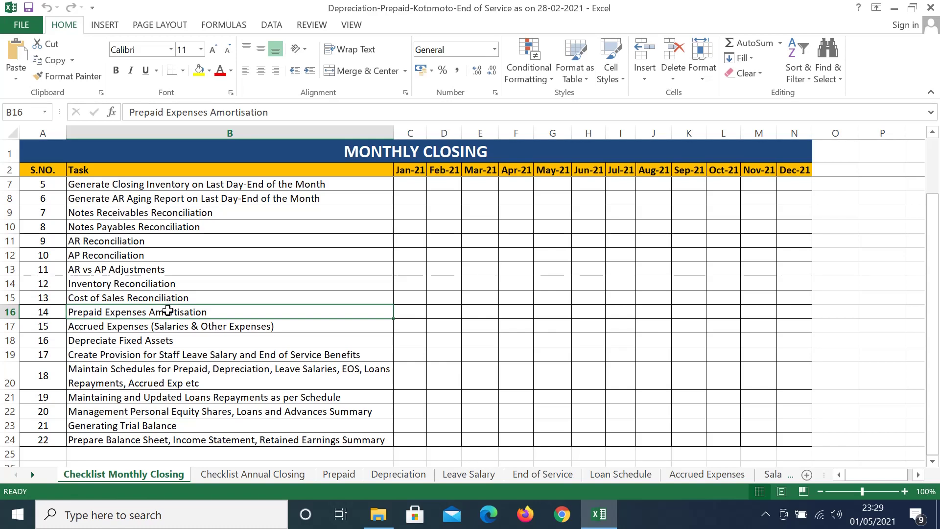
# Step: Highlight tasks 14 to 19 of the monthly closing checklist, from Prepaid Expenses Amortisation to Loans Repayments, with a yellow fill
pyautogui.moveTo(168, 311); pyautogui.dragTo(146, 392)
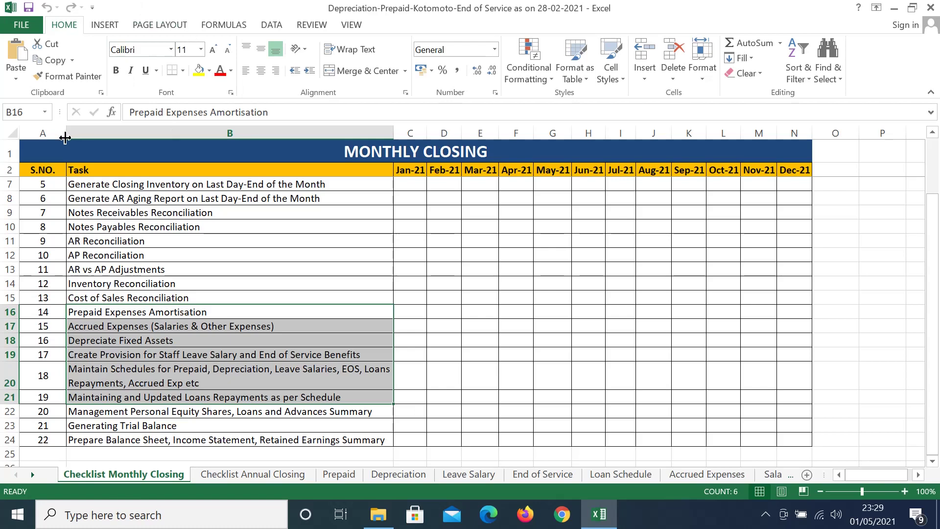
pyautogui.click(204, 72)
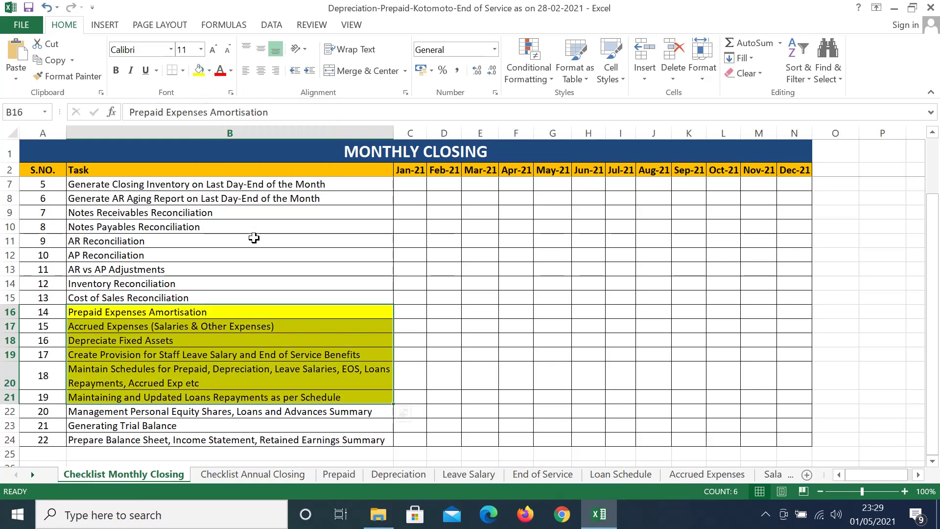
pyautogui.click(220, 360)
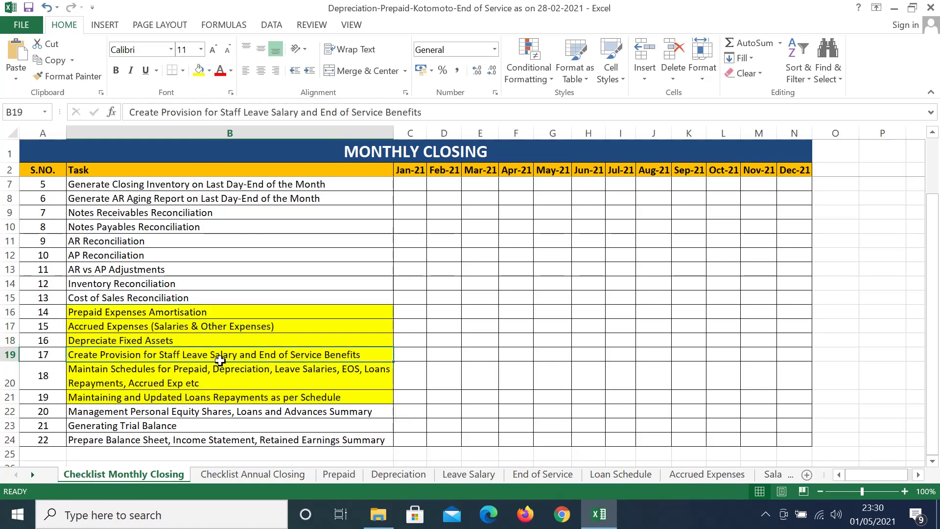
# Step: Go through the highlighted tasks one by one, from Prepaid Expenses Amortisation to the loan repayments schedule
pyautogui.click(194, 314)
pyautogui.click(187, 324)
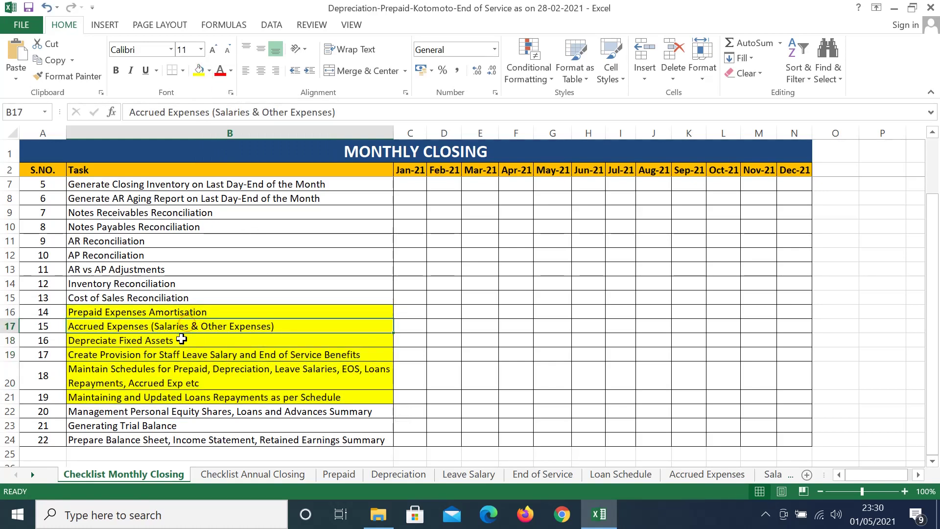
pyautogui.click(180, 340)
pyautogui.click(176, 355)
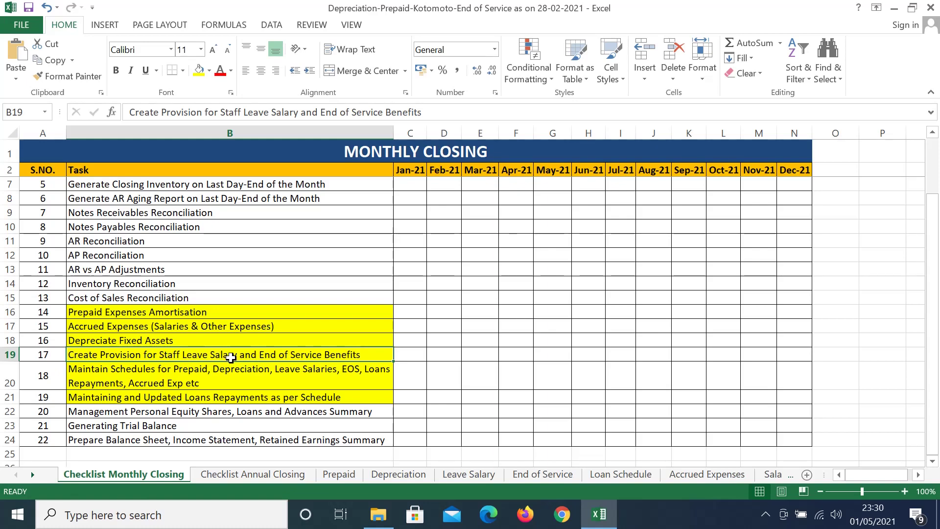
pyautogui.click(156, 382)
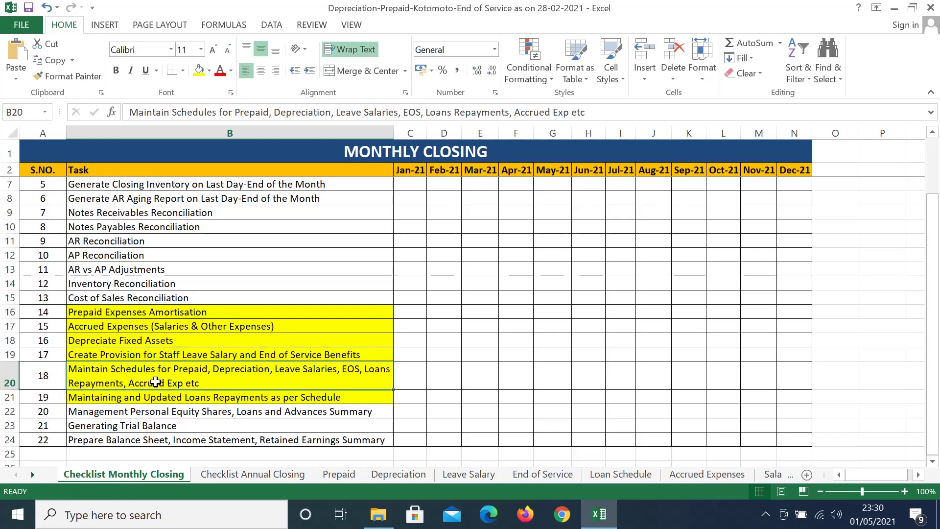
pyautogui.click(155, 399)
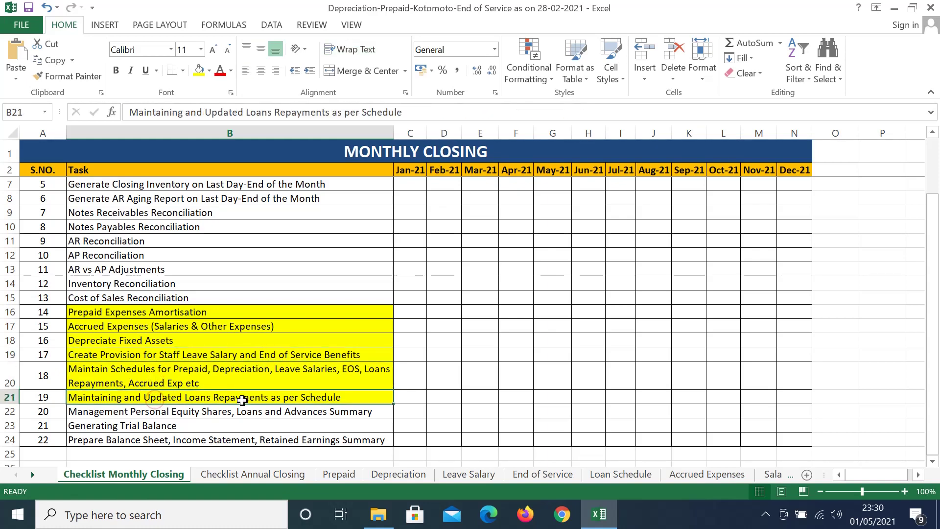
pyautogui.click(182, 372)
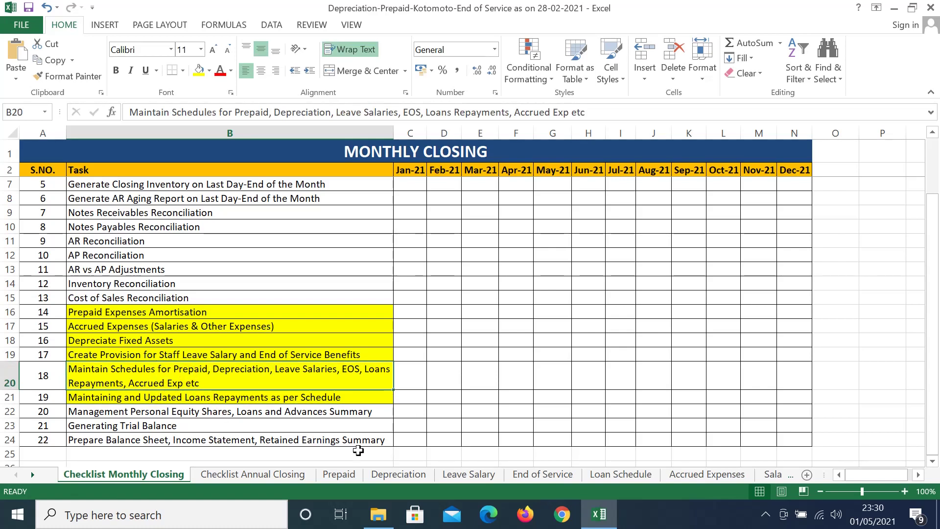
# Step: Examine the schedule headings across the Prepaid sheet, from Prepaid Govt Charges to Prepaid Auto Maintenance
pyautogui.click(330, 474)
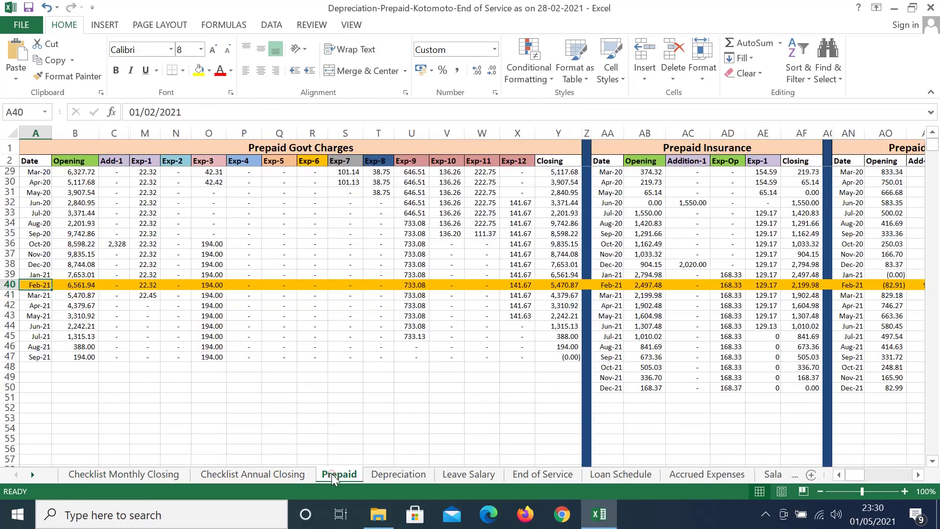
pyautogui.click(142, 226)
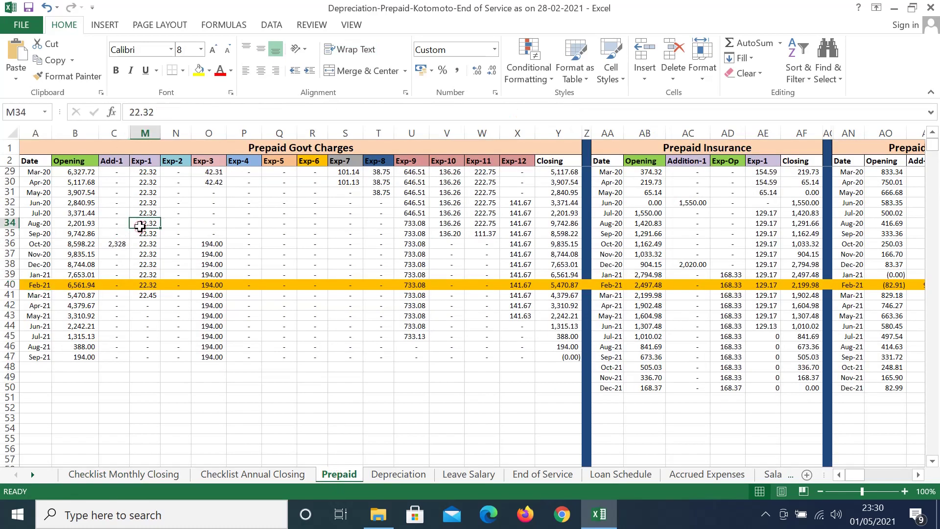
pyautogui.click(127, 148)
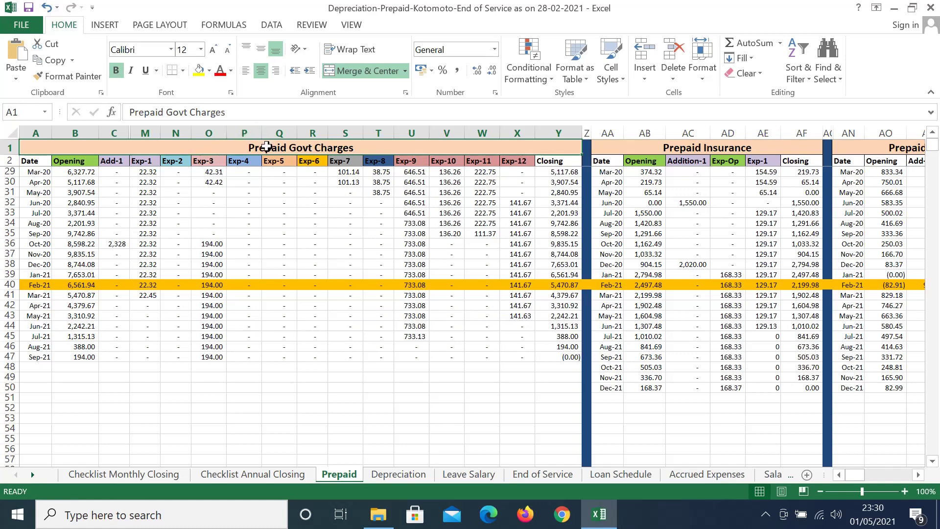
pyautogui.press('Right')
pyautogui.press('Right')
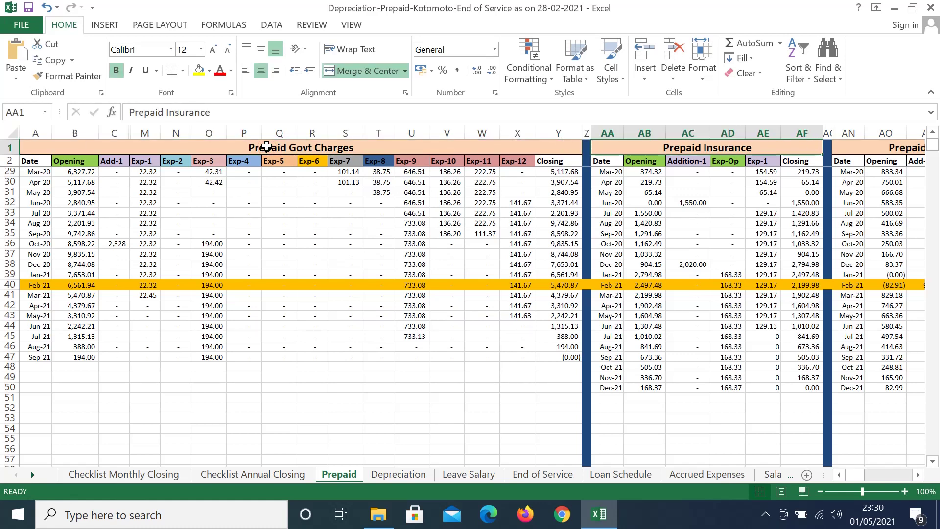
pyautogui.press('Right')
pyautogui.press('Right')
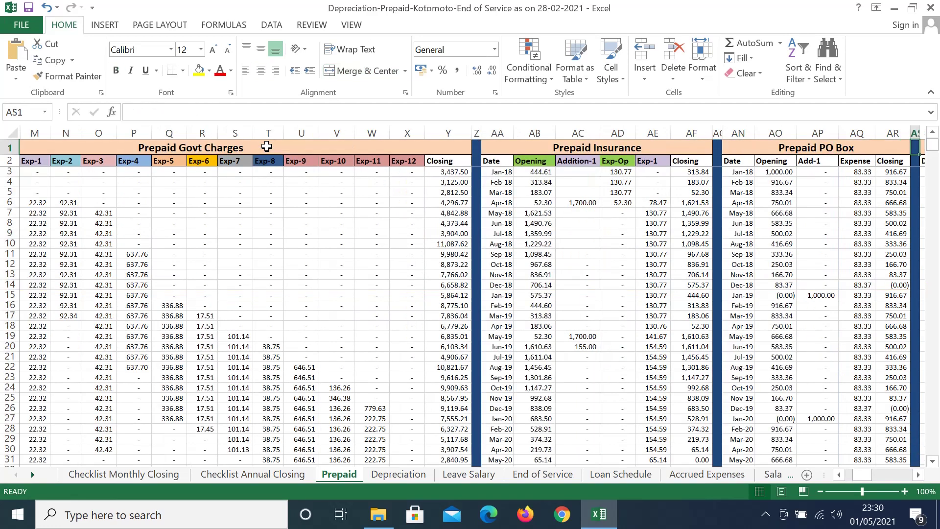
pyautogui.press('Right')
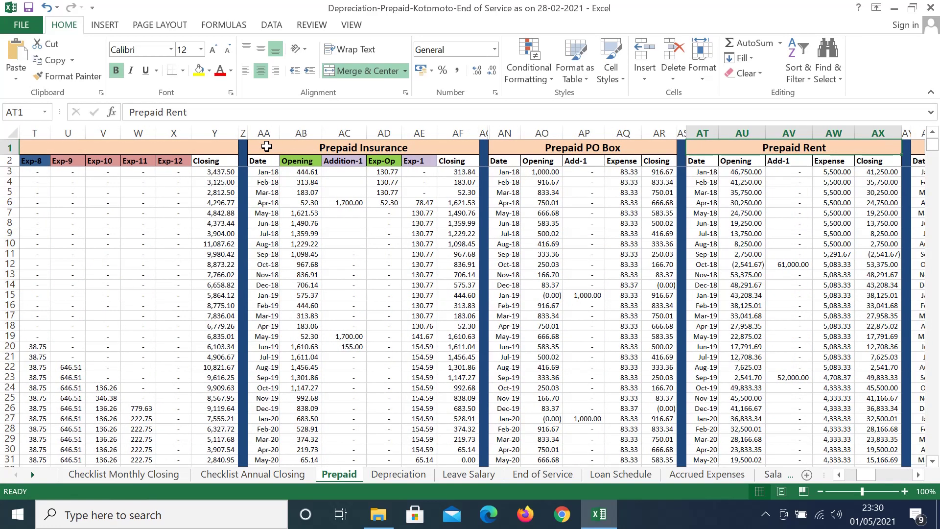
pyautogui.press('Right')
pyautogui.press('Right')
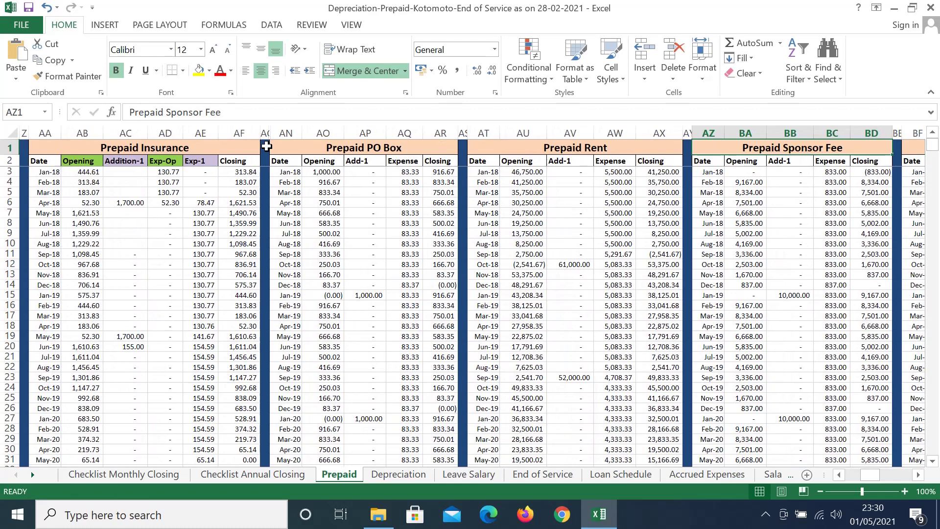
pyautogui.press('Right')
pyautogui.press('Right')
pyautogui.press('Right')
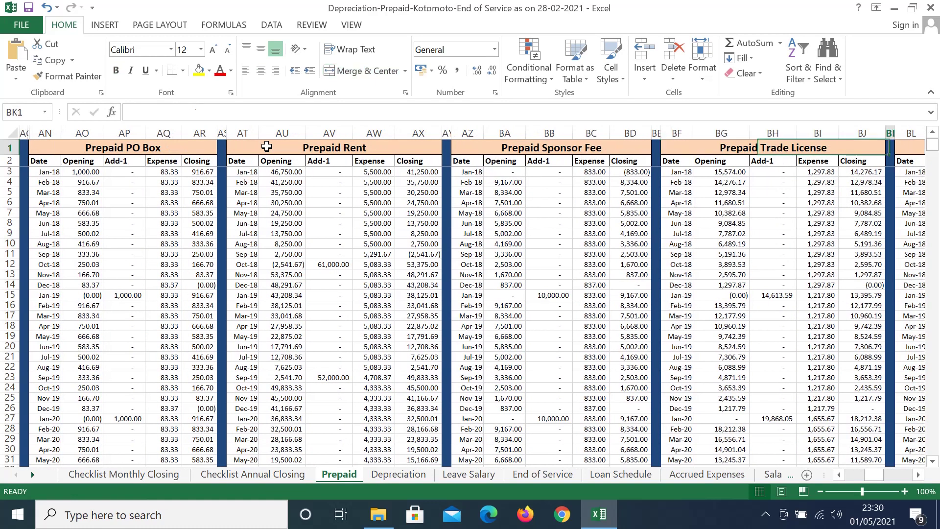
pyautogui.press('Right')
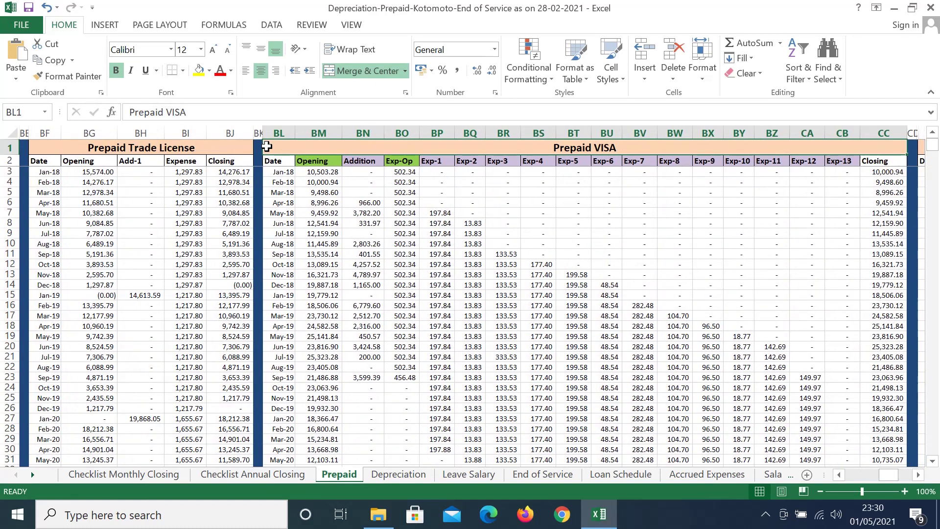
pyautogui.press('Right')
pyautogui.press('Right')
pyautogui.press('Right')
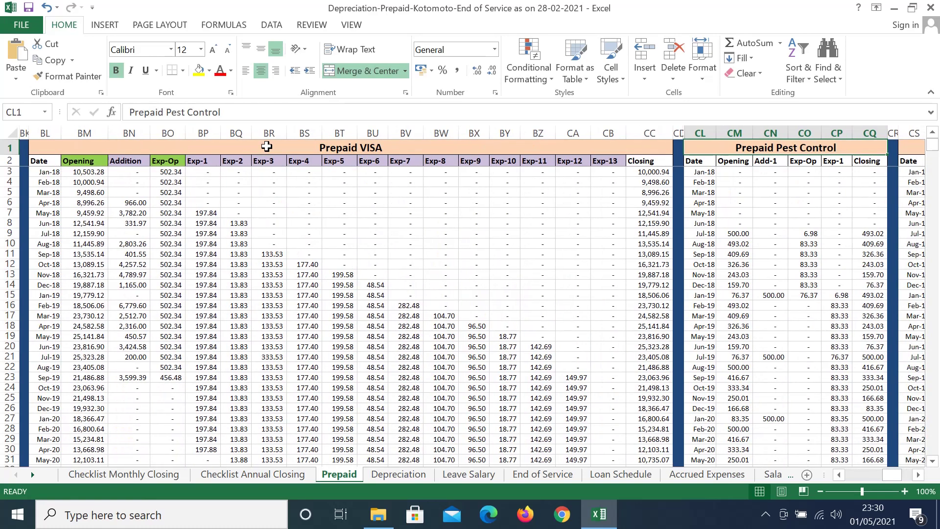
pyautogui.press('Right')
pyautogui.press('Right')
pyautogui.press('Right')
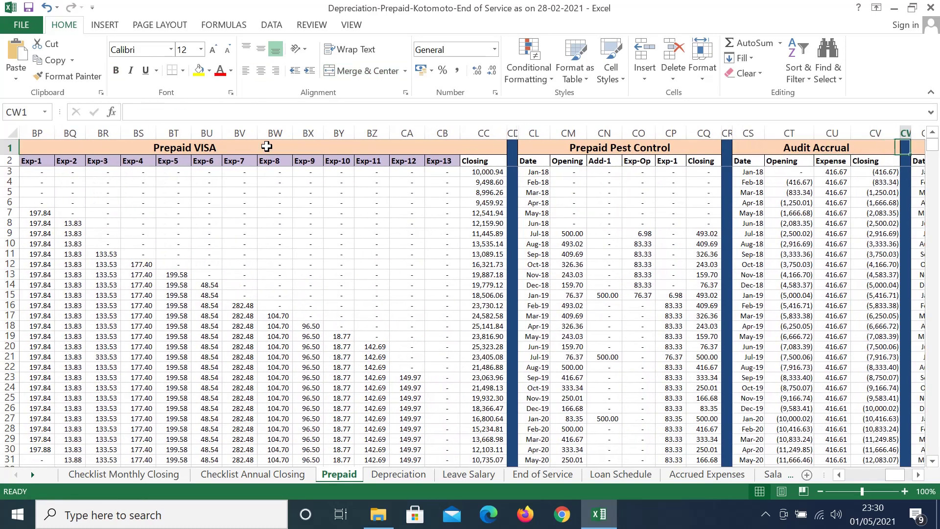
pyautogui.press('Right')
pyautogui.press('Right')
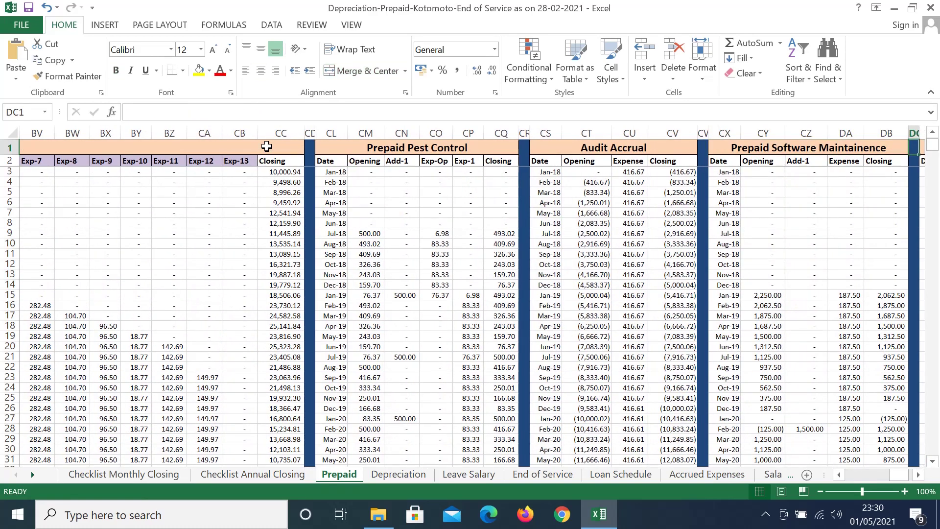
pyautogui.press('Right')
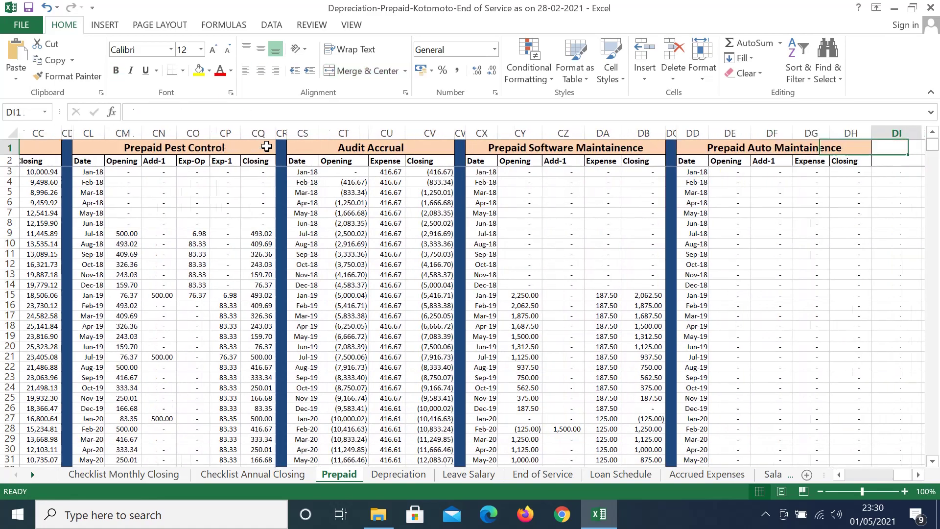
pyautogui.press('Left')
pyautogui.press('Left')
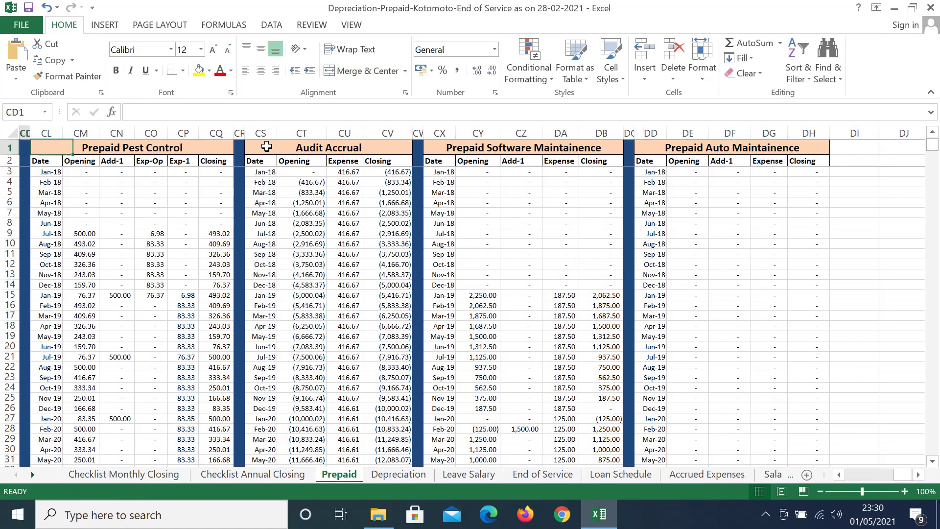
# Step: Return to the Prepaid Govt Charges schedule and inspect its April 2018 row from the closing balance back to the date
pyautogui.press('Home')
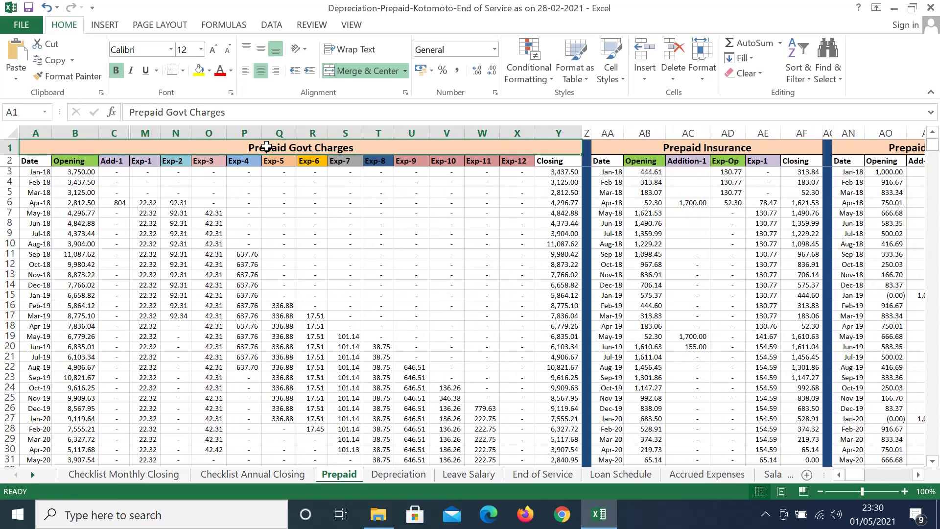
pyautogui.press('Down')
pyautogui.press('Down')
pyautogui.press('Down')
pyautogui.press('Down')
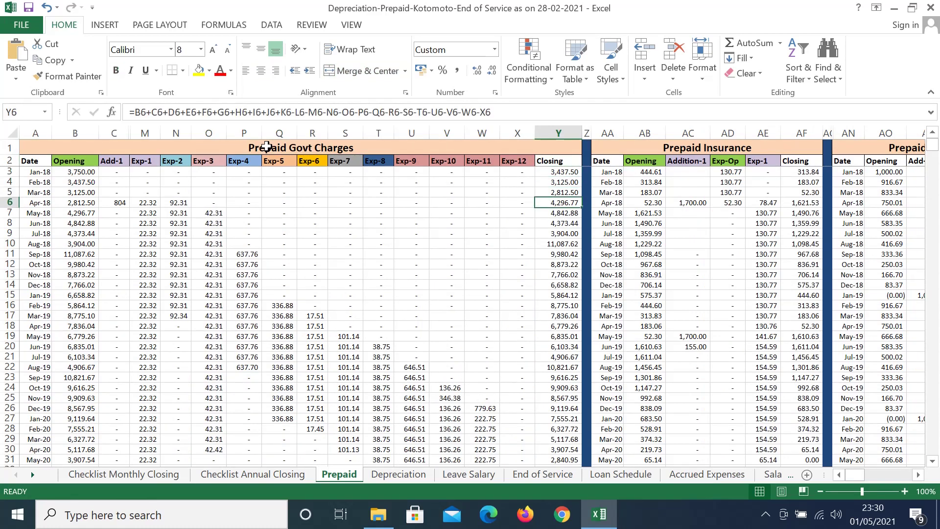
pyautogui.press('Left')
pyautogui.press('Down')
pyautogui.press('Left')
pyautogui.press('Left')
pyautogui.press('Left')
pyautogui.press('Left')
pyautogui.press('Left')
pyautogui.press('Left')
pyautogui.press('Left')
pyautogui.press('Left')
pyautogui.press('Left')
pyautogui.press('Left')
pyautogui.press('Left')
pyautogui.press('Left')
pyautogui.press('Left')
pyautogui.press('Left')
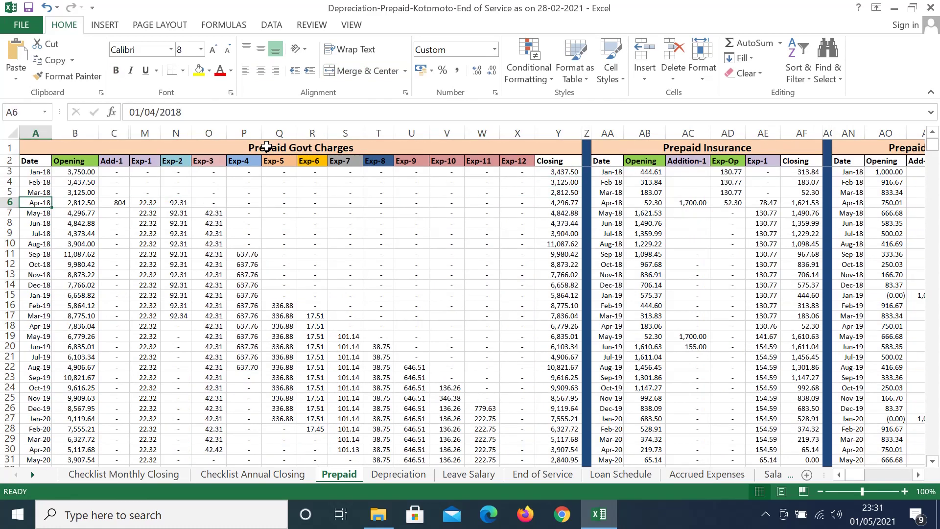
# Step: Examine the first months of 2018 in the Date column of the Prepaid Govt Charges schedule
pyautogui.press('Down')
pyautogui.press('Down')
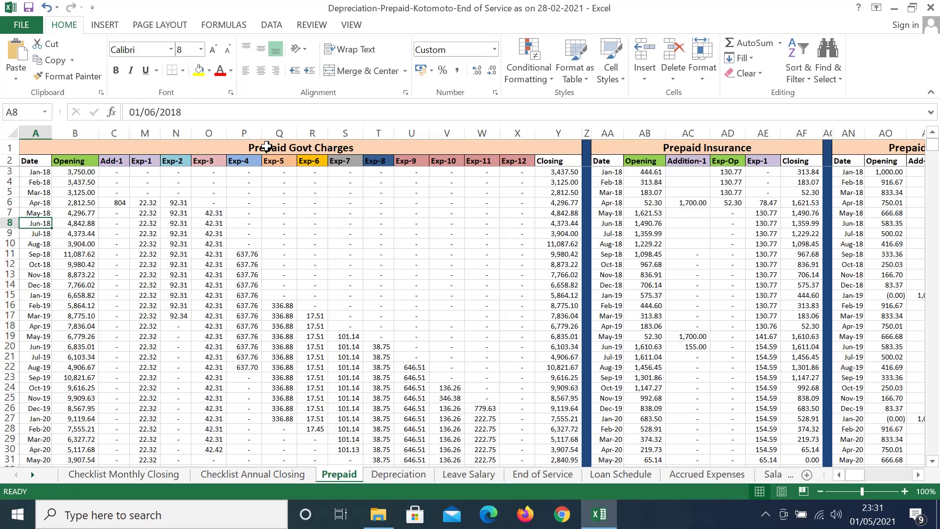
pyautogui.press('Up')
pyautogui.press('Up')
pyautogui.press('Up')
pyautogui.press('Up')
pyautogui.press('Up')
pyautogui.press('Up')
pyautogui.press('Up')
pyautogui.press('Down')
pyautogui.press('Down')
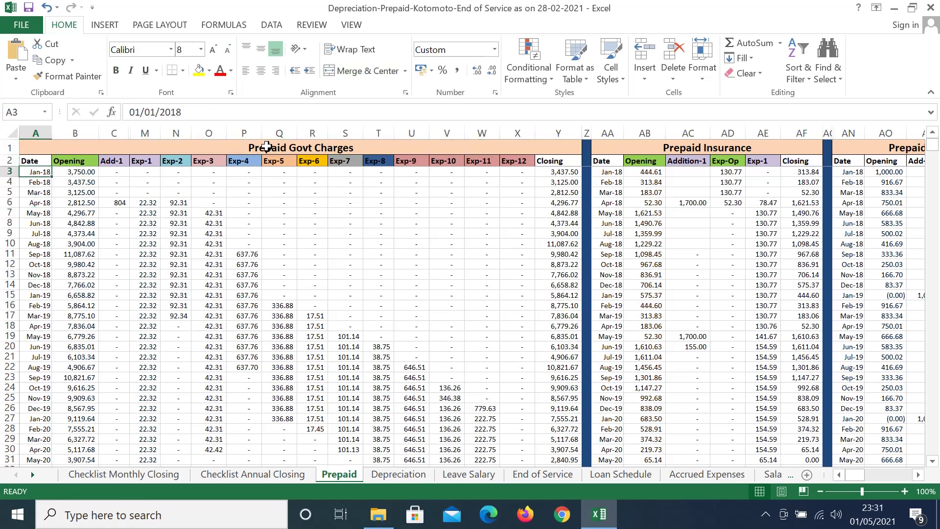
pyautogui.press('Down')
pyautogui.press('Down')
pyautogui.press('Down')
pyautogui.press('Down')
pyautogui.press('Down')
pyautogui.press('Up')
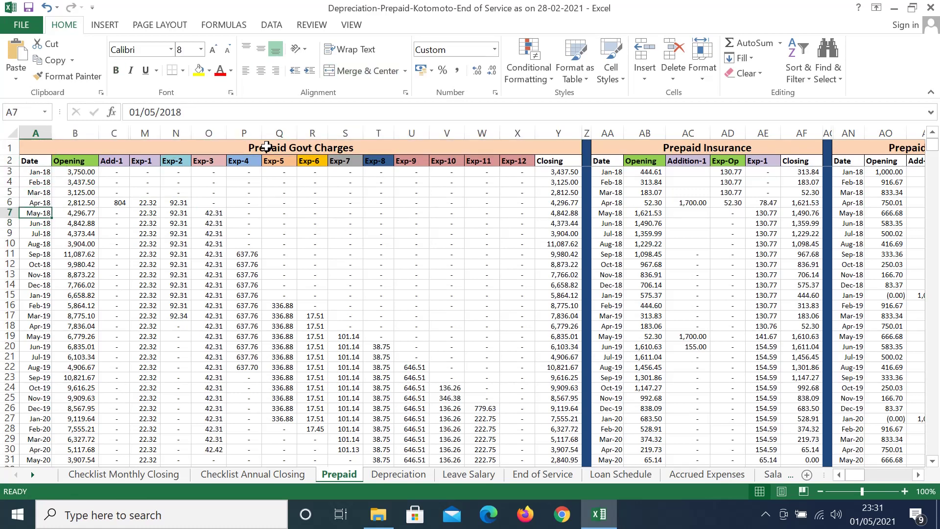
pyautogui.press('Up')
pyautogui.press('Up')
pyautogui.press('Up')
pyautogui.press('Up')
pyautogui.press('Up')
pyautogui.press('Up')
# Step: Review the Prepaid Govt Charges months through the end of the schedule and inspect the opening balance of February 2021
pyautogui.press('Down')
pyautogui.press('Down')
pyautogui.press('Down')
pyautogui.press('Down')
pyautogui.press('Down')
pyautogui.press('Down')
pyautogui.press('Down')
pyautogui.press('Down')
pyautogui.press('Down')
pyautogui.press('Down')
pyautogui.press('Down')
pyautogui.press('Down')
pyautogui.press('Down')
pyautogui.press('Down')
pyautogui.press('Down')
pyautogui.press('Down')
pyautogui.press('Down')
pyautogui.press('Down')
pyautogui.press('Down')
pyautogui.press('Down')
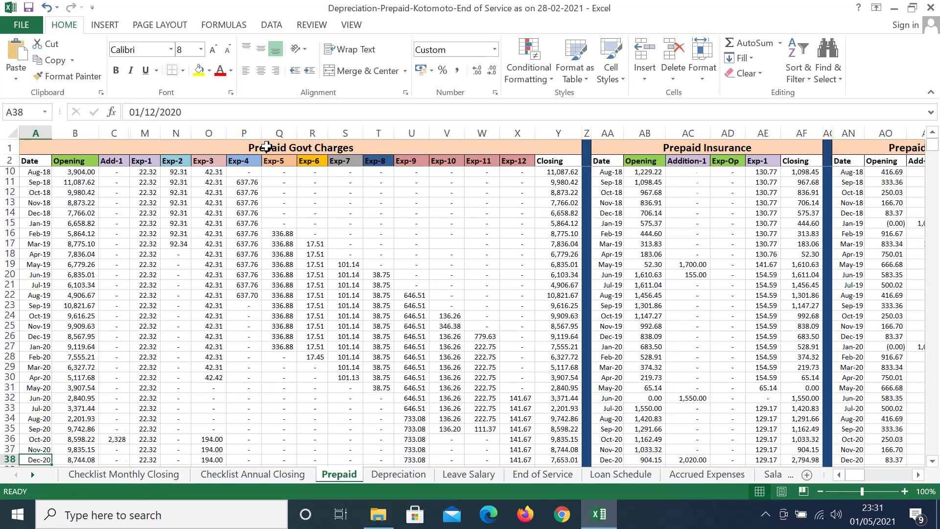
pyautogui.press('Down')
pyautogui.press('Down')
pyautogui.press('Down')
pyautogui.press('Down')
pyautogui.press('Down')
pyautogui.press('Down')
pyautogui.press('Down')
pyautogui.press('Down')
pyautogui.press('Down')
pyautogui.press('Down')
pyautogui.press('Down')
pyautogui.press('Down')
pyautogui.press('Down')
pyautogui.press('Down')
pyautogui.press('Down')
pyautogui.press('Down')
pyautogui.press('Down')
pyautogui.press('Up')
pyautogui.press('Up')
pyautogui.press('Up')
pyautogui.press('Up')
pyautogui.press('Up')
pyautogui.press('Up')
pyautogui.press('Up')
pyautogui.press('Up')
pyautogui.press('Up')
pyautogui.press('Up')
pyautogui.press('Up')
pyautogui.press('Up')
pyautogui.press('Up')
pyautogui.press('Up')
pyautogui.press('Up')
pyautogui.press('Up')
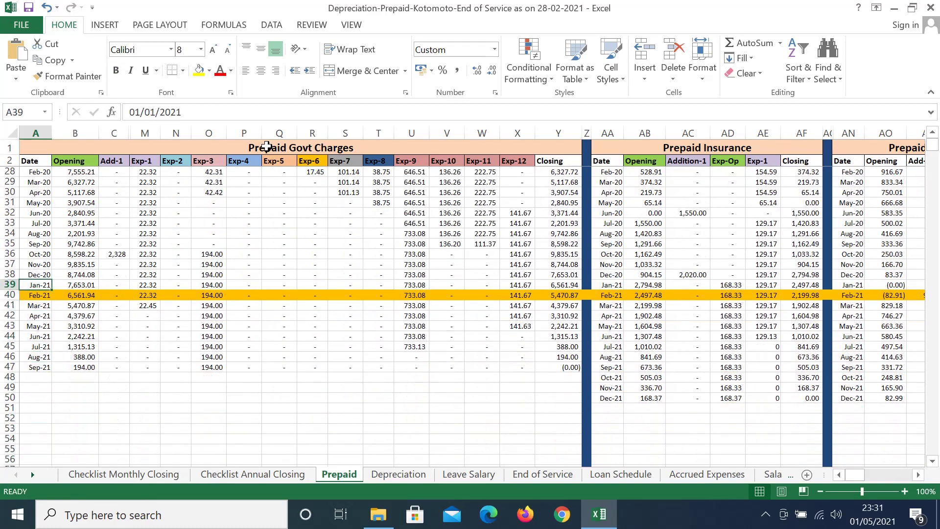
pyautogui.press('Down')
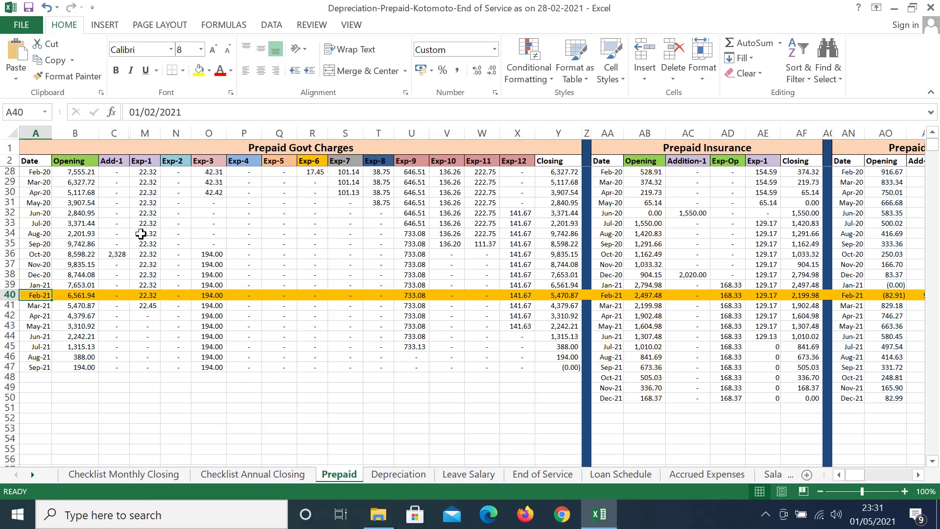
pyautogui.click(75, 299)
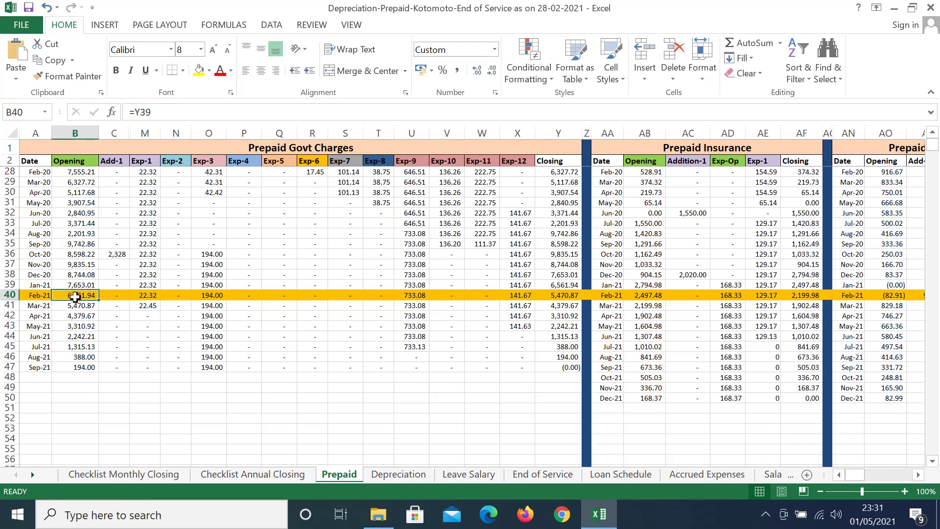
# Step: Inspect the February 2021 Add-1 entry and the March 2021 Exp-1 to Exp-3 entries of the Prepaid Govt Charges schedule
pyautogui.click(108, 294)
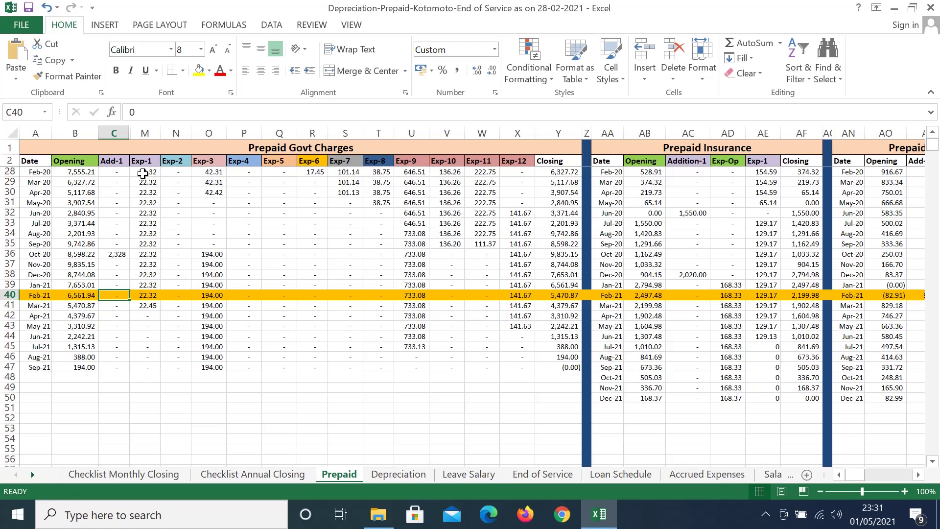
pyautogui.click(137, 307)
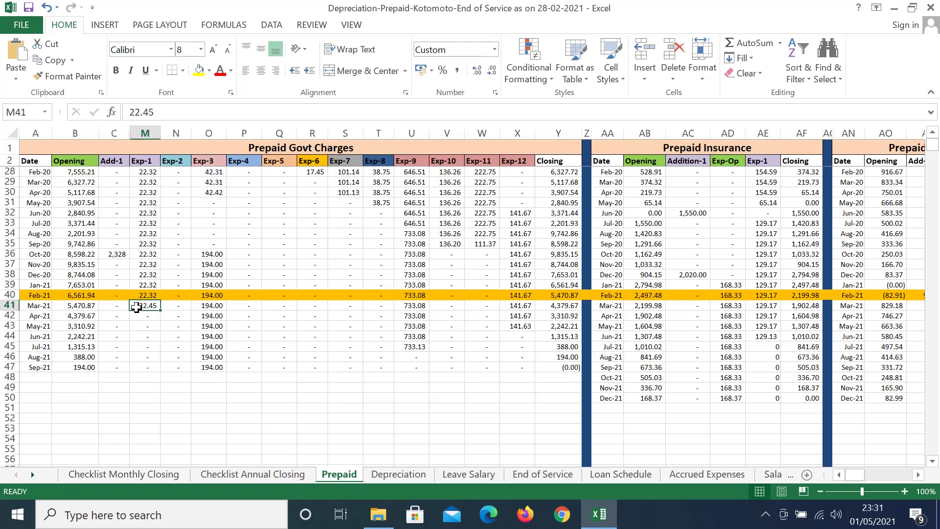
pyautogui.click(168, 305)
pyautogui.click(199, 305)
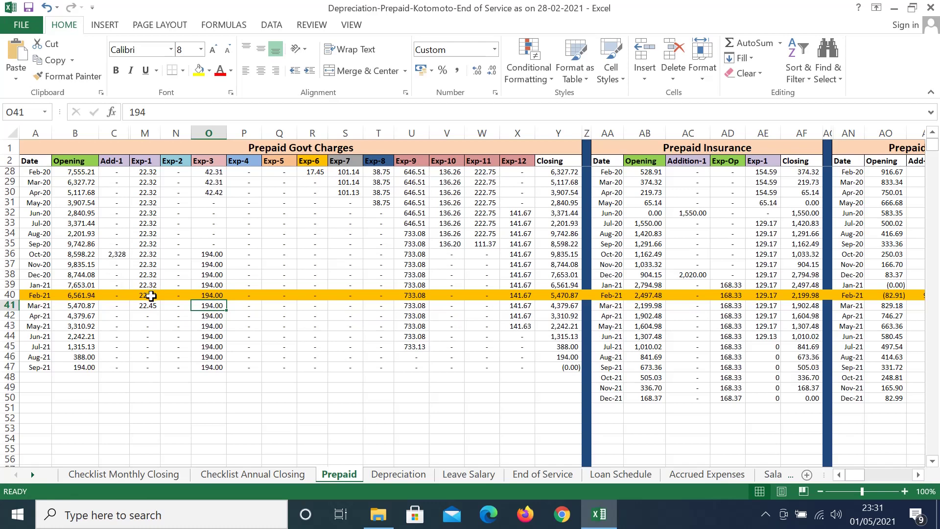
# Step: Inspect the October 2020 row of Prepaid Govt Charges: its date, opening balance and Add-1 entry
pyautogui.click(115, 252)
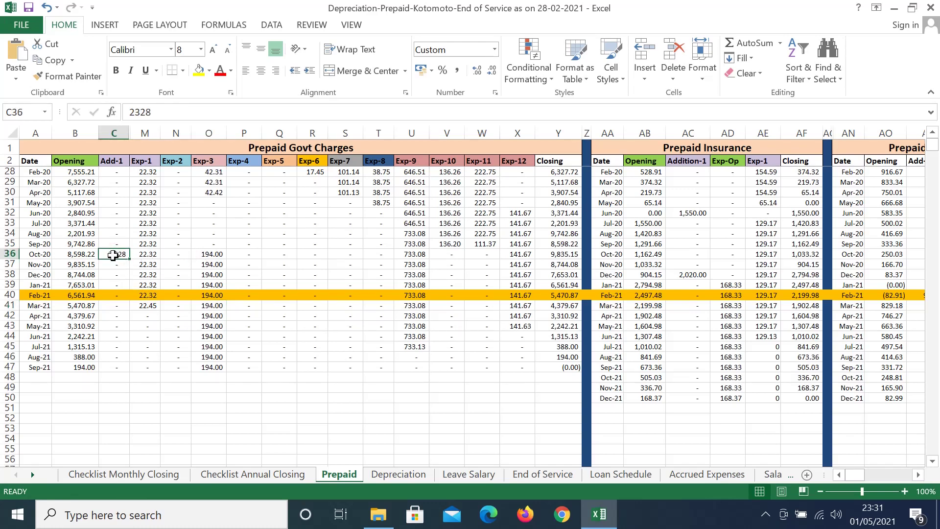
pyautogui.click(38, 254)
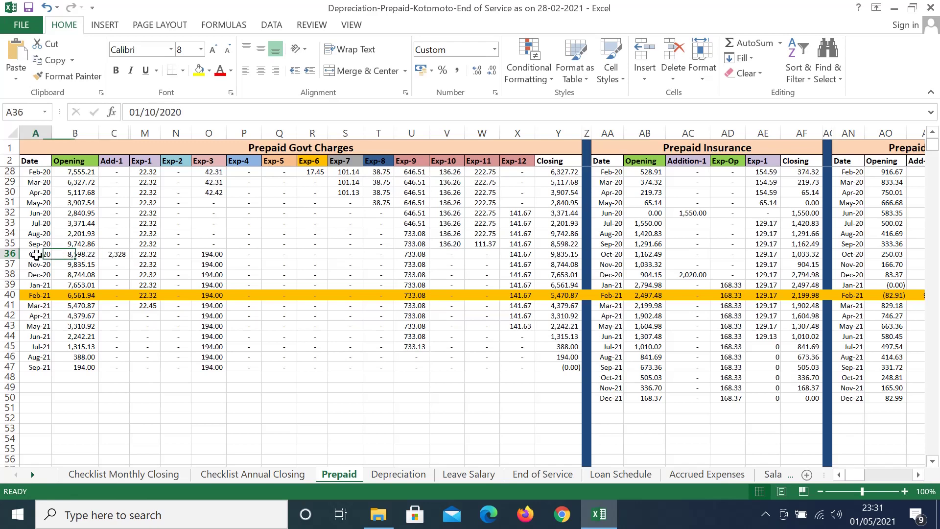
pyautogui.click(80, 254)
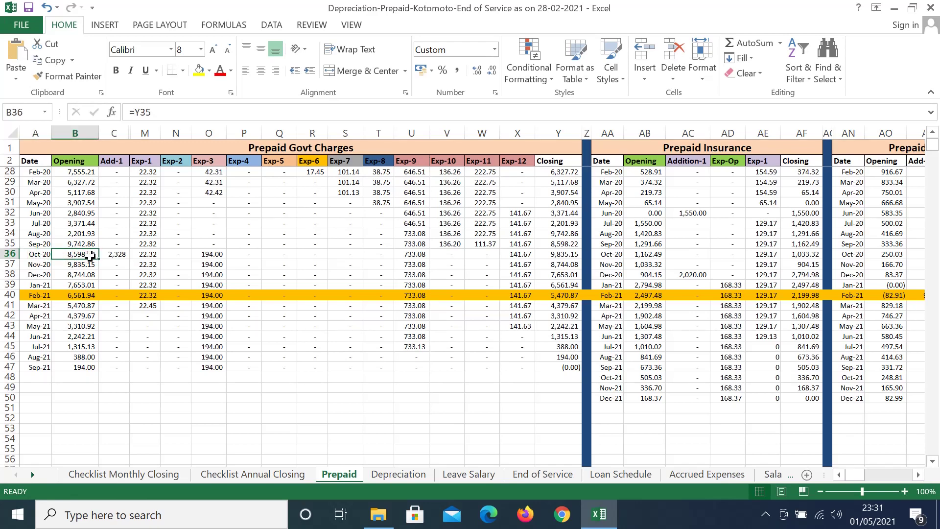
pyautogui.click(117, 254)
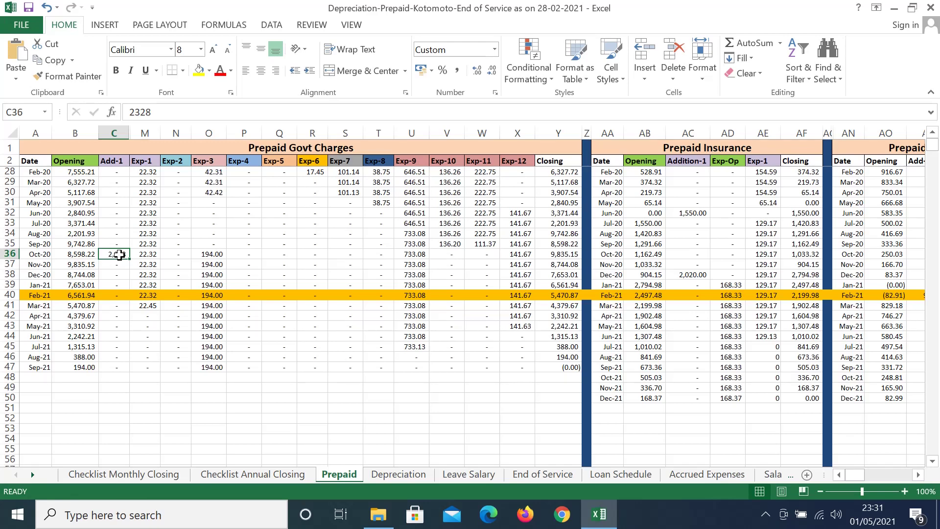
# Step: Check the sum of the Exp-3 charges from October 2020 through September 2021 in Prepaid Govt Charges
pyautogui.click(205, 254)
pyautogui.moveTo(204, 254); pyautogui.dragTo(203, 366)
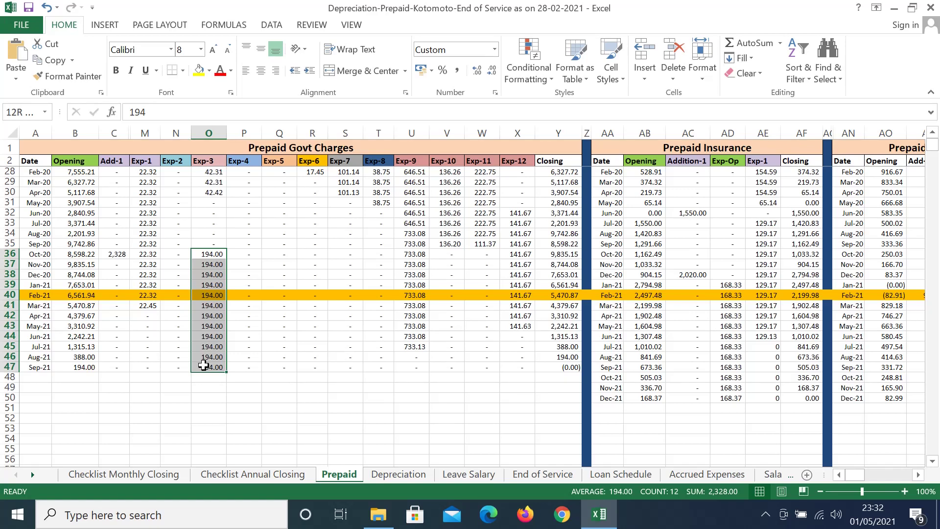
pyautogui.moveTo(204, 366); pyautogui.dragTo(203, 365)
# Step: Check the sum of the Exp-12 charges from May 2021 back to June 2020 in Prepaid Govt Charges
pyautogui.click(521, 327)
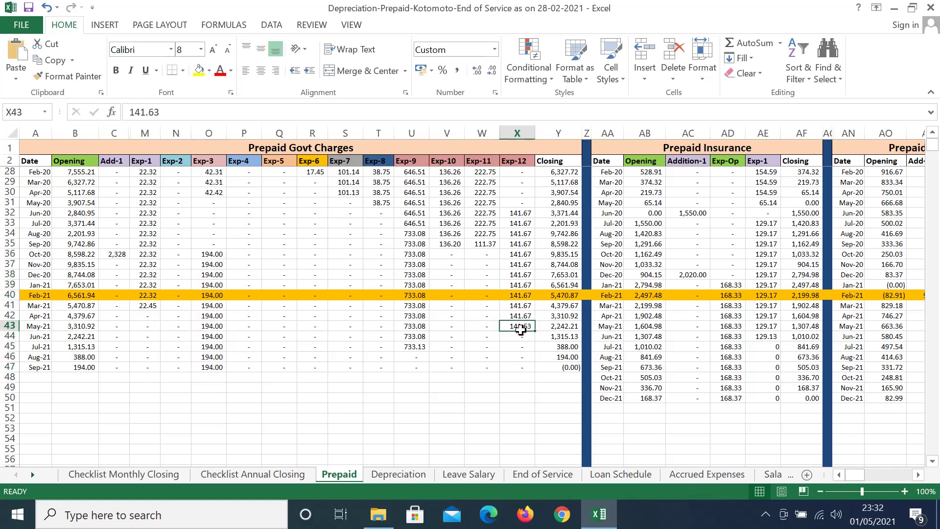
pyautogui.hotkey('shift', 'Up')
pyautogui.hotkey('shift', 'Up')
pyautogui.hotkey('shift', 'Up')
pyautogui.hotkey('shift', 'Up')
pyautogui.hotkey('shift', 'Up')
pyautogui.hotkey('shift', 'Up')
pyautogui.hotkey('shift', 'Up')
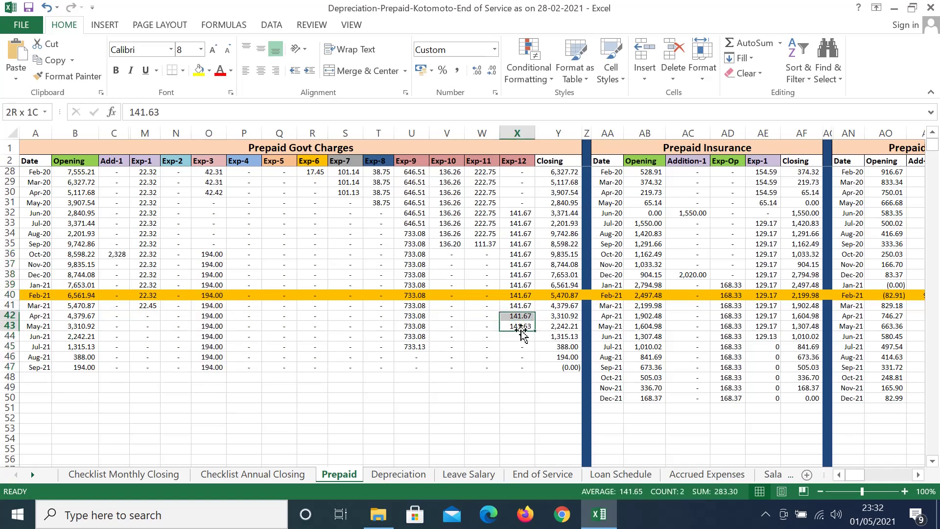
pyautogui.hotkey('shift', 'Up')
pyautogui.hotkey('shift', 'Up')
pyautogui.hotkey('shift', 'Up')
pyautogui.hotkey('shift', 'Up')
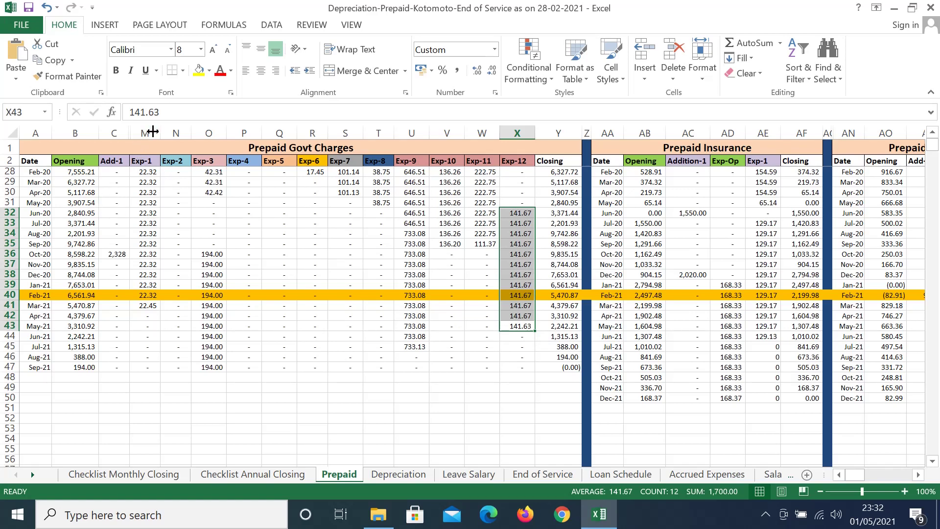
# Step: Unhide the columns between C and M in the Prepaid Govt Charges schedule
pyautogui.moveTo(145, 132); pyautogui.dragTo(117, 130)
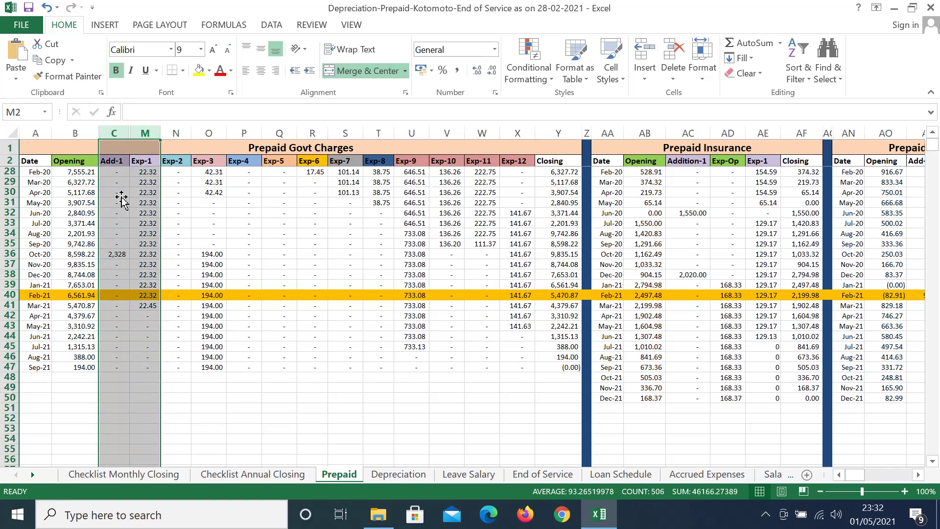
pyautogui.rightClick(122, 201)
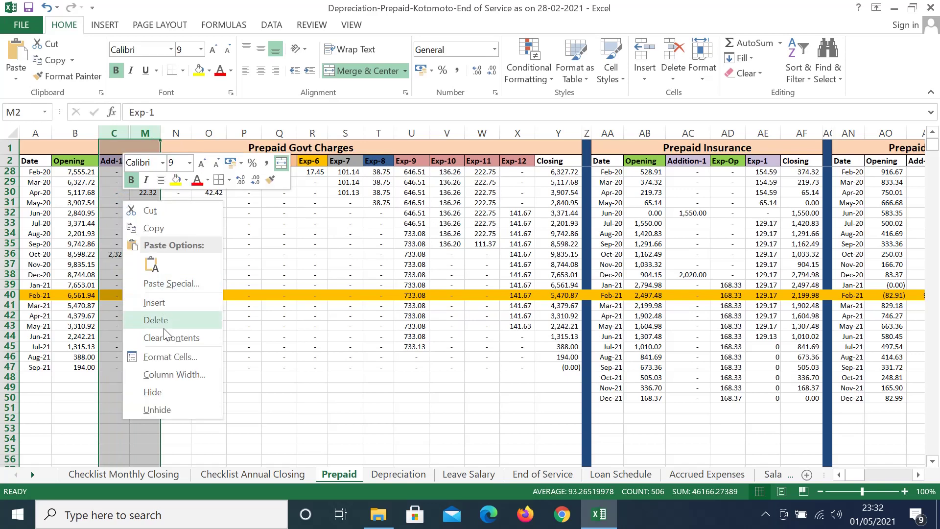
pyautogui.click(166, 409)
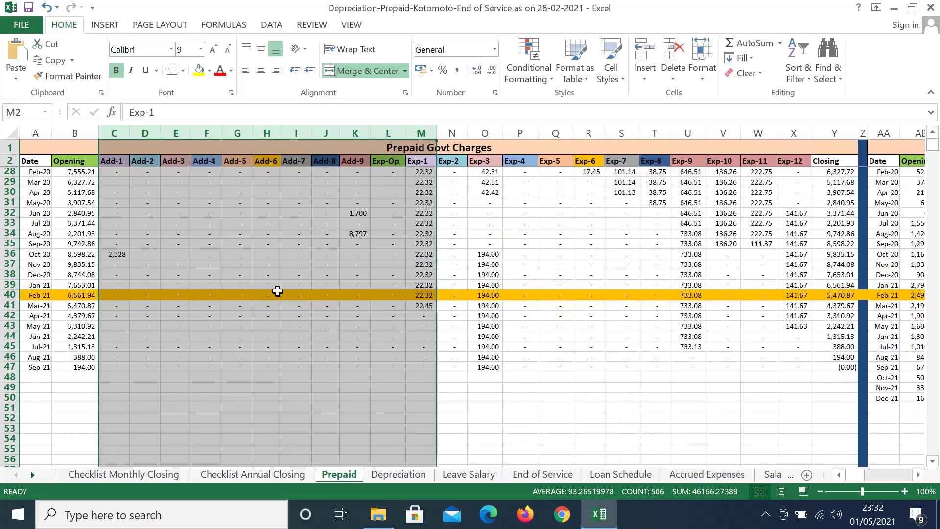
# Step: Inspect the June 2020 Add-9 entry and its date, and compare it with the Exp-12 sum from June 2020 to May 2021
pyautogui.click(352, 211)
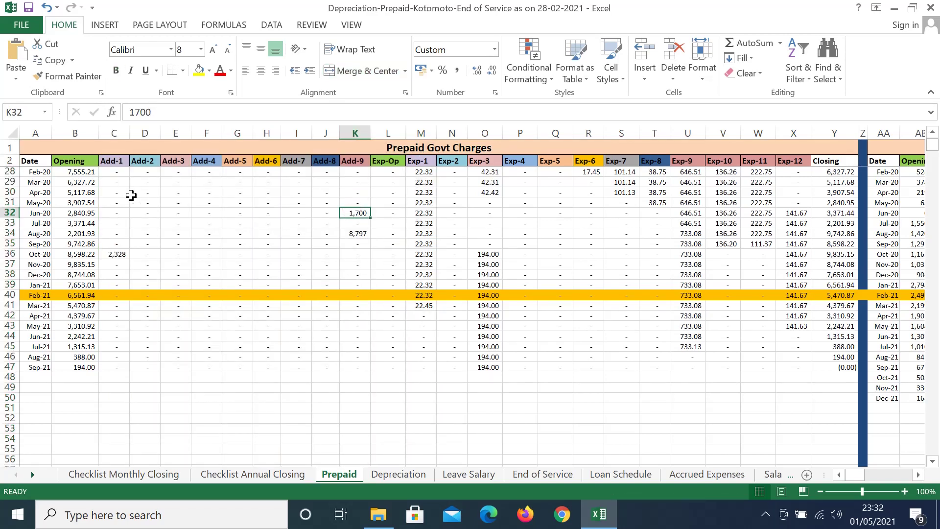
pyautogui.click(42, 213)
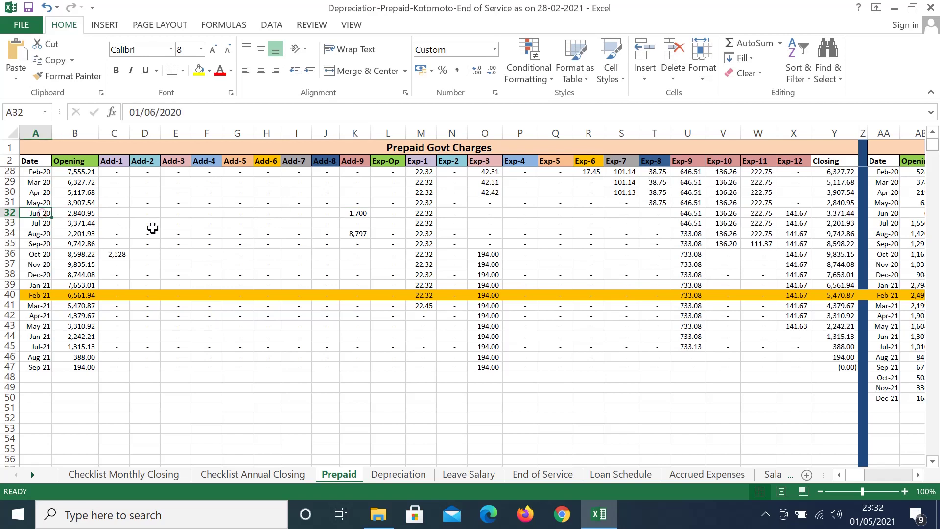
pyautogui.click(360, 212)
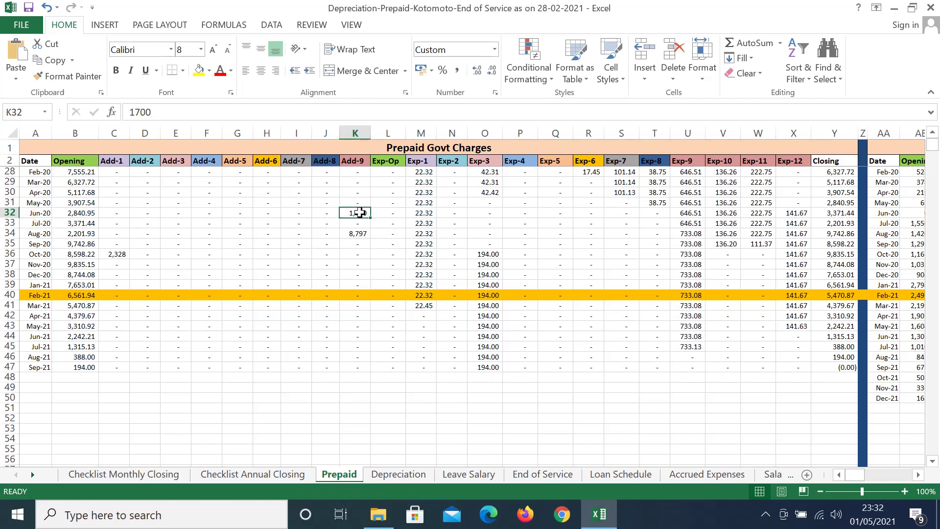
pyautogui.moveTo(795, 212); pyautogui.dragTo(792, 321)
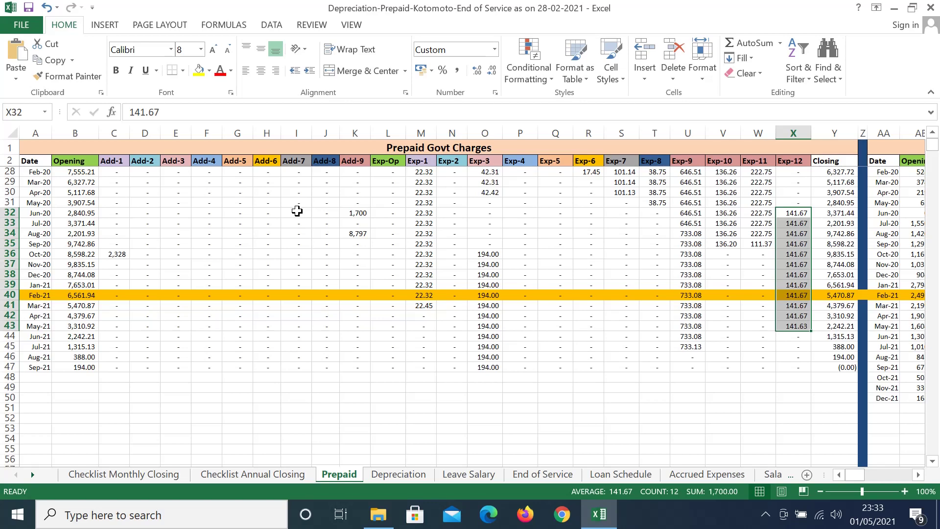
# Step: Look over the Prepaid Govt Charges schedule from its heading and go to the February 2021 date
pyautogui.click(337, 145)
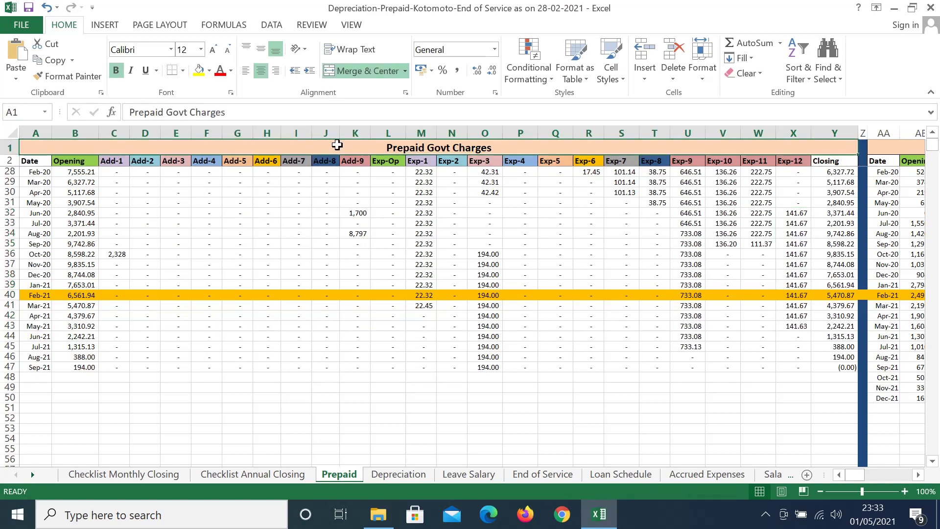
pyautogui.press('Right')
pyautogui.press('Right')
pyautogui.press('Down')
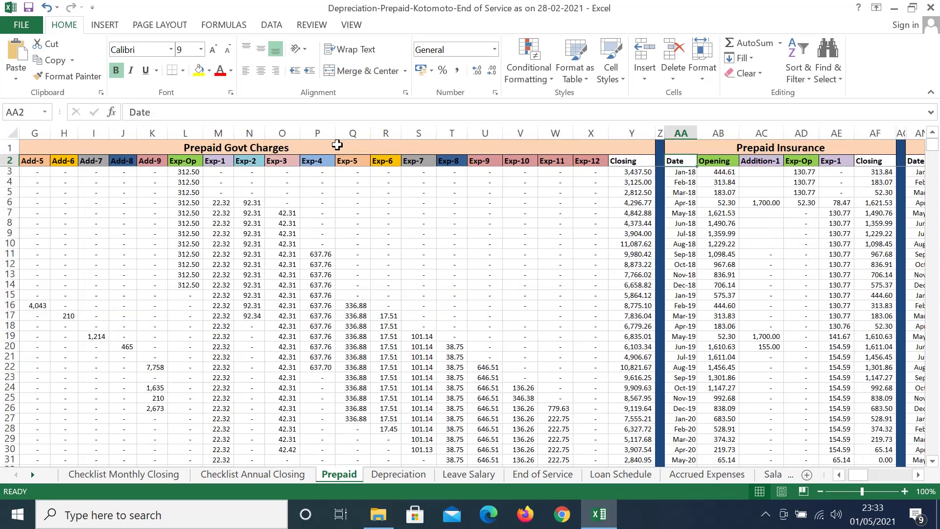
pyautogui.press('Down')
pyautogui.press('Down')
pyautogui.press('Down')
pyautogui.press('Down')
pyautogui.press('Down')
pyautogui.press('Down')
pyautogui.press('Down')
pyautogui.press('Down')
pyautogui.press('Down')
pyautogui.press('Down')
pyautogui.press('Down')
pyautogui.press('Down')
pyautogui.press('Down')
pyautogui.press('Down')
pyautogui.press('Down')
pyautogui.press('Down')
pyautogui.press('Down')
pyautogui.press('Down')
pyautogui.press('Down')
pyautogui.press('Down')
pyautogui.press('Left')
pyautogui.press('Left')
pyautogui.press('Left')
pyautogui.press('Left')
pyautogui.press('Left')
pyautogui.press('Left')
pyautogui.press('Left')
pyautogui.press('Left')
pyautogui.press('Left')
pyautogui.press('Left')
pyautogui.press('Left')
pyautogui.press('Left')
pyautogui.press('Left')
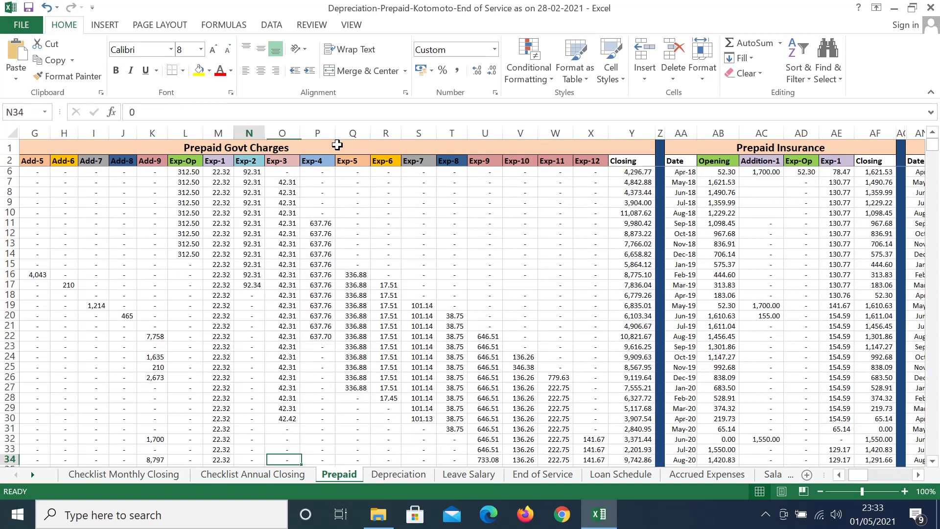
pyautogui.press('Left')
pyautogui.press('Left')
pyautogui.press('Left')
pyautogui.press('Left')
pyautogui.press('Left')
pyautogui.press('Left')
pyautogui.press('Left')
pyautogui.press('Left')
pyautogui.press('Left')
pyautogui.press('Left')
pyautogui.press('Left')
pyautogui.press('Left')
pyautogui.press('Left')
pyautogui.press('Down')
pyautogui.press('Down')
pyautogui.press('Down')
pyautogui.press('Down')
pyautogui.press('Down')
pyautogui.press('Down')
pyautogui.press('Down')
pyautogui.press('Down')
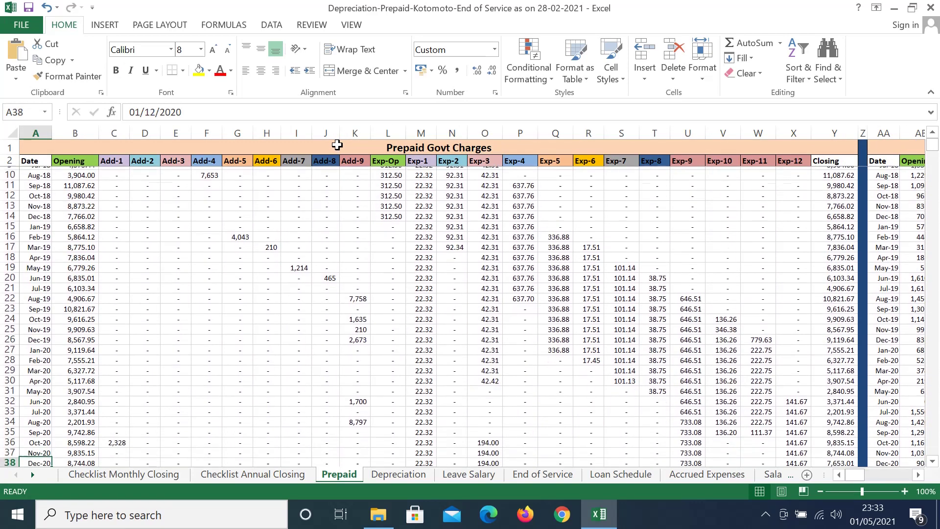
pyautogui.press('Down')
pyautogui.press('Down')
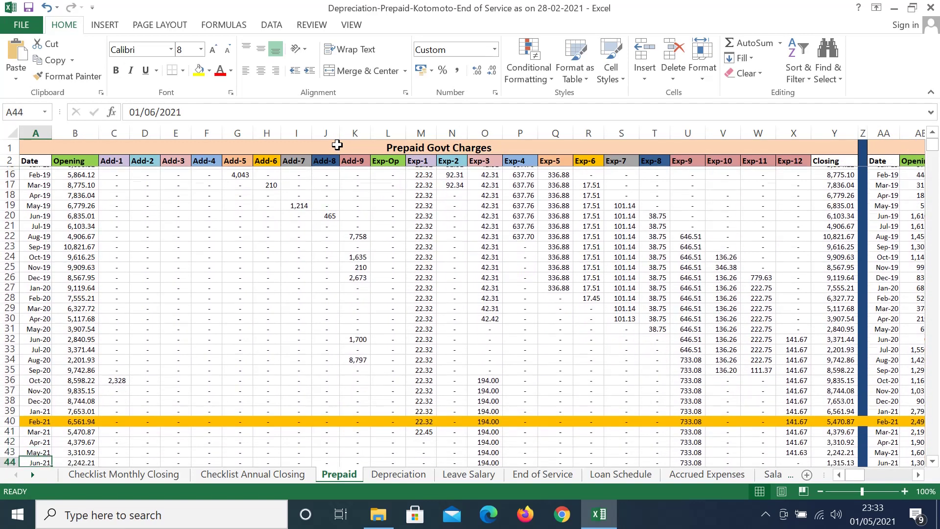
pyautogui.press('Up')
pyautogui.press('Up')
pyautogui.press('Up')
pyautogui.press('Up')
# Step: Examine the opening balance and the addition columns in the February 2021 row of Prepaid Govt Charges
pyautogui.press('Right')
pyautogui.press('Right')
pyautogui.press('Right')
pyautogui.press('Right')
pyautogui.press('Right')
pyautogui.press('Right')
pyautogui.press('Right')
pyautogui.press('Right')
pyautogui.press('Right')
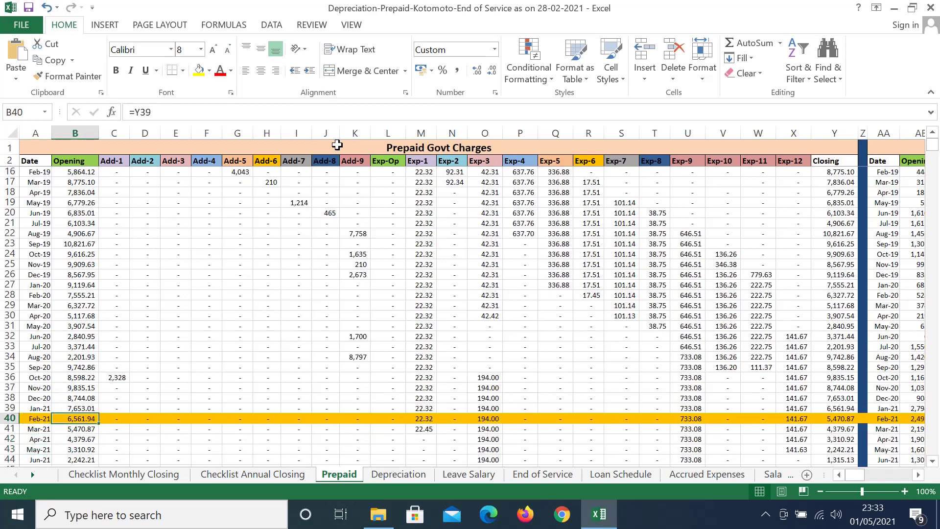
pyautogui.press('Right')
pyautogui.press('Left')
pyautogui.press('Left')
pyautogui.press('Left')
pyautogui.press('Left')
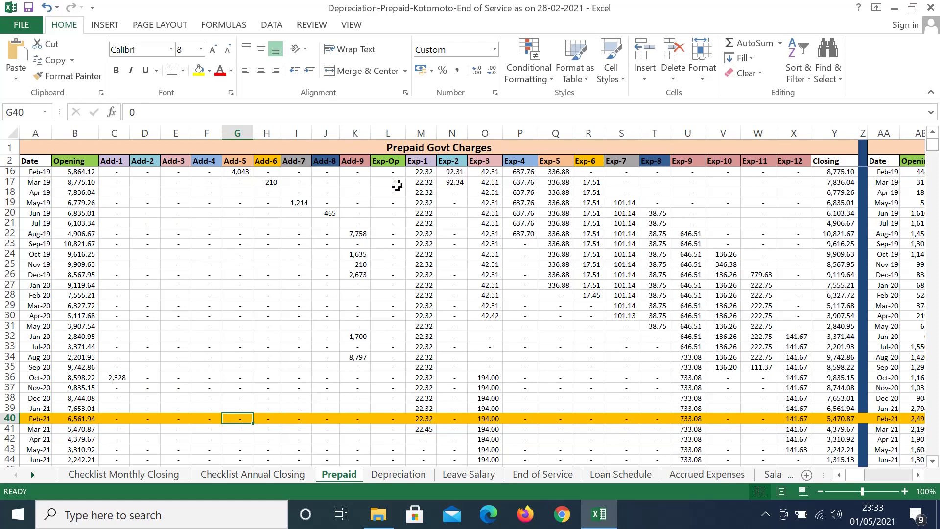
# Step: Check the sum of the February 2021 expenses from Exp-Op through Exp-12 in Prepaid Govt Charges
pyautogui.click(387, 161)
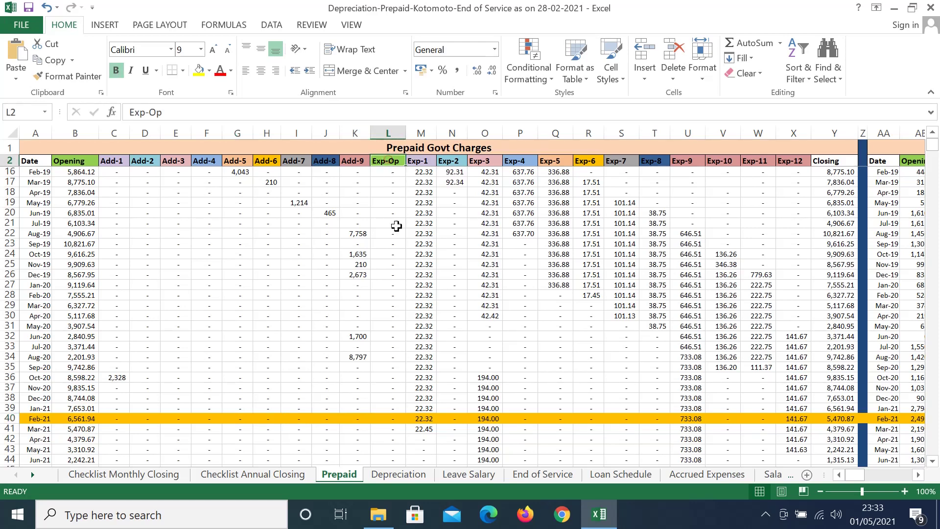
pyautogui.click(384, 419)
pyautogui.hotkey('shift', 'Right')
pyautogui.hotkey('shift', 'Right')
pyautogui.hotkey('shift', 'Right')
pyautogui.hotkey('shift', 'Right')
pyautogui.hotkey('shift', 'Right')
pyautogui.hotkey('shift', 'Right')
pyautogui.hotkey('shift', 'Right')
pyautogui.hotkey('shift', 'Right')
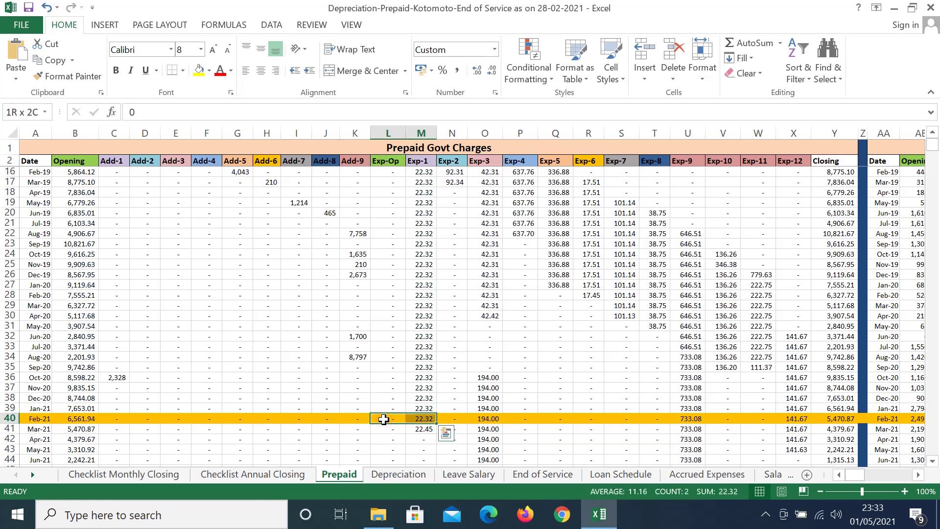
pyautogui.hotkey('shift', 'Right')
pyautogui.hotkey('shift', 'Right')
pyautogui.hotkey('shift', 'Right')
pyautogui.hotkey('shift', 'Right')
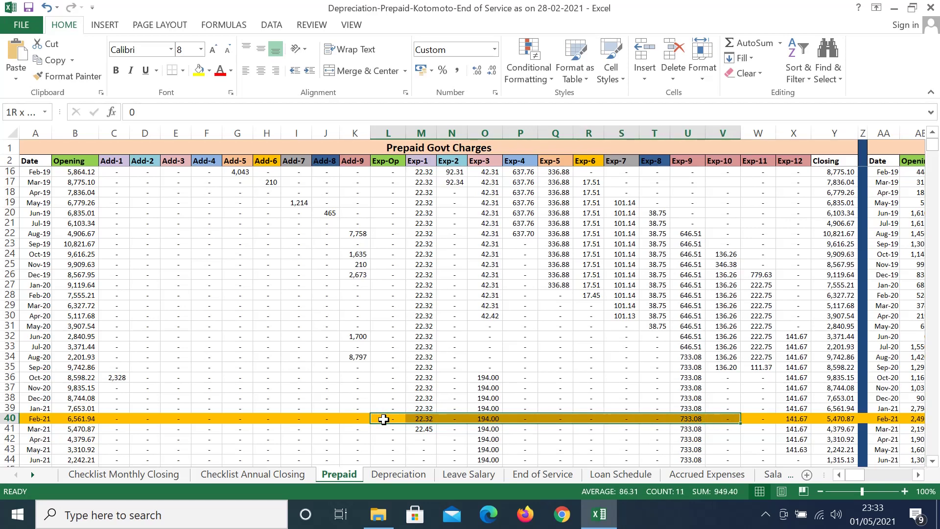
pyautogui.moveTo(383, 419); pyautogui.dragTo(789, 385)
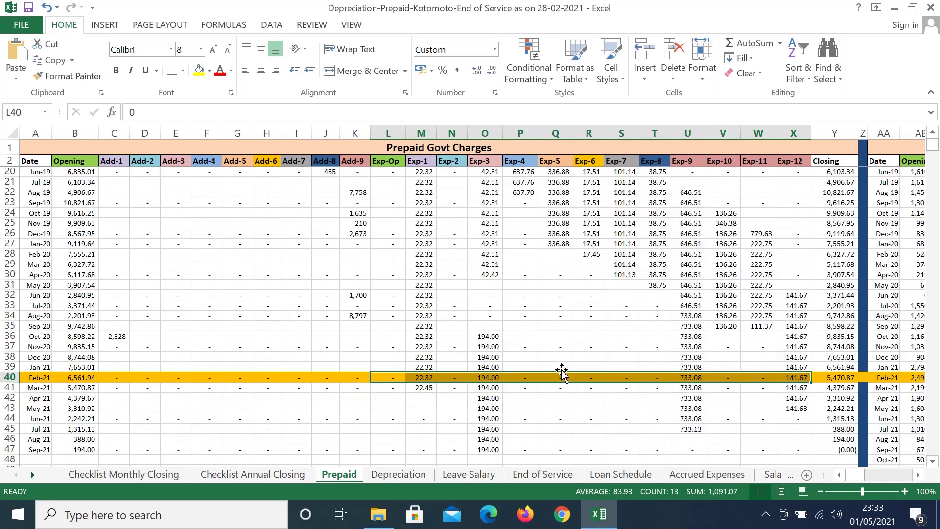
# Step: Follow the February 2021 row past the closing balance and examine its entries in the Prepaid Insurance schedule
pyautogui.click(733, 375)
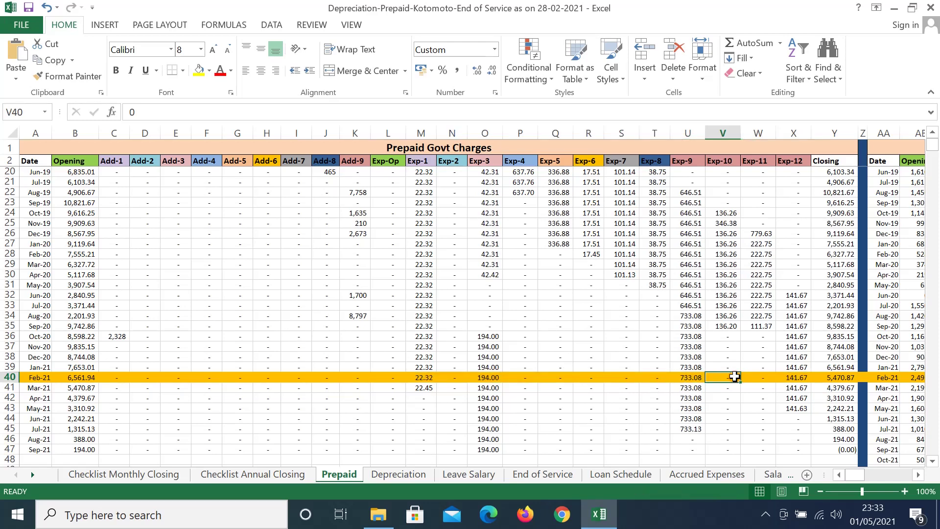
pyautogui.press('Right')
pyautogui.press('Right')
pyautogui.press('Right')
pyautogui.press('Right')
pyautogui.press('Right')
pyautogui.press('Right')
pyautogui.press('Right')
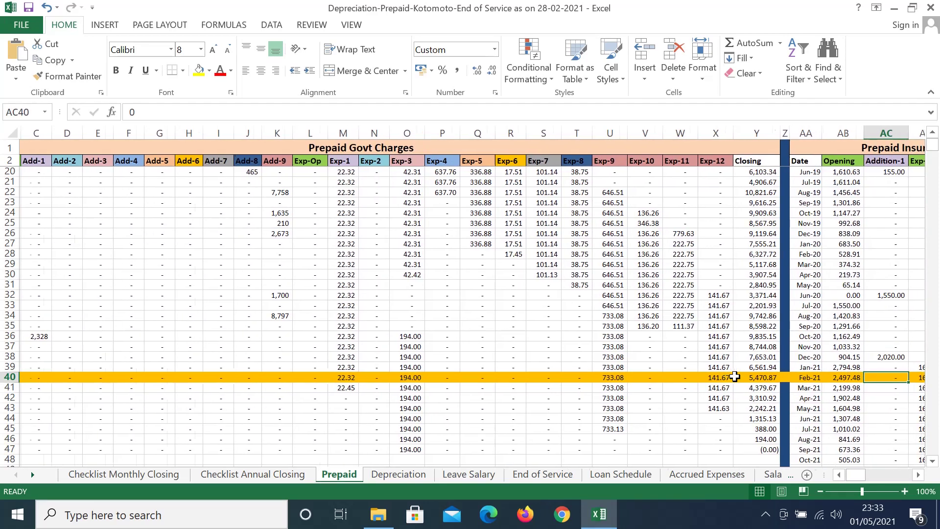
pyautogui.press('Right')
pyautogui.press('Right')
pyautogui.press('Right')
pyautogui.press('Left')
pyautogui.press('Left')
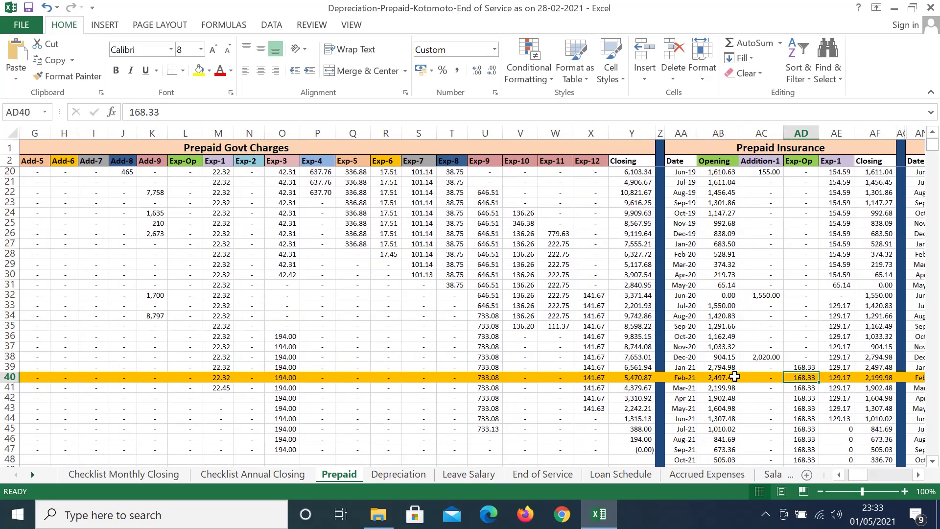
# Step: Inspect the June 2020 Prepaid Insurance addition and check the sum of Exp-1 from July 2020 to June 2021
pyautogui.press('Up')
pyautogui.press('Up')
pyautogui.press('Up')
pyautogui.press('Up')
pyautogui.press('Up')
pyautogui.press('Up')
pyautogui.press('Up')
pyautogui.press('Up')
pyautogui.press('Up')
pyautogui.press('Down')
pyautogui.press('Left')
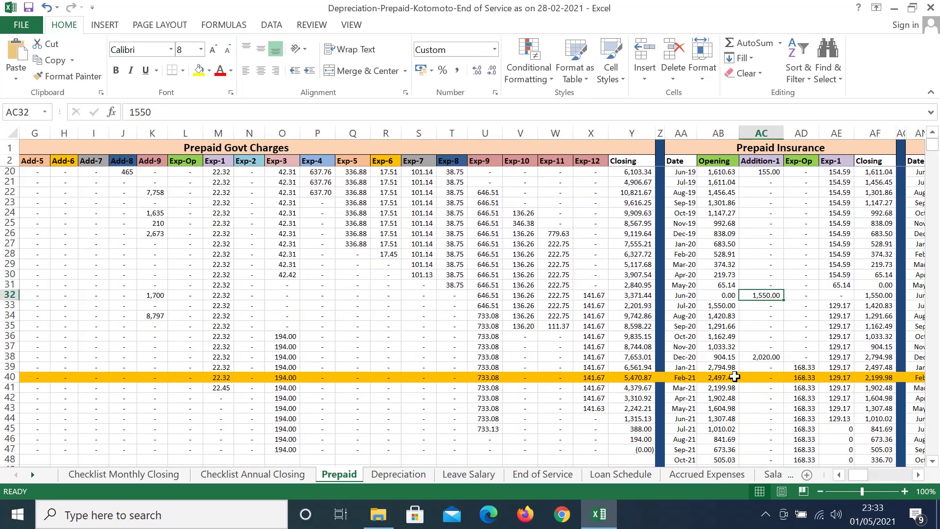
pyautogui.click(839, 306)
pyautogui.moveTo(839, 306); pyautogui.dragTo(834, 415)
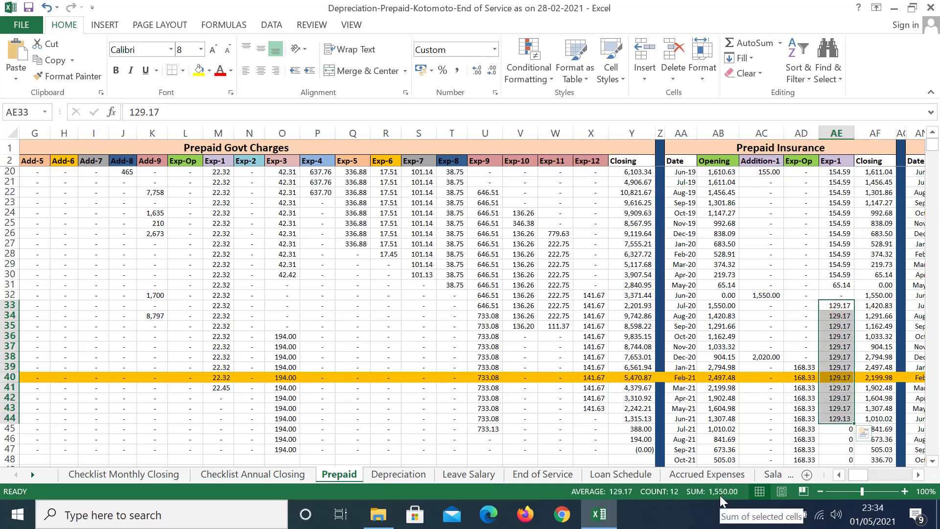
# Step: Inspect the December 2020 Prepaid Insurance addition, check the sum of Exp-Op from January to December 2021 and the final closing balance
pyautogui.click(761, 358)
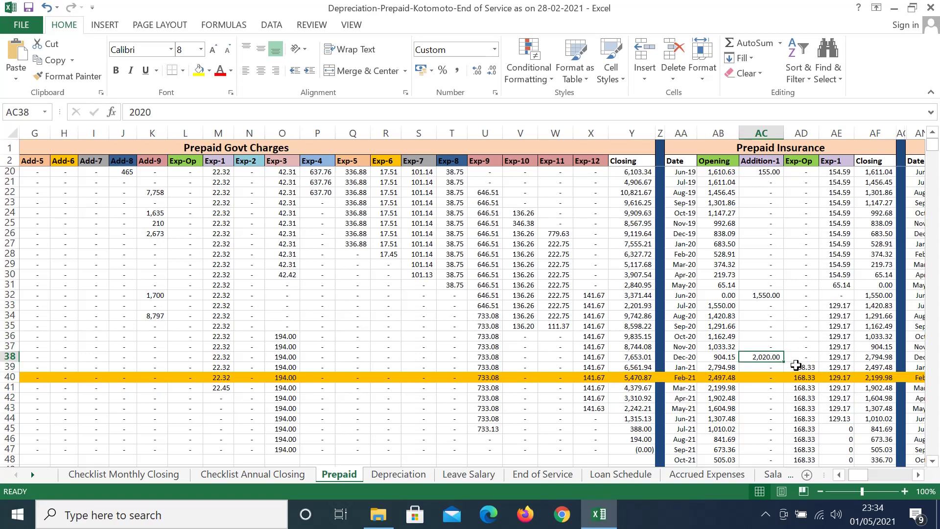
pyautogui.moveTo(797, 366); pyautogui.dragTo(795, 426)
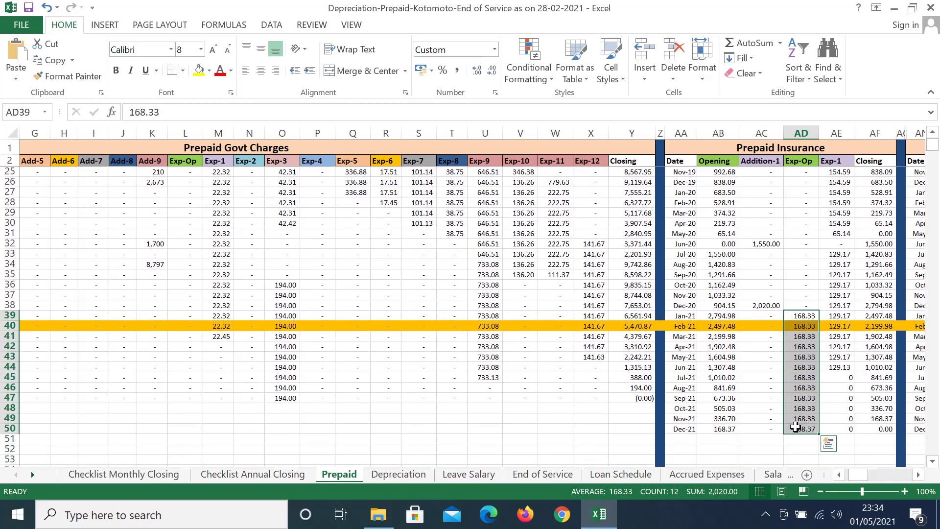
pyautogui.click(875, 430)
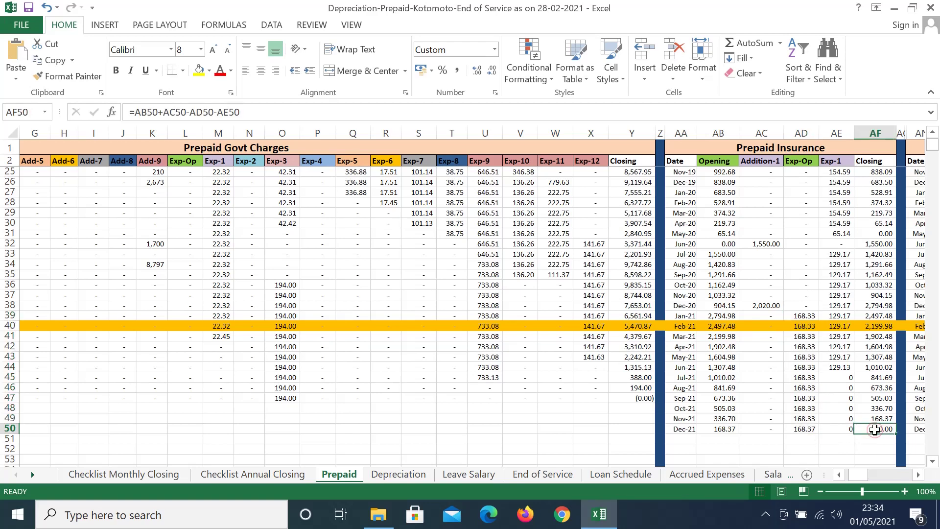
pyautogui.click(683, 429)
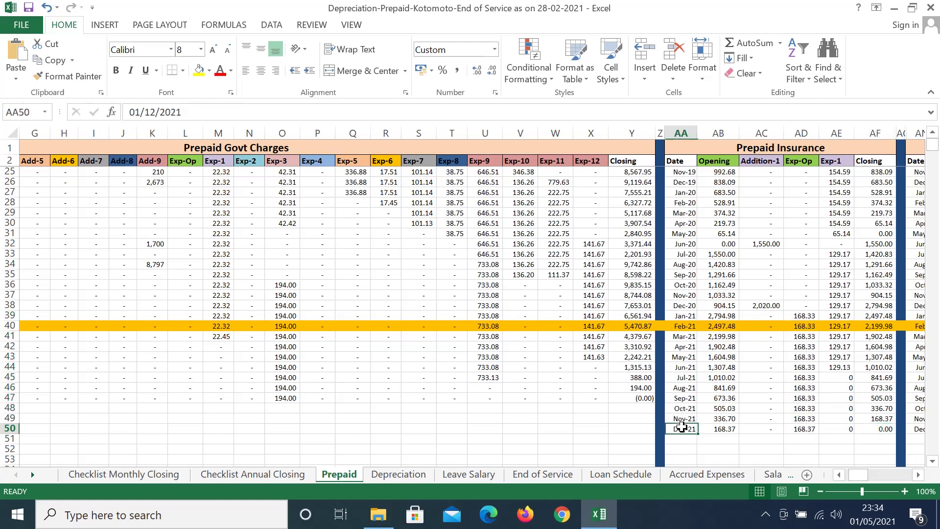
pyautogui.click(876, 430)
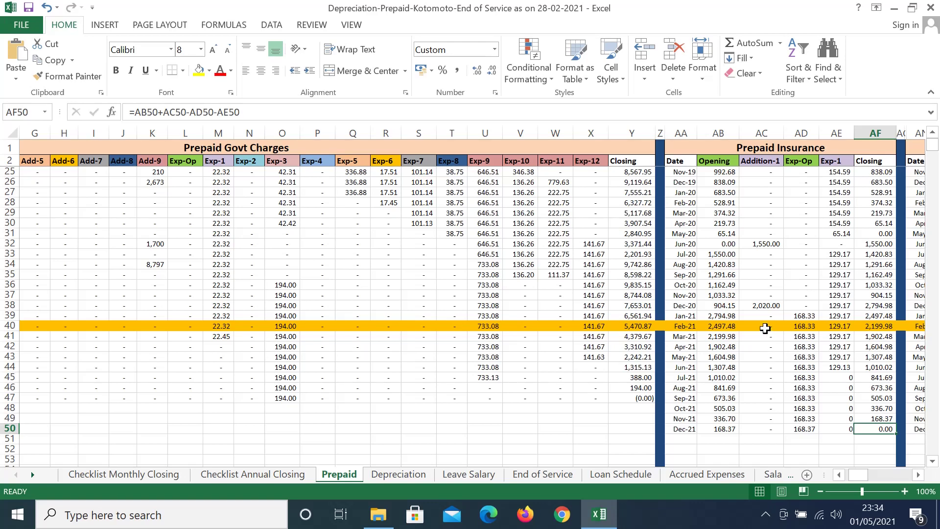
pyautogui.click(762, 305)
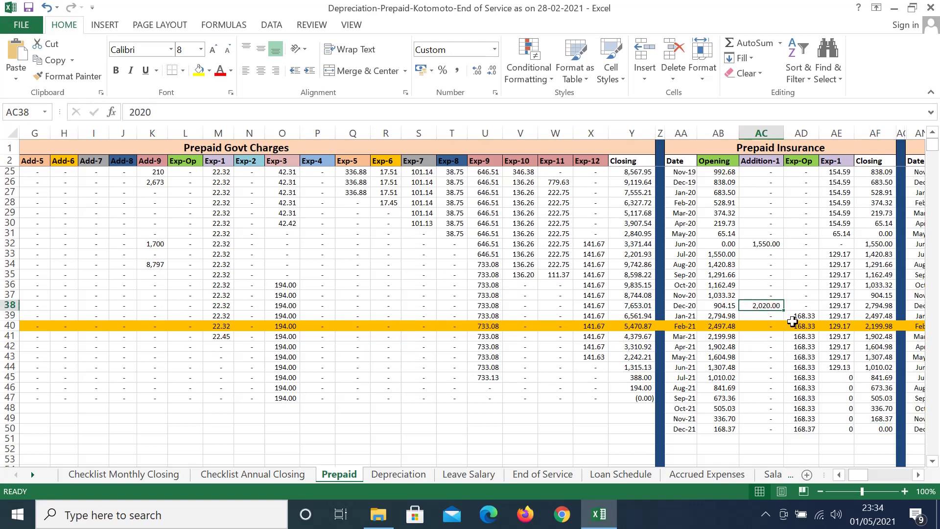
pyautogui.moveTo(797, 316); pyautogui.dragTo(801, 425)
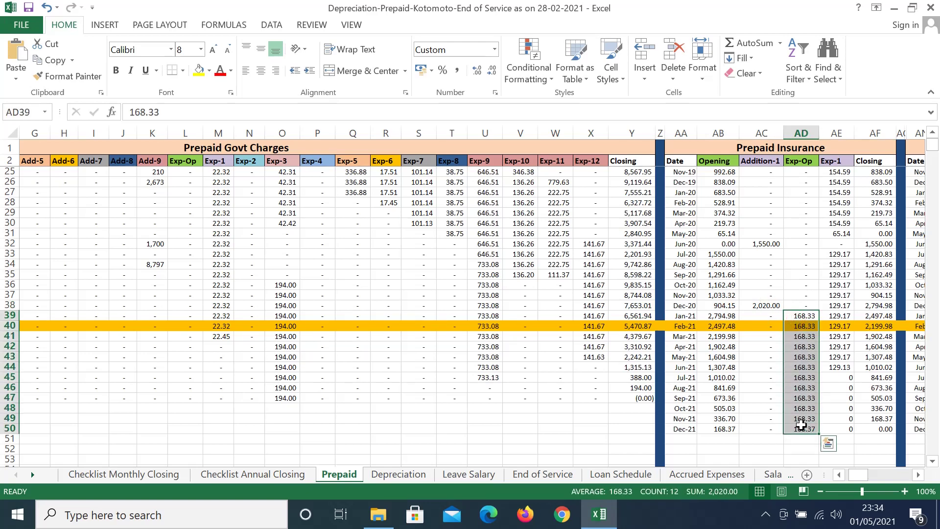
# Step: Examine the February 2021 Exp-1 and Exp-Op charges in Prepaid Insurance and follow the row into the Prepaid PO Box schedule
pyautogui.click(684, 326)
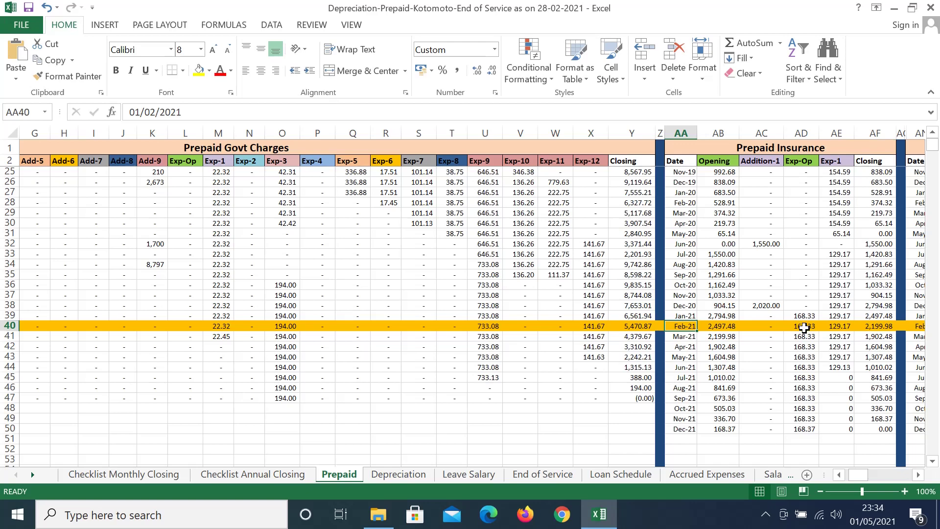
pyautogui.click(839, 326)
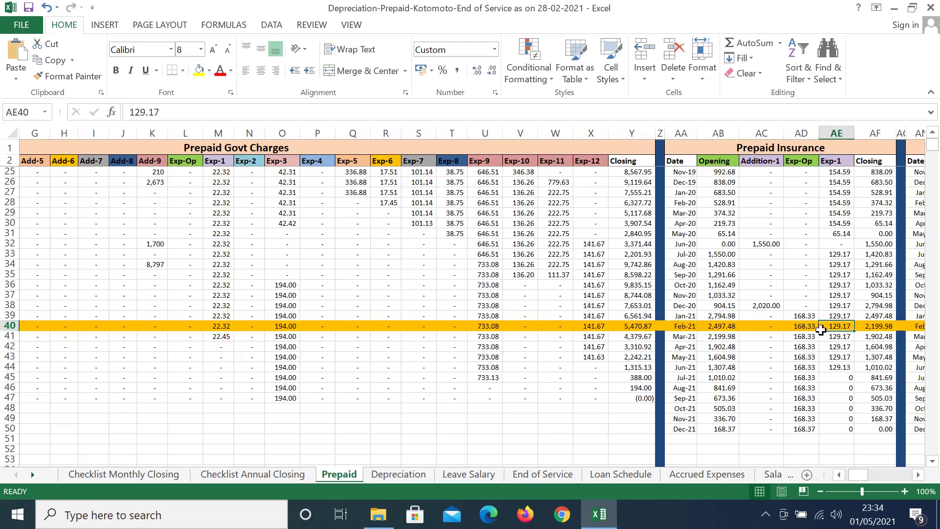
pyautogui.click(797, 325)
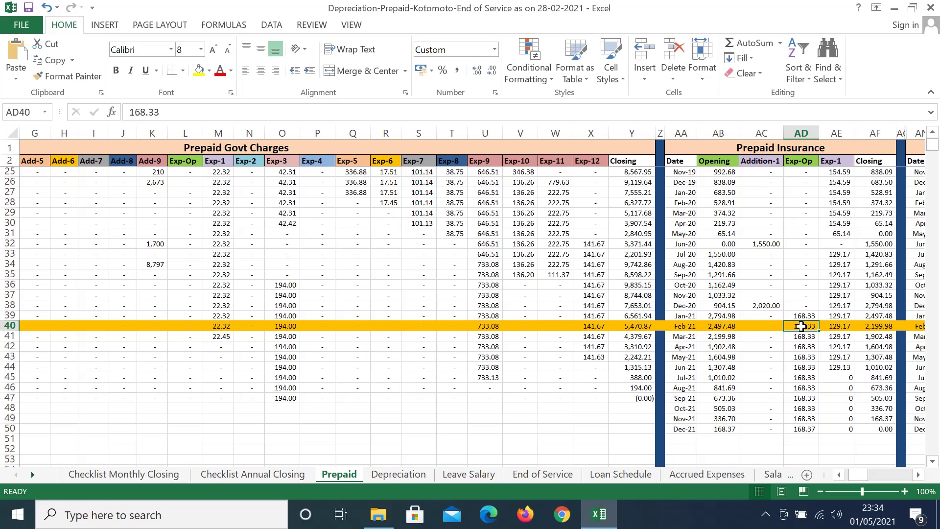
pyautogui.press('Right')
pyautogui.press('Right')
pyautogui.press('Right')
pyautogui.press('Right')
pyautogui.press('Right')
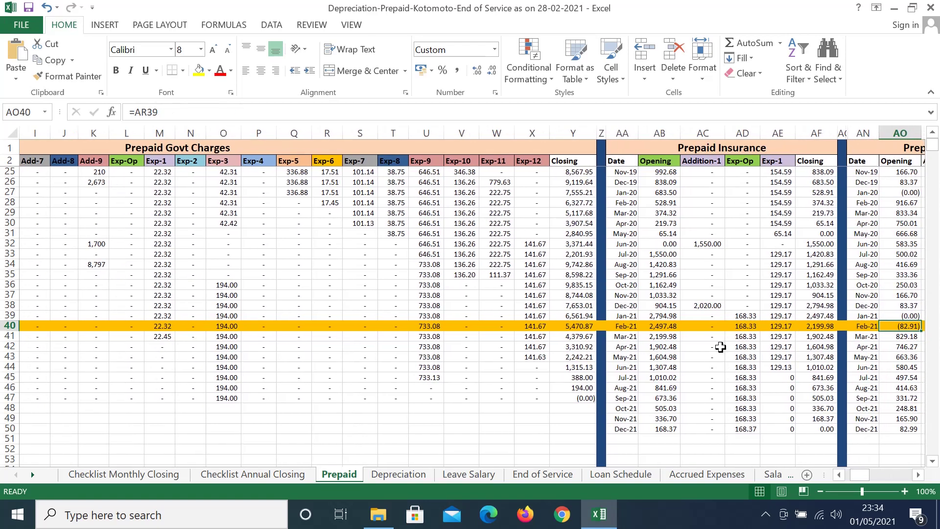
# Step: Go through the February 2021 Prepaid Insurance row from the opening balance and addition through both expenses to the closing balance
pyautogui.click(651, 326)
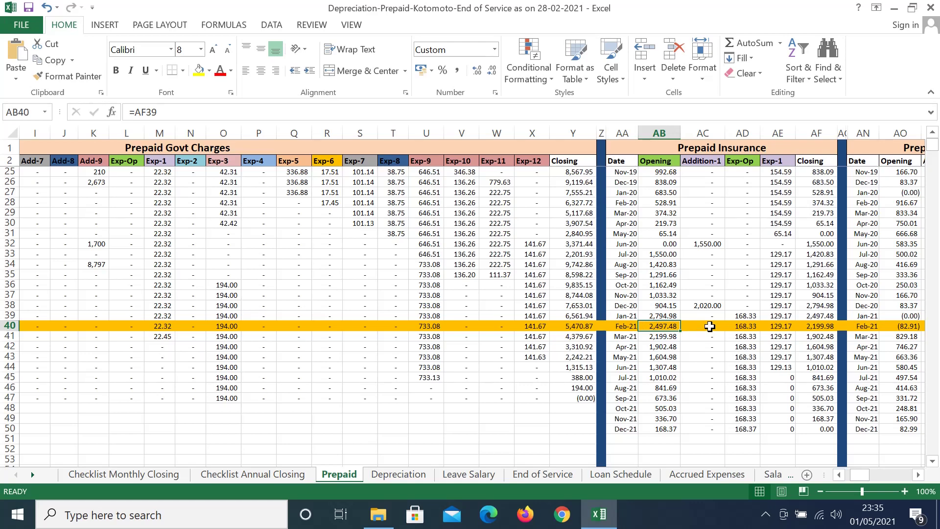
pyautogui.click(709, 326)
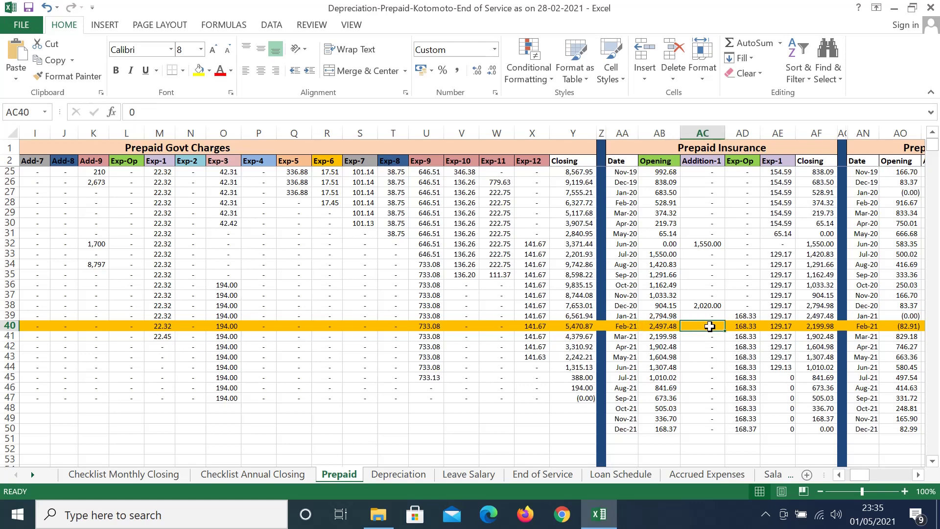
pyautogui.click(745, 327)
pyautogui.click(778, 326)
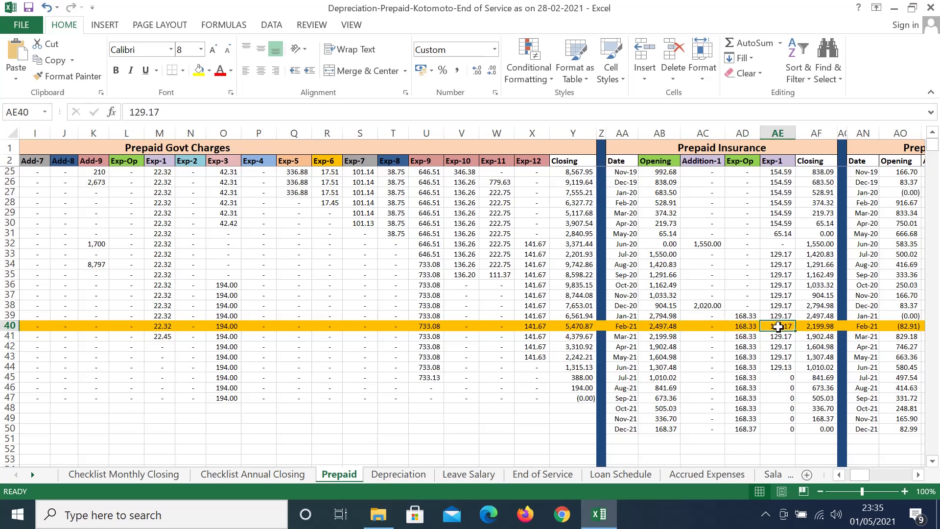
pyautogui.click(810, 326)
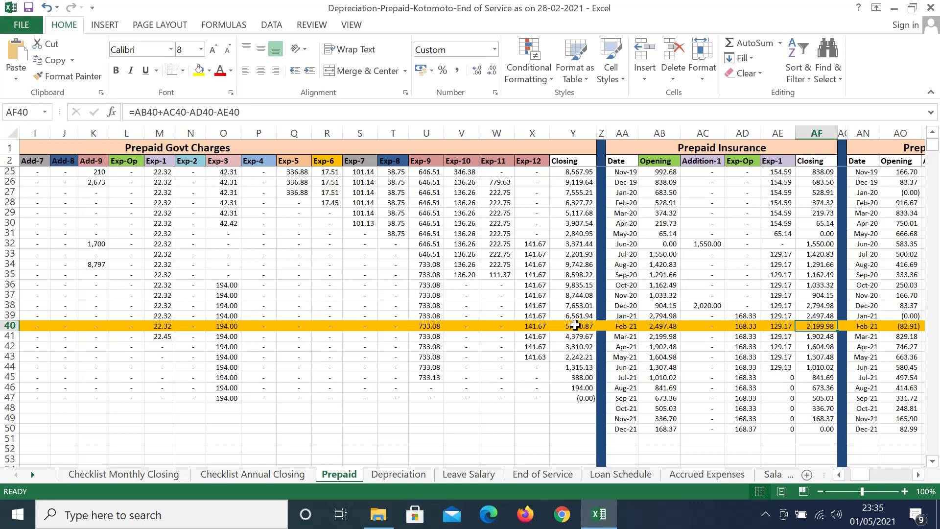
# Step: Review the February 2021 insurance opening balance and addition, and check the sum of its Exp-Op and Exp-1 charges
pyautogui.click(661, 327)
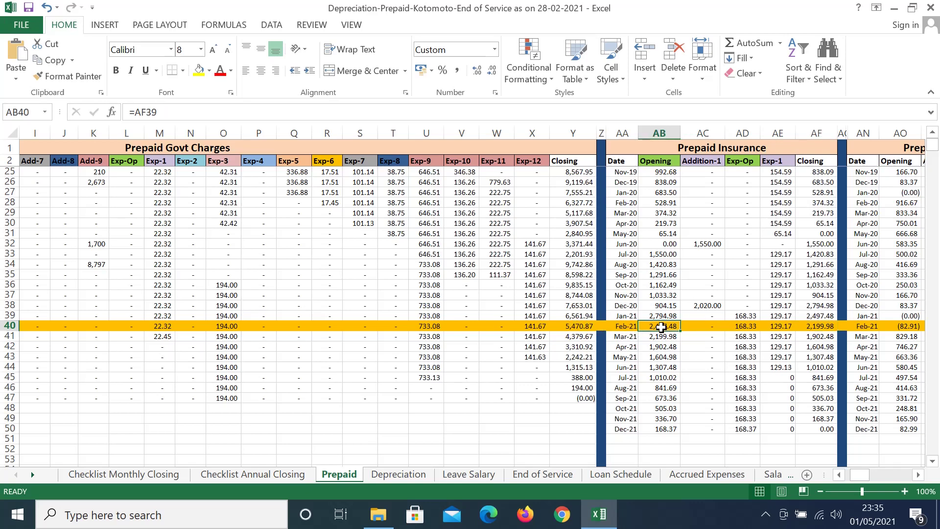
pyautogui.click(707, 326)
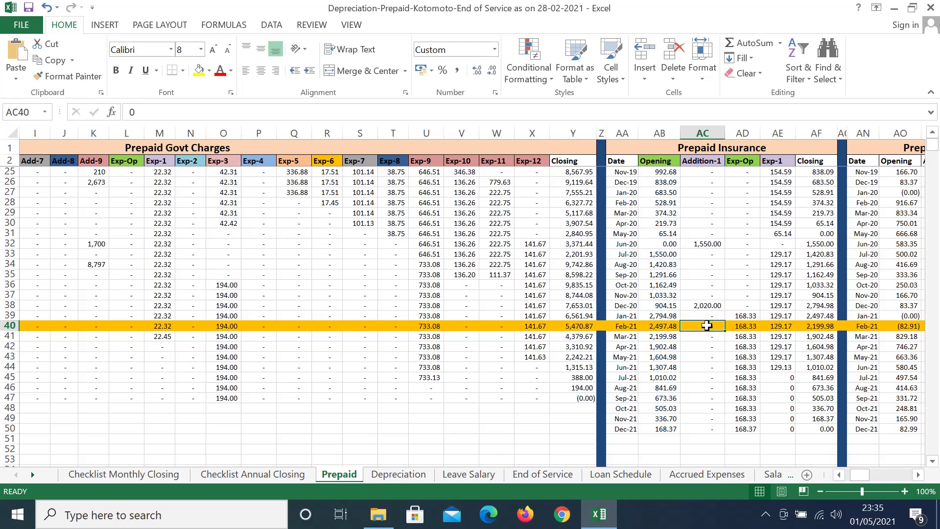
pyautogui.click(737, 326)
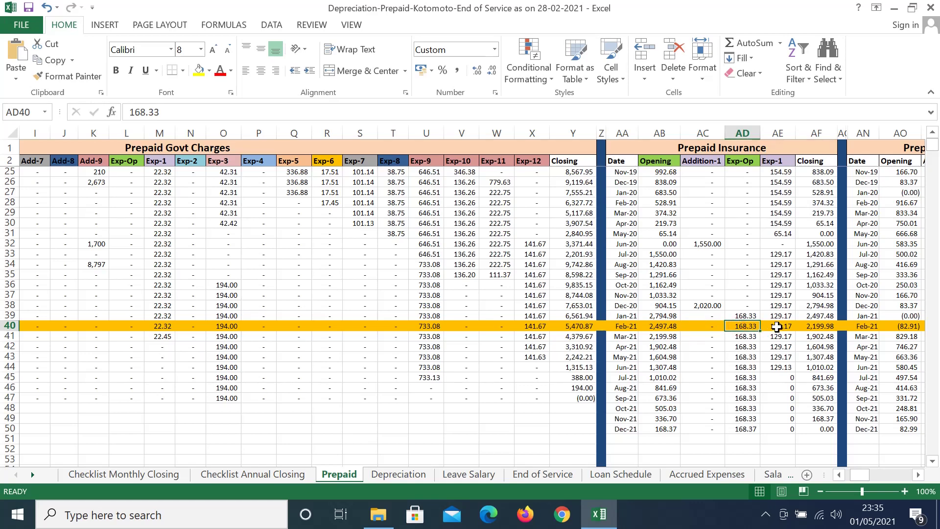
pyautogui.moveTo(748, 325); pyautogui.dragTo(765, 326)
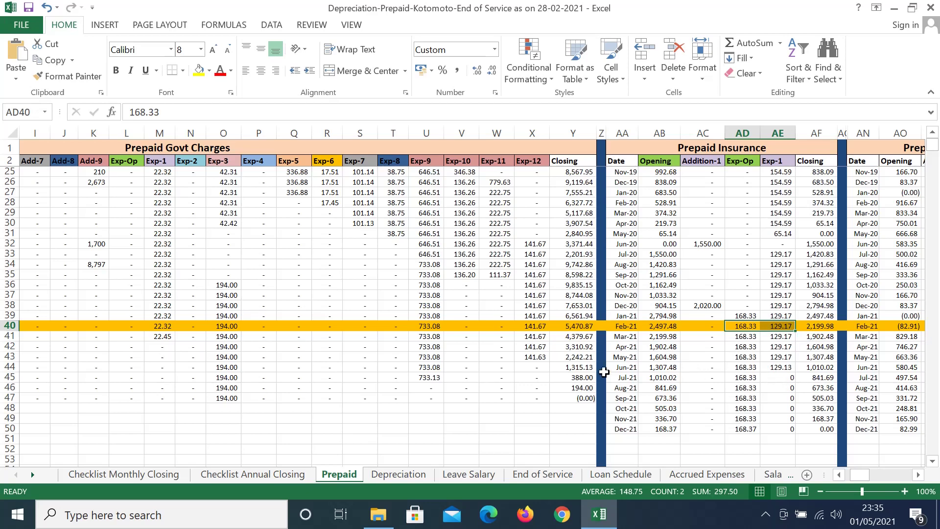
# Step: Examine the last Exp-1 charge in June 2021, the July 2021 addition cell and the December 2020 addition in Prepaid Insurance
pyautogui.click(627, 369)
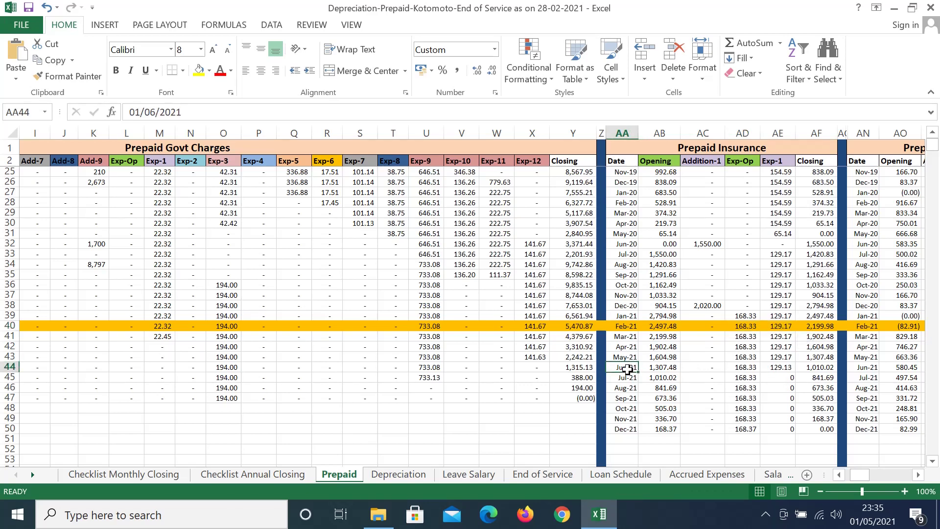
pyautogui.click(778, 368)
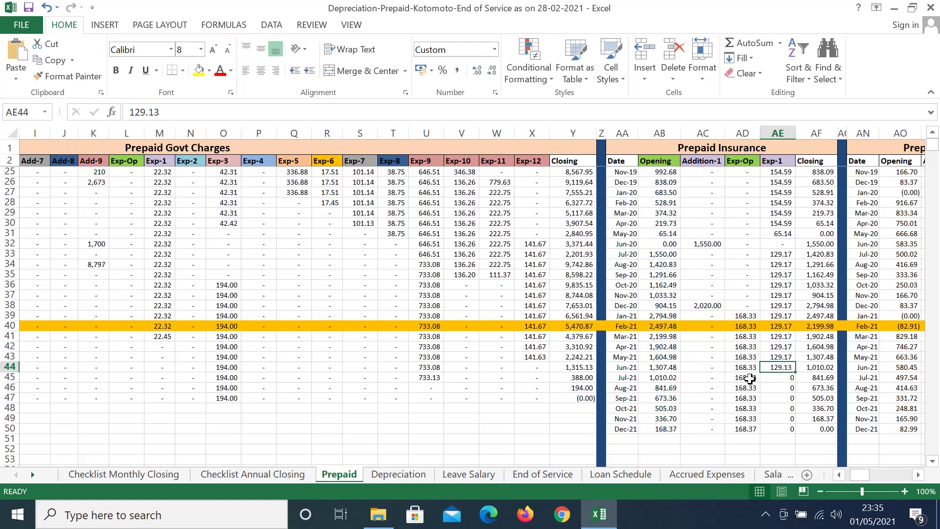
pyautogui.click(691, 379)
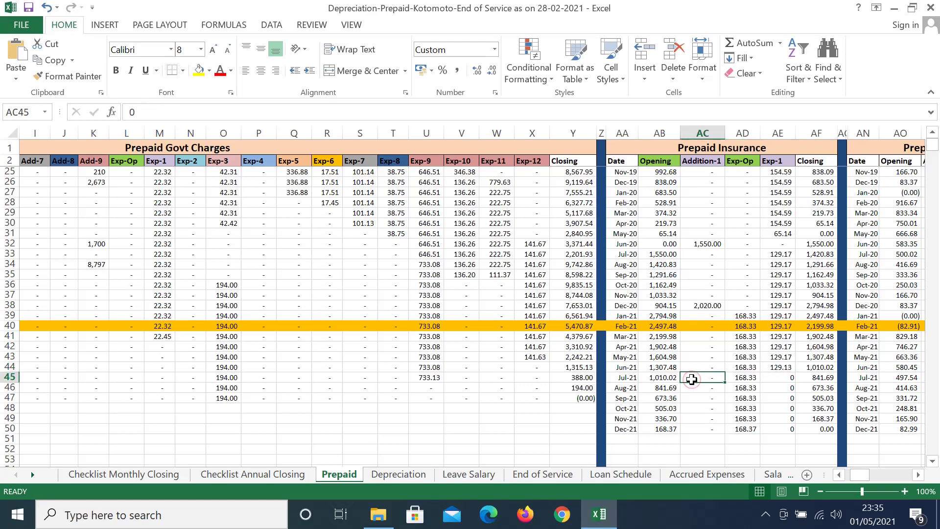
pyautogui.click(700, 306)
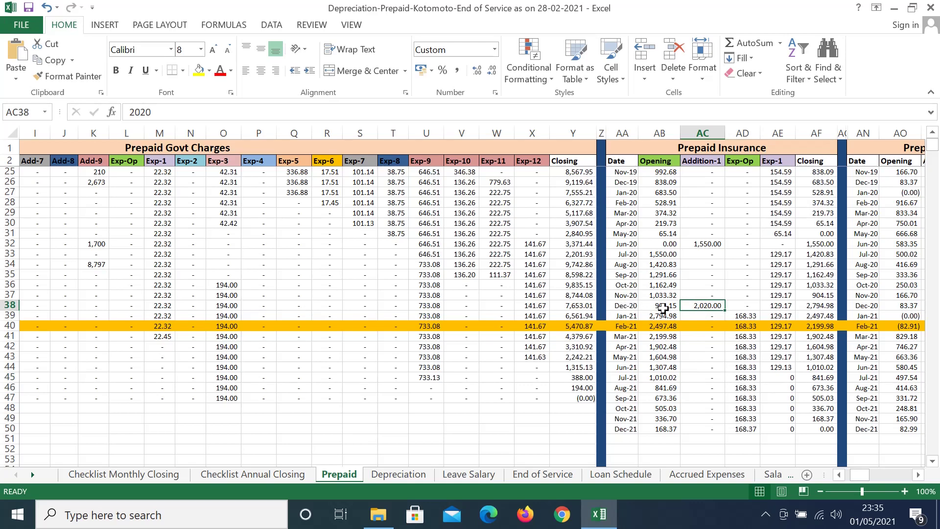
pyautogui.click(628, 439)
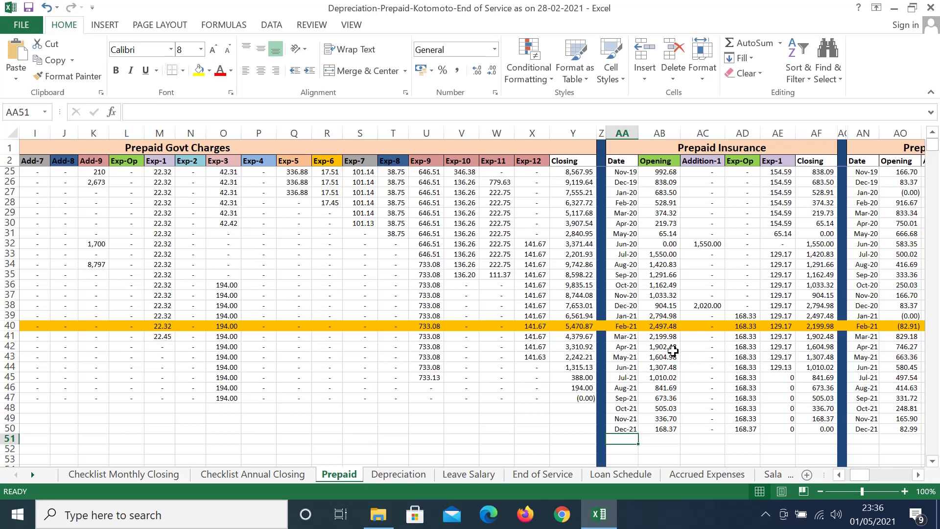
# Step: Check the sum of the March 2021 Exp-Op and Exp-1 charges in Prepaid Insurance
pyautogui.click(740, 337)
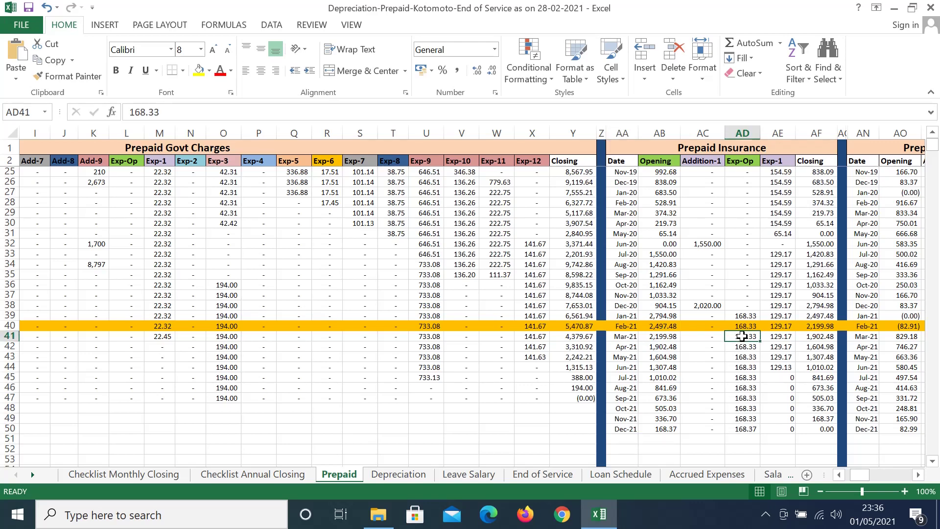
pyautogui.moveTo(762, 337); pyautogui.dragTo(777, 338)
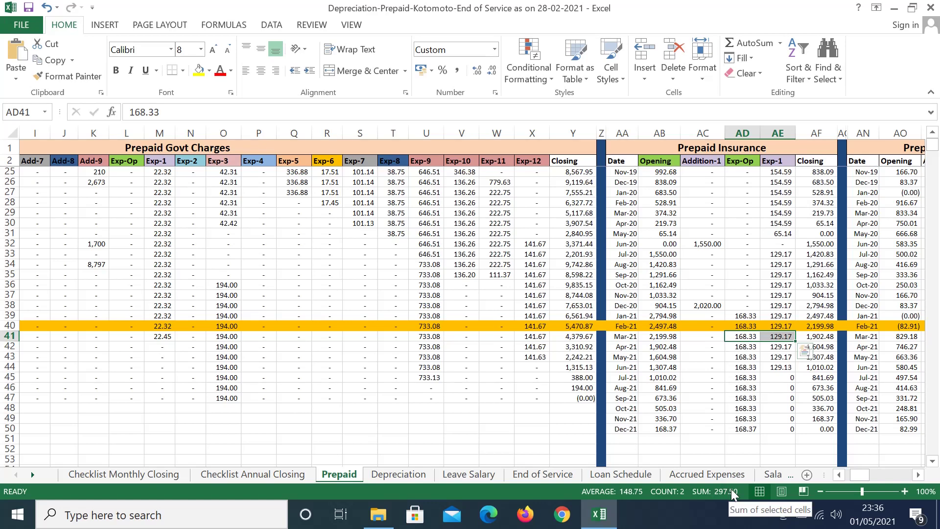
# Step: Inspect the February 2021 Prepaid PO Box addition and check the sum of its expenses from January to December 2021
pyautogui.press('Right')
pyautogui.press('Right')
pyautogui.press('Right')
pyautogui.press('Right')
pyautogui.press('Right')
pyautogui.press('Right')
pyautogui.press('Right')
pyautogui.press('Right')
pyautogui.press('Right')
pyautogui.press('Right')
pyautogui.press('Right')
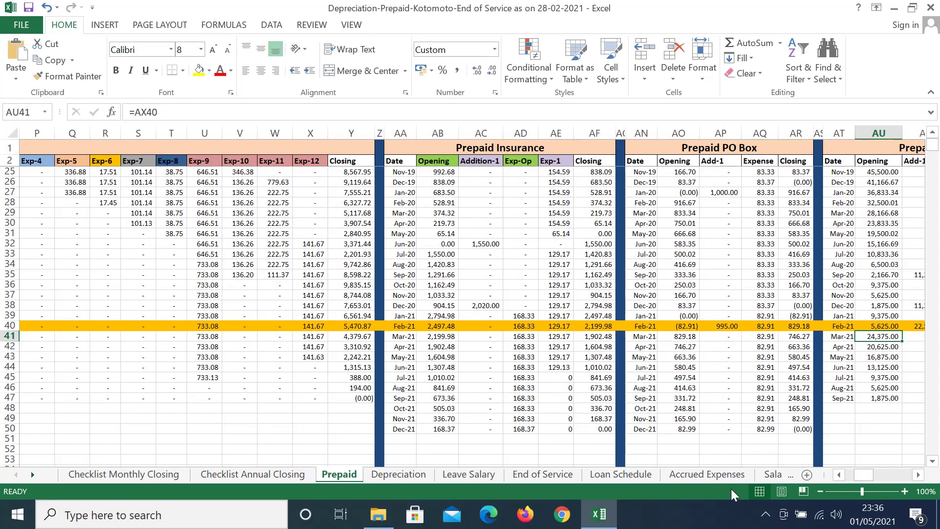
pyautogui.click(714, 326)
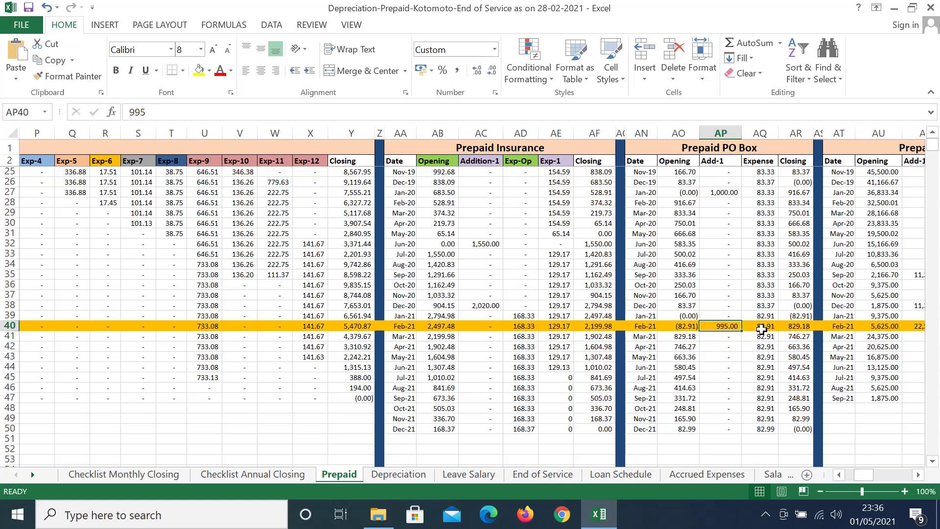
pyautogui.moveTo(762, 317); pyautogui.dragTo(763, 428)
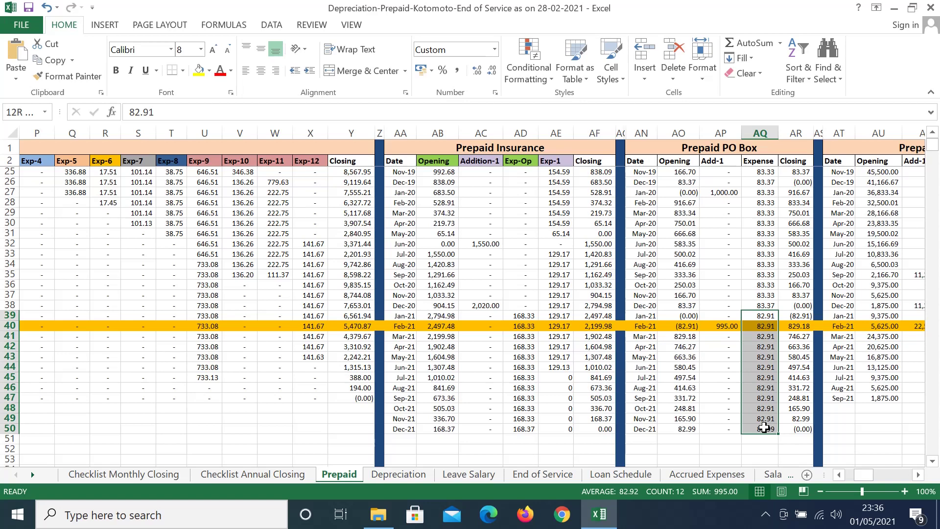
# Step: Follow the February 2021 row across Prepaid Rent, examining its opening balance, addition, expense and closing balance
pyautogui.click(877, 327)
pyautogui.press('Right')
pyautogui.press('Right')
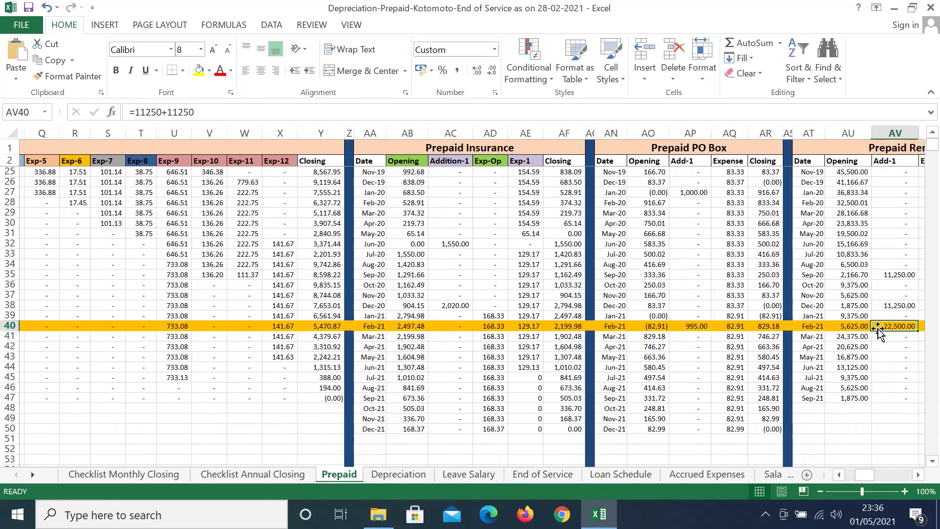
pyautogui.press('Right')
pyautogui.press('Right')
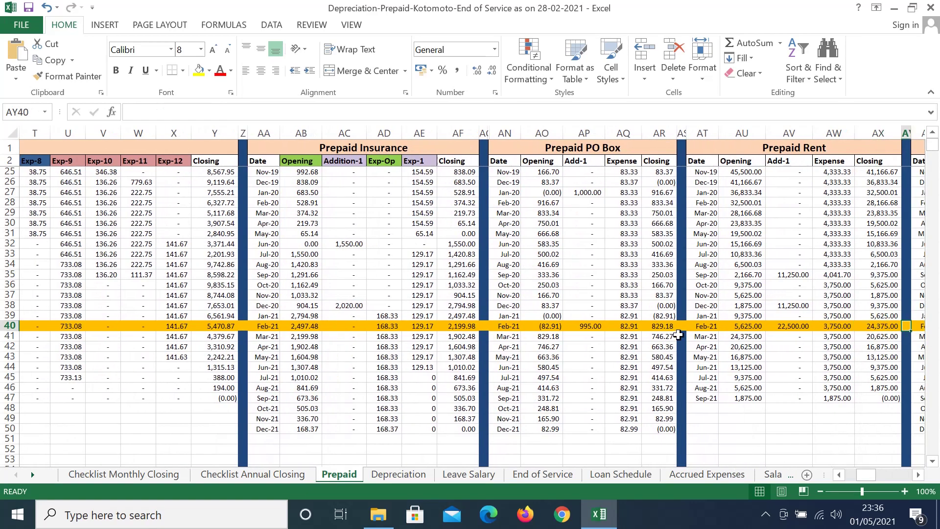
# Step: Inspect the September 2020 Prepaid Rent addition and check the sum of the Add-1 entries from September 2020 to February 2021
pyautogui.click(780, 275)
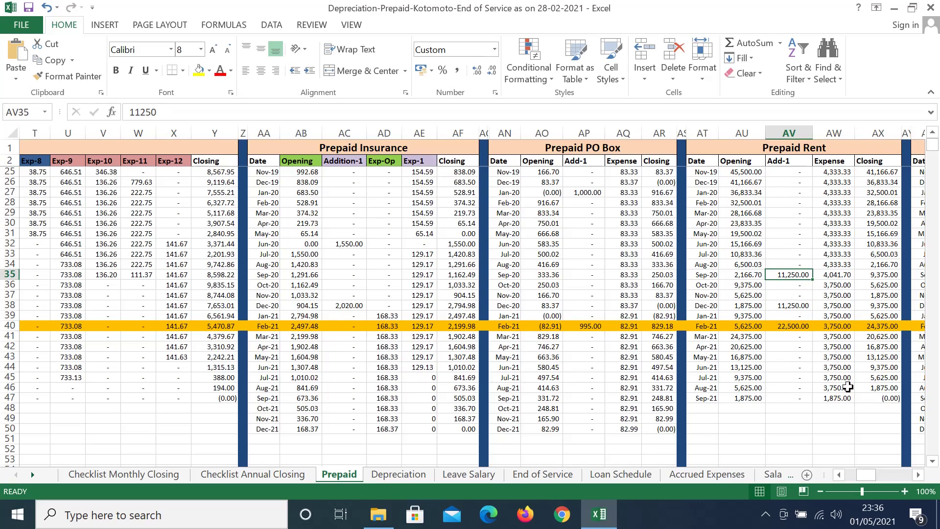
pyautogui.doubleClick(799, 274)
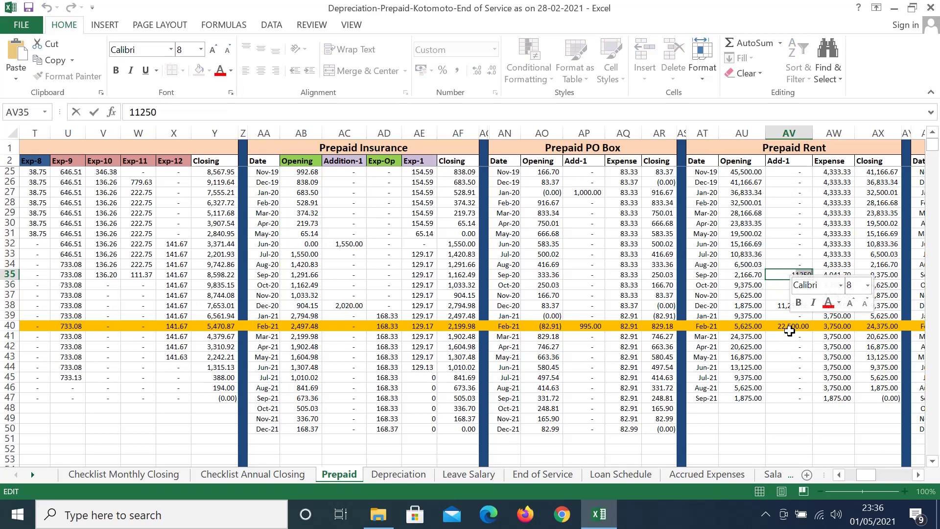
pyautogui.press('Escape')
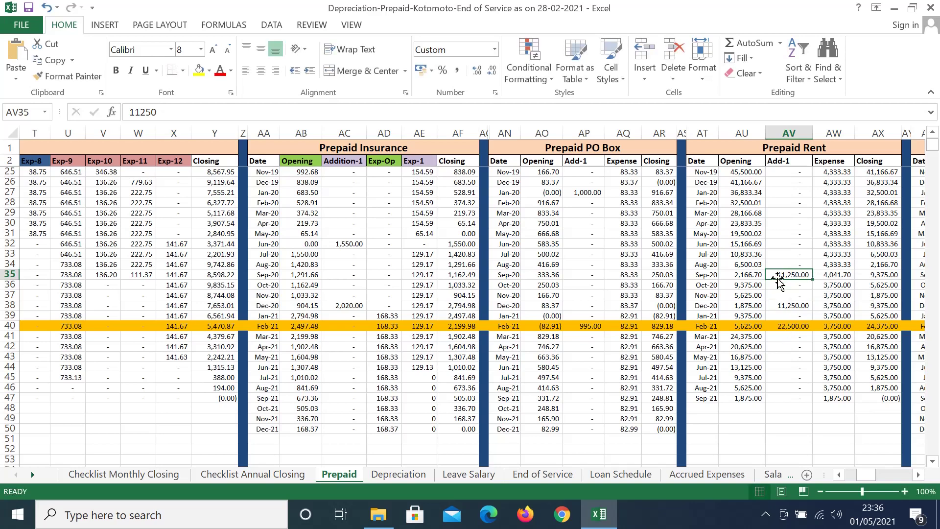
pyautogui.moveTo(777, 277); pyautogui.dragTo(777, 330)
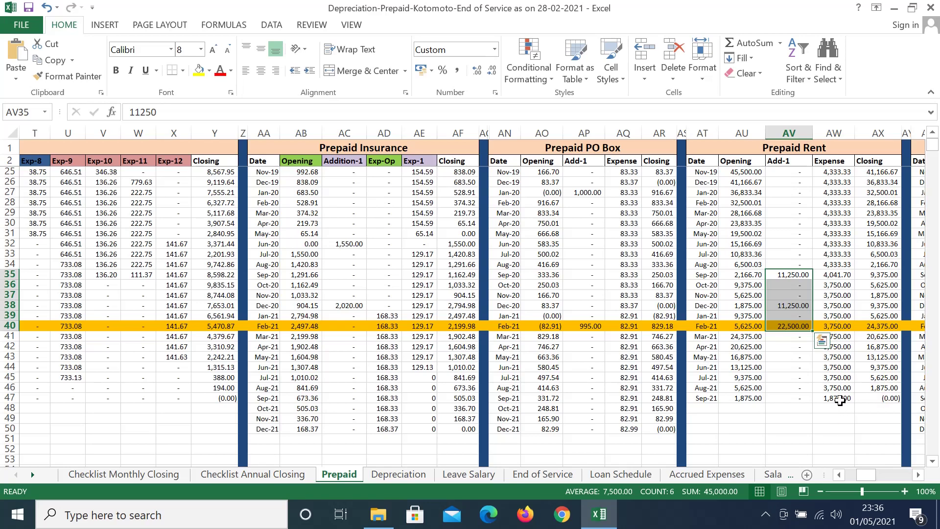
# Step: Check the September 2021 closing balance of Prepaid Rent and continue across to the Prepaid Sponsor Fee schedule
pyautogui.click(867, 401)
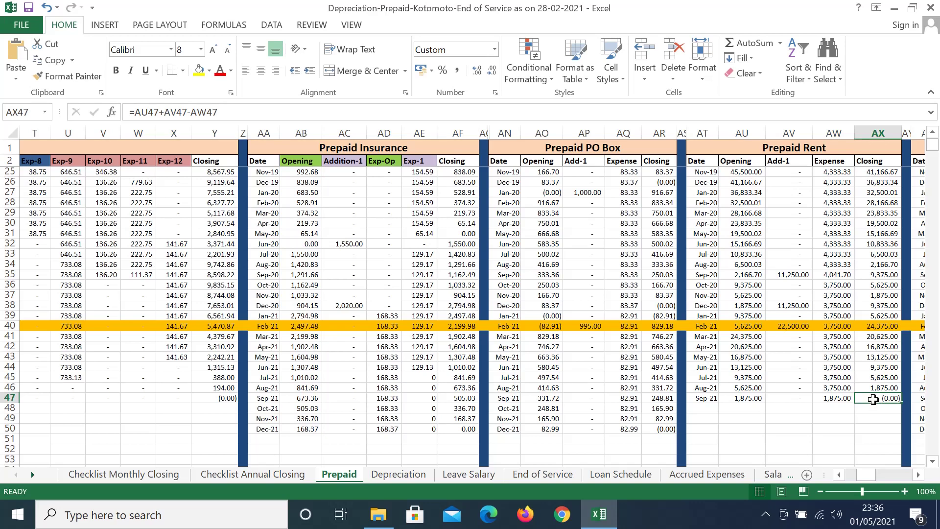
pyautogui.press('Right')
pyautogui.press('Right')
pyautogui.press('Right')
pyautogui.press('Right')
pyautogui.press('Right')
pyautogui.press('Right')
pyautogui.press('Right')
pyautogui.press('Right')
pyautogui.press('Right')
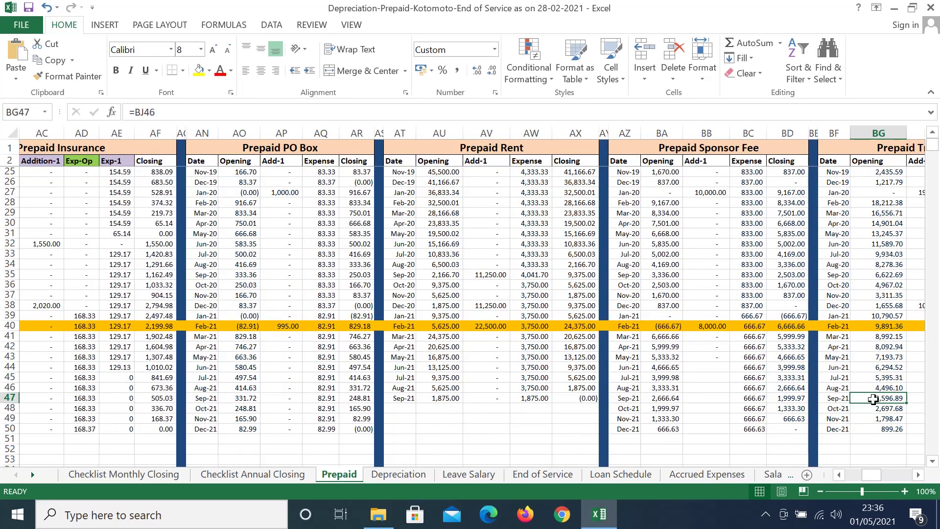
pyautogui.press('Right')
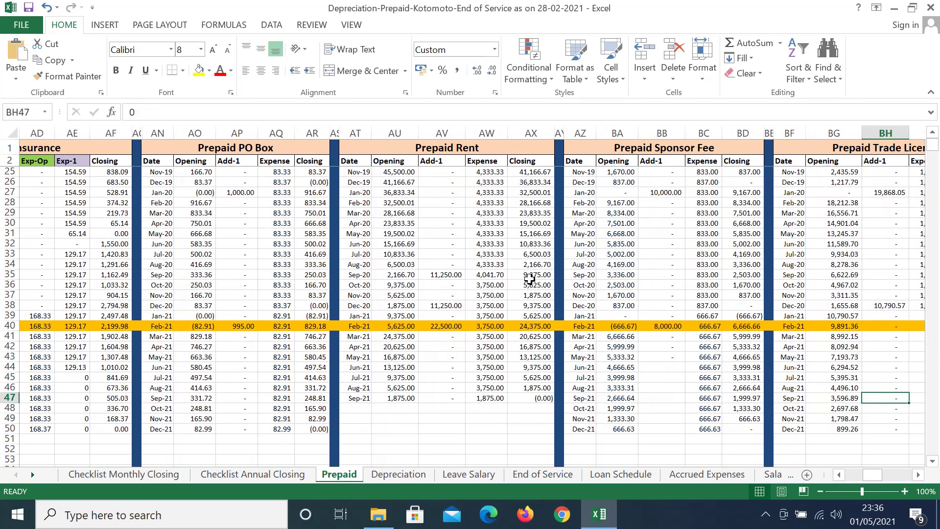
# Step: Inspect the February 2021 opening balance, addition, expense and closing balance of Prepaid Sponsor Fee
pyautogui.click(617, 326)
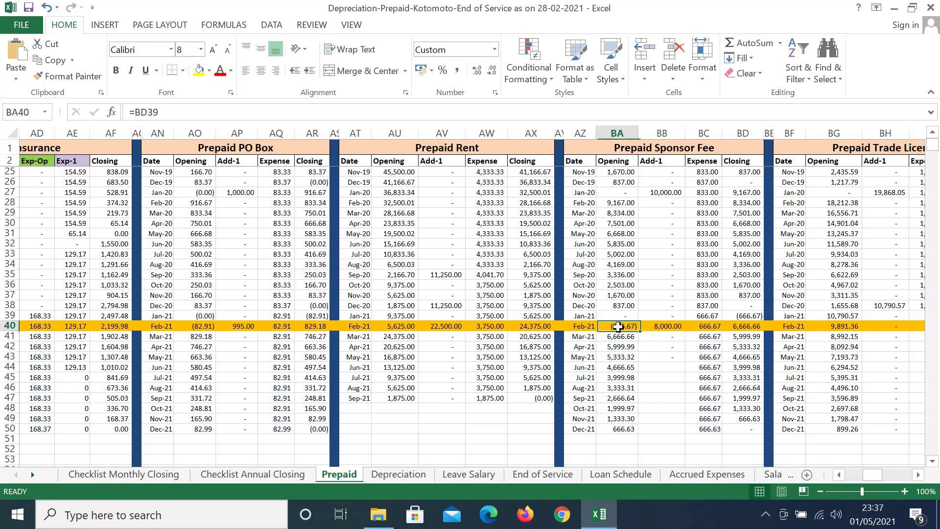
pyautogui.click(666, 326)
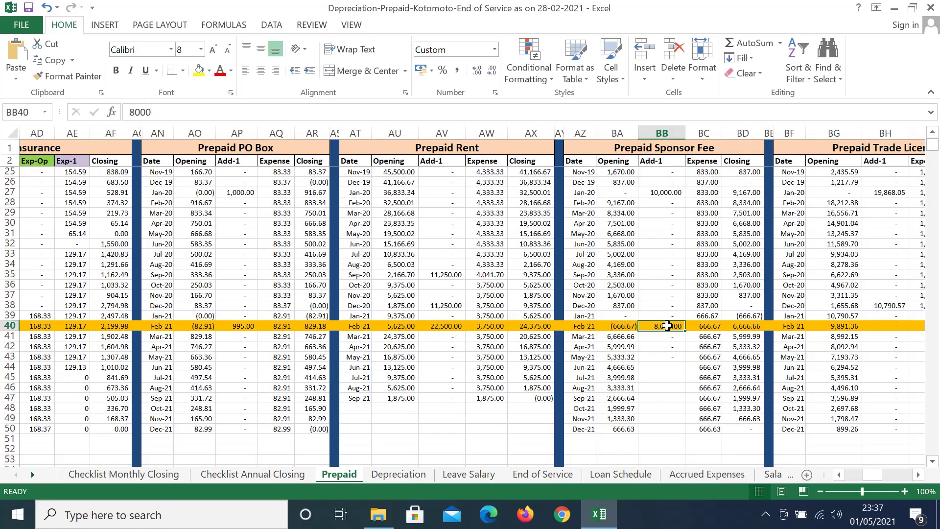
pyautogui.click(700, 326)
pyautogui.click(735, 326)
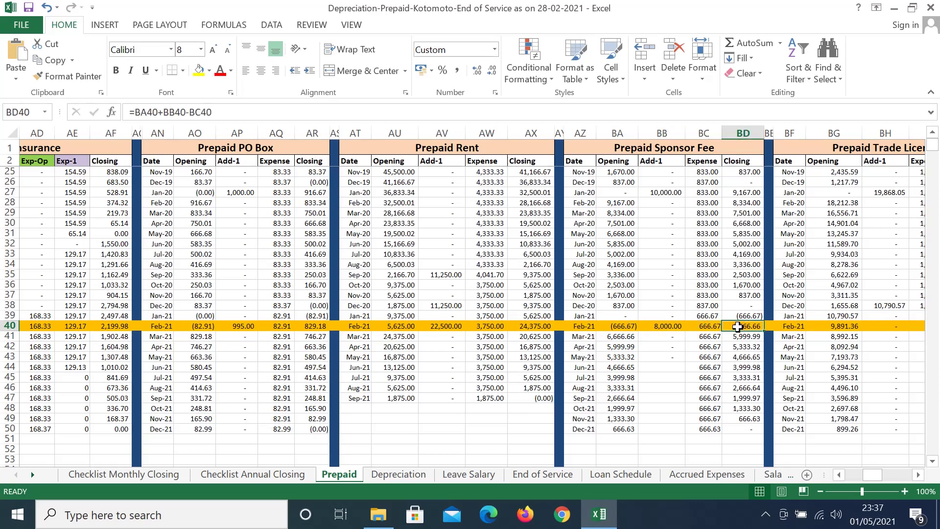
# Step: Follow the February 2021 row across Prepaid Trade License and Prepaid VISA to the Prepaid Pest Control opening balance
pyautogui.press('Right')
pyautogui.press('Right')
pyautogui.press('Right')
pyautogui.press('Right')
pyautogui.press('Right')
pyautogui.press('Right')
pyautogui.press('Right')
pyautogui.press('Right')
pyautogui.press('Right')
pyautogui.press('Right')
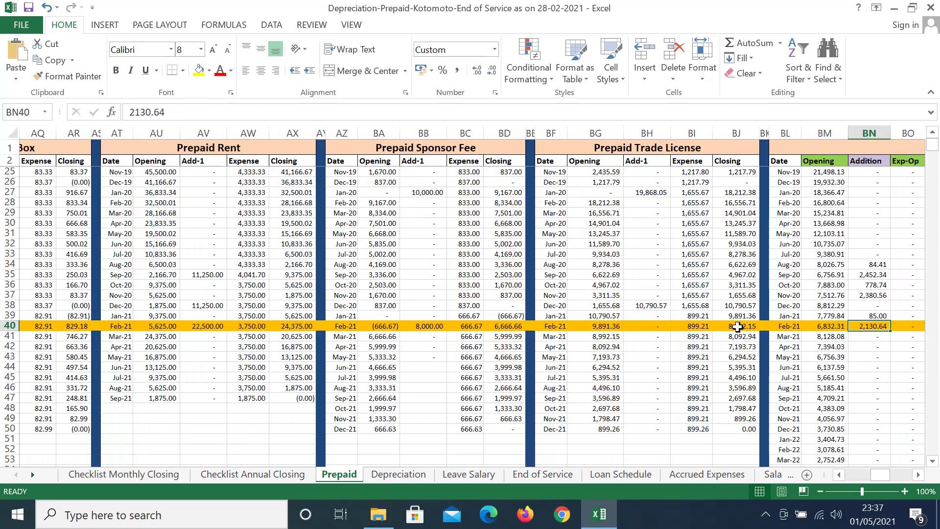
pyautogui.press('Right')
pyautogui.press('Right')
pyautogui.press('Right')
pyautogui.press('Right')
pyautogui.press('Right')
pyautogui.press('Right')
pyautogui.press('Right')
pyautogui.press('Right')
pyautogui.press('Right')
pyautogui.press('Right')
pyautogui.press('Right')
pyautogui.press('Right')
pyautogui.press('Right')
pyautogui.press('Right')
pyautogui.press('Right')
pyautogui.press('Right')
pyautogui.press('Right')
pyautogui.press('Right')
pyautogui.press('Right')
pyautogui.press('Right')
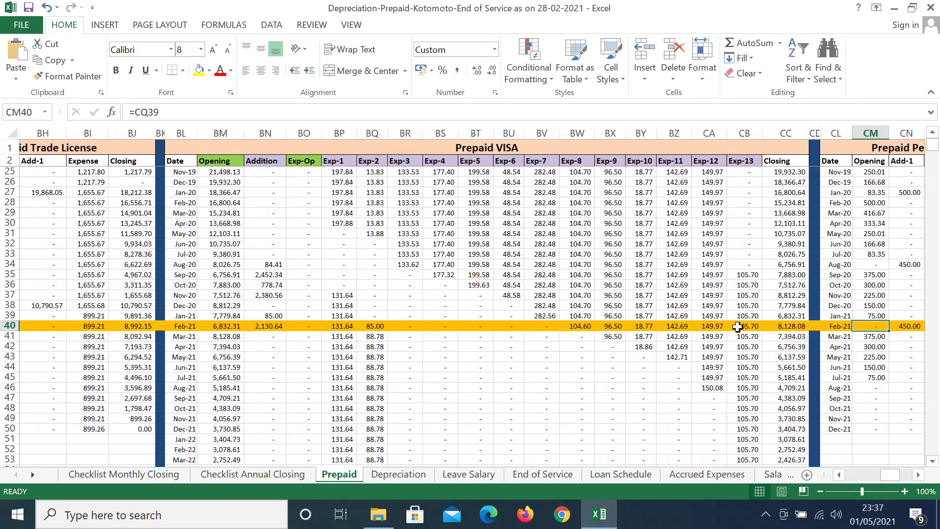
# Step: Follow the February 2021 row from Prepaid Pest Control through Audit Accrual and Prepaid Software Maintenance to the end of Prepaid Auto Maintenance
pyautogui.press('Right')
pyautogui.press('Right')
pyautogui.press('Right')
pyautogui.press('Right')
pyautogui.press('Right')
pyautogui.press('Right')
pyautogui.press('Right')
pyautogui.press('Right')
pyautogui.press('Right')
pyautogui.press('Right')
pyautogui.press('Right')
pyautogui.press('Right')
pyautogui.press('Right')
pyautogui.press('Right')
pyautogui.press('Right')
pyautogui.press('Right')
pyautogui.press('Right')
pyautogui.press('Right')
pyautogui.press('Right')
pyautogui.press('Right')
pyautogui.press('Right')
pyautogui.press('Right')
pyautogui.press('Right')
pyautogui.press('Right')
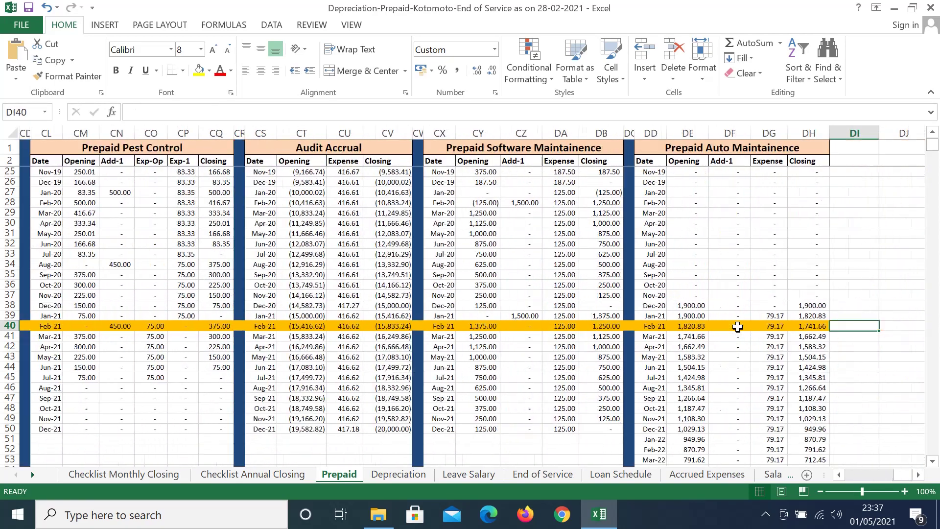
# Step: Go back over the February 2021 row of Prepaid Auto Maintenance and inspect its monthly expense
pyautogui.press('Left')
pyautogui.press('Left')
pyautogui.press('Left')
pyautogui.press('Left')
pyautogui.press('Left')
pyautogui.press('Left')
pyautogui.press('Left')
pyautogui.press('Right')
pyautogui.press('Right')
pyautogui.press('Right')
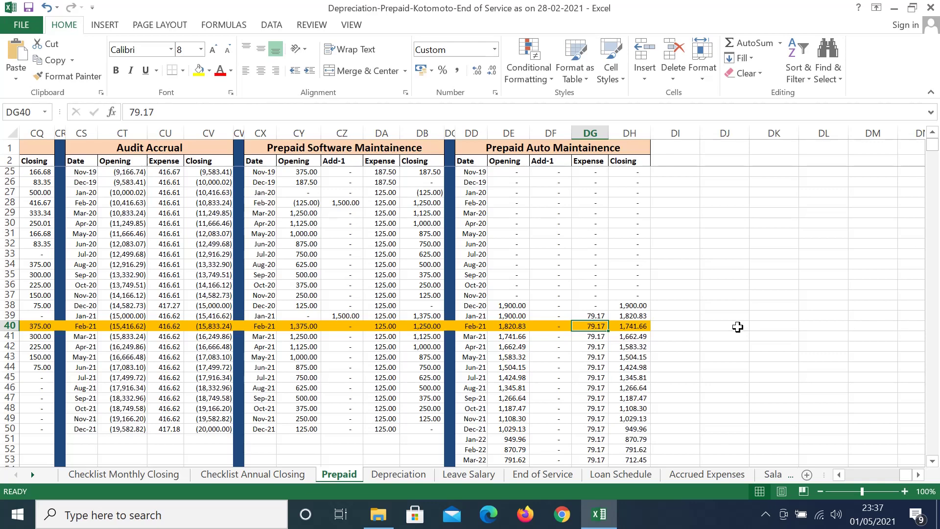
# Step: Return to the date at the start of the February 2021 row in Prepaid Govt Charges
pyautogui.click(395, 473)
pyautogui.click(339, 474)
pyautogui.hotkey('ctrl', 'Left')
pyautogui.hotkey('ctrl', 'Left')
pyautogui.hotkey('ctrl', 'Left')
pyautogui.hotkey('ctrl', 'Left')
pyautogui.hotkey('ctrl', 'Left')
pyautogui.hotkey('ctrl', 'Left')
pyautogui.hotkey('ctrl', 'Left')
pyautogui.hotkey('ctrl', 'Left')
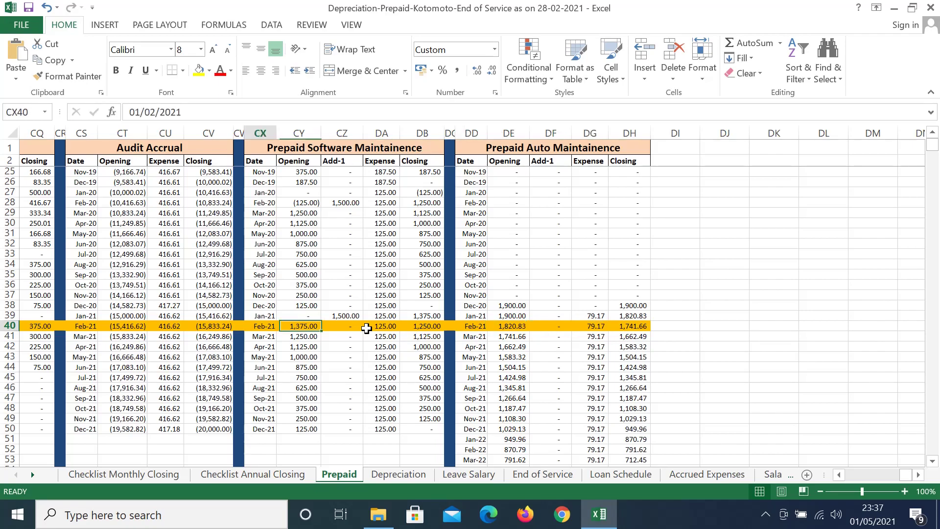
pyautogui.hotkey('ctrl', 'Left')
pyautogui.hotkey('ctrl', 'Left')
pyautogui.hotkey('ctrl', 'Left')
pyautogui.hotkey('ctrl', 'Left')
pyautogui.hotkey('ctrl', 'Left')
pyautogui.hotkey('ctrl', 'Left')
pyautogui.hotkey('ctrl', 'Left')
pyautogui.hotkey('ctrl', 'Left')
pyautogui.hotkey('ctrl', 'Left')
pyautogui.hotkey('ctrl', 'Left')
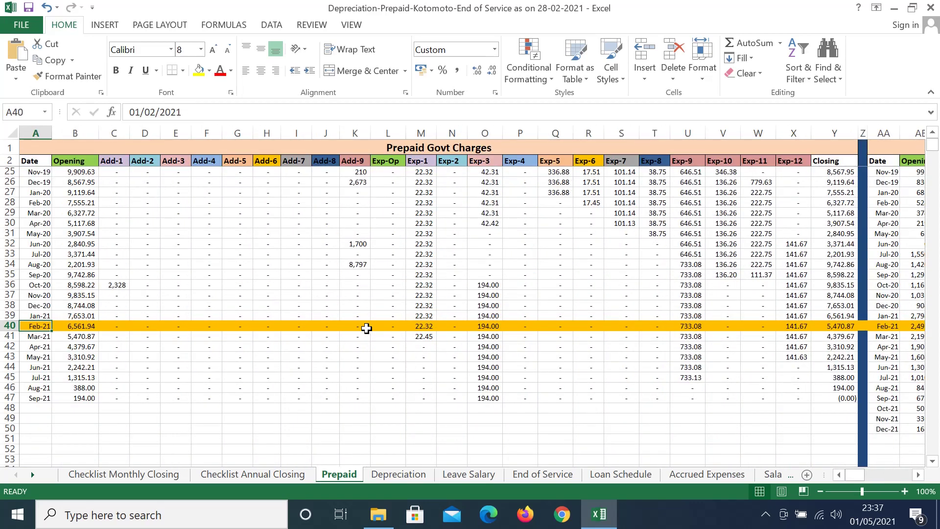
# Step: Follow the February 2021 row of Prepaid Govt Charges past the additions and examine its Exp-1 and Exp-3 charges
pyautogui.press('Right')
pyautogui.press('Right')
pyautogui.press('Right')
pyautogui.press('Right')
pyautogui.press('Right')
pyautogui.press('Right')
pyautogui.press('Right')
pyautogui.press('Right')
pyautogui.press('Right')
pyautogui.press('Right')
pyautogui.press('Right')
pyautogui.press('Right')
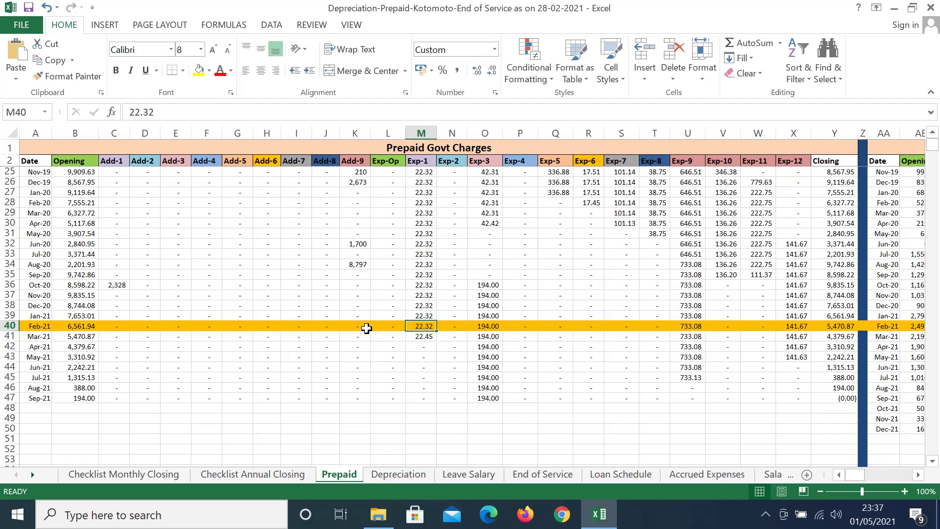
pyautogui.press('Right')
pyautogui.press('Right')
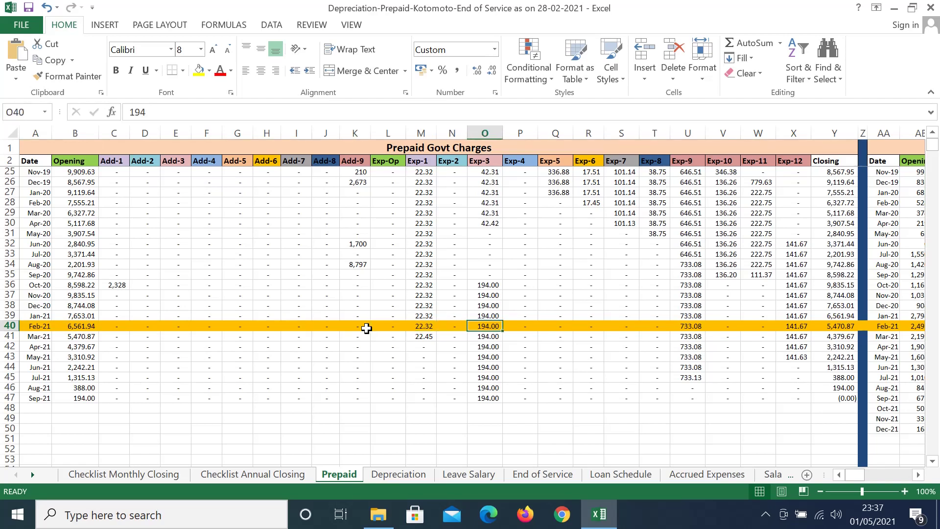
# Step: Check the sum of the February 2021 Exp-9 to Exp-12 charges in Prepaid Govt Charges
pyautogui.press('Right')
pyautogui.press('Right')
pyautogui.press('Right')
pyautogui.press('Right')
pyautogui.press('Right')
pyautogui.press('Right')
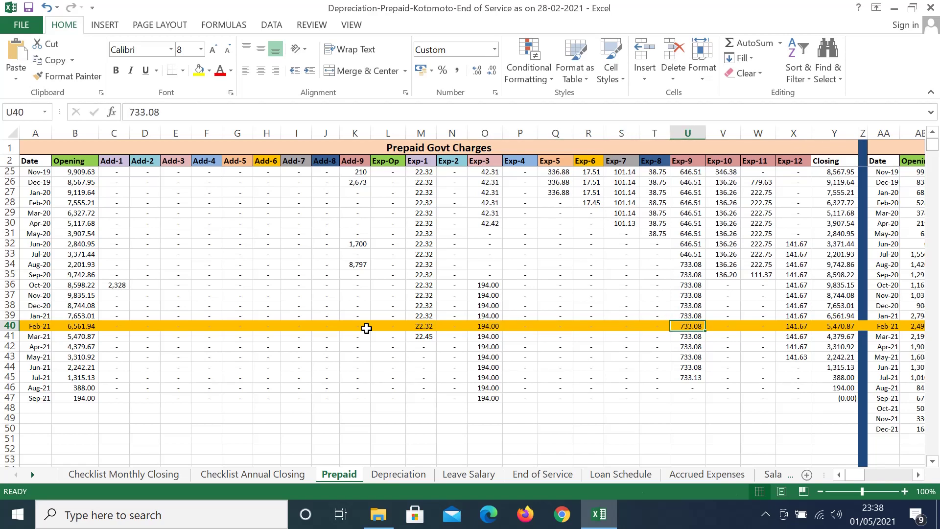
pyautogui.hotkey('shift', 'Right')
pyautogui.hotkey('shift', 'Right')
pyautogui.hotkey('shift', 'Right')
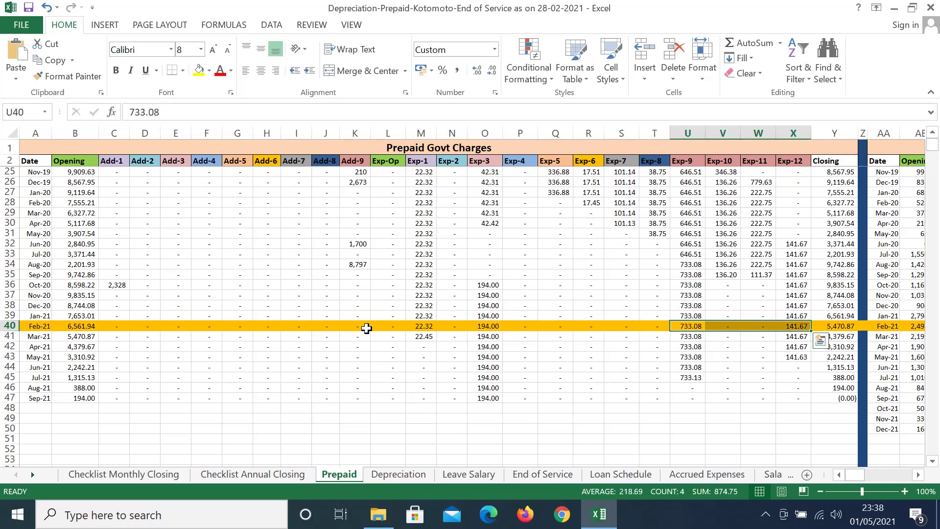
# Step: Review the February 2021 Prepaid Govt Charges expenses again from Exp-Op to Exp-12 and inspect the closing balance formula
pyautogui.press('Left')
pyautogui.press('Left')
pyautogui.press('Left')
pyautogui.press('Left')
pyautogui.press('Left')
pyautogui.press('Left')
pyautogui.press('Left')
pyautogui.press('Left')
pyautogui.press('Left')
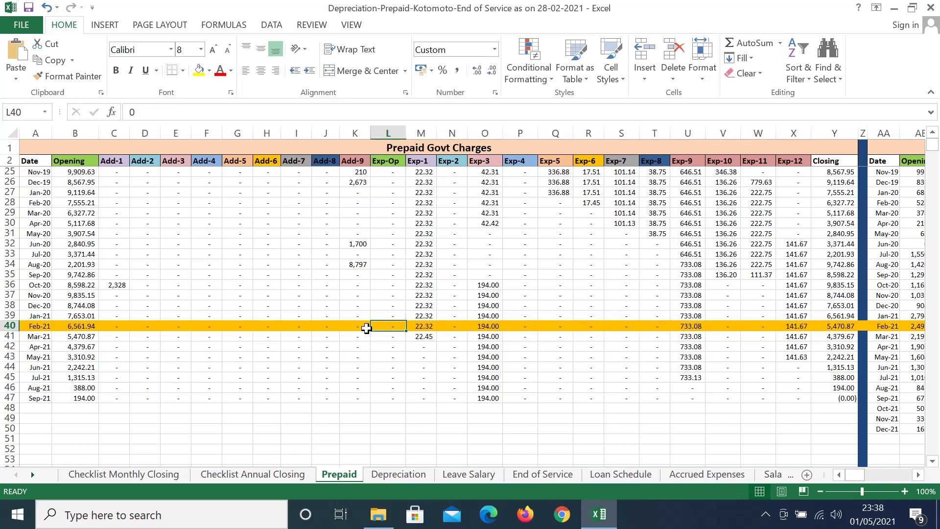
pyautogui.press('Right')
pyautogui.press('Right')
pyautogui.press('Right')
pyautogui.press('Right')
pyautogui.press('Right')
pyautogui.press('Right')
pyautogui.press('Right')
pyautogui.press('Right')
pyautogui.press('Right')
pyautogui.press('Right')
pyautogui.press('Right')
pyautogui.press('Right')
pyautogui.press('Right')
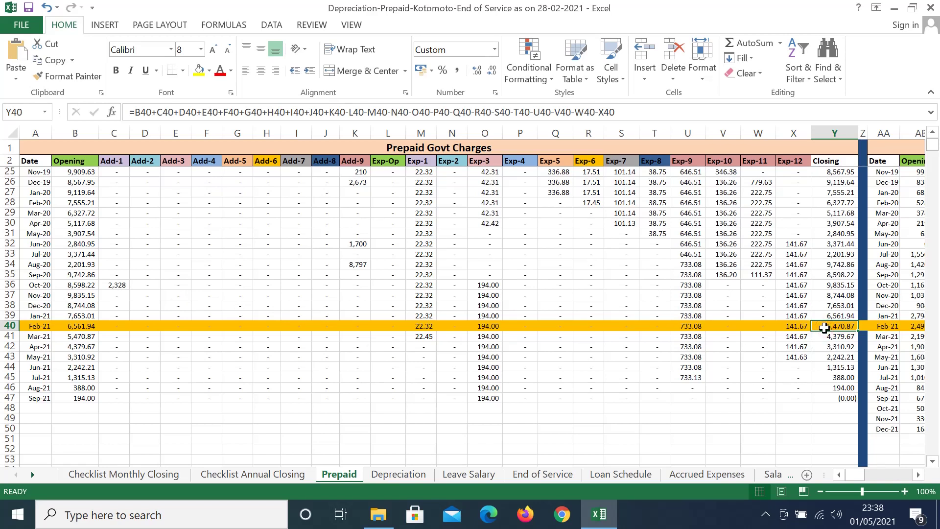
# Step: Trace the February 2021 row of Prepaid Govt Charges back to its date and recheck its closing balance formula
pyautogui.press('Left')
pyautogui.press('Left')
pyautogui.press('Left')
pyautogui.press('Left')
pyautogui.press('Left')
pyautogui.press('Left')
pyautogui.press('Left')
pyautogui.press('Left')
pyautogui.press('Left')
pyautogui.press('Left')
pyautogui.press('Left')
pyautogui.press('Left')
pyautogui.press('Left')
pyautogui.press('Left')
pyautogui.press('Left')
pyautogui.press('Left')
pyautogui.press('Left')
pyautogui.press('Left')
pyautogui.press('Left')
pyautogui.press('Left')
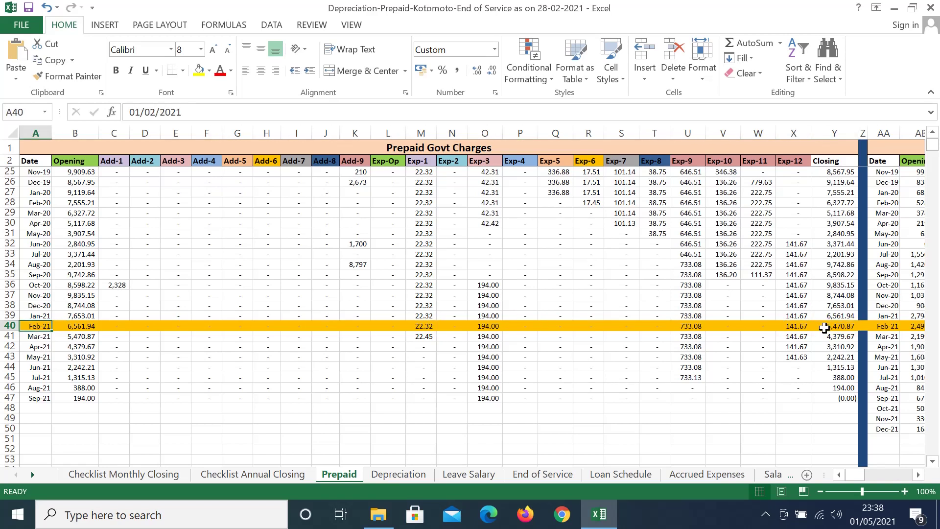
pyautogui.click(824, 326)
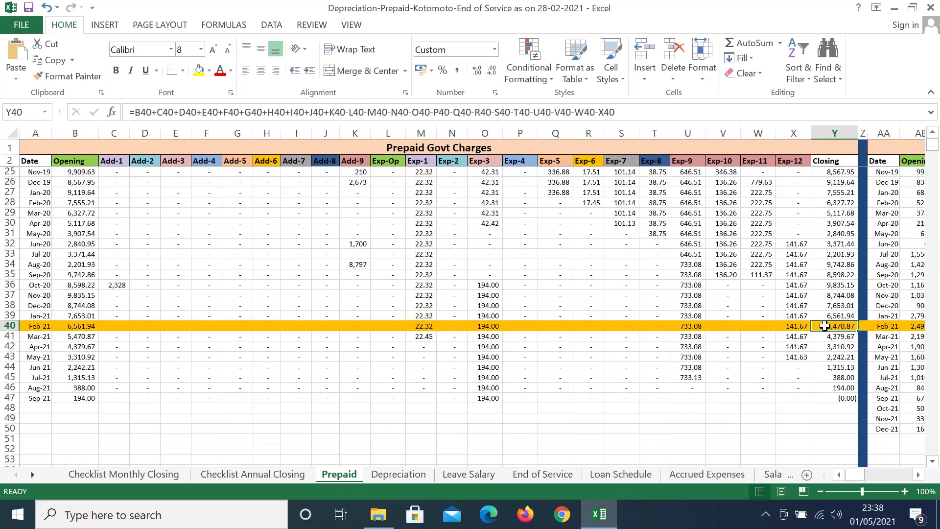
# Step: Follow the February 2021 row into Prepaid Insurance and inspect the Exp-1 charge and closing balance formula
pyautogui.press('Right')
pyautogui.press('Right')
pyautogui.press('Right')
pyautogui.press('Right')
pyautogui.press('Right')
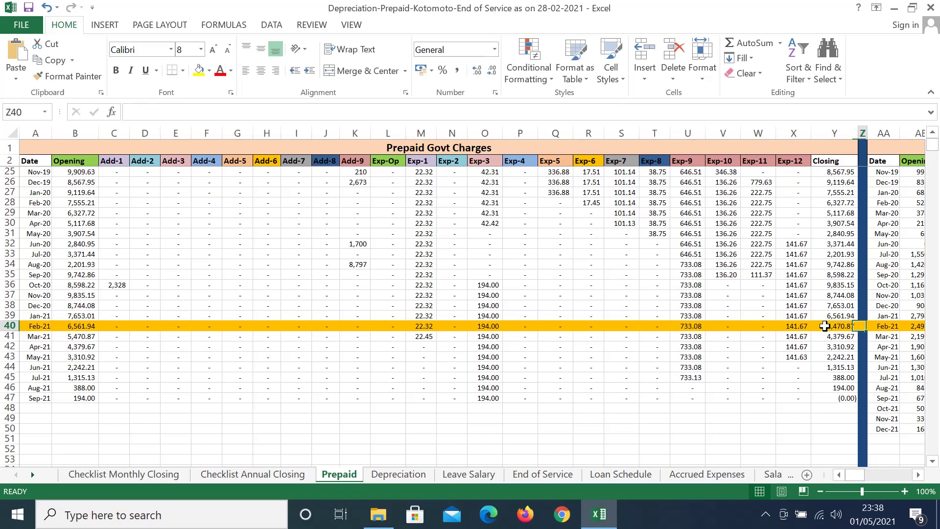
pyautogui.press('Right')
pyautogui.press('Right')
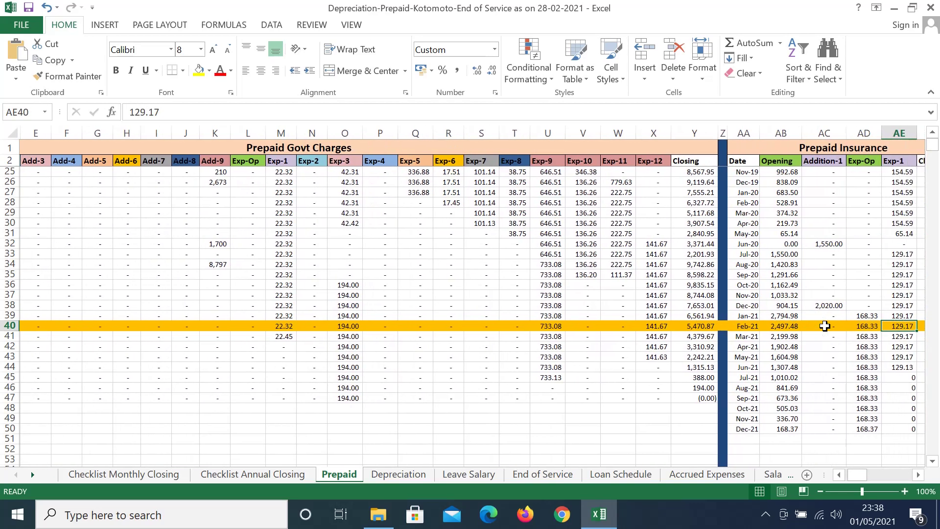
pyautogui.press('Left')
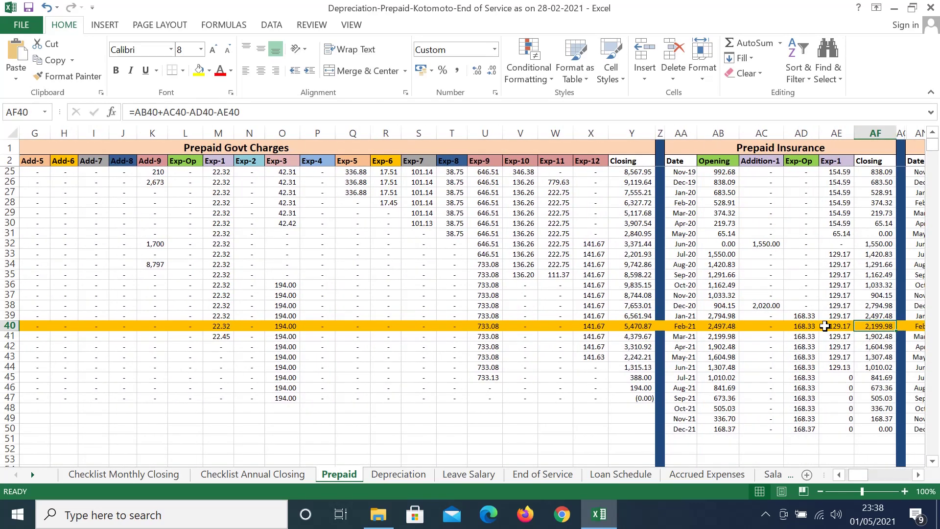
# Step: Recheck the February 2021 Prepaid Govt Charges from Exp-10 to Exp-12 and the closing balance
pyautogui.press('Left')
pyautogui.press('Left')
pyautogui.press('Left')
pyautogui.press('Left')
pyautogui.press('Left')
pyautogui.press('Left')
pyautogui.press('Left')
pyautogui.press('Left')
pyautogui.press('Left')
pyautogui.press('Left')
pyautogui.press('Right')
pyautogui.press('Right')
pyautogui.press('Right')
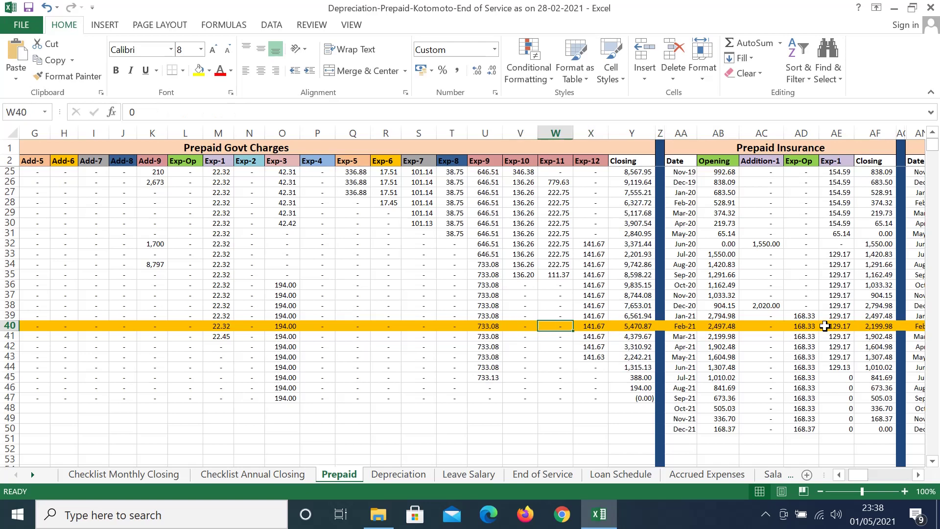
pyautogui.press('Left')
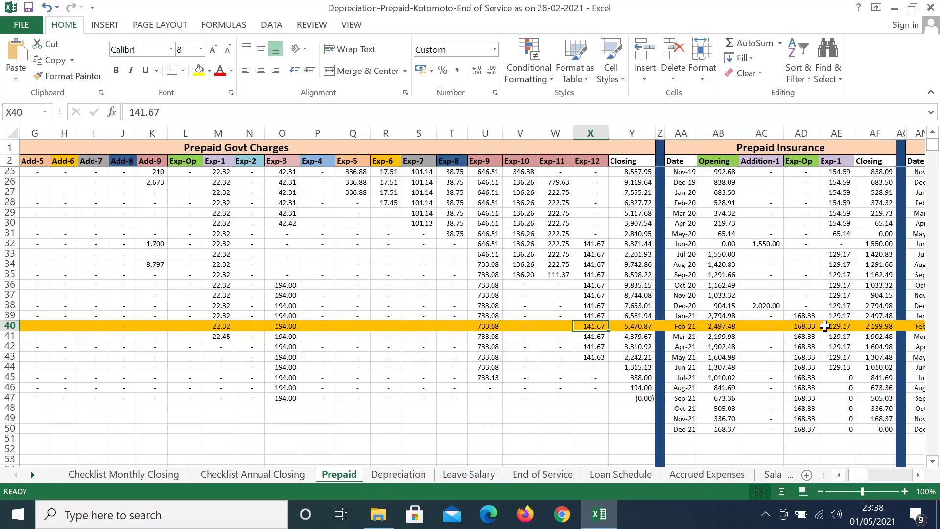
pyautogui.press('Left')
pyautogui.press('Left')
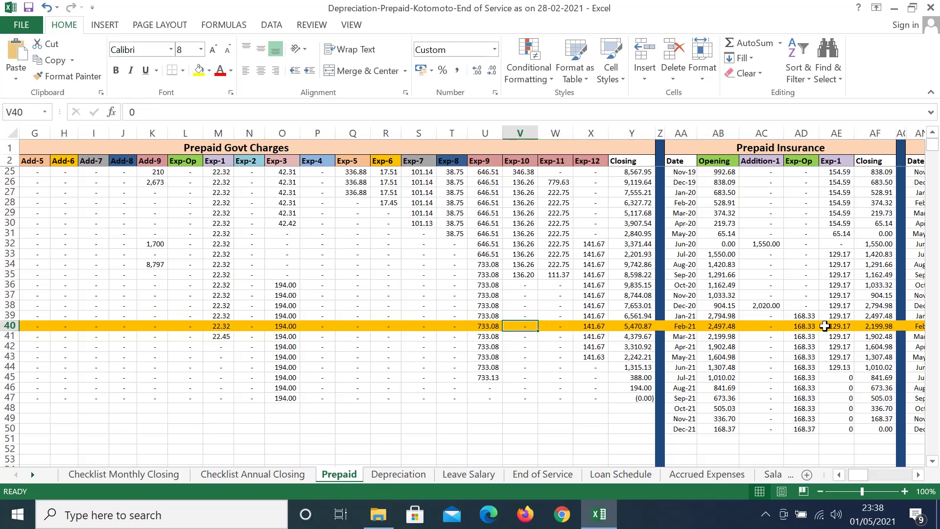
pyautogui.press('Right')
pyautogui.press('Up')
pyautogui.press('Right')
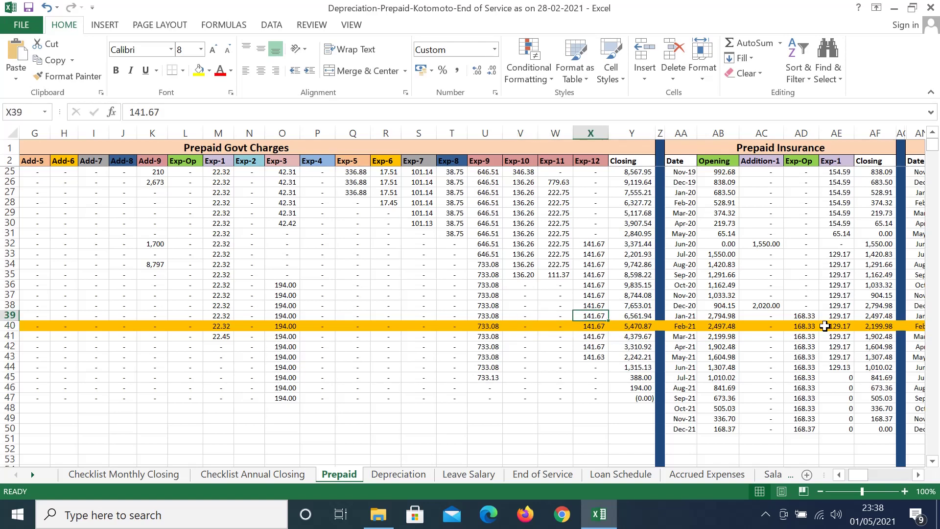
pyautogui.press('Right')
pyautogui.press('Down')
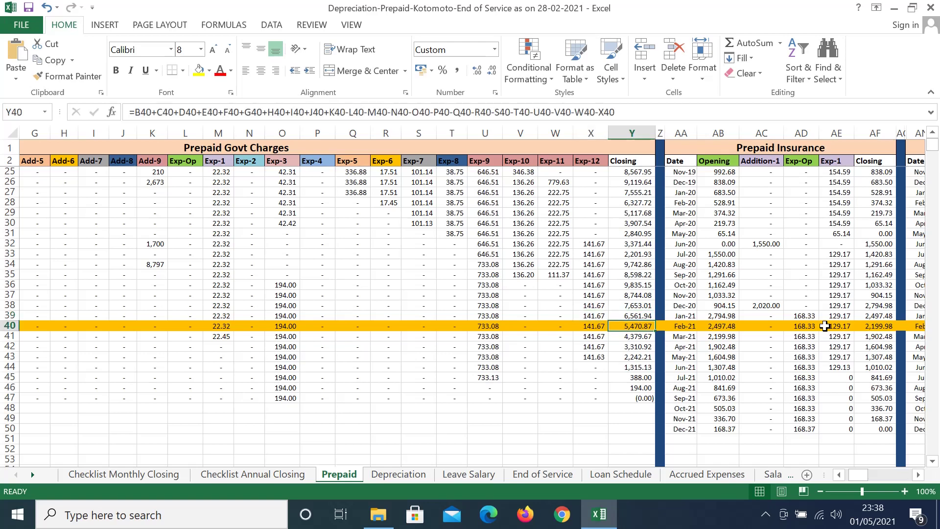
# Step: Examine the February 2021 Exp-1 and Exp-Op charges in Prepaid Insurance
pyautogui.press('Right')
pyautogui.press('Right')
pyautogui.press('Right')
pyautogui.press('Right')
pyautogui.press('Right')
pyautogui.press('Right')
pyautogui.press('Right')
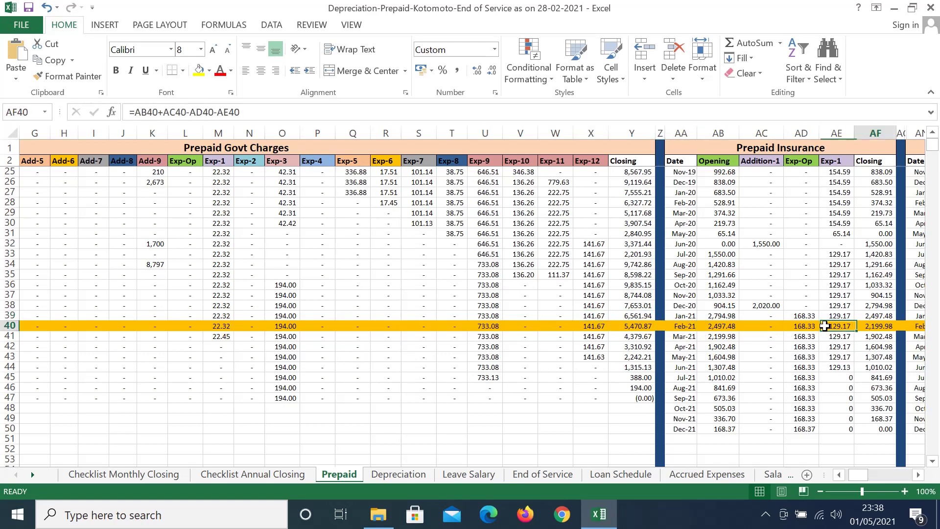
pyautogui.press('Left')
pyautogui.press('Left')
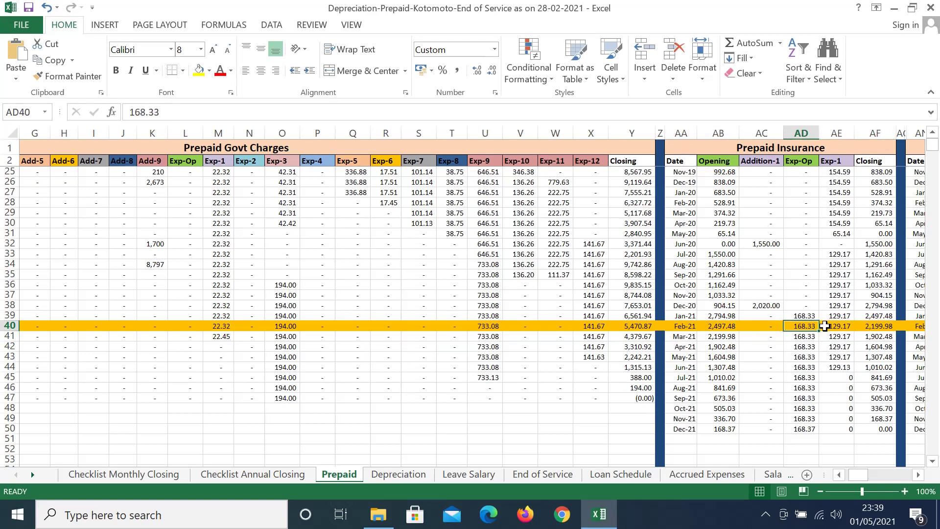
# Step: Follow the February 2021 row through Prepaid PO Box and Prepaid Rent to the Prepaid Sponsor Fee closing balance formula
pyautogui.press('Right')
pyautogui.press('Right')
pyautogui.press('Right')
pyautogui.press('Right')
pyautogui.press('Right')
pyautogui.press('Right')
pyautogui.press('Right')
pyautogui.press('Right')
pyautogui.press('Right')
pyautogui.press('Right')
pyautogui.press('Right')
pyautogui.press('Right')
pyautogui.press('Right')
pyautogui.press('Right')
pyautogui.press('Right')
pyautogui.press('Right')
pyautogui.press('Right')
pyautogui.press('Right')
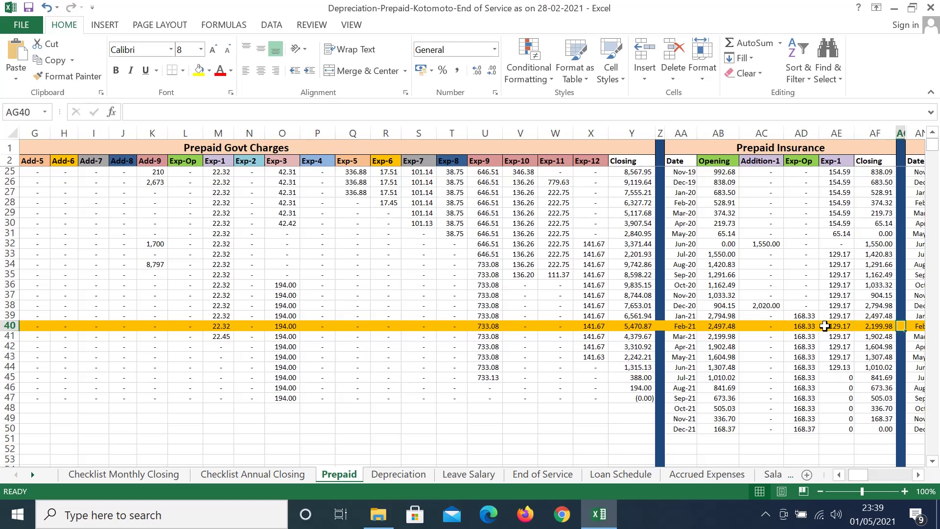
pyautogui.press('Right')
pyautogui.press('Right')
pyautogui.press('Right')
pyautogui.press('Right')
pyautogui.press('Right')
pyautogui.press('Right')
pyautogui.press('Right')
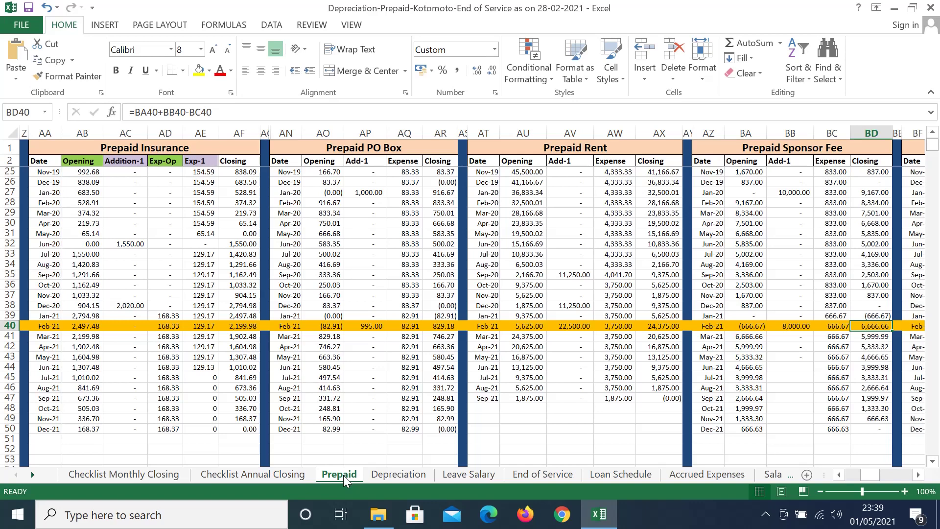
# Step: Go back along the February 2021 row to the Prepaid Insurance closing balance and look over the Prepaid PO Box schedule
pyautogui.press('Left')
pyautogui.press('Left')
pyautogui.press('Left')
pyautogui.press('Left')
pyautogui.press('Left')
pyautogui.press('Left')
pyautogui.press('Left')
pyautogui.press('Left')
pyautogui.press('Left')
pyautogui.press('Left')
pyautogui.press('Left')
pyautogui.press('Left')
pyautogui.press('Left')
pyautogui.press('Left')
pyautogui.press('Left')
pyautogui.press('Left')
pyautogui.press('Left')
pyautogui.press('Left')
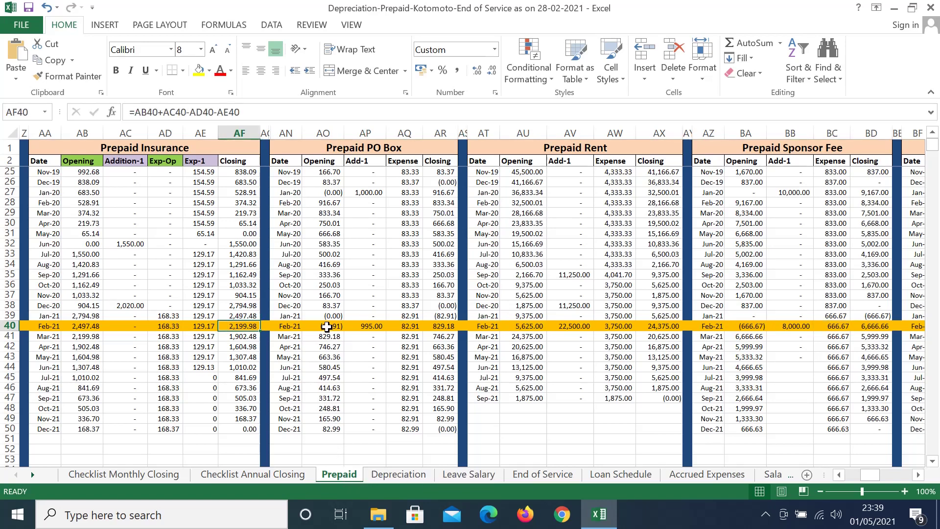
pyautogui.click(359, 148)
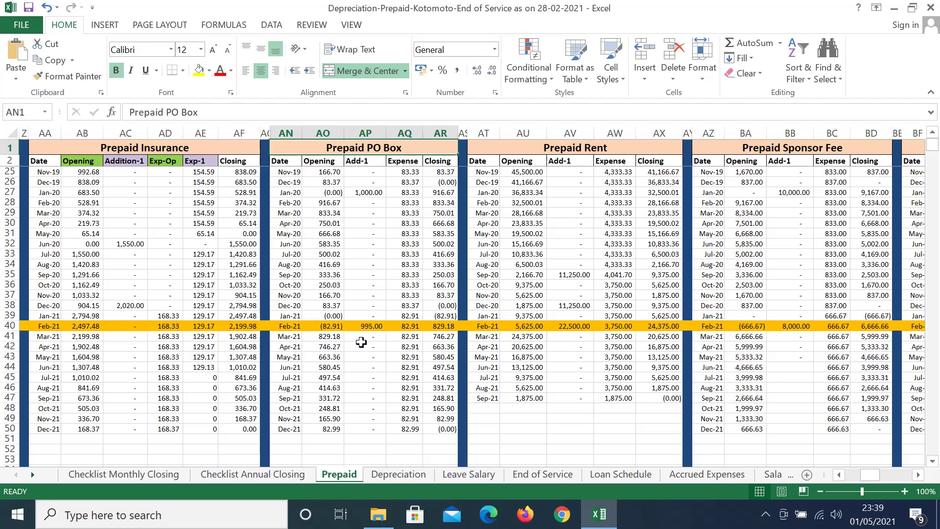
# Step: Return from the June 2021 row of Prepaid Insurance to the start of that row in Prepaid Govt Charges
pyautogui.click(120, 366)
pyautogui.press('Left')
pyautogui.press('Left')
pyautogui.press('Left')
pyautogui.press('Left')
pyautogui.press('Left')
pyautogui.press('Left')
pyautogui.press('Left')
pyautogui.press('Left')
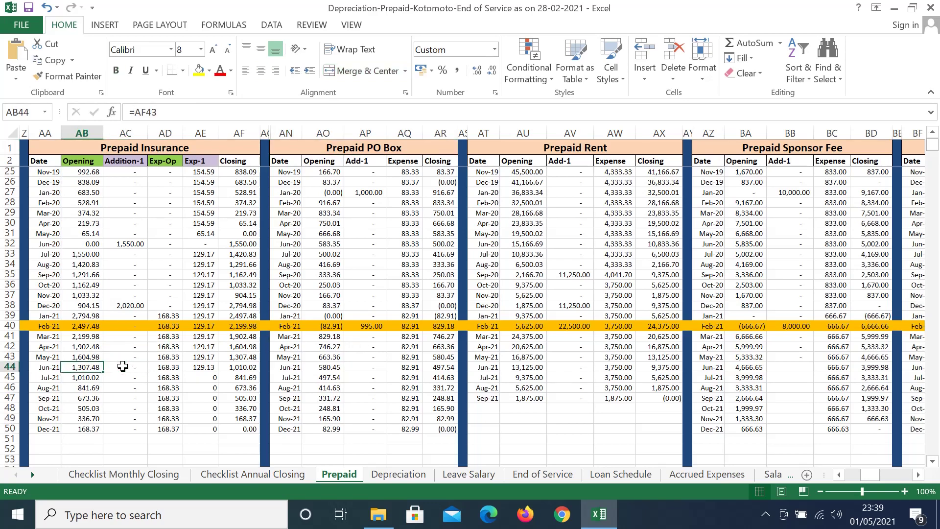
pyautogui.press('Left')
pyautogui.press('Left')
pyautogui.press('Left')
pyautogui.press('Left')
pyautogui.press('Left')
pyautogui.press('Left')
pyautogui.press('Left')
pyautogui.press('Left')
pyautogui.press('Left')
pyautogui.press('Left')
pyautogui.press('Left')
pyautogui.press('Left')
pyautogui.press('Left')
pyautogui.press('Left')
pyautogui.press('Left')
pyautogui.press('Left')
pyautogui.press('Left')
pyautogui.press('Left')
pyautogui.press('Left')
pyautogui.press('Left')
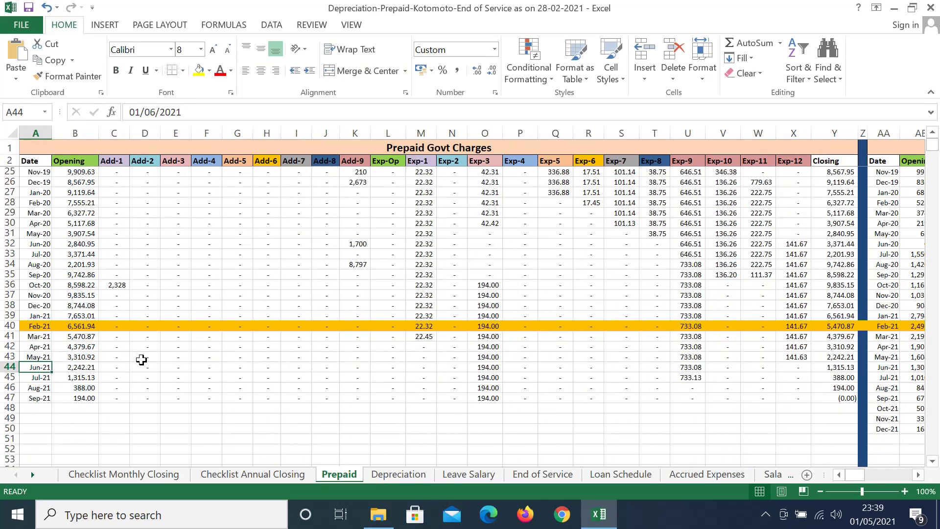
# Step: Enter a new March 2021 addition of 1000 under Add-1 in Prepaid Govt Charges
pyautogui.click(111, 336)
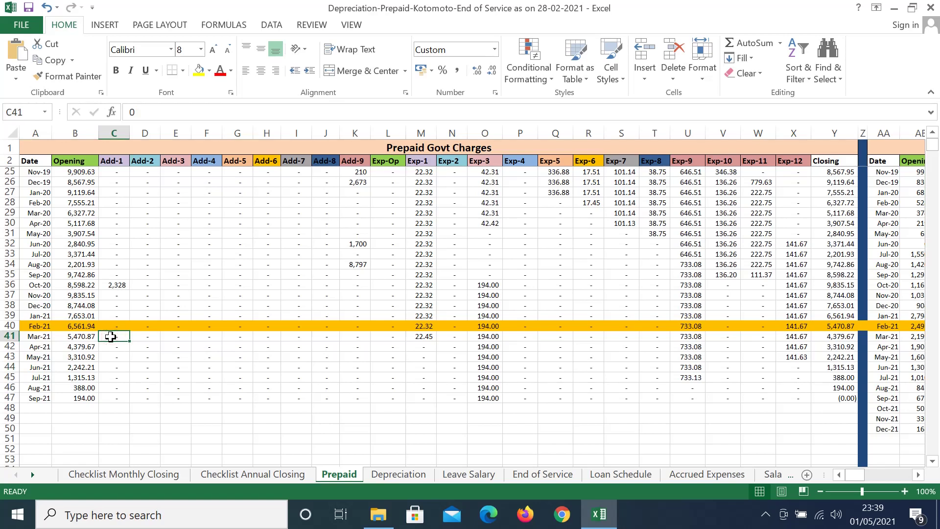
pyautogui.write('1000')
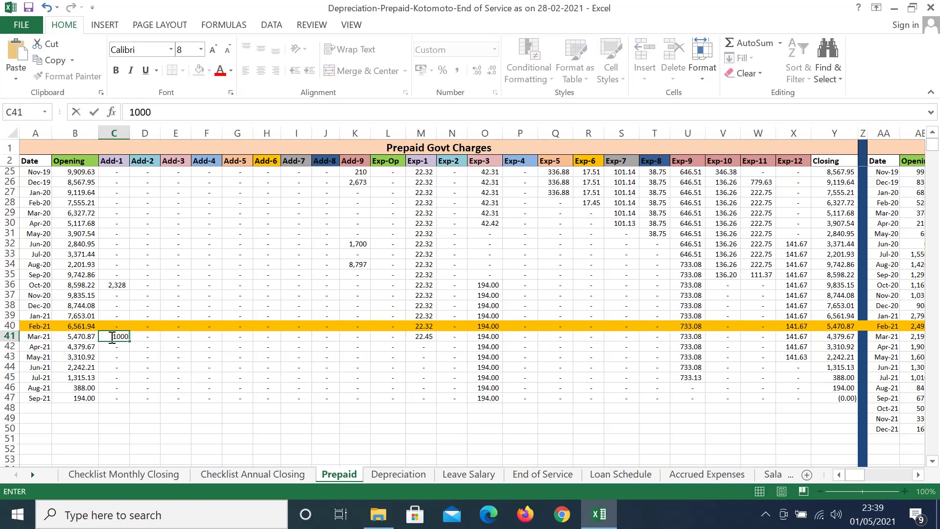
pyautogui.press('Return')
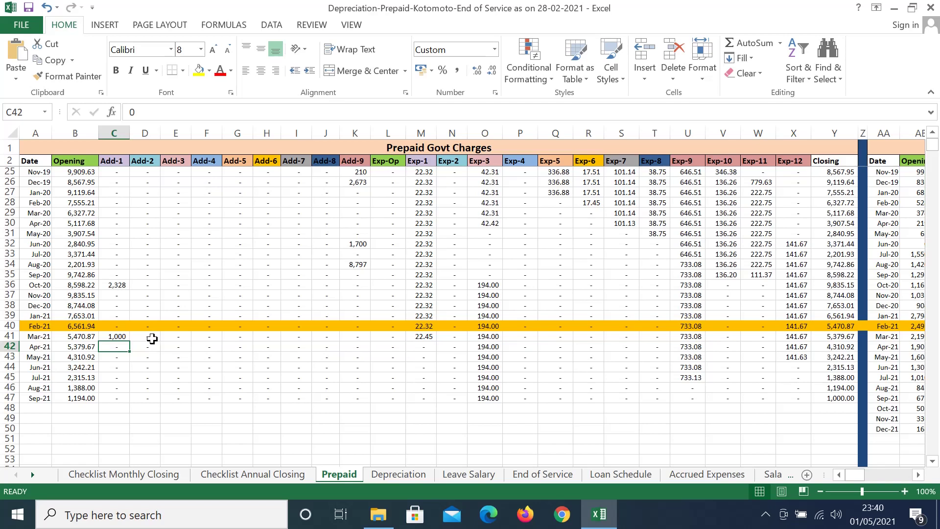
# Step: Spread the March 2021 addition over six months by entering =1000/6 as that month's Exp-4 charge
pyautogui.click(114, 336)
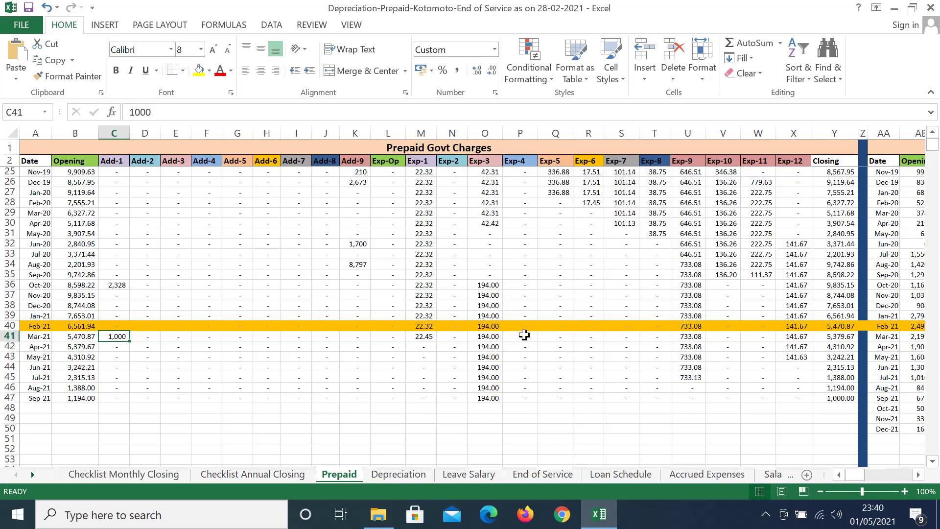
pyautogui.click(524, 335)
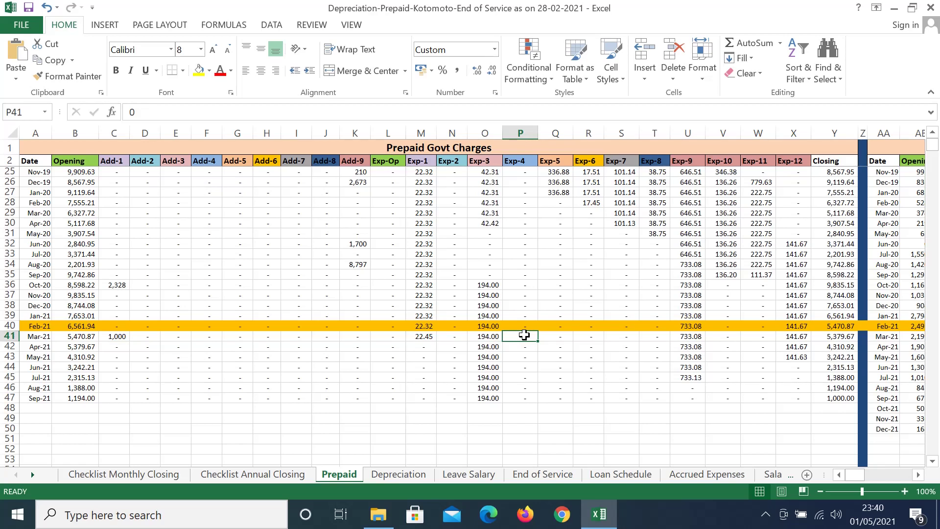
pyautogui.write('=')
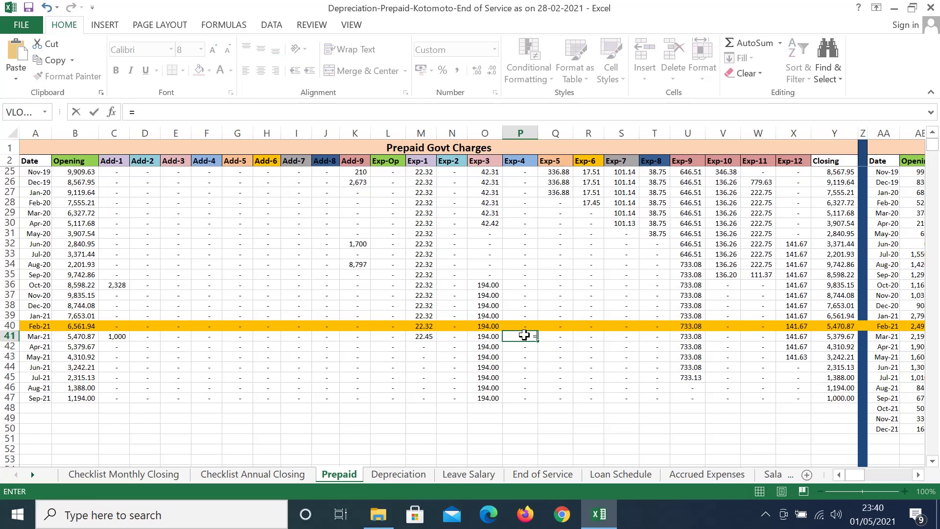
pyautogui.write('1000/6')
pyautogui.press('Return')
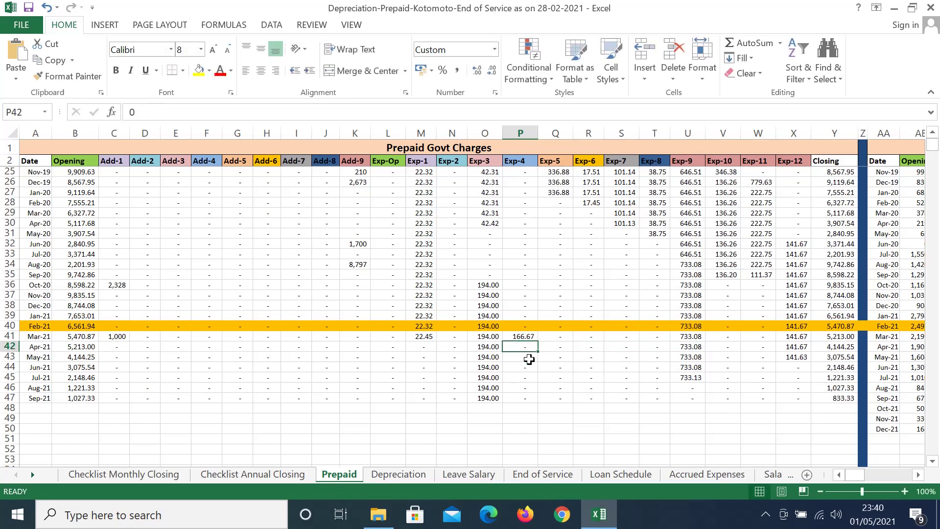
# Step: Fill the Exp-4 formula from March down through August 2021 and compare the monthly charges with the 1,000 addition
pyautogui.click(524, 336)
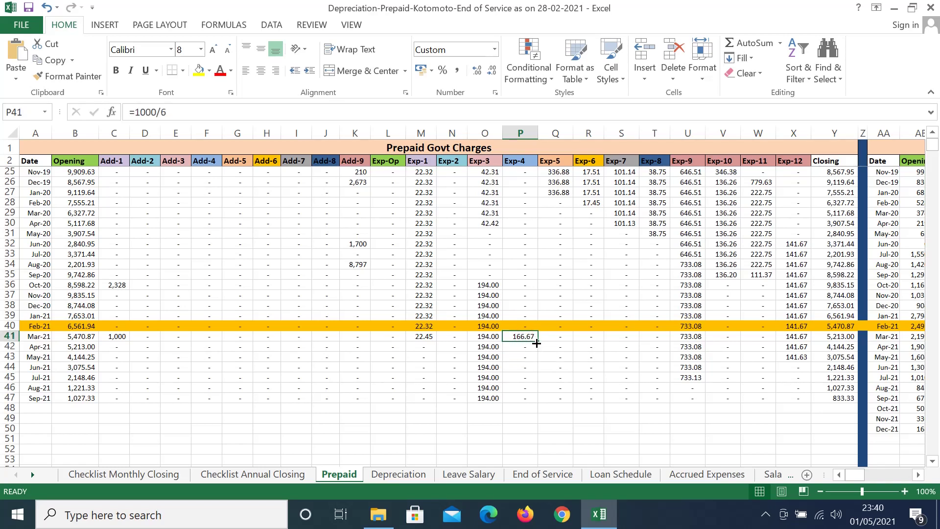
pyautogui.moveTo(537, 343); pyautogui.dragTo(536, 388)
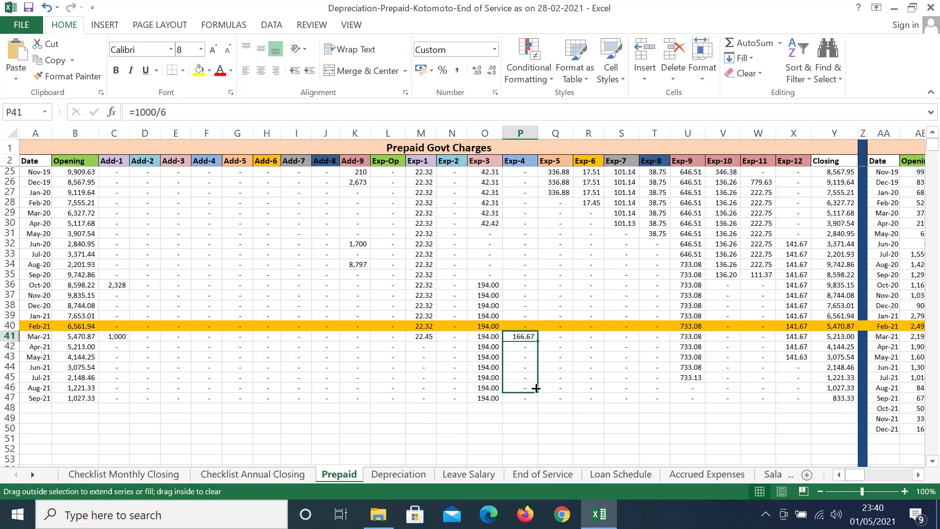
pyautogui.moveTo(536, 389); pyautogui.dragTo(536, 388)
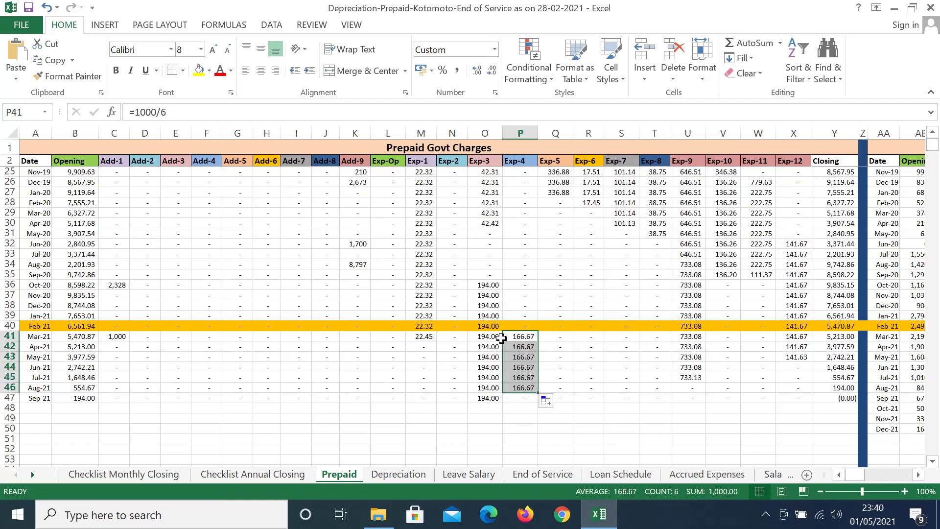
pyautogui.click(116, 337)
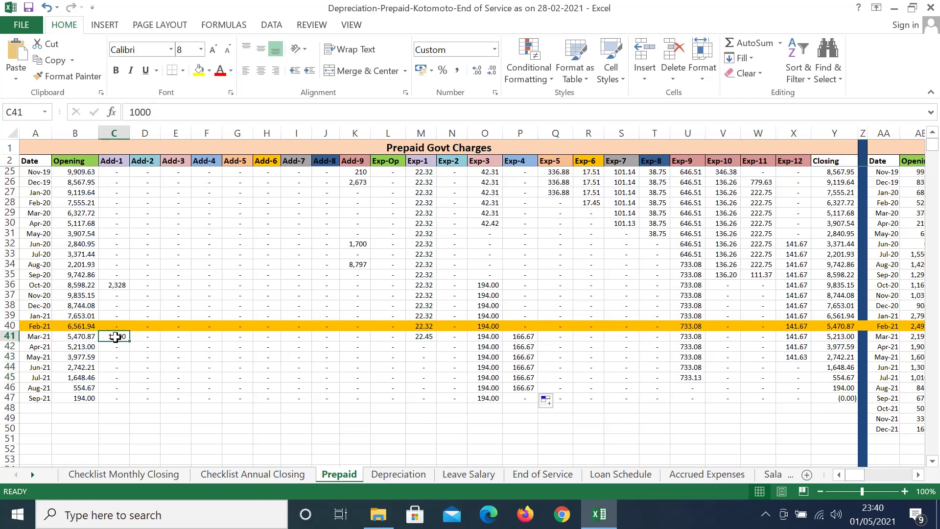
pyautogui.moveTo(530, 336); pyautogui.dragTo(521, 381)
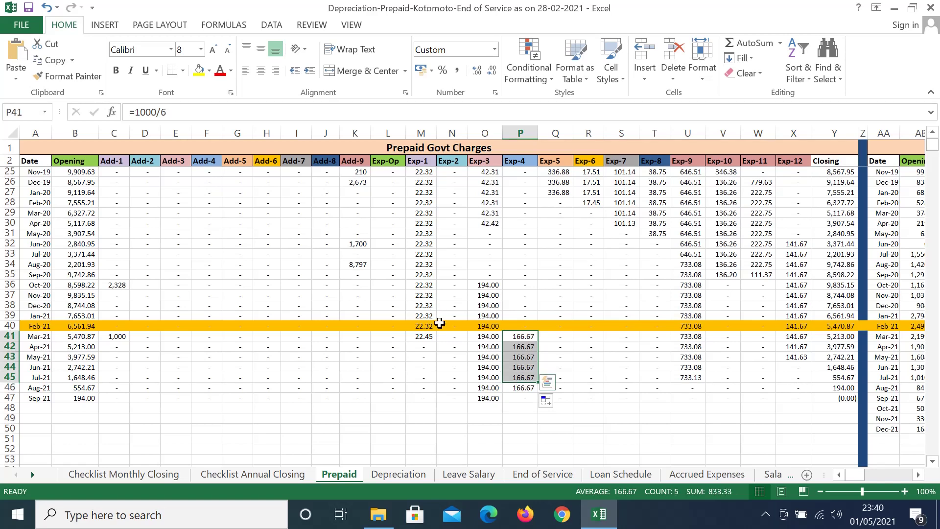
# Step: Check the sum of the March 2021 Prepaid Govt Charges expenses from Exp-Op to Exp-12
pyautogui.click(419, 161)
pyautogui.click(380, 162)
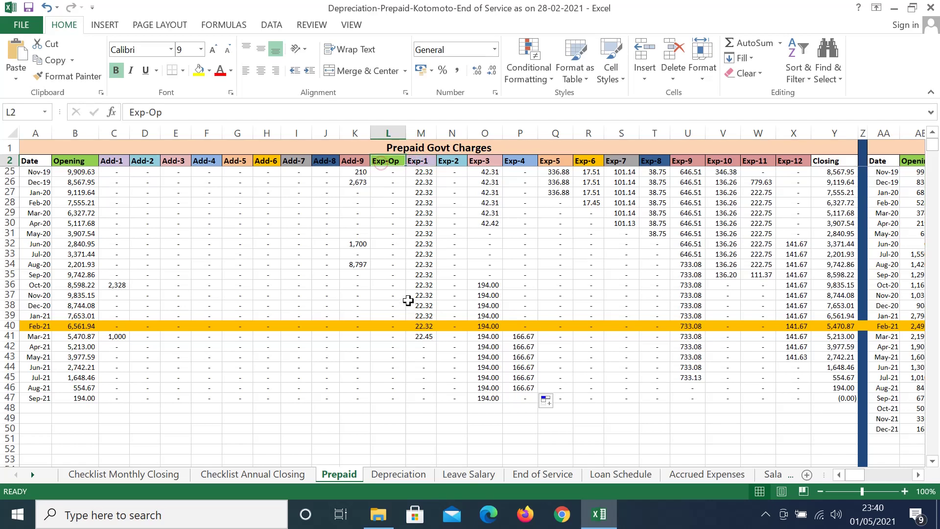
pyautogui.click(395, 335)
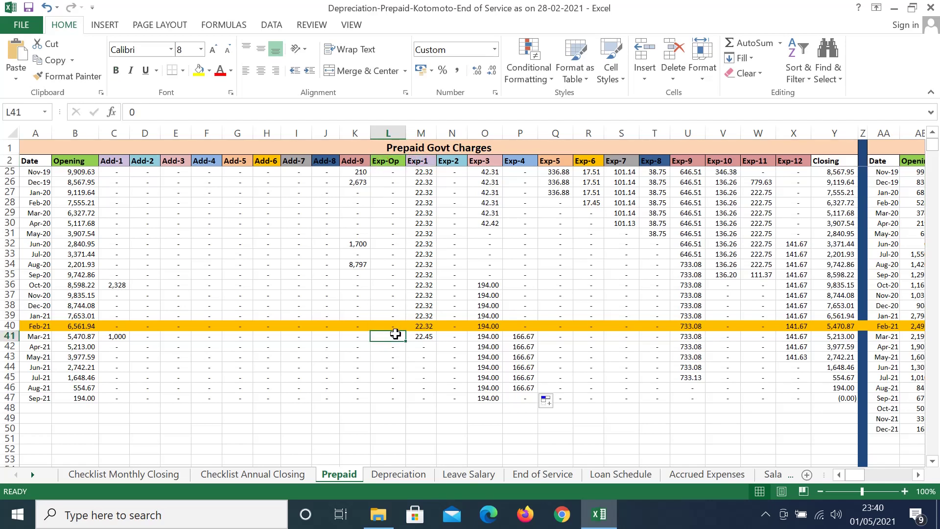
pyautogui.hotkey('shift', 'Right')
pyautogui.hotkey('shift', 'Right')
pyautogui.hotkey('shift', 'Right')
pyautogui.hotkey('shift', 'Right')
pyautogui.hotkey('shift', 'Right')
pyautogui.hotkey('shift', 'Right')
pyautogui.hotkey('shift', 'Right')
pyautogui.hotkey('shift', 'Right')
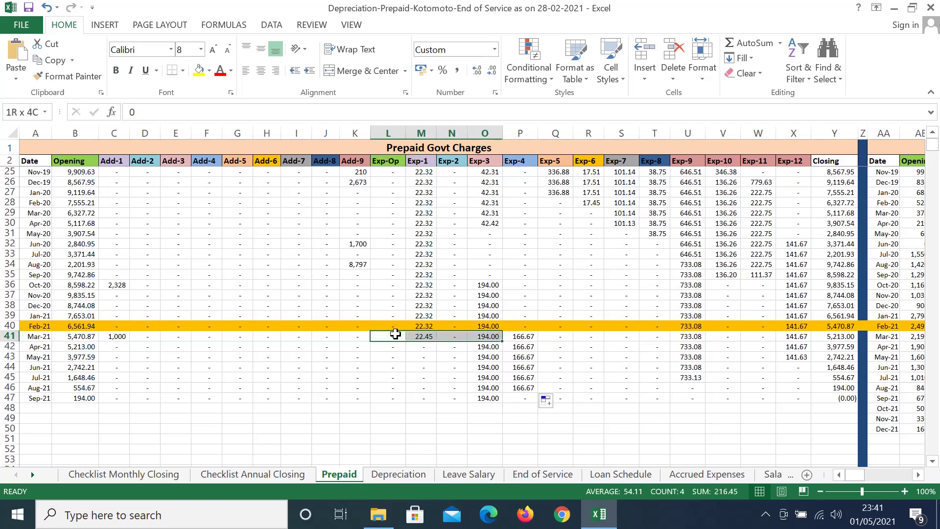
pyautogui.hotkey('shift', 'Right')
pyautogui.hotkey('shift', 'Right')
pyautogui.hotkey('shift', 'Right')
pyautogui.hotkey('shift', 'Right')
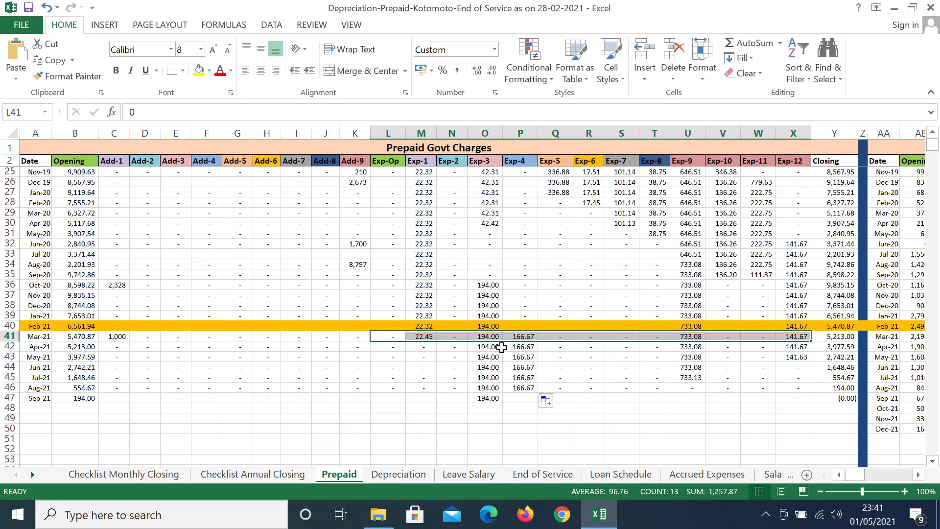
# Step: Check the sum of the February 2021 Prepaid Govt Charges expenses from Exp-Op to Exp-12
pyautogui.click(390, 324)
pyautogui.hotkey('shift', 'Right')
pyautogui.hotkey('shift', 'Right')
pyautogui.hotkey('shift', 'Right')
pyautogui.hotkey('shift', 'Right')
pyautogui.hotkey('shift', 'Right')
pyautogui.hotkey('shift', 'Right')
pyautogui.hotkey('shift', 'Right')
pyautogui.hotkey('shift', 'Right')
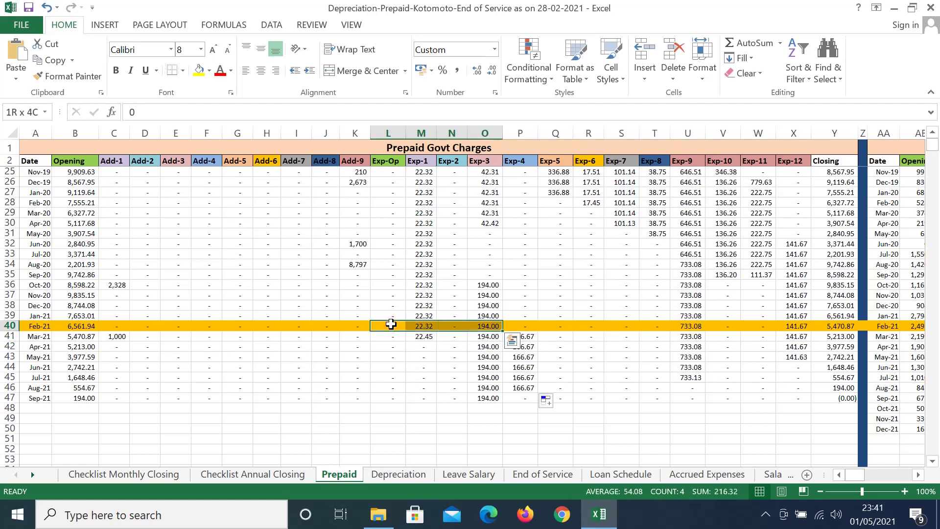
pyautogui.hotkey('shift', 'Right')
pyautogui.hotkey('shift', 'Right')
pyautogui.hotkey('shift', 'Right')
pyautogui.hotkey('shift', 'Right')
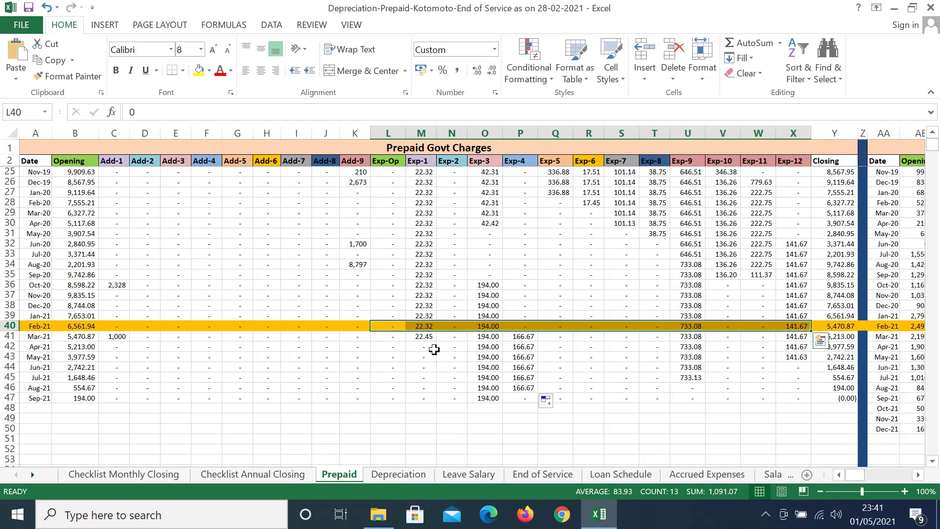
# Step: Review the March 2021 Exp-1 charge and Add-1 addition in the Prepaid Govt Charges schedule
pyautogui.click(424, 338)
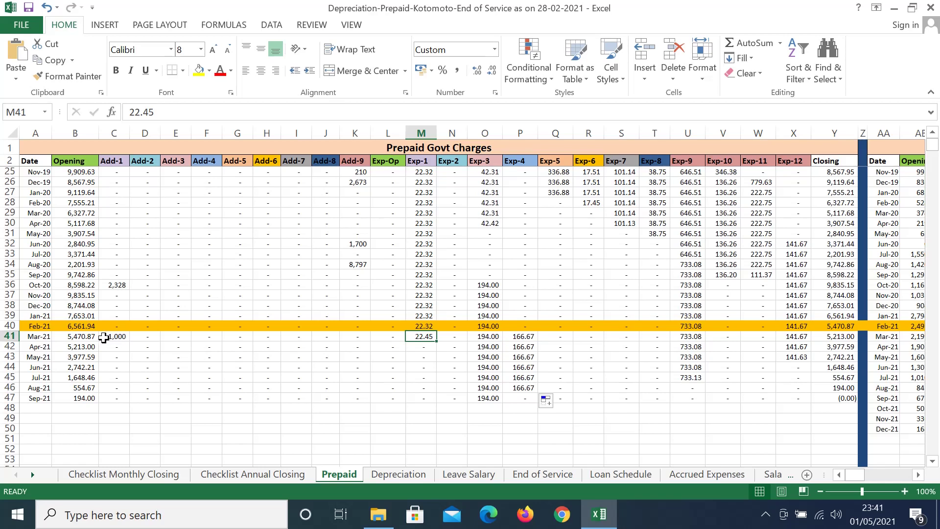
pyautogui.click(104, 338)
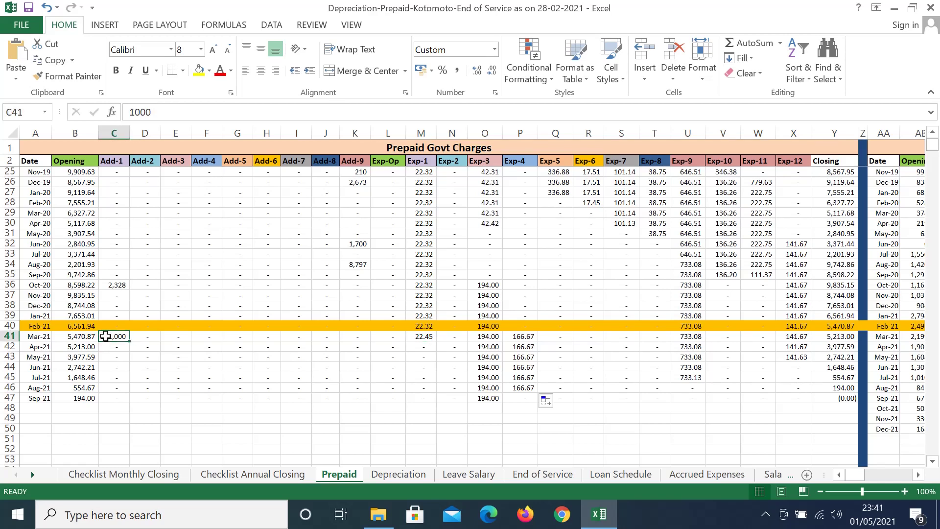
pyautogui.click(437, 148)
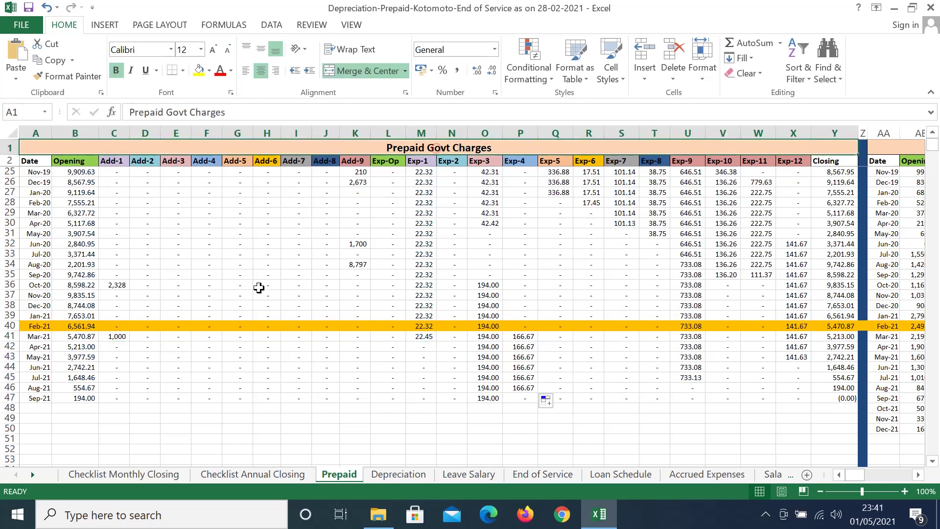
pyautogui.click(113, 337)
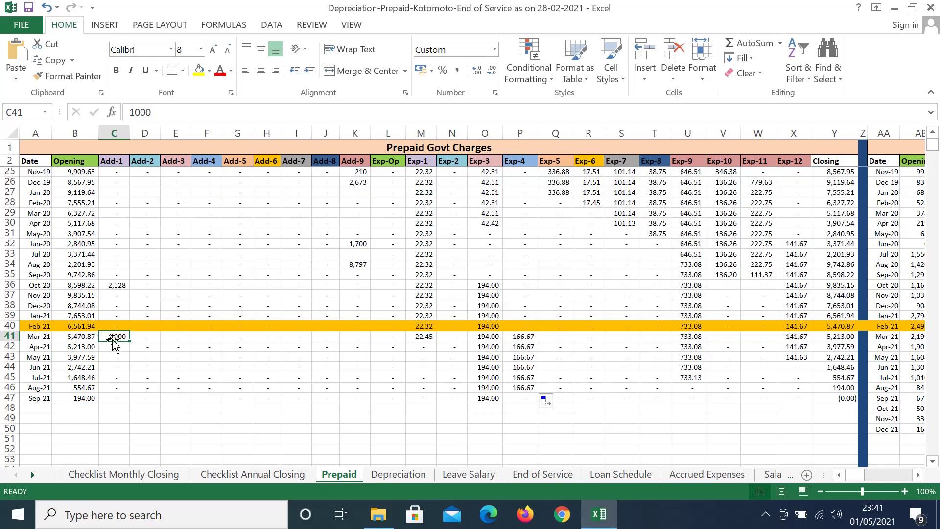
# Step: Enter a second March 2021 addition of 500 under Add-2 in Prepaid Govt Charges
pyautogui.click(144, 338)
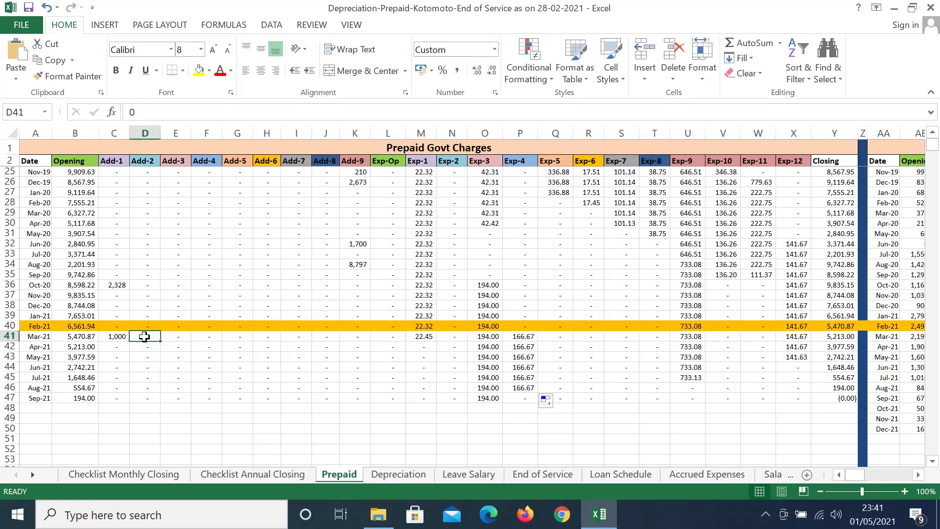
pyautogui.write('5')
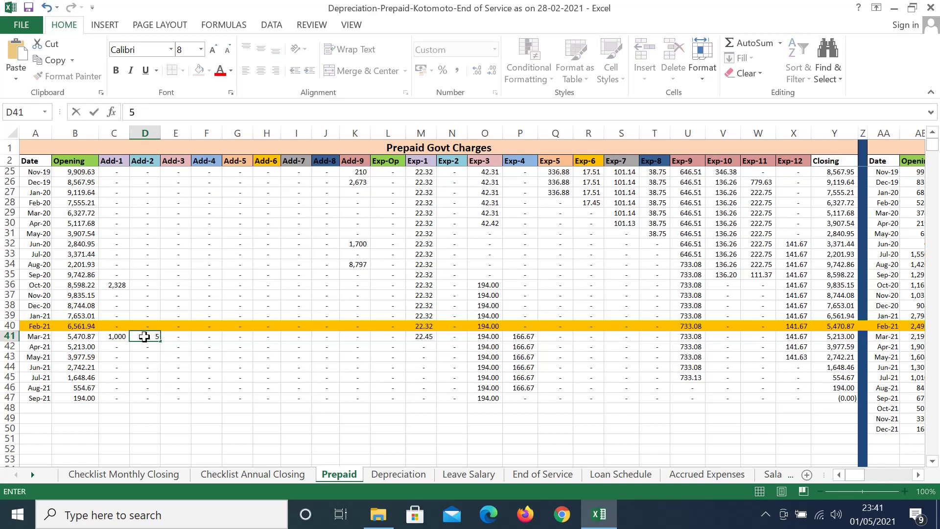
pyautogui.write('00')
pyautogui.press('Return')
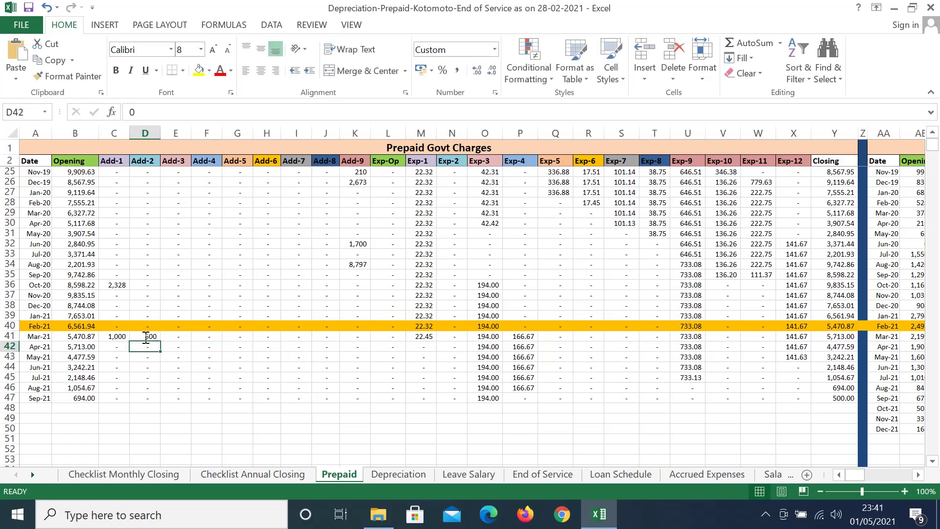
# Step: Enter 250 as the Exp-5 charge for both March and April 2021 and check the September 2021 closing balance
pyautogui.click(546, 338)
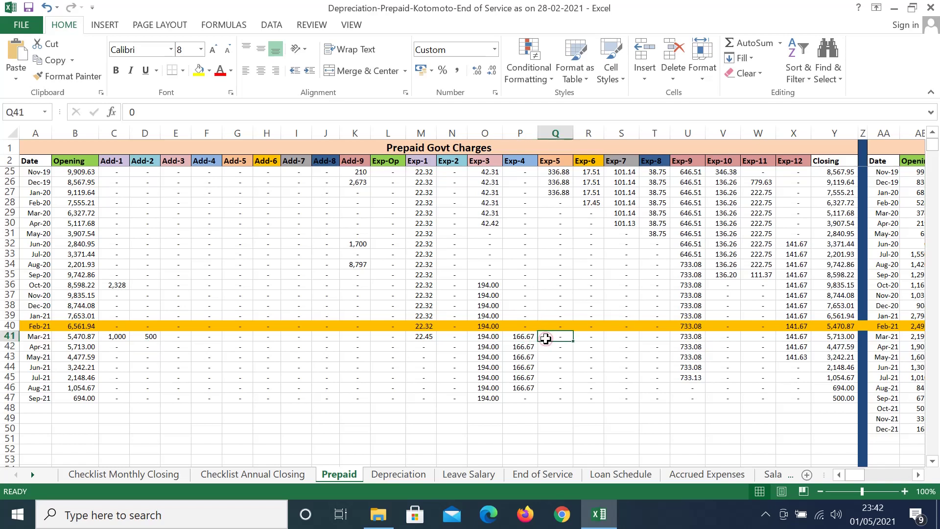
pyautogui.write('250')
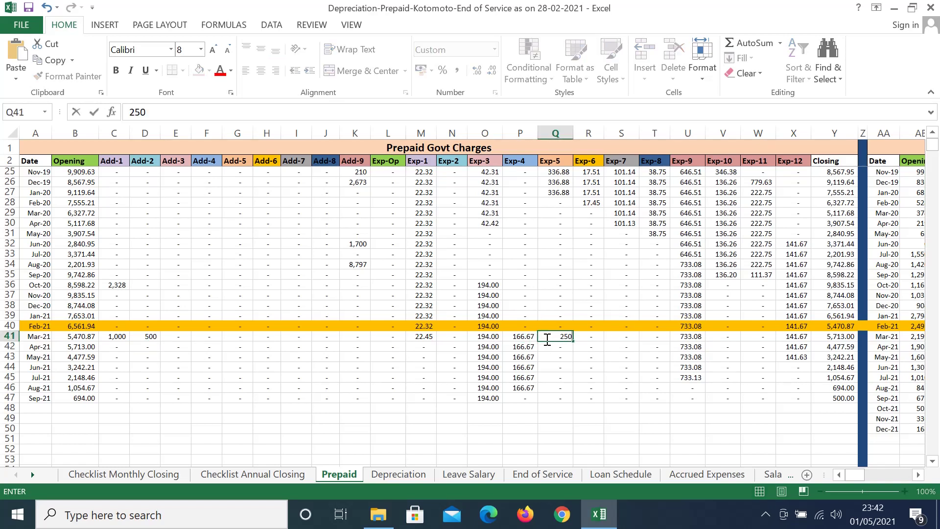
pyautogui.press('Return')
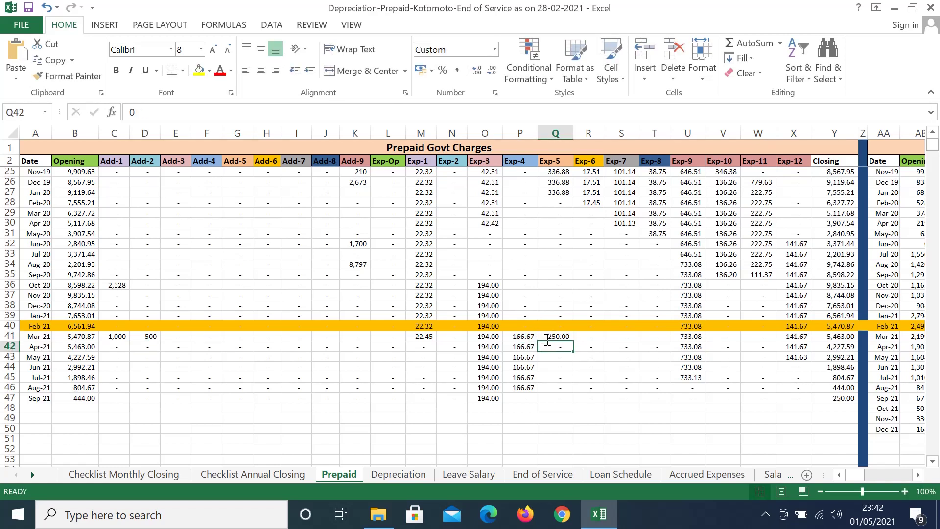
pyautogui.write('250')
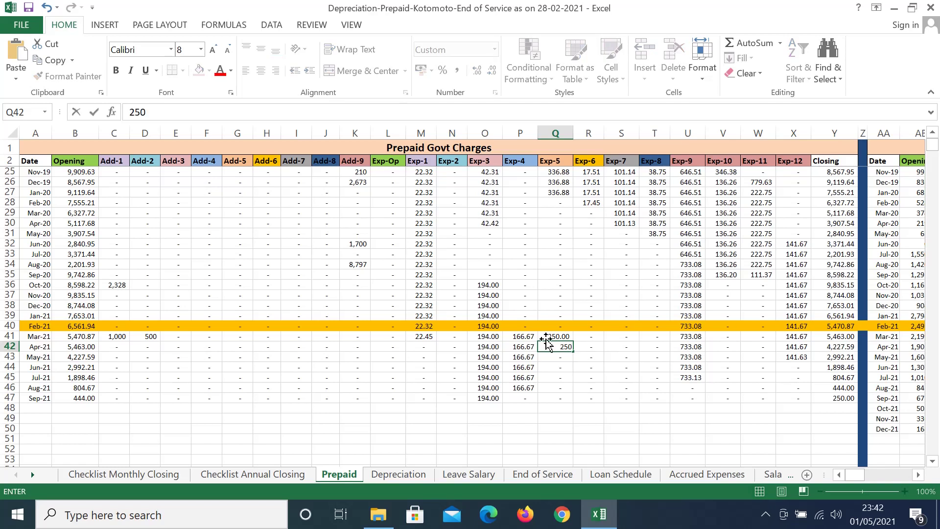
pyautogui.press('Return')
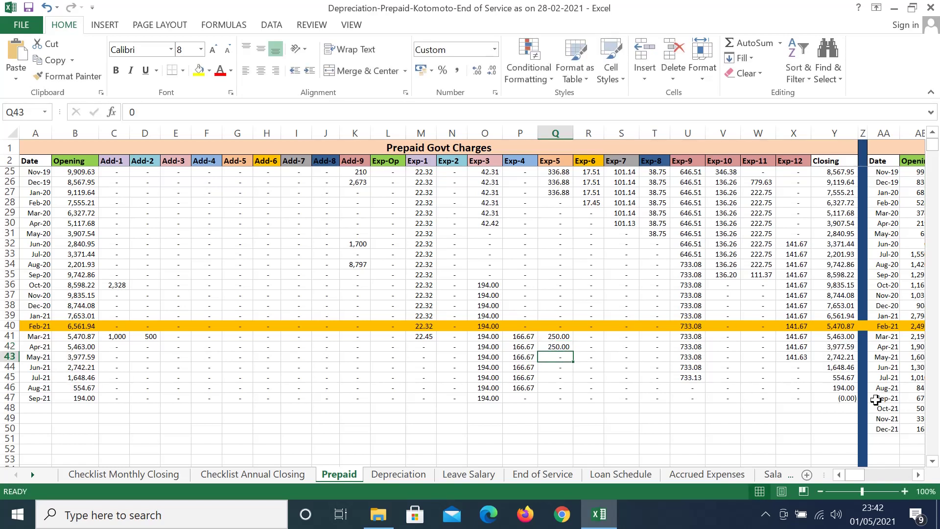
pyautogui.click(843, 399)
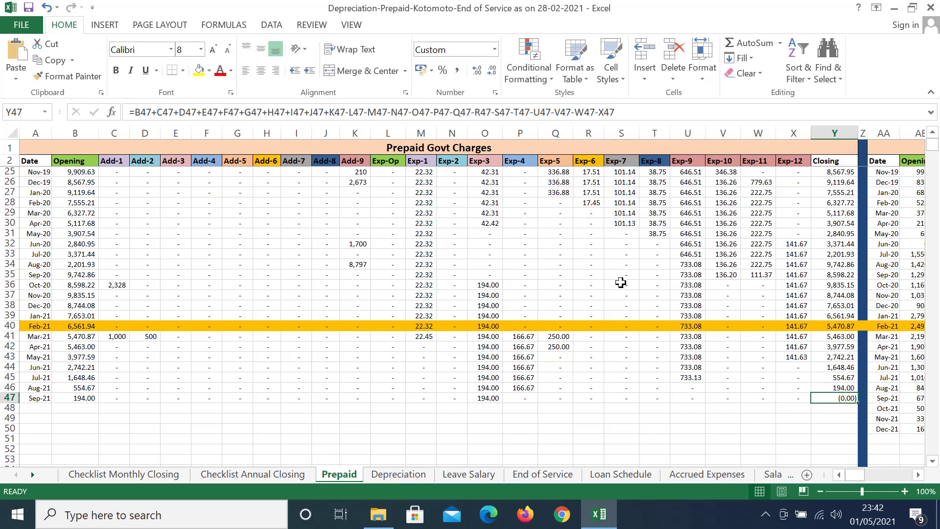
# Step: Open the Depreciation sheet and review the Furniture & Equipment opening asset value, Add-1 to Add-4 columns, and the November 2020 and February 2021 additions
pyautogui.click(394, 473)
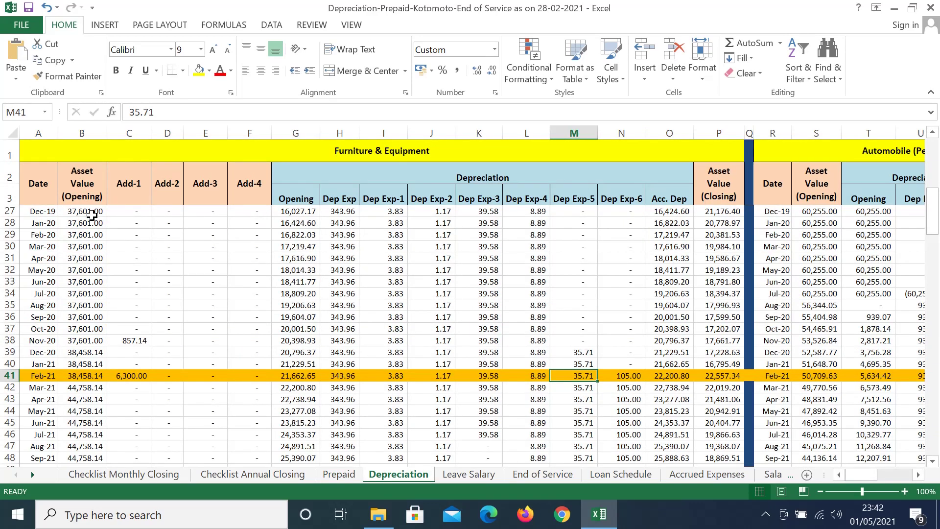
pyautogui.click(79, 185)
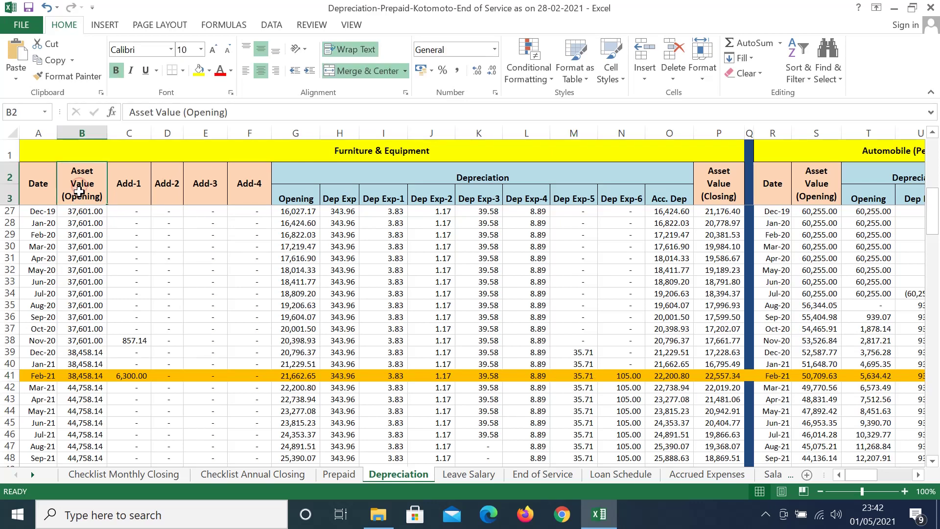
pyautogui.click(149, 184)
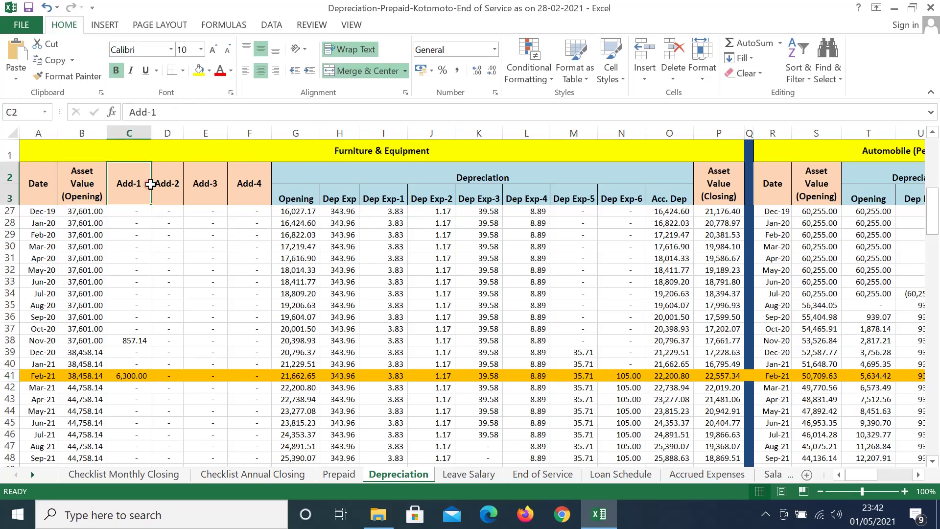
pyautogui.click(174, 194)
pyautogui.click(211, 192)
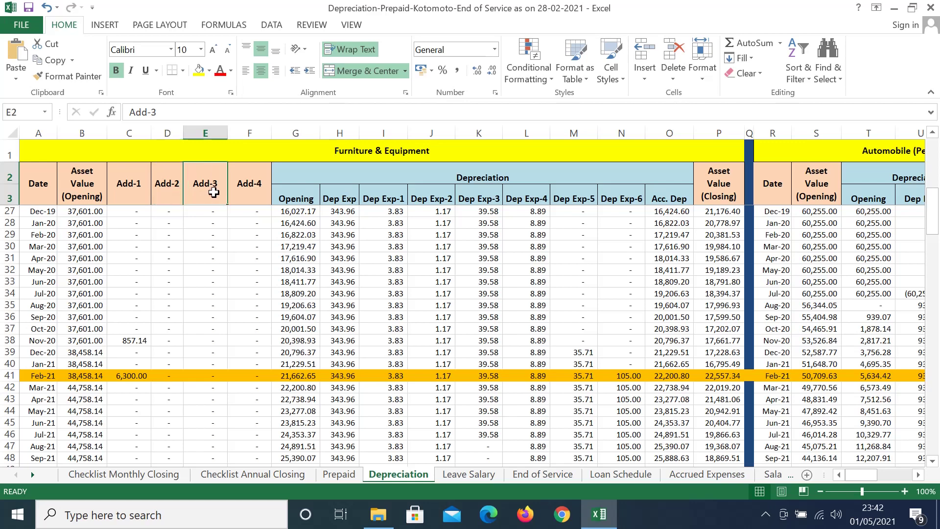
pyautogui.click(248, 190)
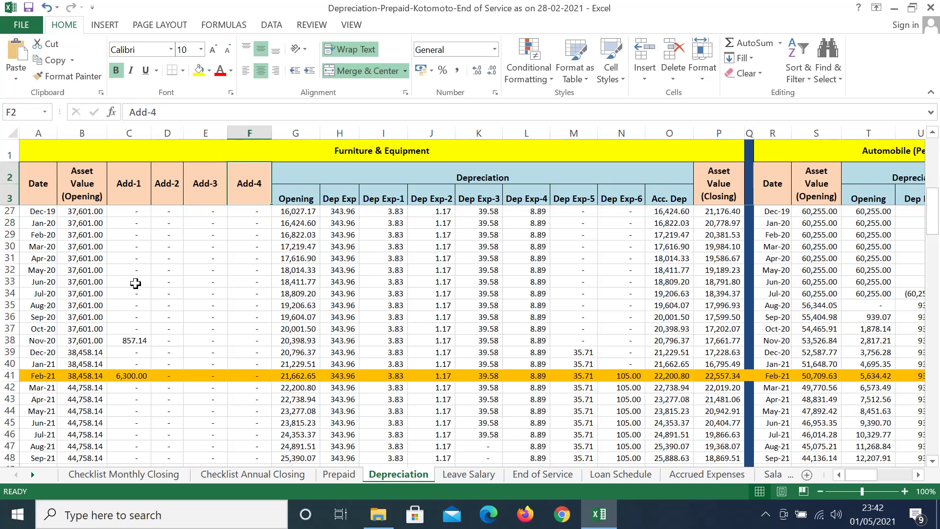
pyautogui.click(134, 341)
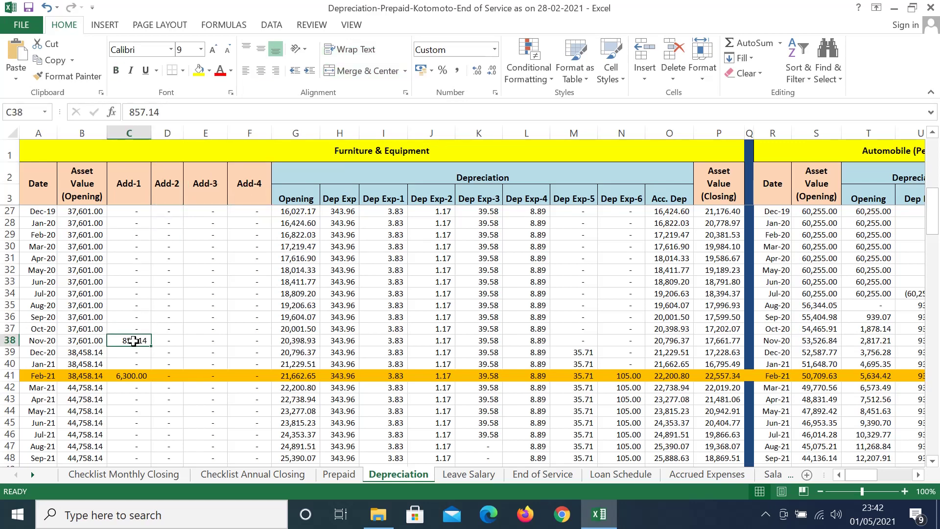
pyautogui.click(138, 375)
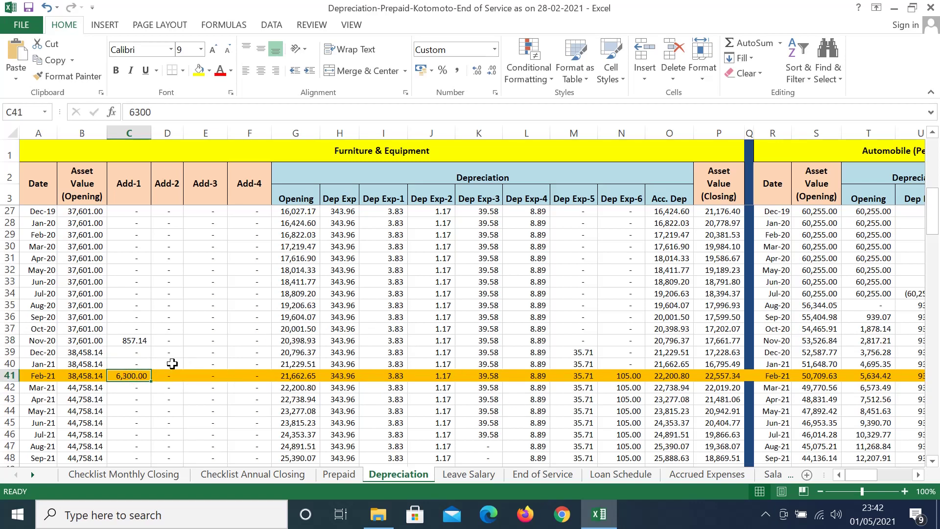
# Step: Check the sum of the Furniture & Equipment Dep Exp-6 charges from February 2021 through January 2026
pyautogui.click(615, 377)
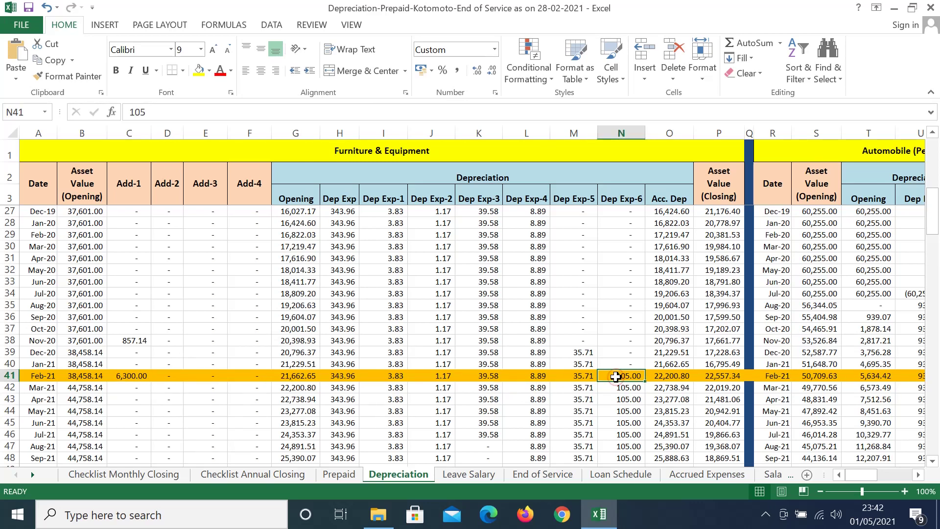
pyautogui.hotkey('shift', 'Down')
pyautogui.hotkey('shift', 'Down')
pyautogui.hotkey('shift', 'Down')
pyautogui.hotkey('shift', 'Down')
pyautogui.hotkey('shift', 'Down')
pyautogui.hotkey('shift', 'Down')
pyautogui.hotkey('shift', 'Down')
pyautogui.hotkey('shift', 'Down')
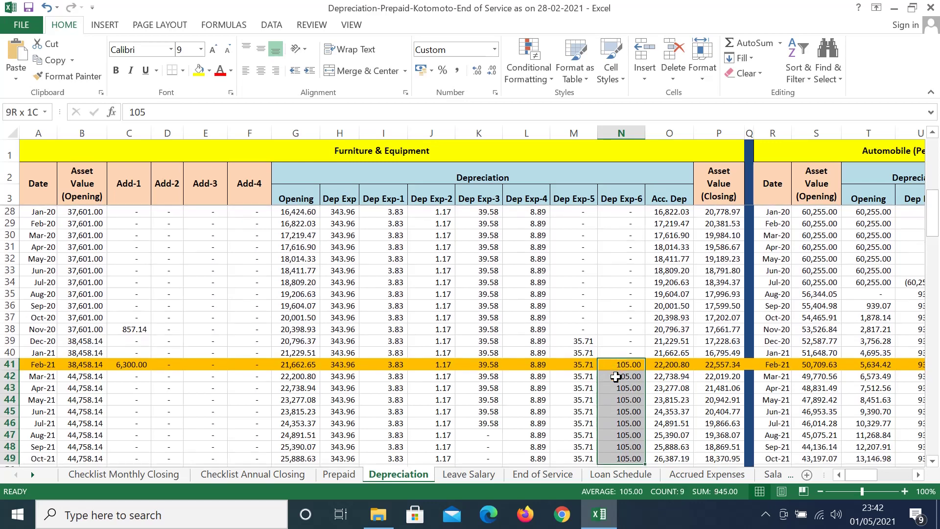
pyautogui.hotkey('shift', 'Down')
pyautogui.hotkey('shift', 'Down')
pyautogui.hotkey('shift', 'Down')
pyautogui.hotkey('shift', 'Down')
pyautogui.hotkey('shift', 'Down')
pyautogui.hotkey('shift', 'Down')
pyautogui.hotkey('shift', 'Down')
pyautogui.hotkey('shift', 'Down')
pyautogui.hotkey('shift', 'Down')
pyautogui.hotkey('shift', 'Down')
pyautogui.hotkey('shift', 'Down')
pyautogui.hotkey('shift', 'Down')
pyautogui.hotkey('shift', 'Down')
pyautogui.hotkey('shift', 'Down')
pyautogui.hotkey('shift', 'Down')
pyautogui.hotkey('shift', 'Down')
pyautogui.hotkey('shift', 'Down')
pyautogui.hotkey('shift', 'Down')
pyautogui.hotkey('shift', 'Down')
pyautogui.hotkey('shift', 'Down')
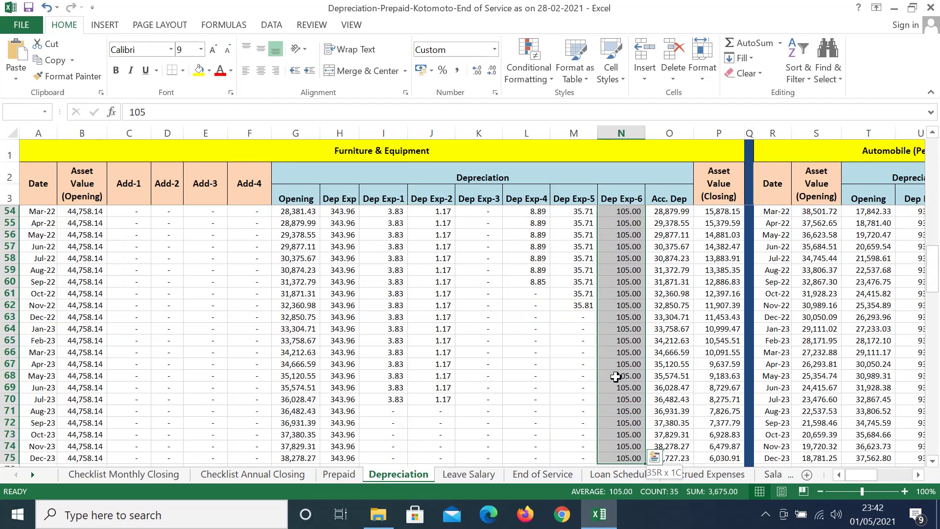
pyautogui.hotkey('shift', 'Down')
pyautogui.hotkey('shift', 'Down')
pyautogui.hotkey('shift', 'Down')
pyautogui.hotkey('shift', 'Down')
pyautogui.hotkey('shift', 'Down')
pyautogui.hotkey('shift', 'Down')
pyautogui.hotkey('shift', 'Down')
pyautogui.hotkey('shift', 'Down')
pyautogui.hotkey('shift', 'Down')
pyautogui.hotkey('shift', 'Down')
pyautogui.hotkey('shift', 'Down')
pyautogui.hotkey('shift', 'Down')
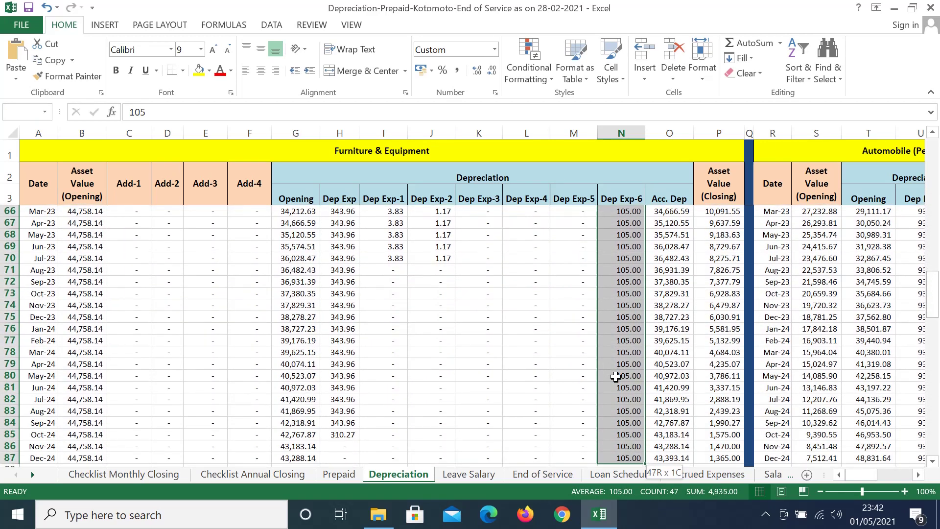
pyautogui.hotkey('shift', 'Down')
pyautogui.hotkey('shift', 'Down')
pyautogui.hotkey('shift', 'Down')
pyautogui.hotkey('shift', 'Down')
pyautogui.hotkey('shift', 'Down')
pyautogui.hotkey('shift', 'Down')
pyautogui.hotkey('shift', 'Down')
pyautogui.hotkey('shift', 'Down')
pyautogui.hotkey('shift', 'Down')
pyautogui.hotkey('shift', 'Down')
pyautogui.hotkey('shift', 'Down')
pyautogui.hotkey('shift', 'Down')
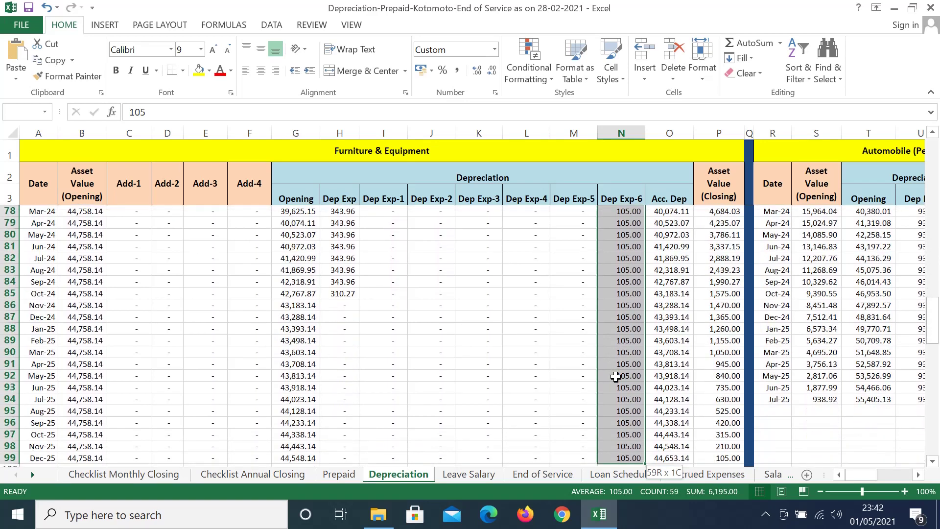
pyautogui.hotkey('shift', 'Down')
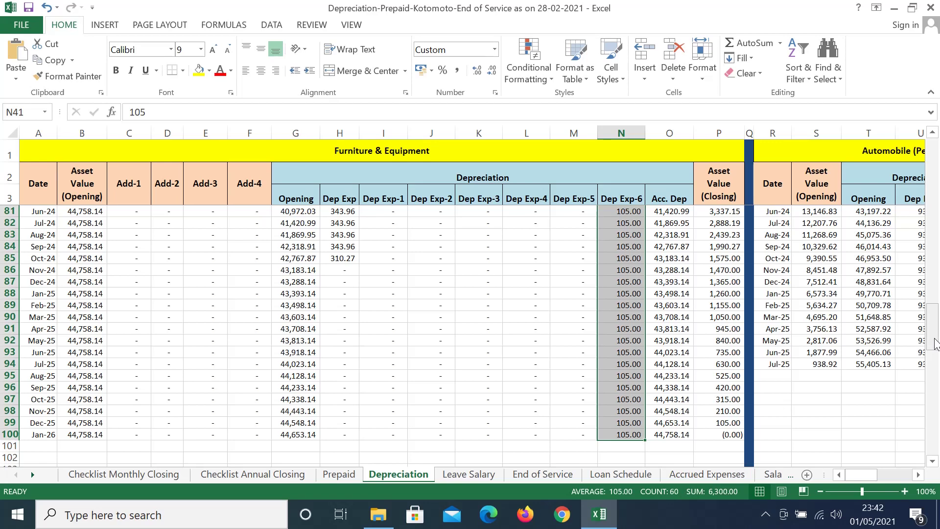
# Step: Examine the February 2021 Furniture & Equipment row from the opening asset value through the additions to the opening depreciation
pyautogui.moveTo(934, 343); pyautogui.dragTo(931, 117)
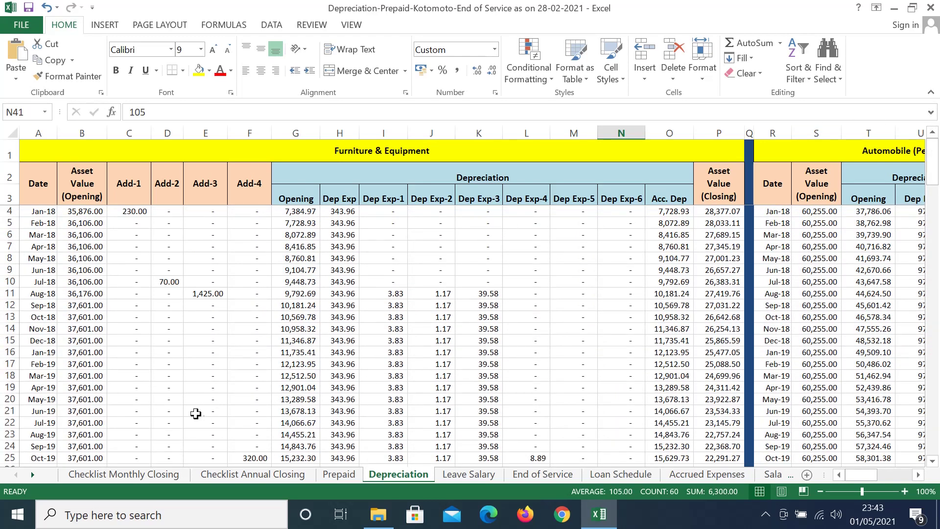
pyautogui.click(30, 356)
pyautogui.press('Down')
pyautogui.press('Down')
pyautogui.press('Down')
pyautogui.press('Down')
pyautogui.press('Down')
pyautogui.press('Down')
pyautogui.press('Down')
pyautogui.press('Down')
pyautogui.press('Down')
pyautogui.press('Down')
pyautogui.press('Down')
pyautogui.press('Down')
pyautogui.press('Down')
pyautogui.press('Down')
pyautogui.press('Down')
pyautogui.press('Down')
pyautogui.press('Down')
pyautogui.press('Down')
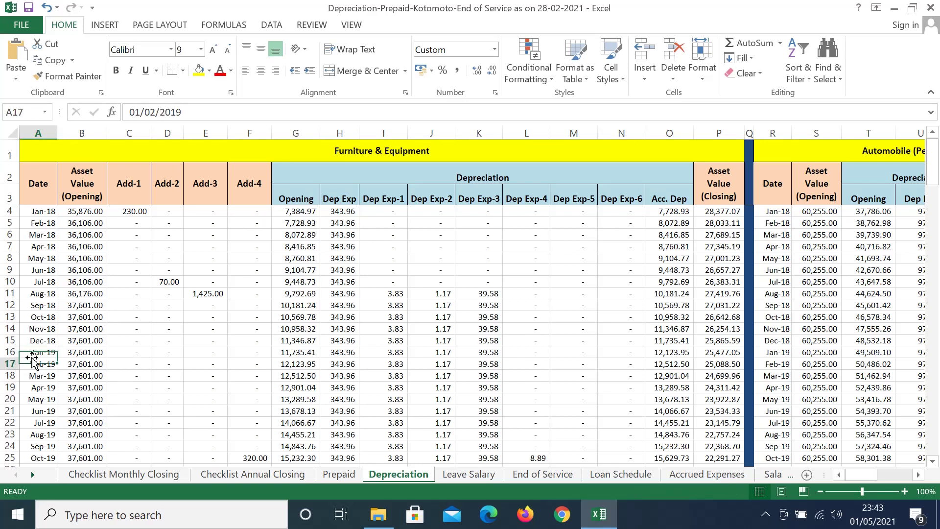
pyautogui.press('Down')
pyautogui.press('Down')
pyautogui.press('Down')
pyautogui.press('Down')
pyautogui.press('Down')
pyautogui.press('Down')
pyautogui.press('Down')
pyautogui.press('Down')
pyautogui.press('Down')
pyautogui.press('Down')
pyautogui.press('Down')
pyautogui.press('Down')
pyautogui.press('Down')
pyautogui.press('Down')
pyautogui.press('Down')
pyautogui.press('Down')
pyautogui.press('Down')
pyautogui.press('Down')
pyautogui.press('Down')
pyautogui.press('Down')
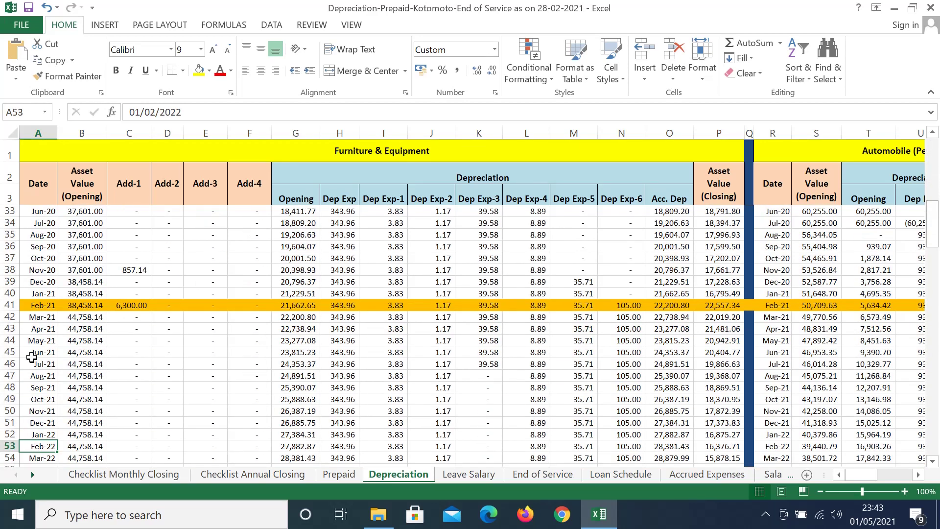
pyautogui.press('Up')
pyautogui.press('Up')
pyautogui.press('Up')
pyautogui.press('Up')
pyautogui.press('Up')
pyautogui.press('Up')
pyautogui.press('Up')
pyautogui.press('Up')
pyautogui.press('Up')
pyautogui.press('Up')
pyautogui.press('Up')
pyautogui.press('Up')
pyautogui.press('Up')
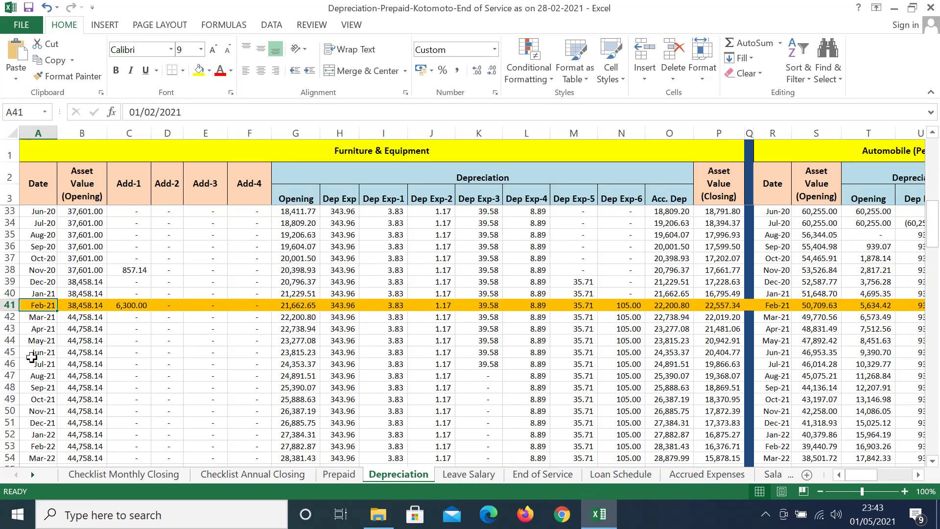
pyautogui.press('Right')
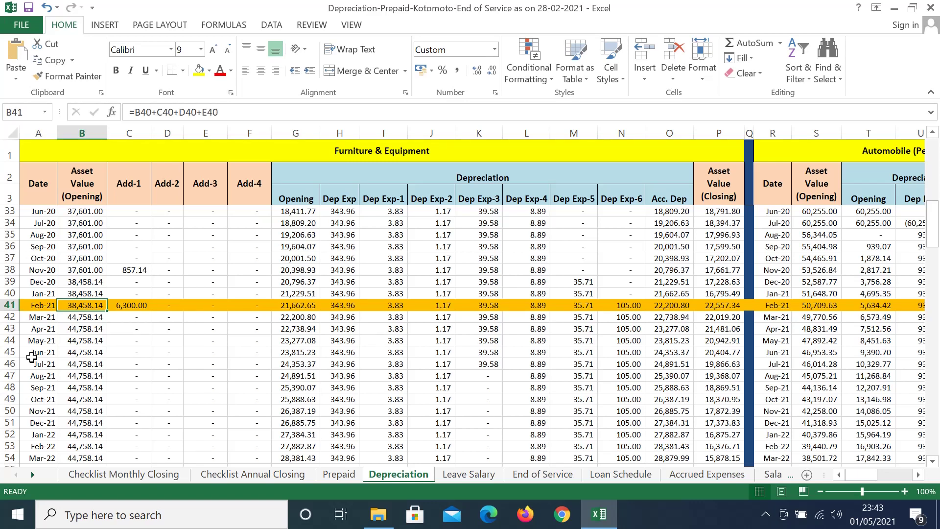
pyautogui.press('Right')
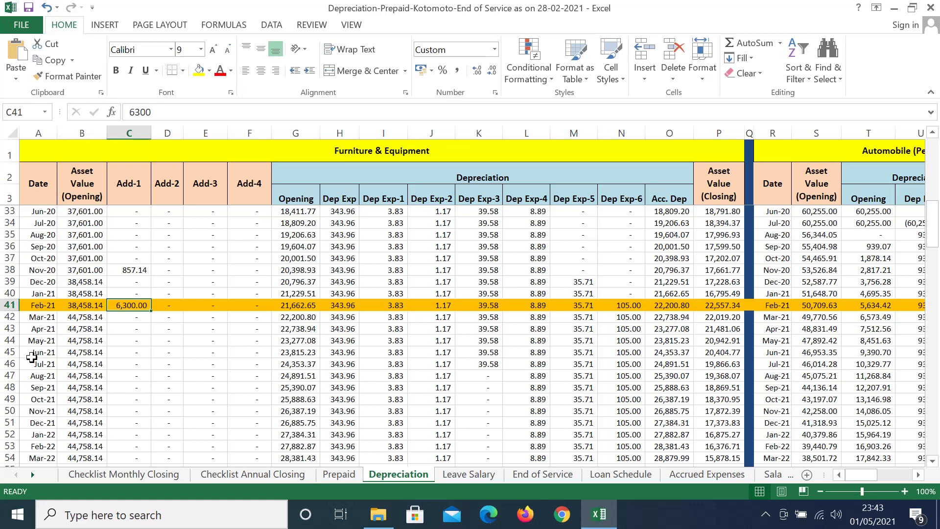
pyautogui.press('Right')
pyautogui.press('Right')
pyautogui.press('Right')
pyautogui.press('Right')
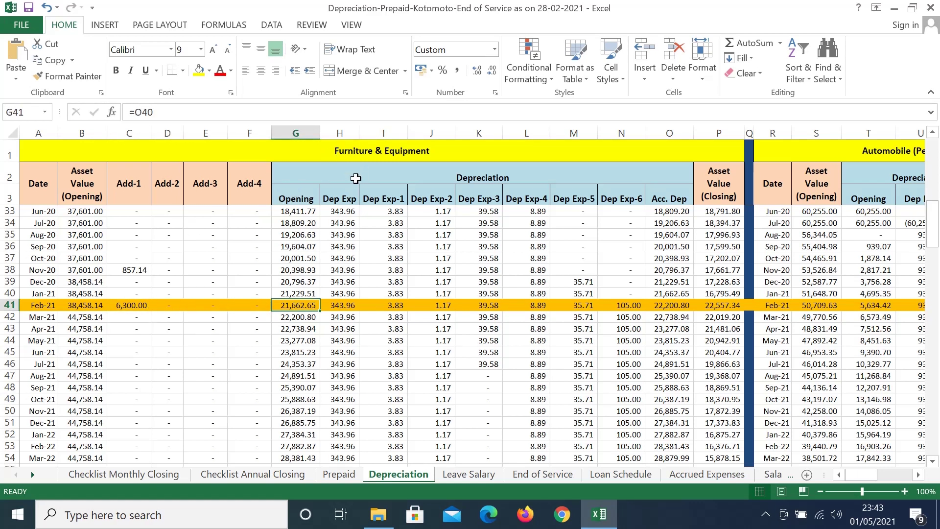
# Step: Examine the February 2021 Furniture & Equipment depreciation cells, from the opening balance through Dep Exp to Dep Exp-6 and the Acc. Dep formula
pyautogui.moveTo(355, 178); pyautogui.dragTo(356, 193)
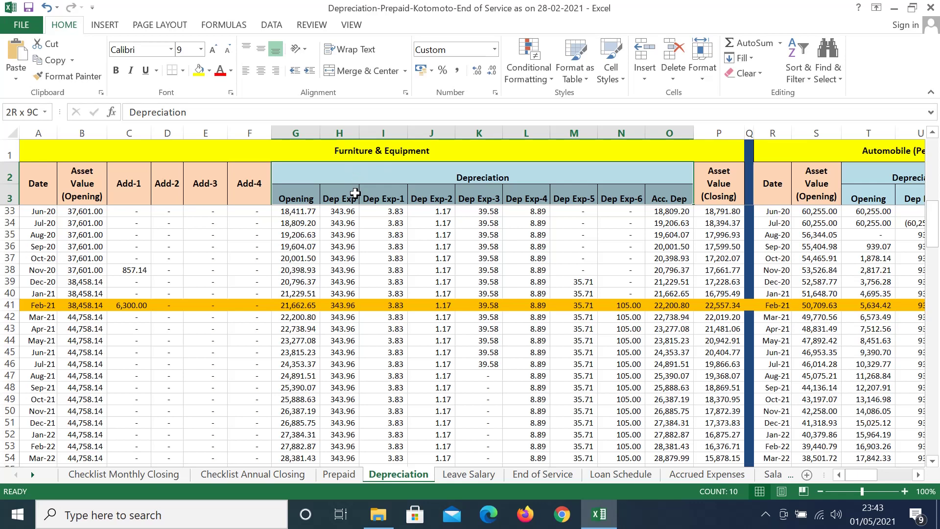
pyautogui.click(297, 307)
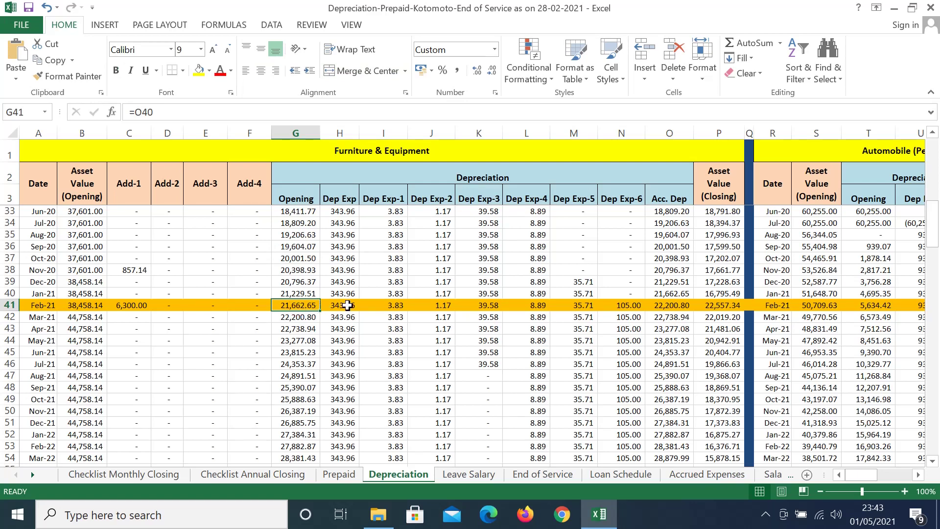
pyautogui.click(347, 305)
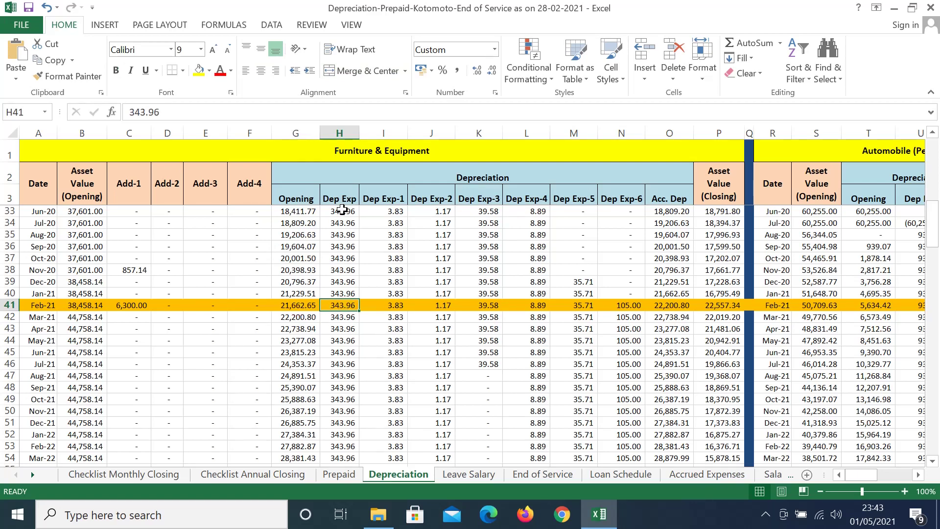
pyautogui.click(386, 224)
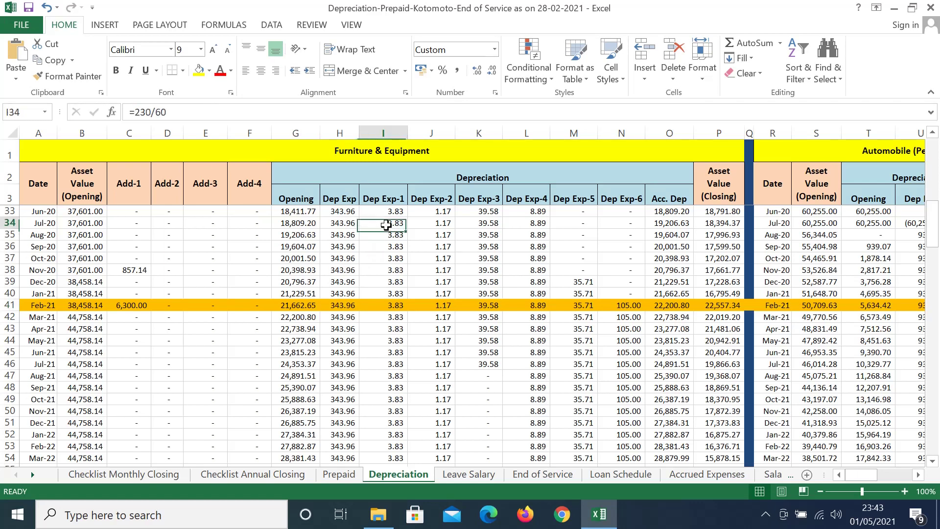
pyautogui.click(429, 274)
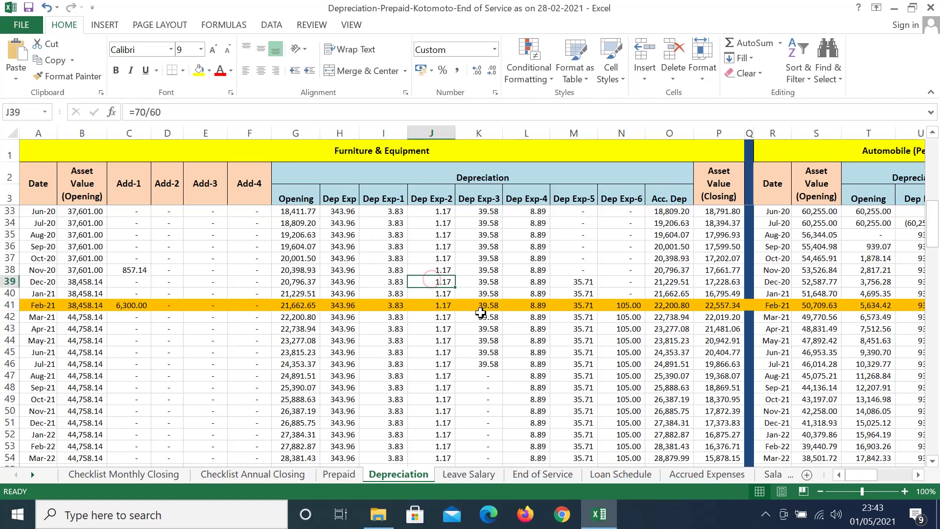
pyautogui.click(480, 313)
pyautogui.click(518, 305)
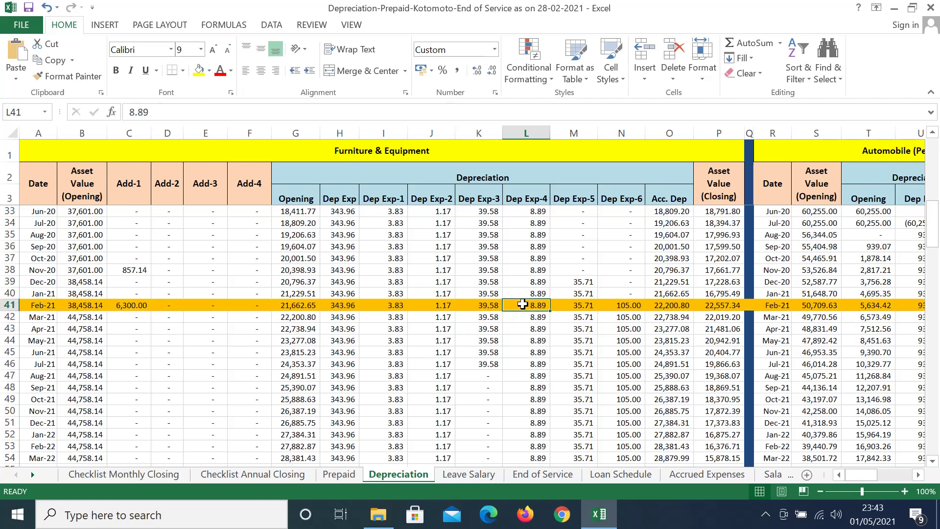
pyautogui.click(568, 307)
pyautogui.click(620, 303)
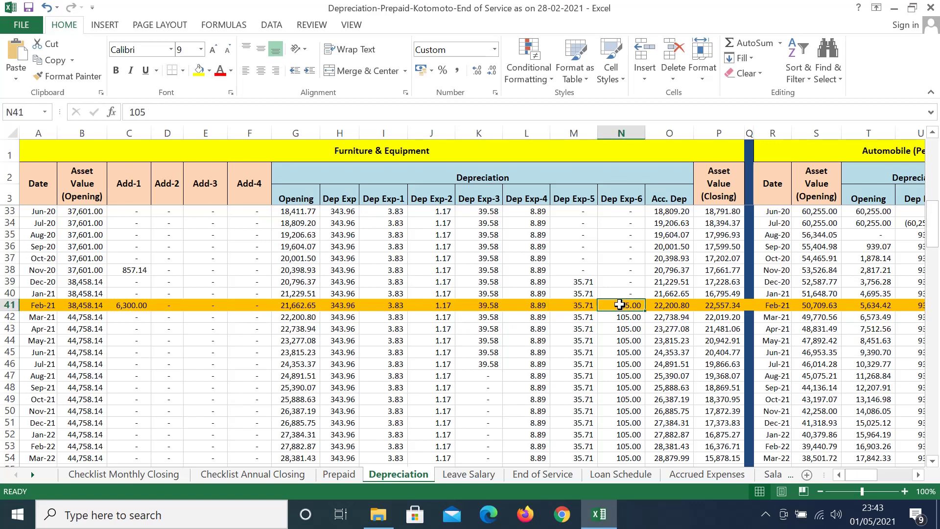
pyautogui.click(653, 304)
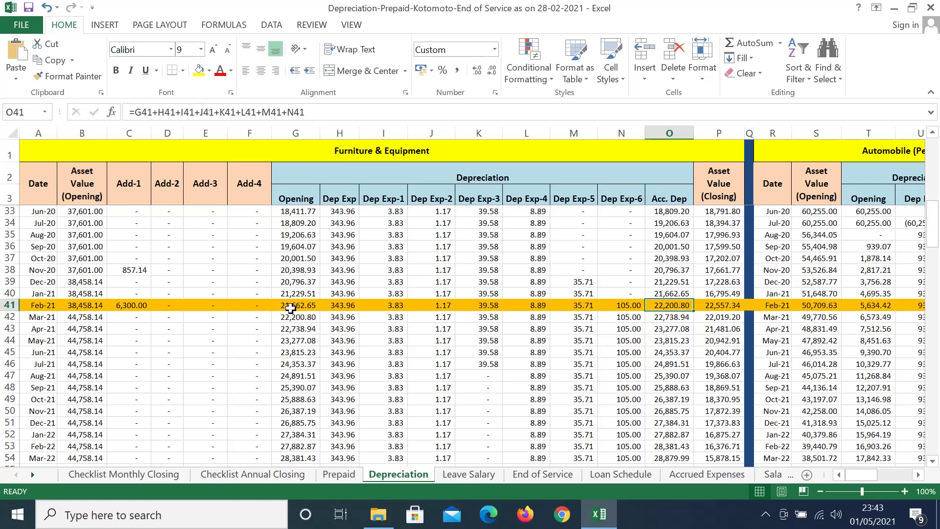
# Step: Check the sum of the February 2021 Furniture & Equipment charges from Dep Exp through Dep Exp-6
pyautogui.click(288, 306)
pyautogui.moveTo(348, 306); pyautogui.dragTo(611, 302)
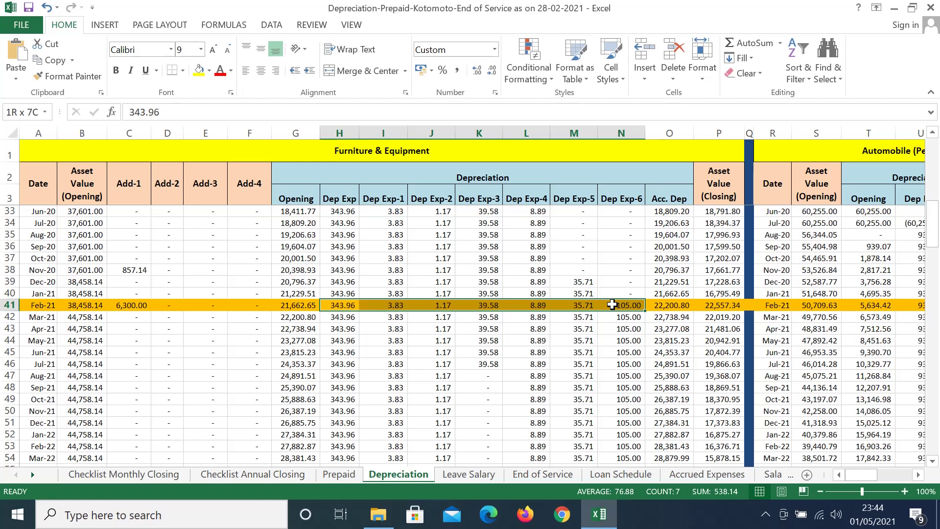
pyautogui.moveTo(612, 304); pyautogui.dragTo(612, 305)
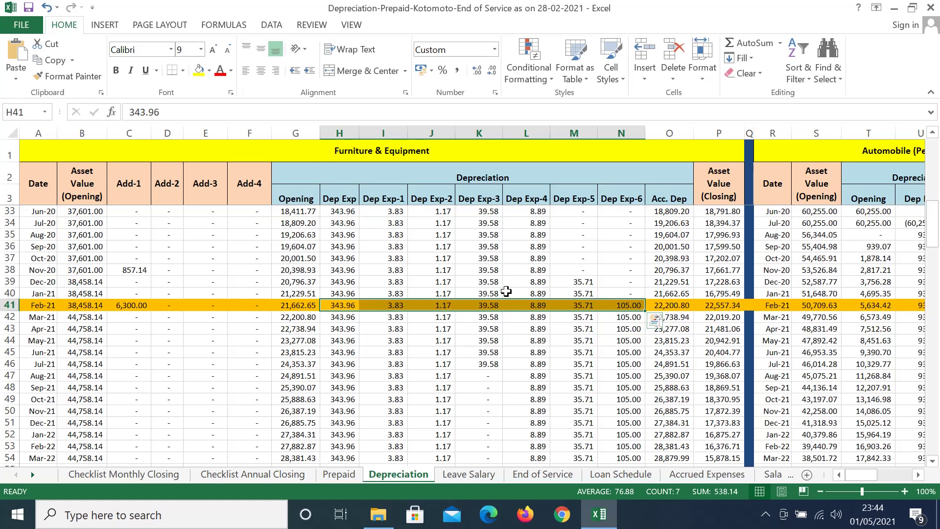
# Step: Review the February 2021 Furniture & Equipment opening asset value, additions and accumulated depreciation, ending at the closing asset value formula
pyautogui.click(75, 307)
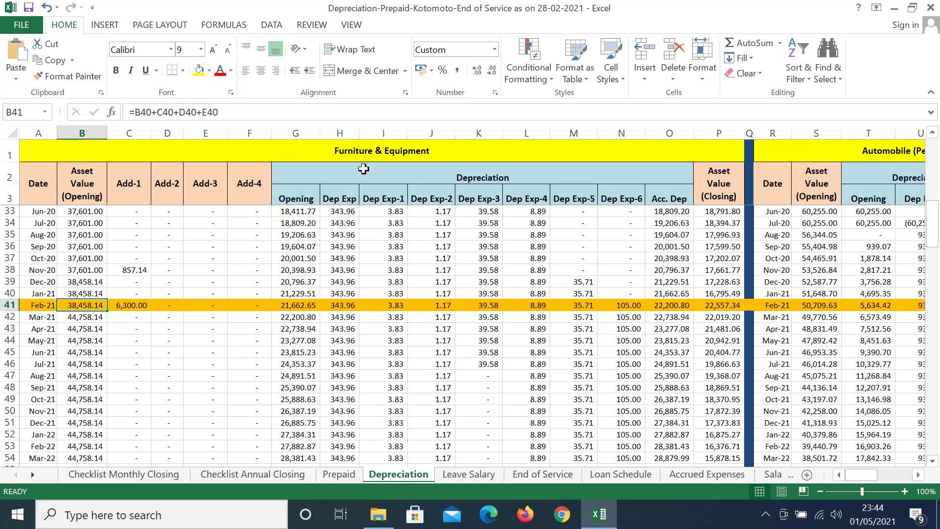
pyautogui.click(130, 305)
pyautogui.click(182, 305)
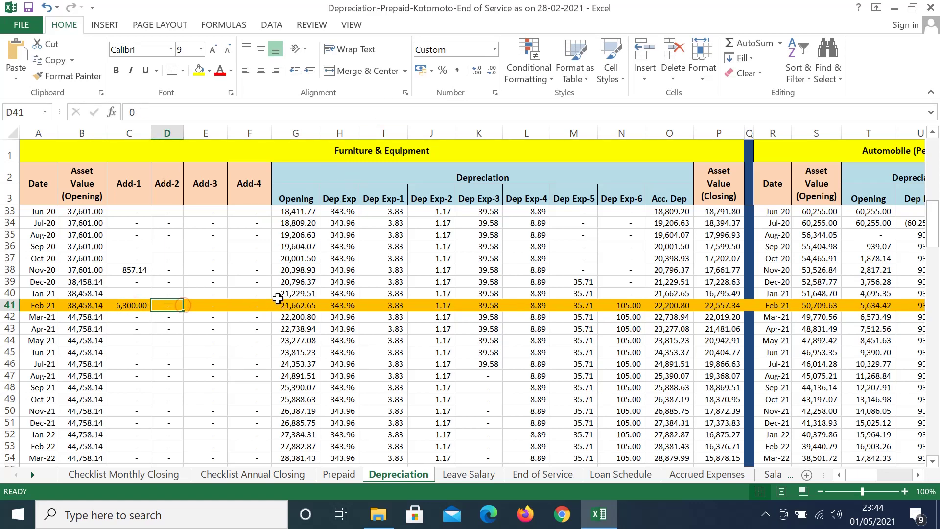
pyautogui.click(365, 305)
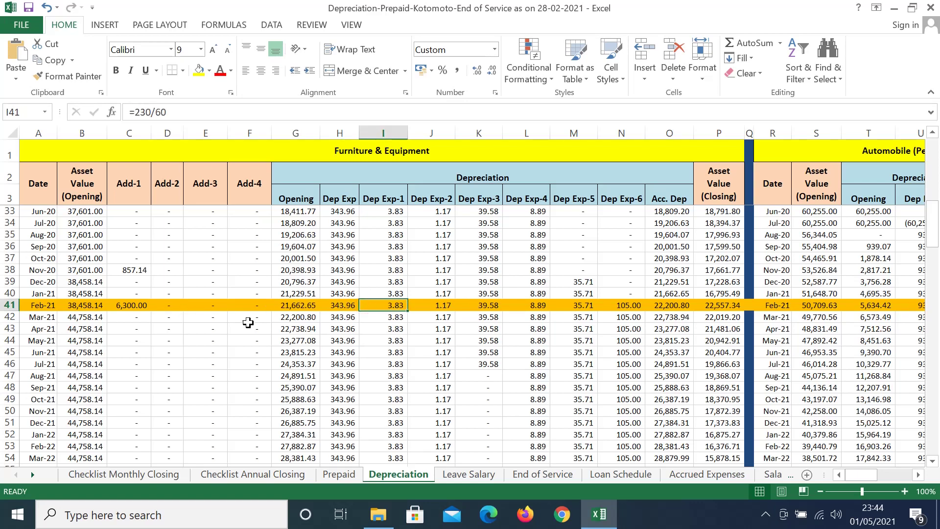
pyautogui.click(306, 305)
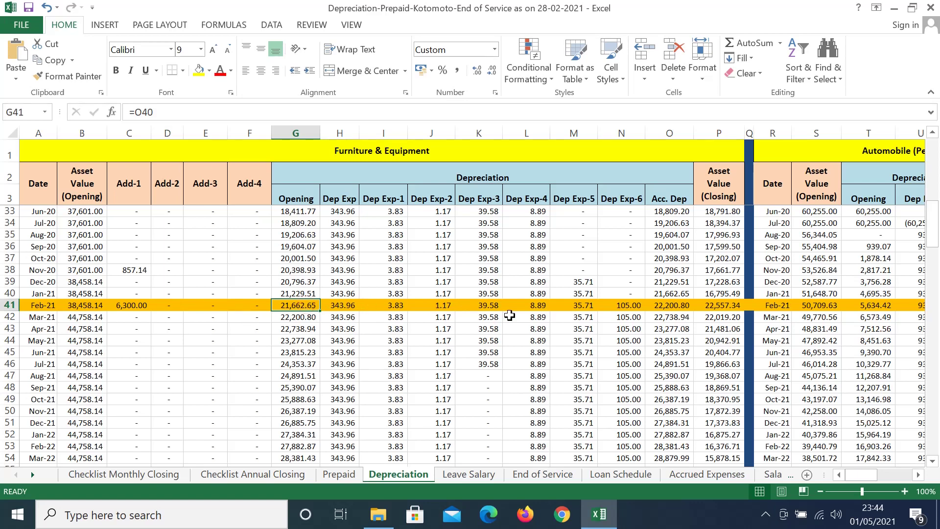
pyautogui.click(657, 305)
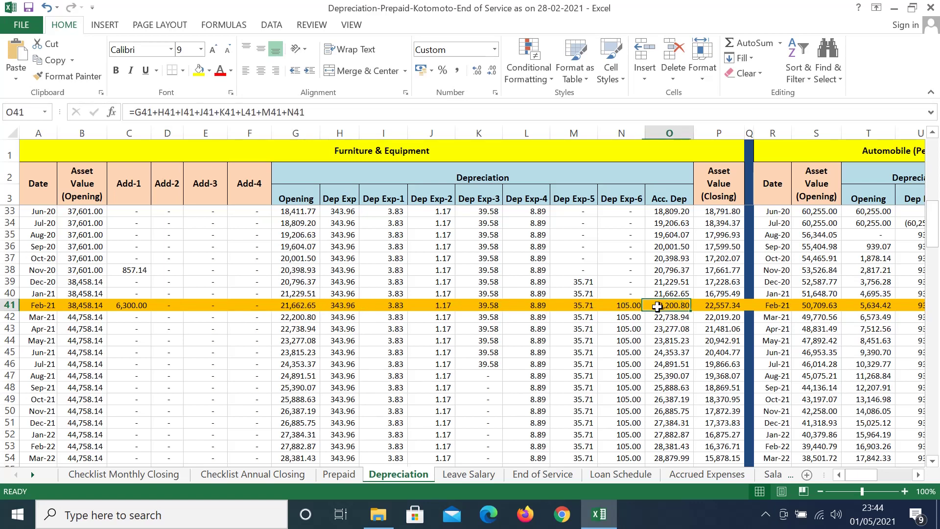
pyautogui.click(725, 183)
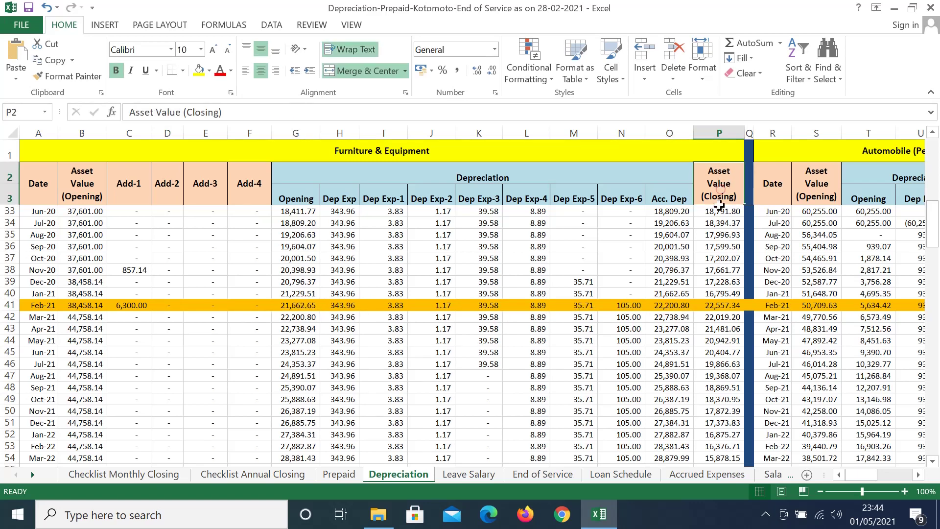
pyautogui.click(709, 306)
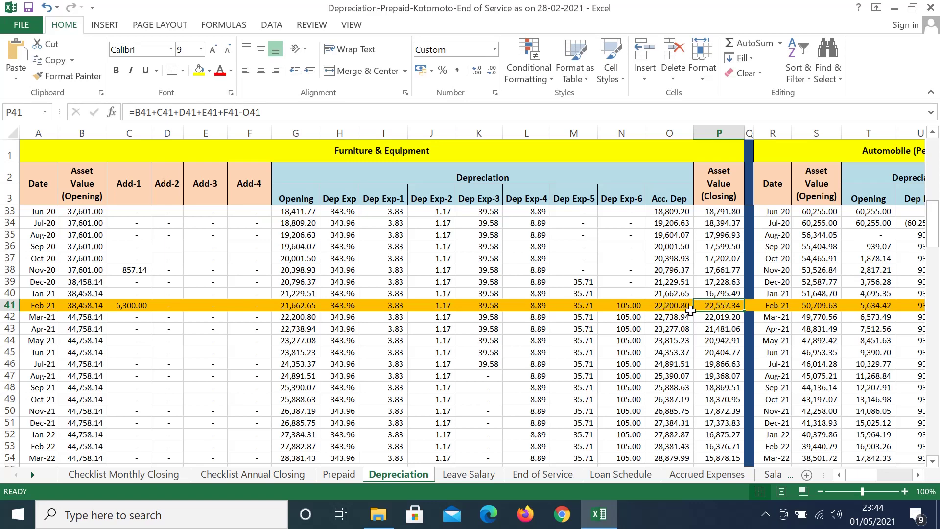
# Step: Look across the February 2021 row through the Automobile (Peagout) and Automobile (Hiace) depreciation schedules
pyautogui.click(771, 306)
pyautogui.press('Right')
pyautogui.press('Right')
pyautogui.press('Right')
pyautogui.press('Right')
pyautogui.press('Right')
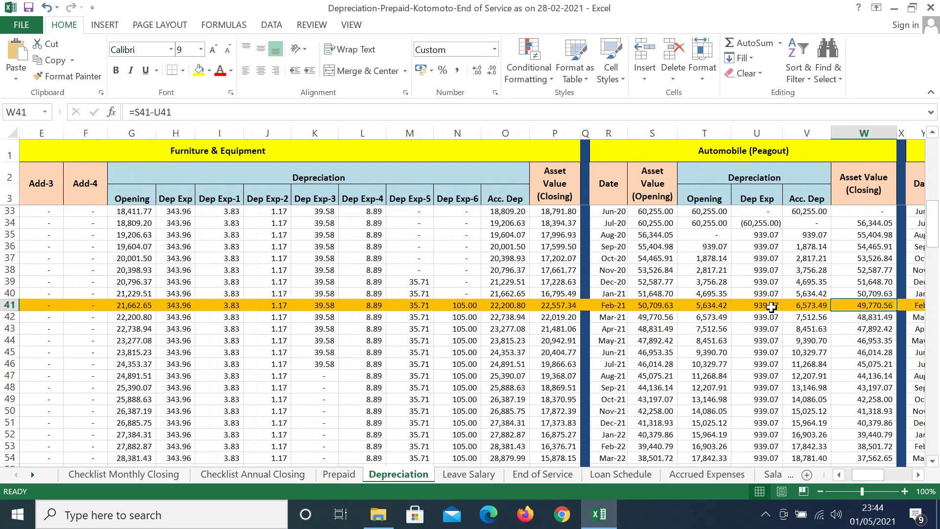
pyautogui.press('Right')
pyautogui.press('Right')
pyautogui.press('Right')
pyautogui.press('Right')
pyautogui.press('Right')
pyautogui.press('Right')
pyautogui.press('Right')
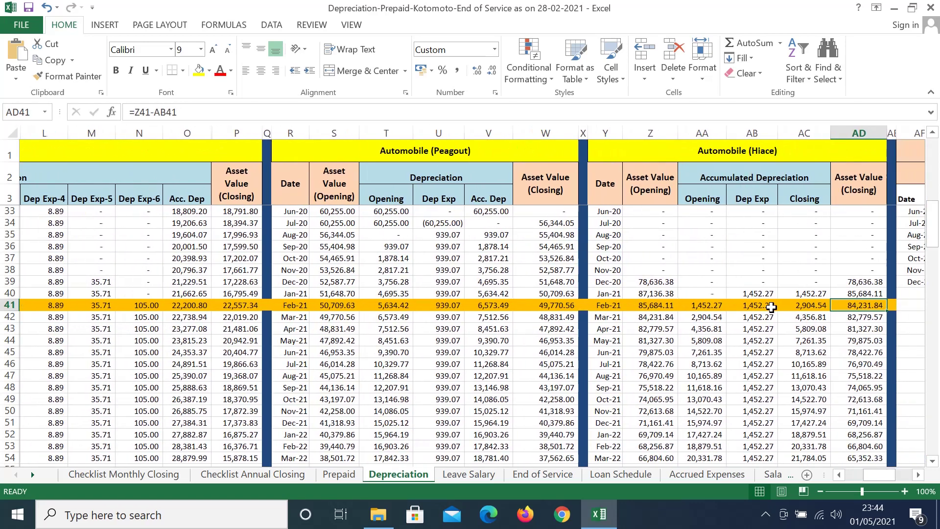
pyautogui.click(449, 151)
pyautogui.click(753, 155)
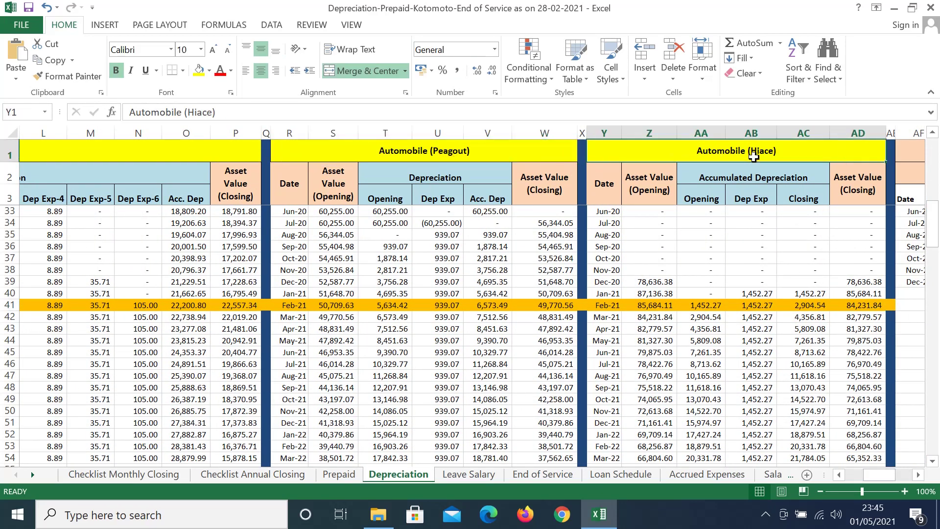
# Step: Find the August 2020 row of the Automobile (Peagout) schedule and examine its opening asset value and Dep Exp charge
pyautogui.click(293, 301)
pyautogui.press('Up')
pyautogui.press('Up')
pyautogui.press('Up')
pyautogui.press('Up')
pyautogui.press('Up')
pyautogui.press('Up')
pyautogui.press('Up')
pyautogui.press('Up')
pyautogui.press('Up')
pyautogui.press('Up')
pyautogui.press('Up')
pyautogui.press('Up')
pyautogui.press('Up')
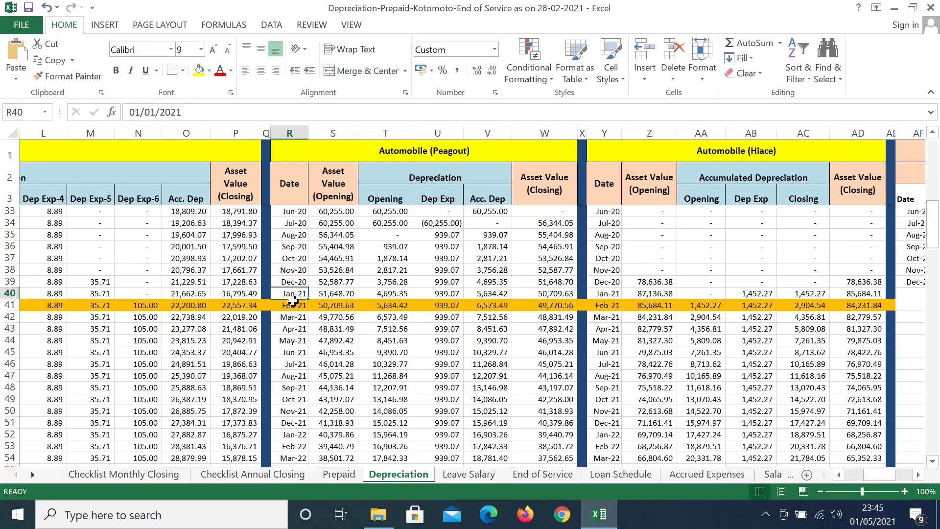
pyautogui.press('Down')
pyautogui.press('Down')
pyautogui.press('Down')
pyautogui.press('Down')
pyautogui.press('Down')
pyautogui.press('Down')
pyautogui.press('Down')
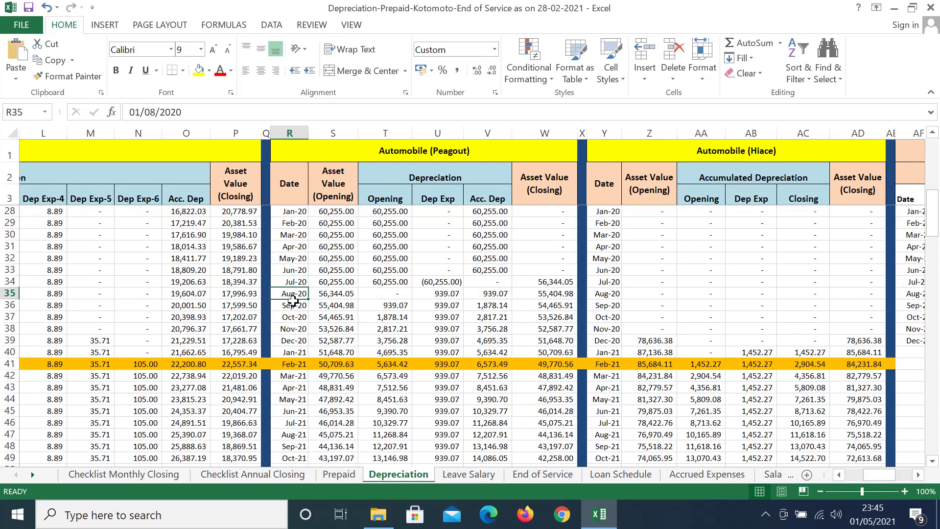
pyautogui.click(338, 295)
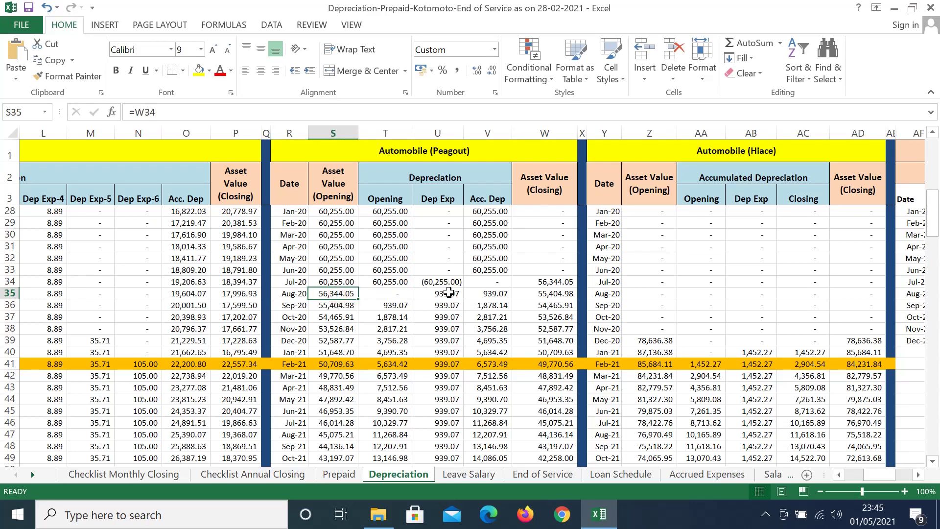
pyautogui.click(289, 293)
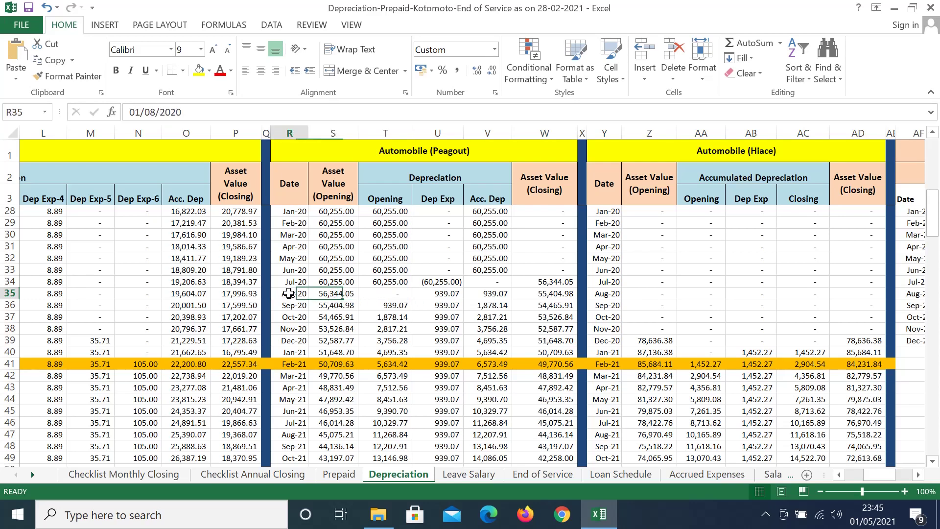
pyautogui.click(335, 293)
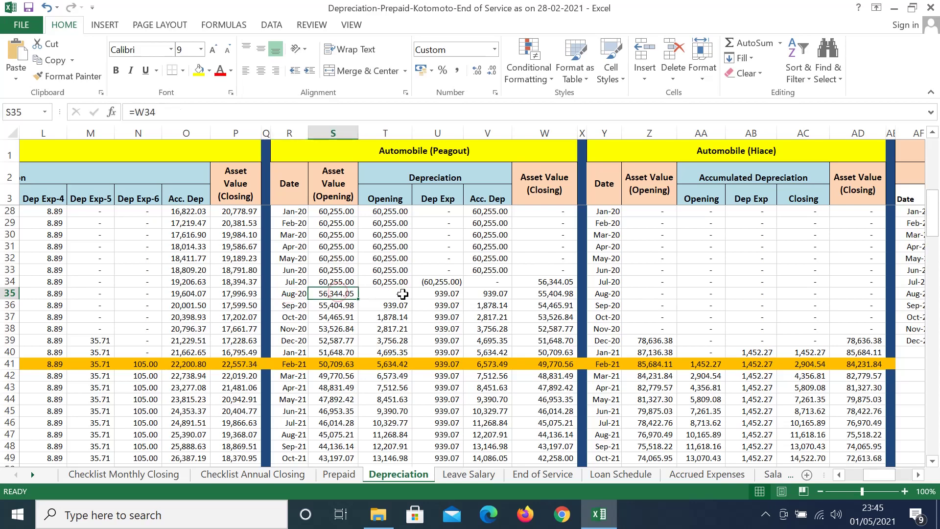
pyautogui.click(437, 294)
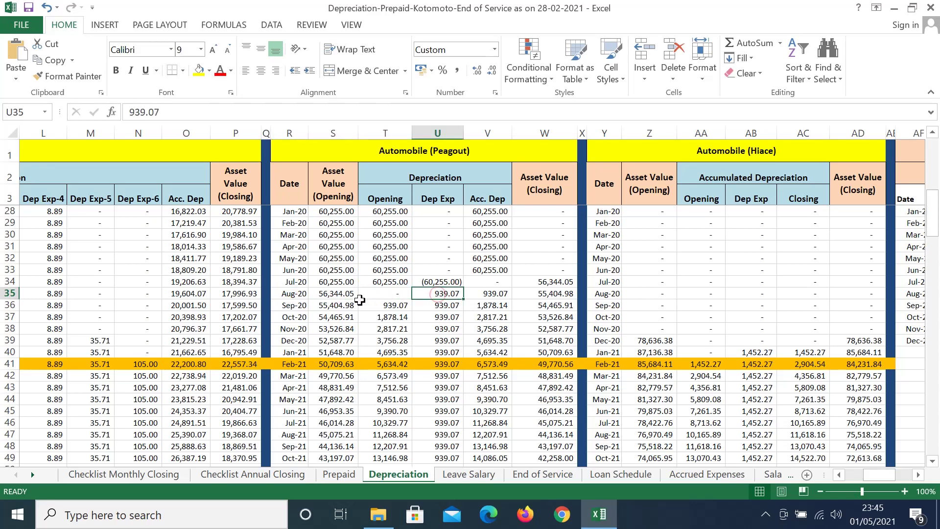
pyautogui.click(337, 293)
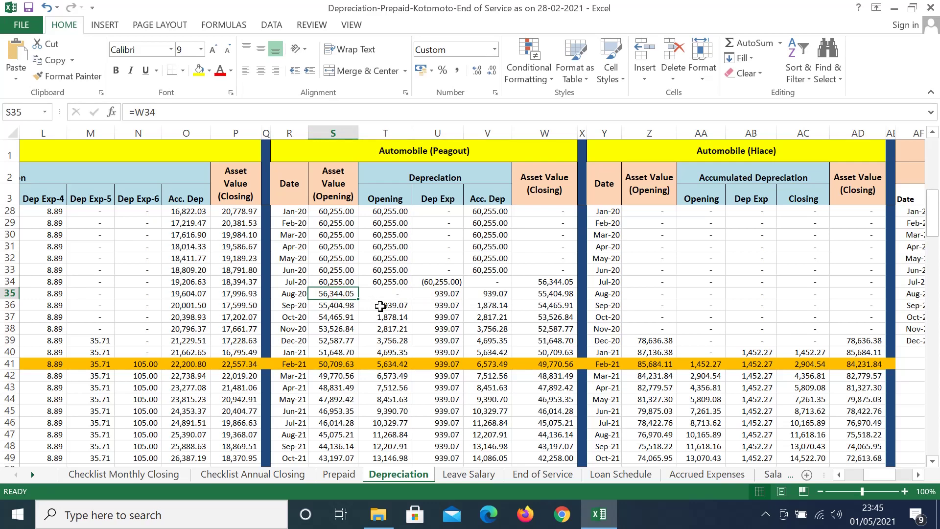
# Step: Check the sum of the Automobile (Peagout) Dep Exp charges from August 2020 through July 2025
pyautogui.click(454, 295)
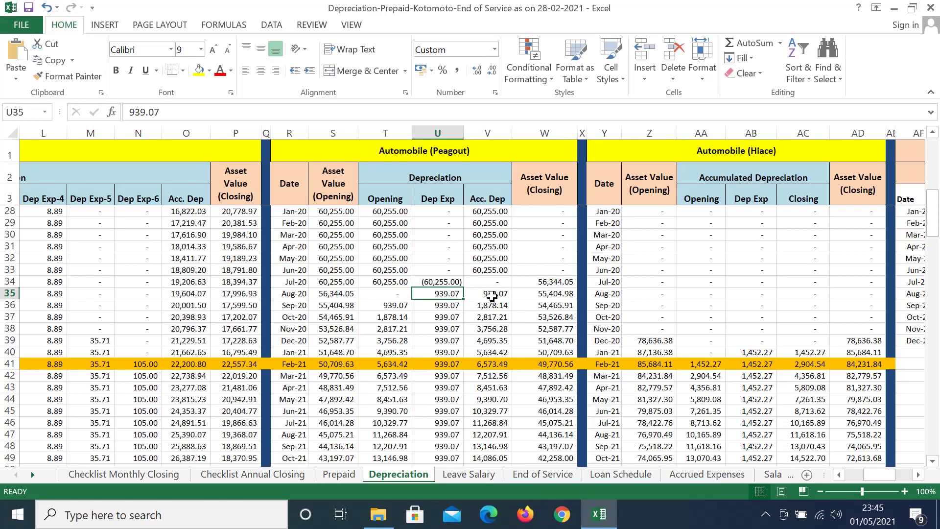
pyautogui.hotkey('ctrl', 'shift', 'Down')
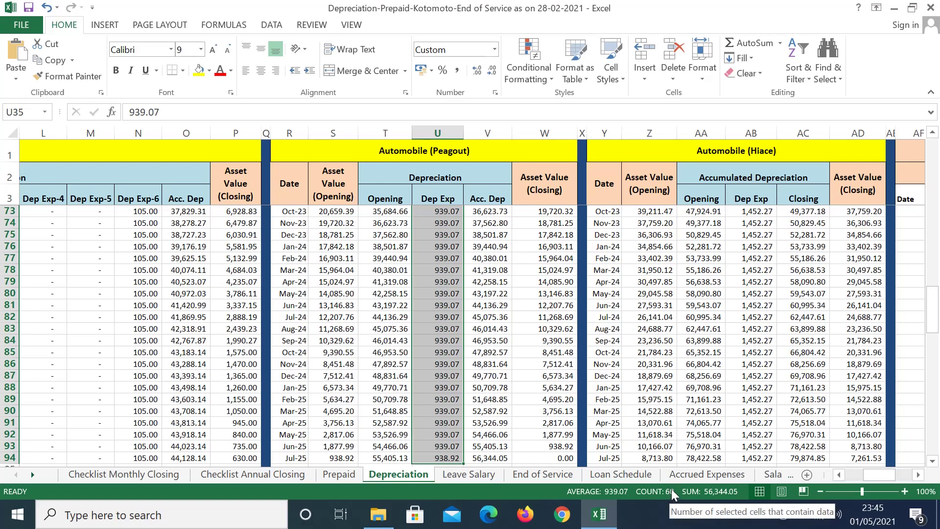
pyautogui.moveTo(933, 322); pyautogui.dragTo(932, 278)
pyautogui.moveTo(932, 247); pyautogui.dragTo(931, 224)
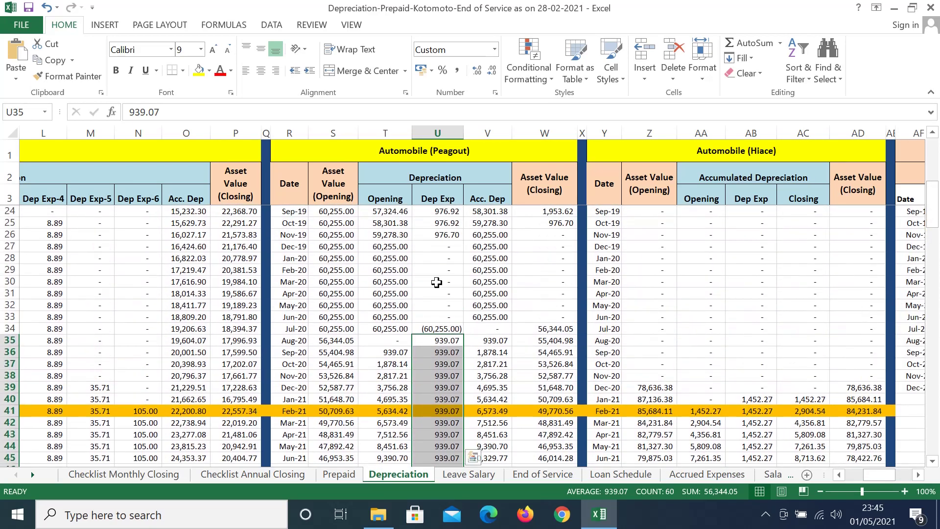
# Step: Examine how the August 2020 Automobile (Peagout) accumulated depreciation and closing asset value are calculated from the opening figures
pyautogui.moveTo(489, 342); pyautogui.dragTo(489, 374)
pyautogui.click(490, 342)
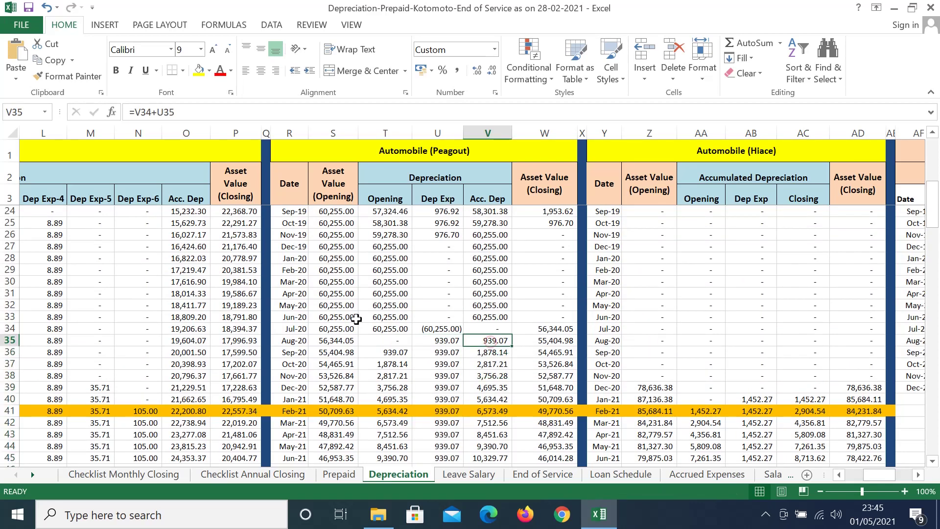
pyautogui.click(330, 342)
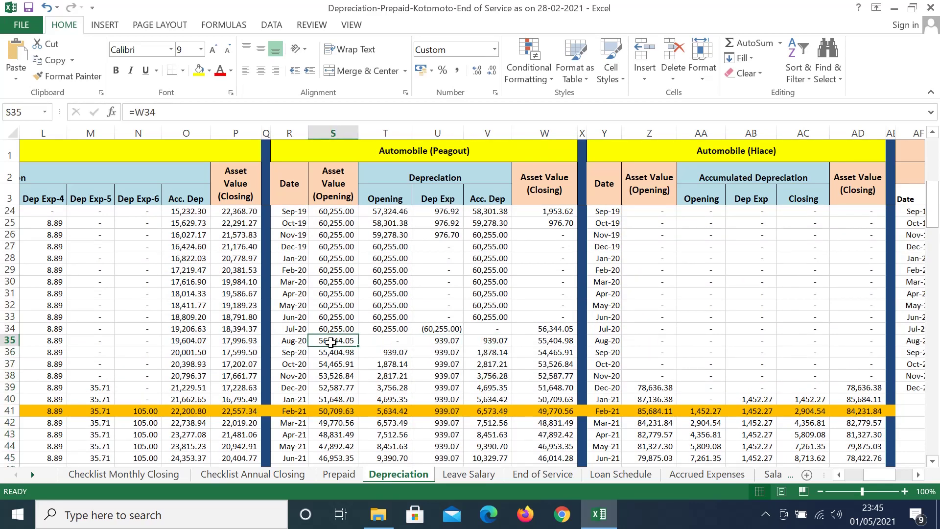
pyautogui.click(555, 343)
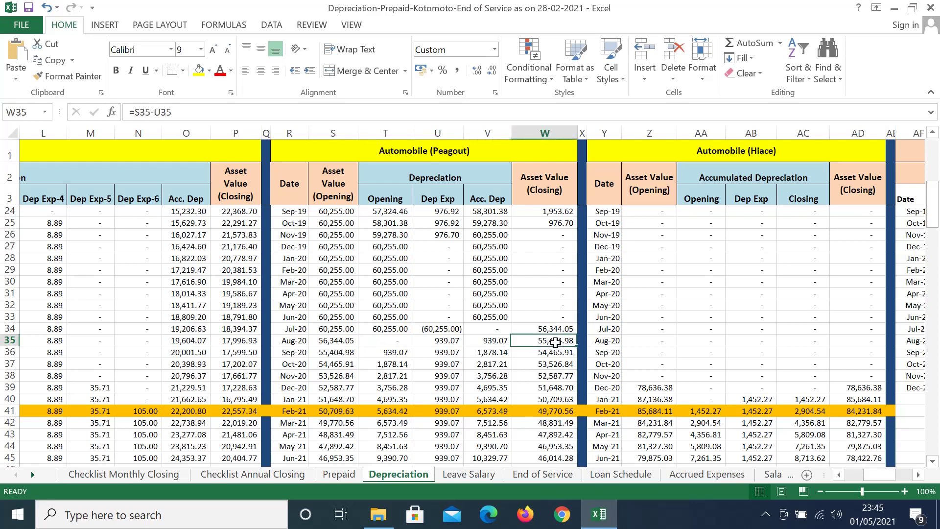
pyautogui.click(388, 340)
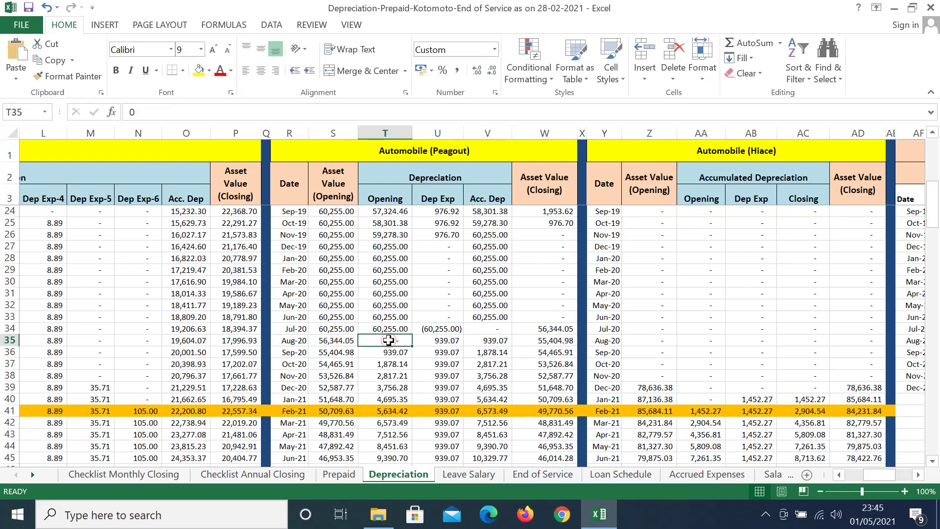
pyautogui.click(478, 341)
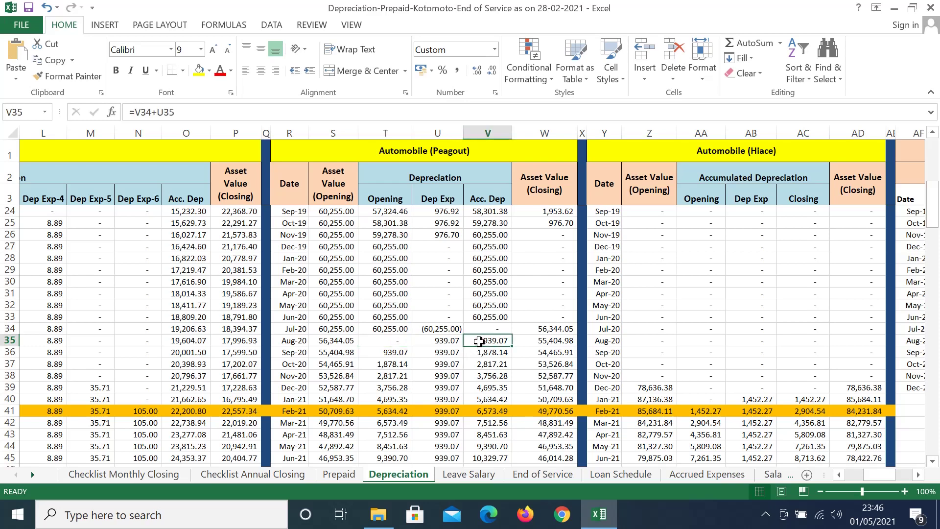
# Step: Examine the Automobile (Peagout) Dep Exp charges from August 2020 to March 2021 and the February 2021 depreciation formulas
pyautogui.click(441, 340)
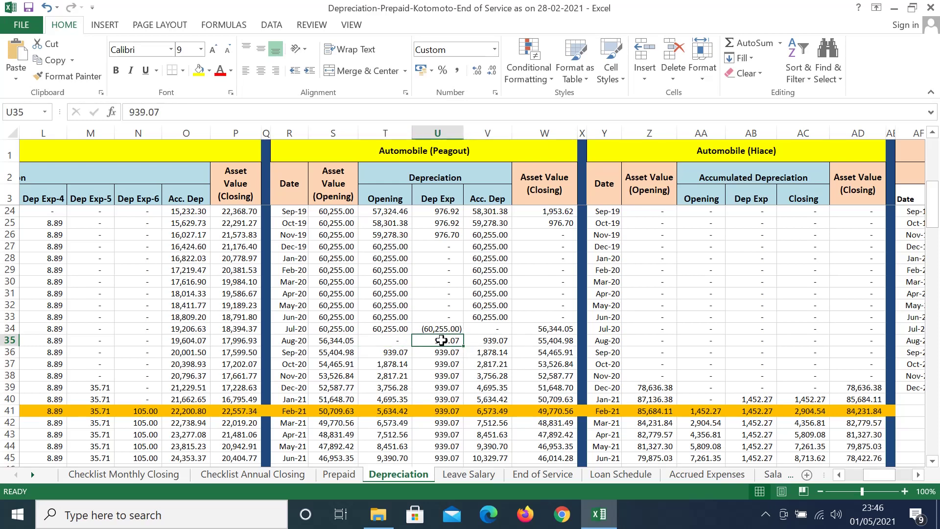
pyautogui.moveTo(441, 340); pyautogui.dragTo(440, 417)
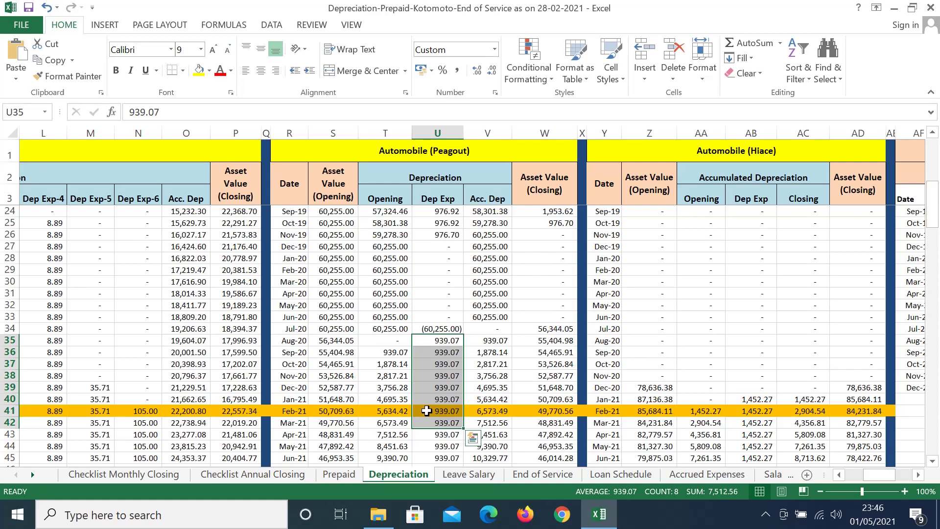
pyautogui.click(426, 411)
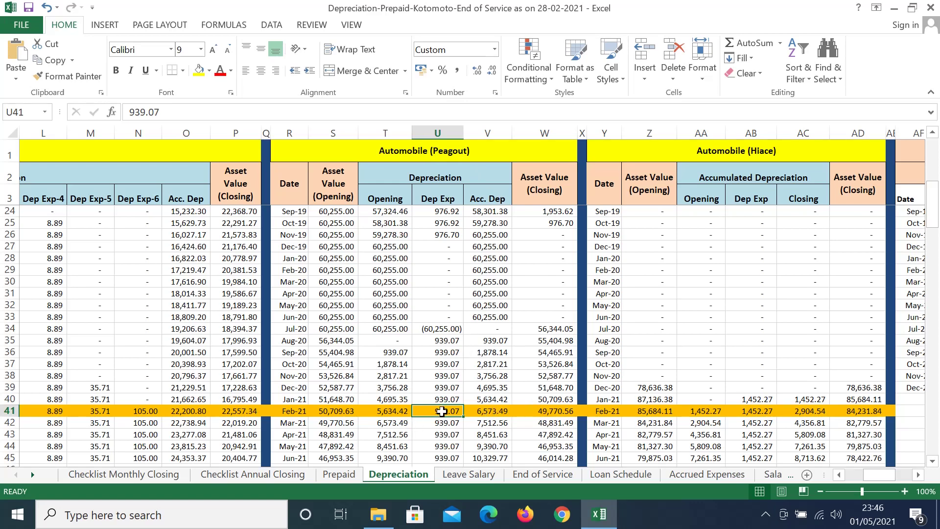
pyautogui.click(495, 411)
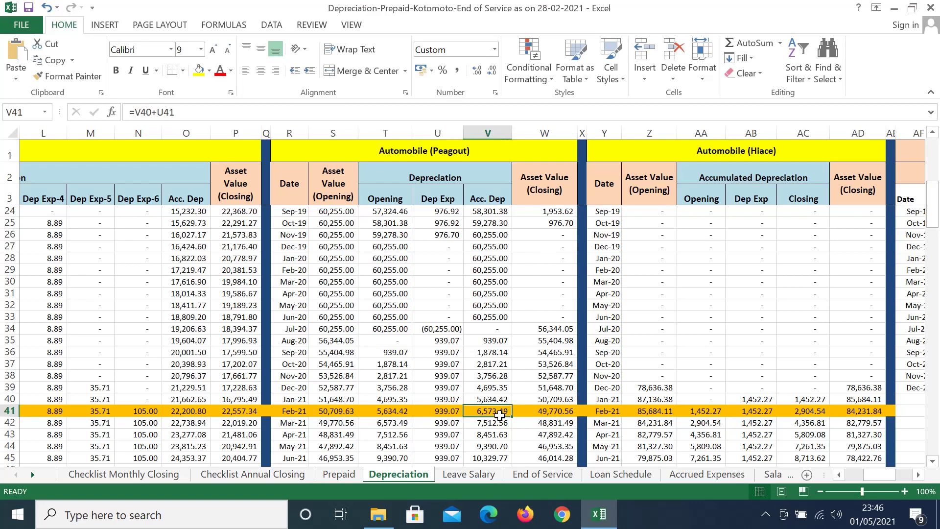
pyautogui.click(392, 410)
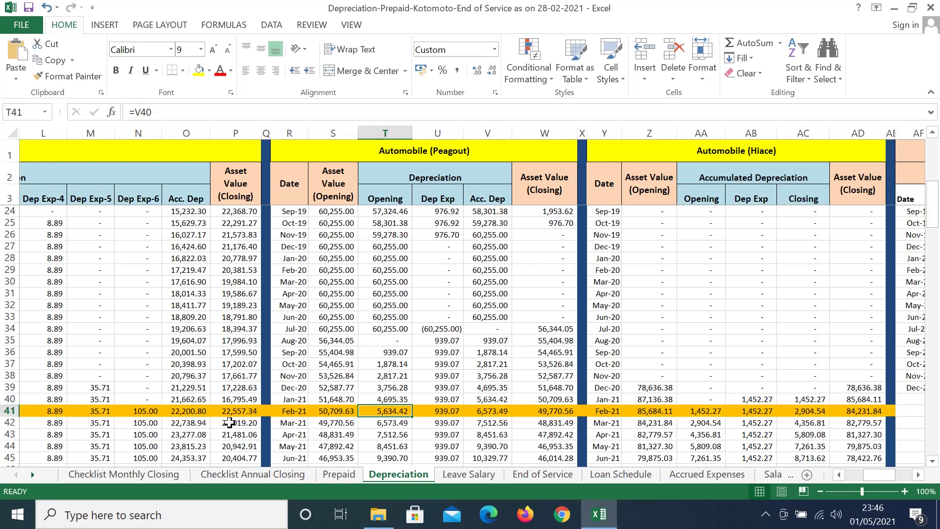
# Step: Compare how the February 2021 closing asset values are calculated for Furniture & Equipment and Automobile (Peagout), then check Dep Exp-5
pyautogui.click(184, 412)
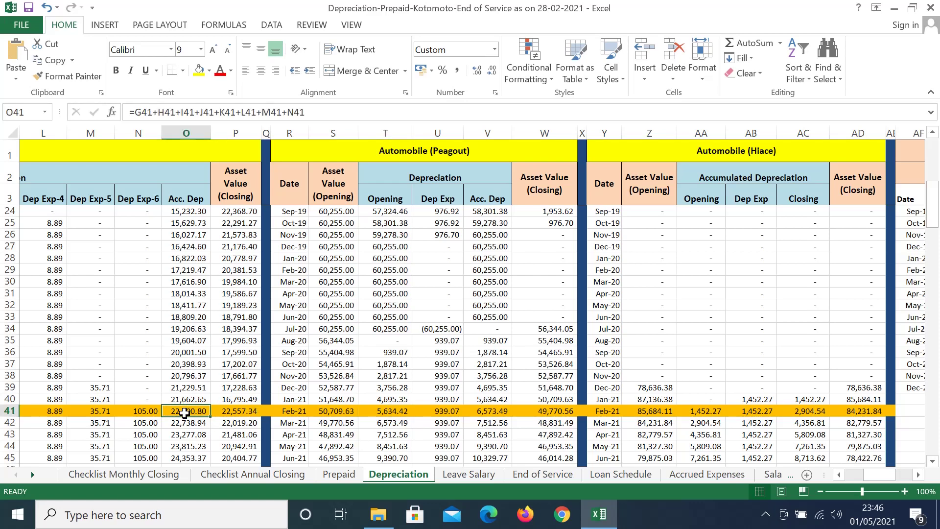
pyautogui.click(223, 411)
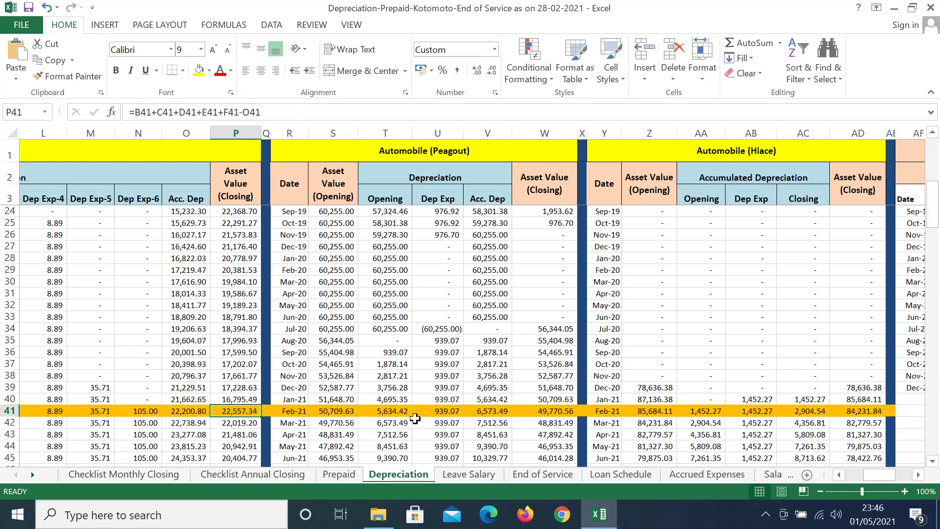
pyautogui.click(544, 415)
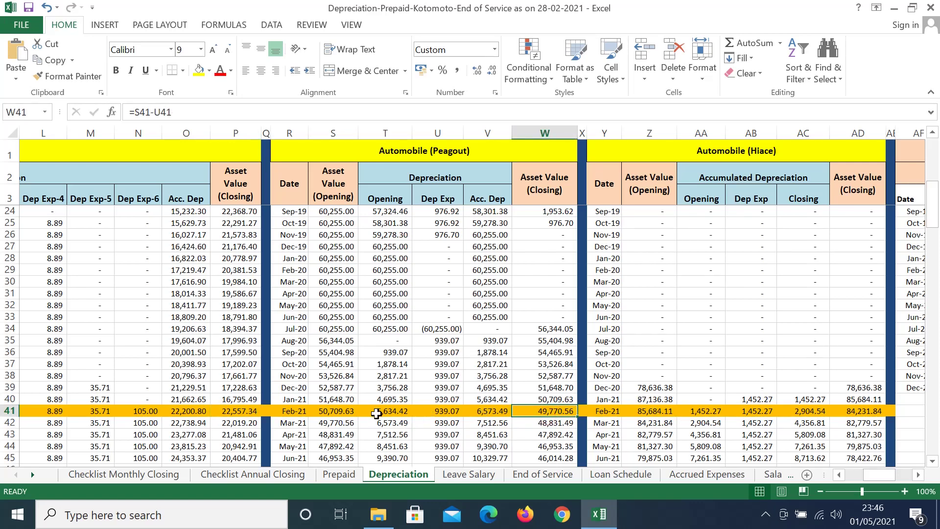
pyautogui.click(115, 413)
pyautogui.click(112, 412)
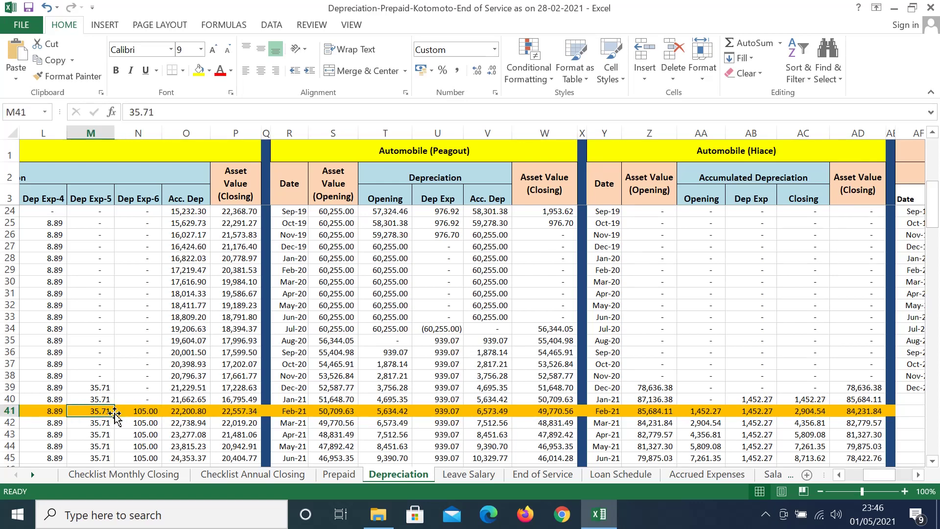
# Step: Look across the February 2021 row from Furniture & Equipment through both Automobile schedules to the Amortisation Accounting Software schedule
pyautogui.press('Home')
pyautogui.press('Right')
pyautogui.press('Right')
pyautogui.press('Right')
pyautogui.press('Right')
pyautogui.press('Right')
pyautogui.press('Right')
pyautogui.press('Right')
pyautogui.press('Right')
pyautogui.press('Right')
pyautogui.press('Right')
pyautogui.press('Right')
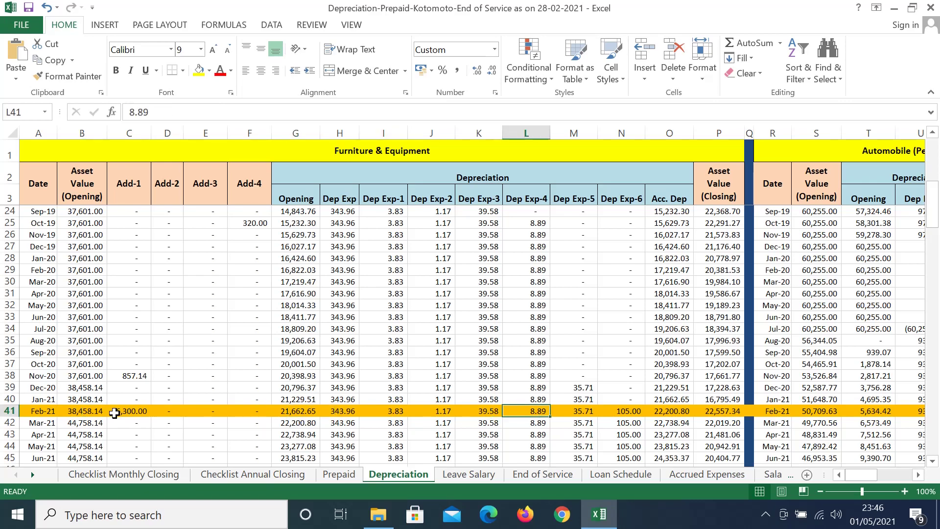
pyautogui.press('Right')
pyautogui.press('Right')
pyautogui.press('Right')
pyautogui.press('Right')
pyautogui.press('Right')
pyautogui.press('Right')
pyautogui.press('Right')
pyautogui.press('Right')
pyautogui.press('Right')
pyautogui.press('Right')
pyautogui.press('Right')
pyautogui.press('Right')
pyautogui.press('Right')
pyautogui.press('Right')
pyautogui.press('Right')
pyautogui.press('Right')
pyautogui.press('Right')
pyautogui.press('Right')
pyautogui.press('Right')
pyautogui.press('Right')
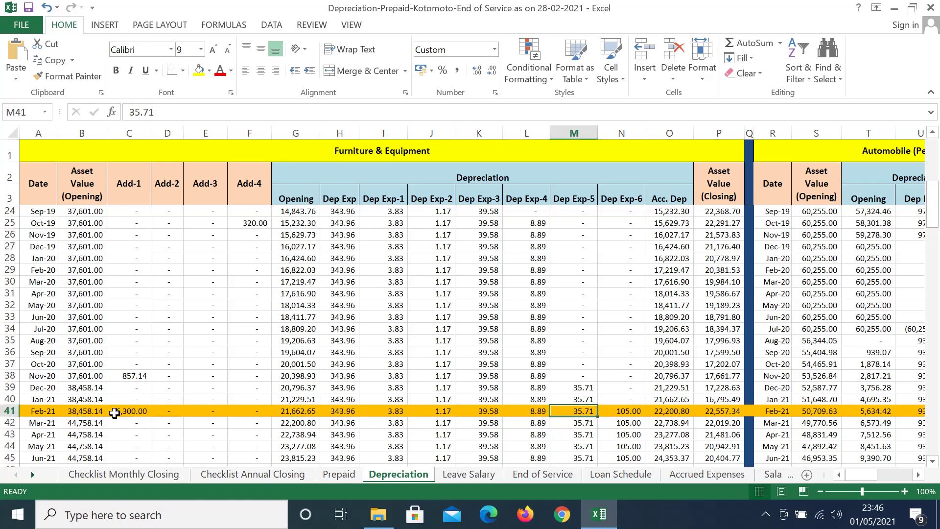
pyautogui.press('Left')
pyautogui.press('Left')
pyautogui.press('Left')
pyautogui.press('Left')
pyautogui.press('Left')
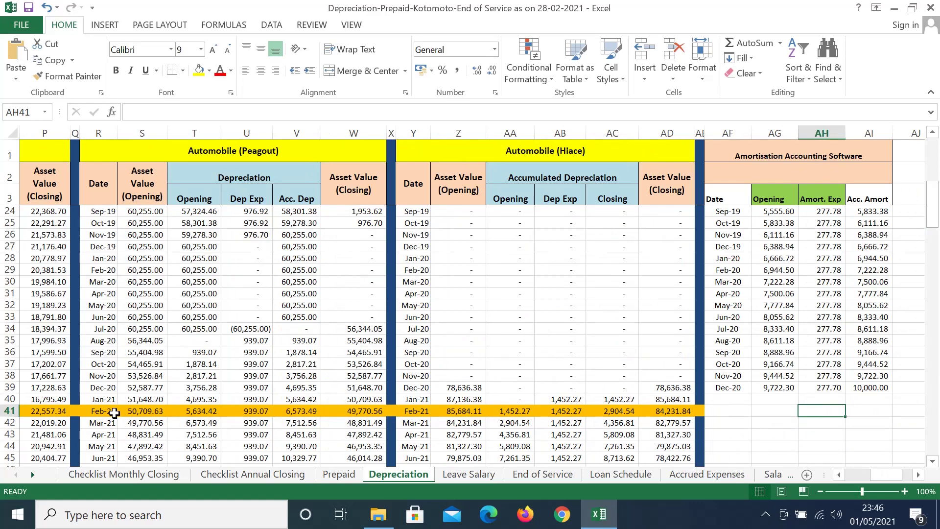
pyautogui.press('Left')
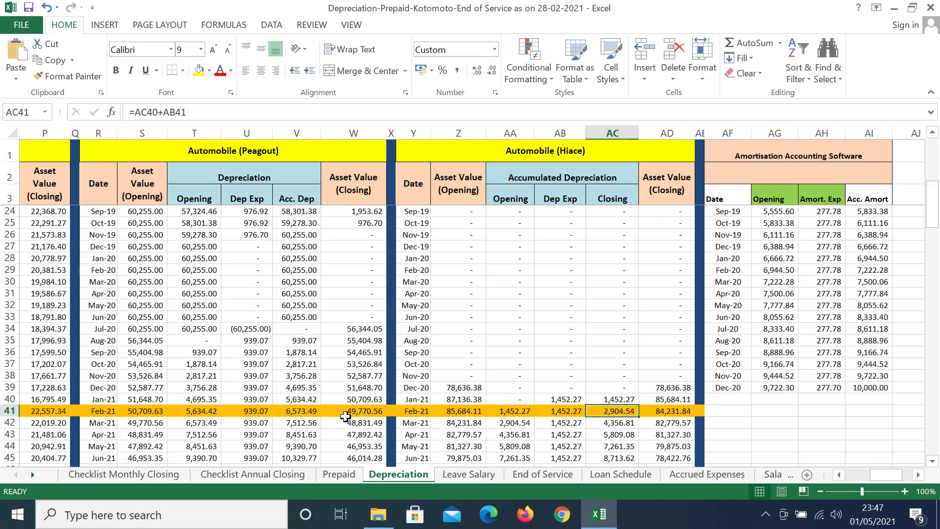
# Step: Record a 15000 addition under Add-1 in the May 2021 row of the Furniture & Equipment schedule
pyautogui.click(166, 411)
pyautogui.press('Left')
pyautogui.press('Home')
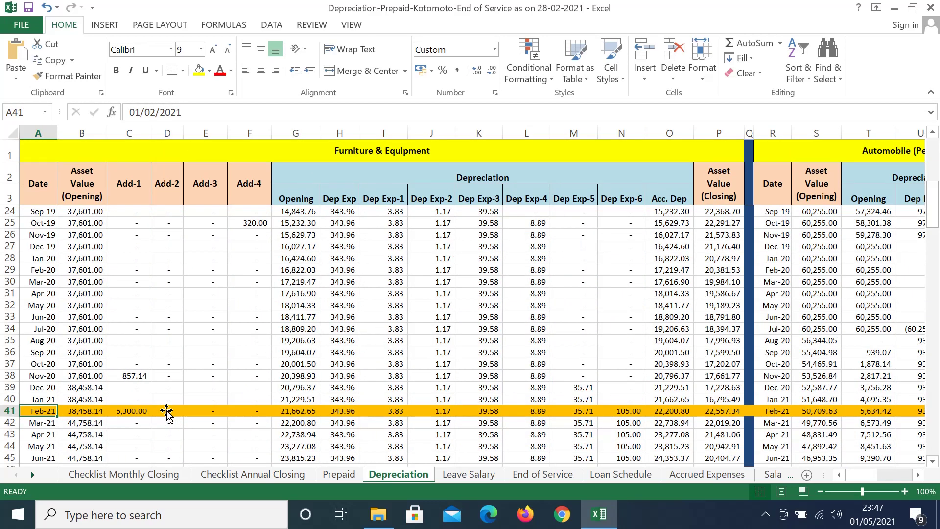
pyautogui.press('Down')
pyautogui.press('Down')
pyautogui.press('Down')
pyautogui.press('Down')
pyautogui.press('Down')
pyautogui.press('Down')
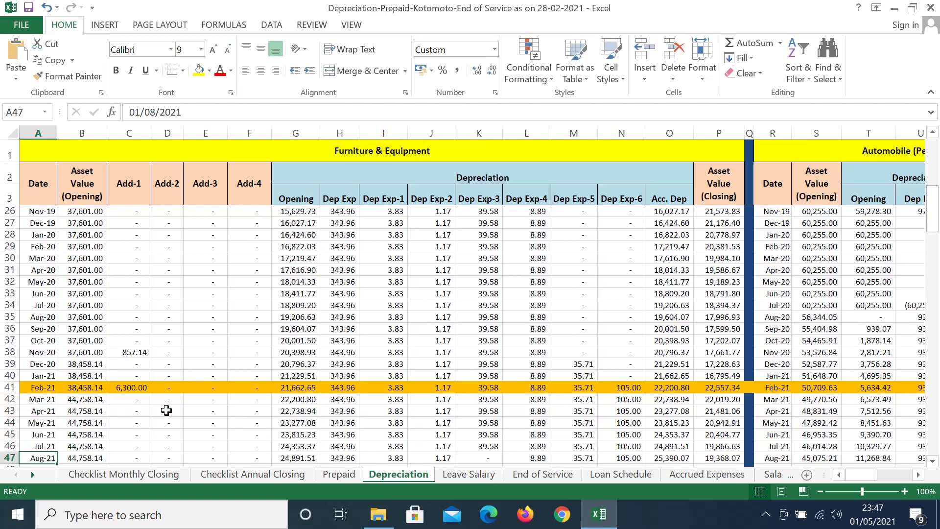
pyautogui.press('Right')
pyautogui.press('Right')
pyautogui.press('Up')
pyautogui.press('Up')
pyautogui.press('Up')
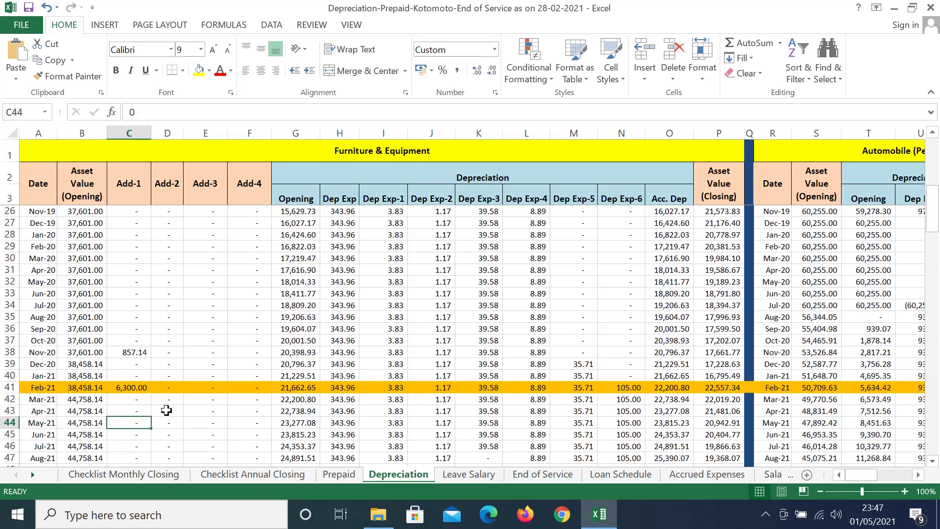
pyautogui.write('15000')
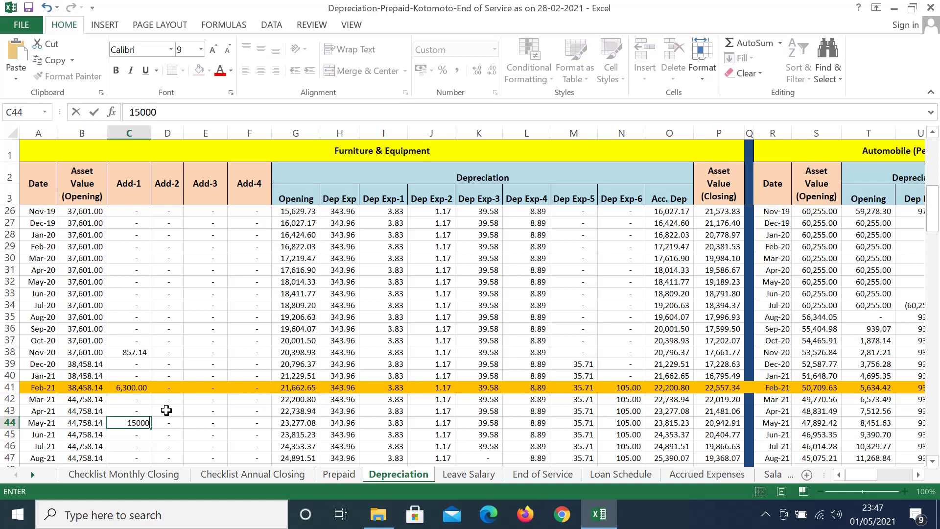
pyautogui.press('Return')
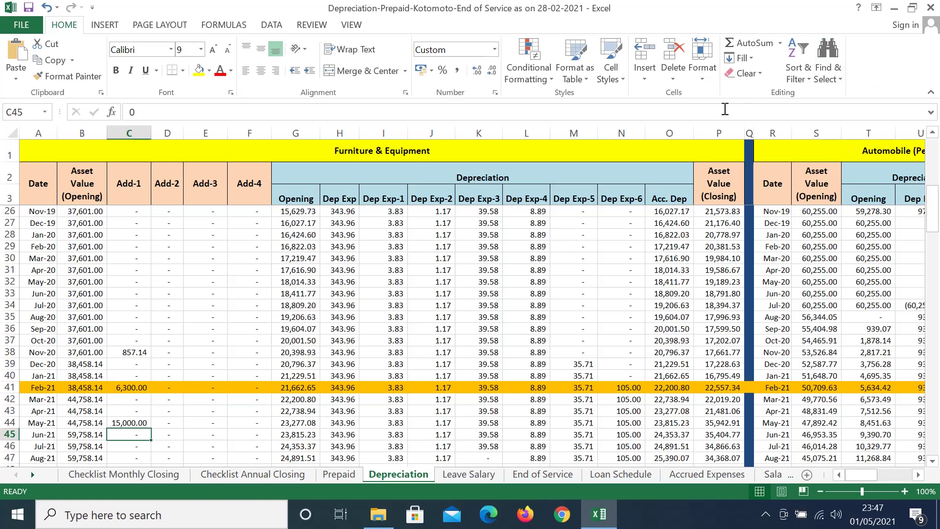
# Step: Insert a new column between Dep Exp-6 and Acc. Dep in the Furniture & Equipment depreciation section
pyautogui.click(668, 133)
pyautogui.rightClick(668, 131)
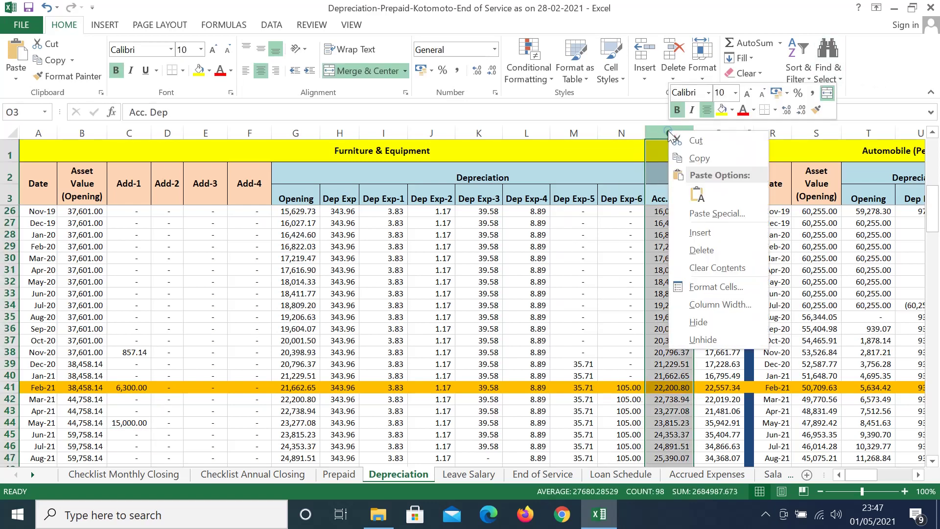
pyautogui.click(684, 233)
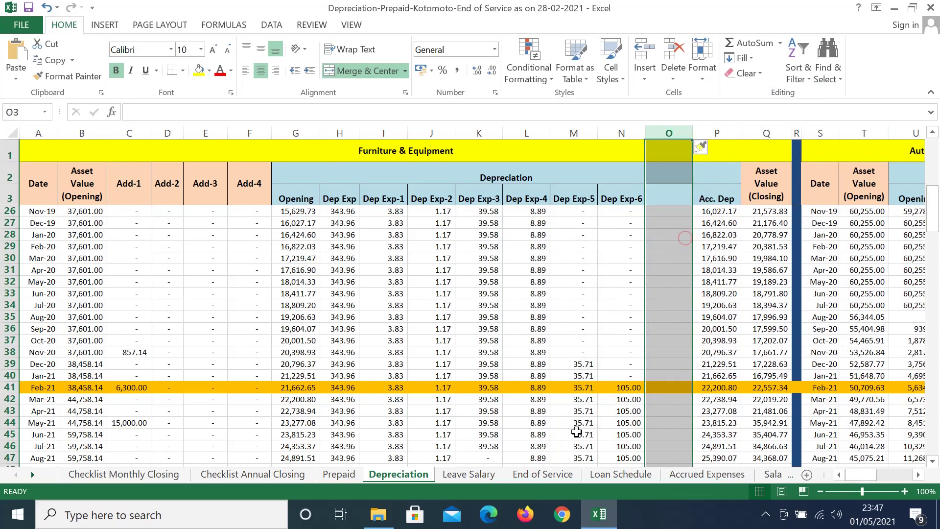
# Step: Enter the monthly charge =15000/36 in the May 2021 row of the blank column before Acc. Dep
pyautogui.click(653, 424)
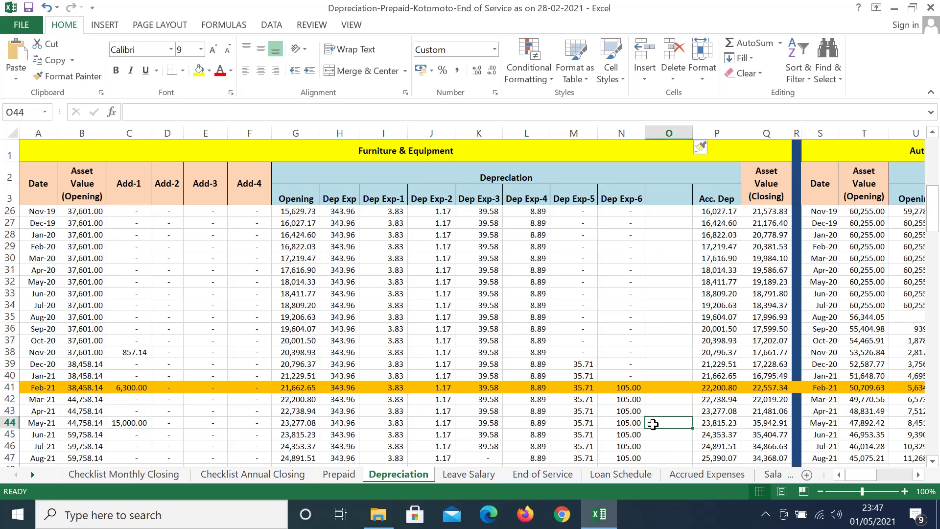
pyautogui.write('=')
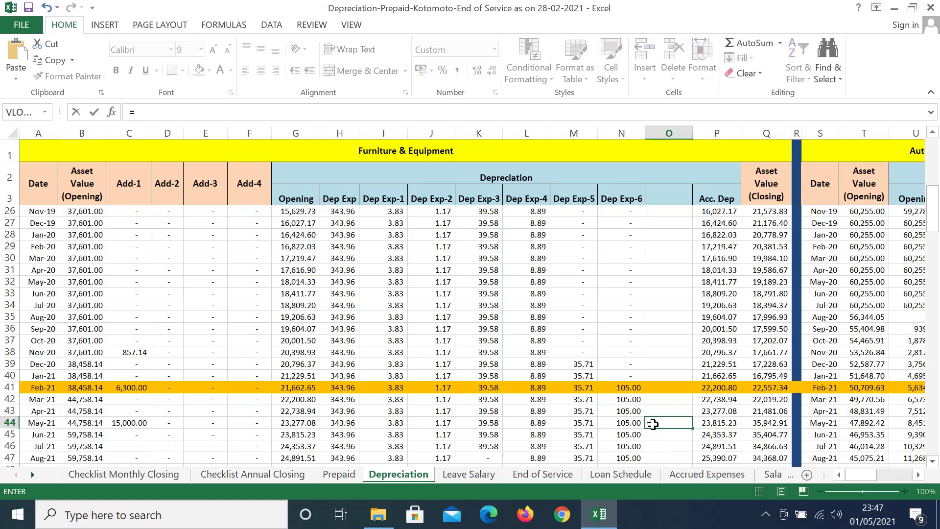
pyautogui.write('15000')
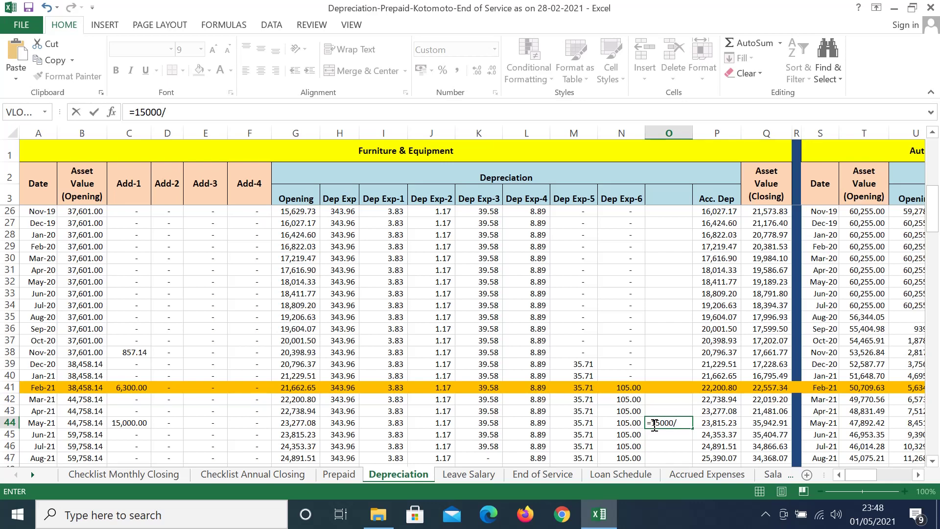
pyautogui.write('/36')
pyautogui.press('Return')
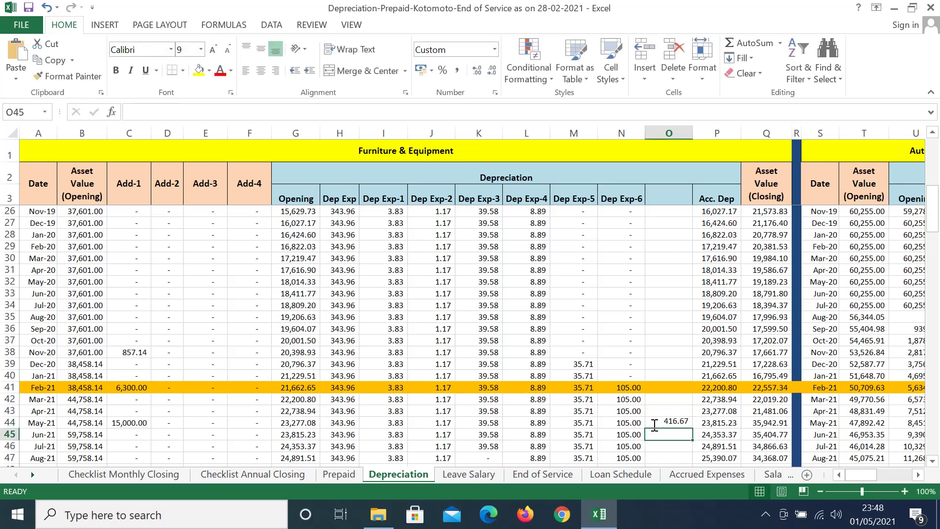
# Step: Fill the May 2021 charge down to March 2025, then clear the copies from August 2024 through March 2025
pyautogui.click(671, 421)
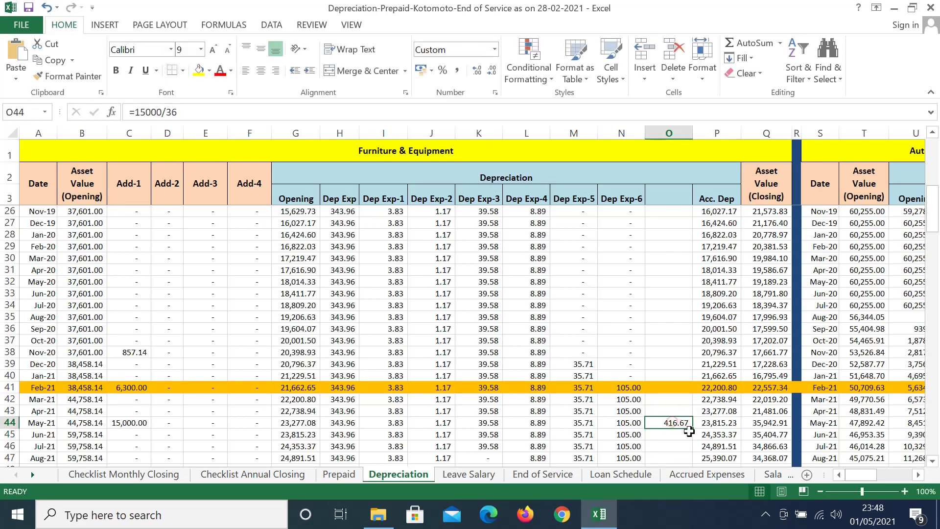
pyautogui.moveTo(692, 429); pyautogui.dragTo(689, 334)
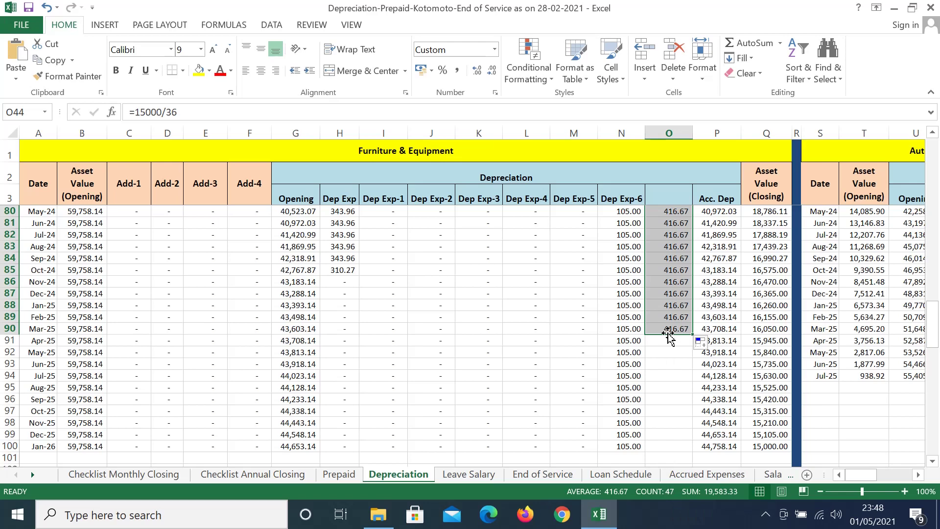
pyautogui.moveTo(667, 329); pyautogui.dragTo(661, 248)
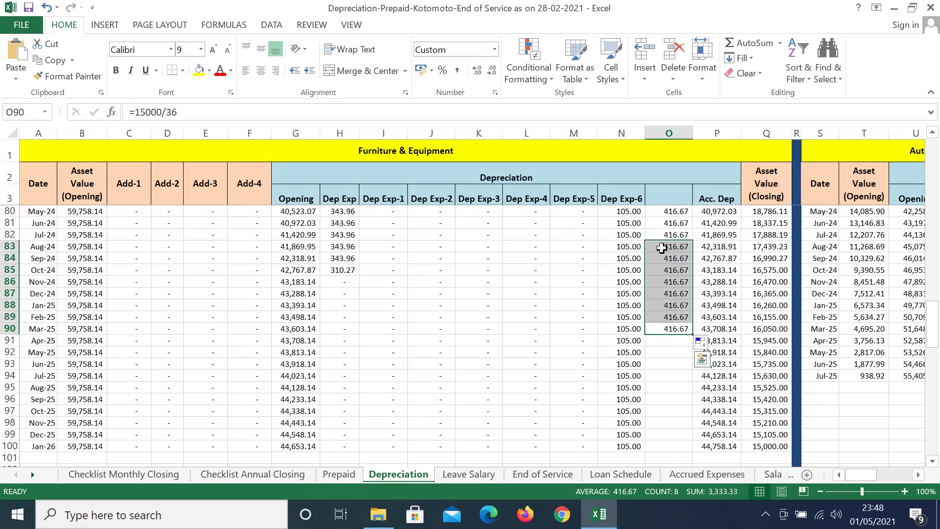
pyautogui.press('Delete')
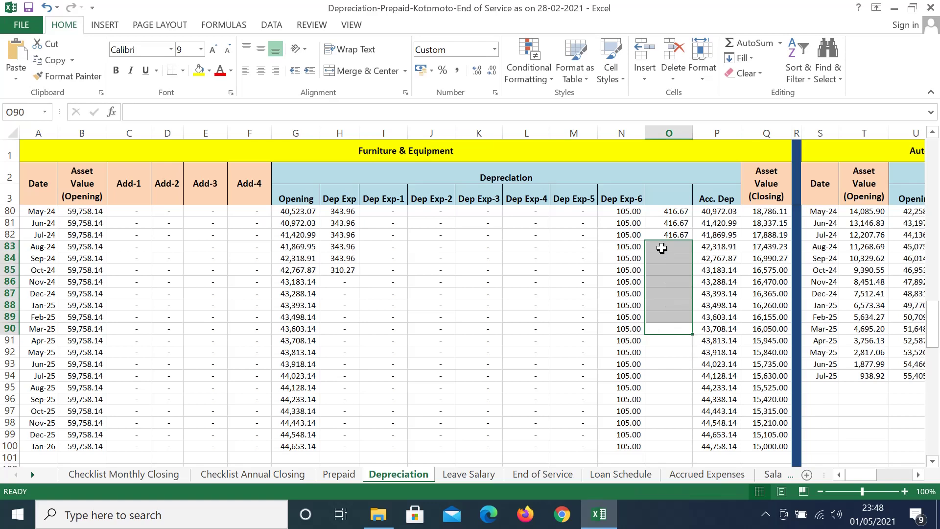
# Step: Check the sum of the new depreciation column's charges from July 2024 back to May 2021
pyautogui.press('Up')
pyautogui.press('Up')
pyautogui.press('Up')
pyautogui.press('Up')
pyautogui.press('Up')
pyautogui.press('Up')
pyautogui.press('Up')
pyautogui.press('Up')
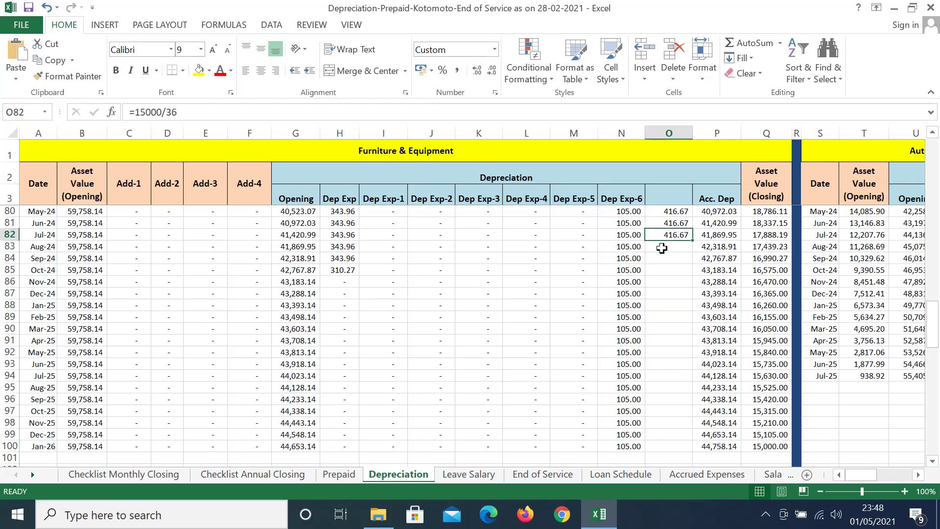
pyautogui.hotkey('shift', 'Up')
pyautogui.hotkey('shift', 'Up')
pyautogui.hotkey('shift', 'Up')
pyautogui.hotkey('shift', 'Up')
pyautogui.hotkey('shift', 'Up')
pyautogui.hotkey('shift', 'Up')
pyautogui.hotkey('shift', 'Up')
pyautogui.hotkey('shift', 'Up')
pyautogui.hotkey('shift', 'Up')
pyautogui.hotkey('shift', 'Up')
pyautogui.hotkey('shift', 'Up')
pyautogui.hotkey('shift', 'Up')
pyautogui.hotkey('shift', 'Up')
pyautogui.hotkey('shift', 'Up')
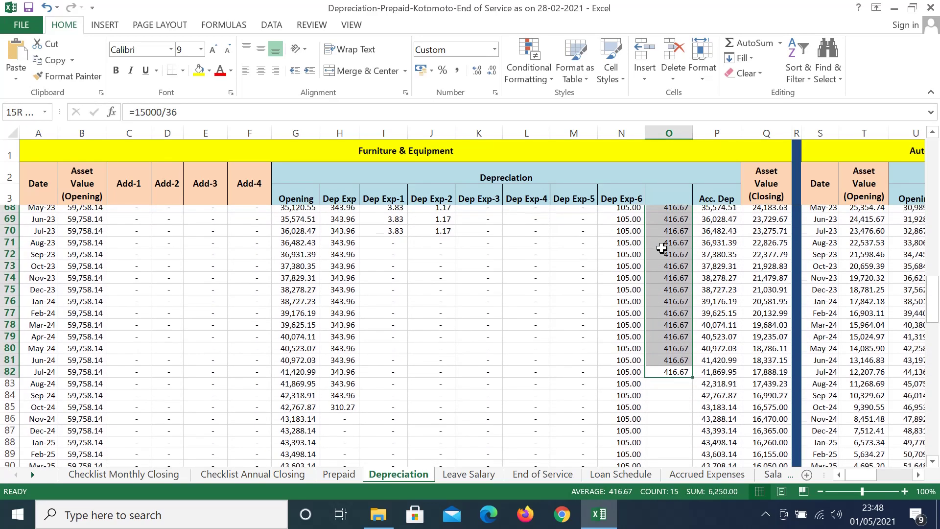
pyautogui.hotkey('shift', 'Up')
pyautogui.hotkey('shift', 'Up')
pyautogui.hotkey('shift', 'Up')
pyautogui.hotkey('shift', 'Up')
pyautogui.hotkey('shift', 'Up')
pyautogui.hotkey('shift', 'Up')
pyautogui.hotkey('shift', 'Up')
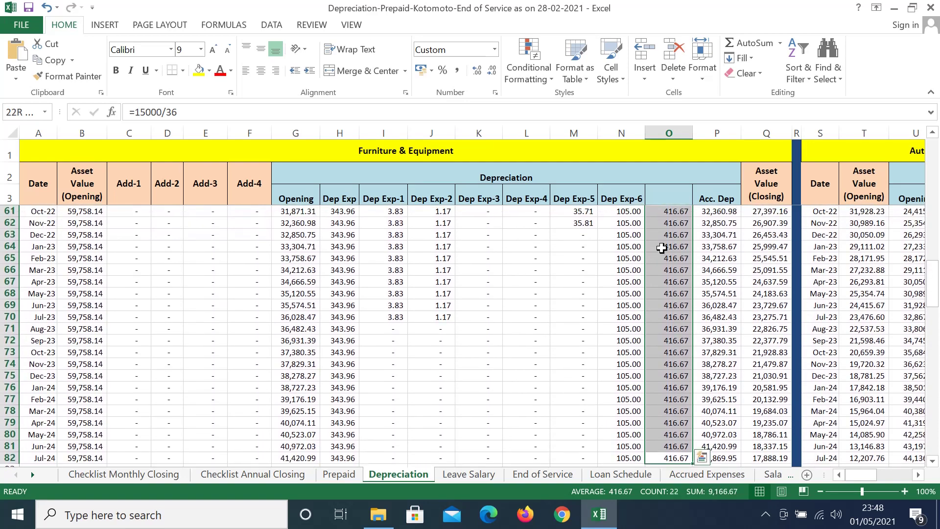
pyautogui.hotkey('shift', 'Up')
pyautogui.hotkey('shift', 'Up')
pyautogui.hotkey('shift', 'Up')
pyautogui.hotkey('shift', 'Up')
pyautogui.hotkey('shift', 'Up')
pyautogui.hotkey('shift', 'Up')
pyautogui.hotkey('shift', 'Up')
pyautogui.hotkey('shift', 'Up')
pyautogui.hotkey('shift', 'Up')
pyautogui.hotkey('shift', 'Up')
pyautogui.hotkey('shift', 'Up')
pyautogui.hotkey('shift', 'Up')
pyautogui.hotkey('shift', 'Up')
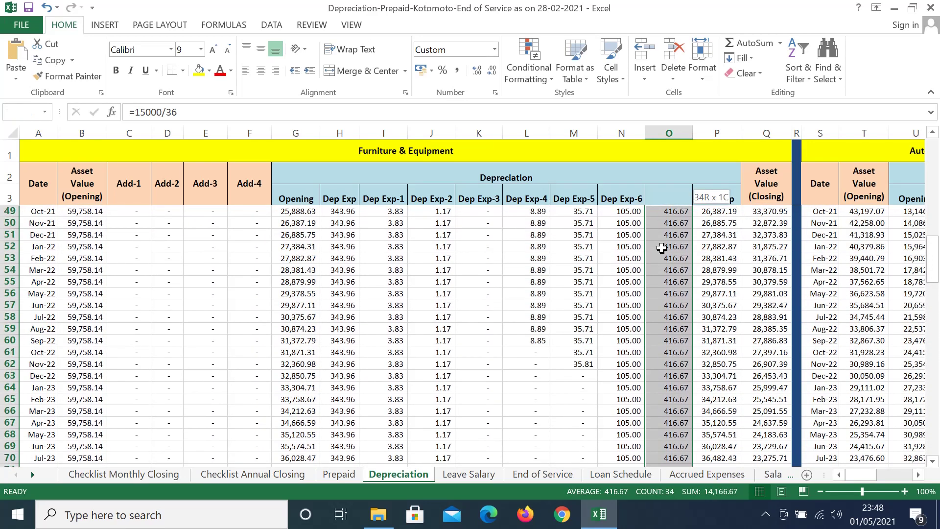
pyautogui.hotkey('shift', 'Up')
pyautogui.hotkey('shift', 'Up')
pyautogui.hotkey('shift', 'Up')
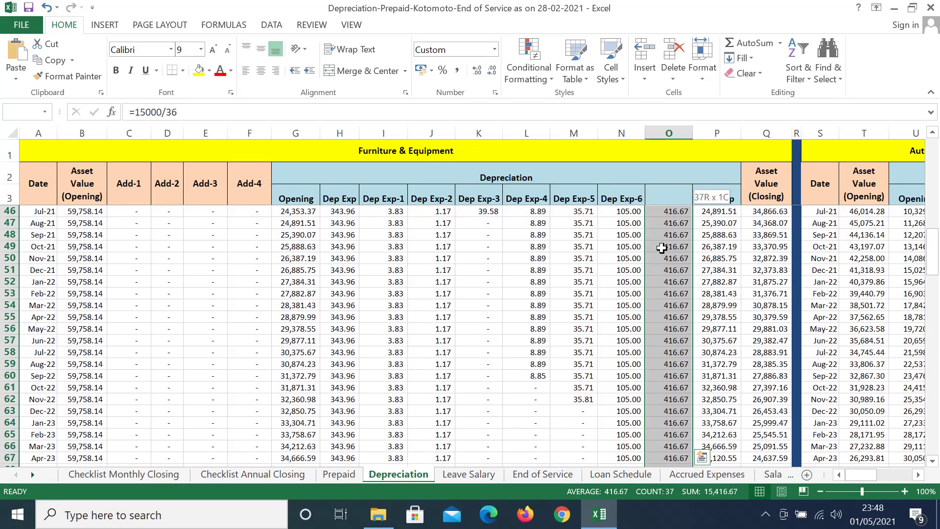
pyautogui.scroll(1, 661, 248)
pyautogui.hotkey('shift', 'Up')
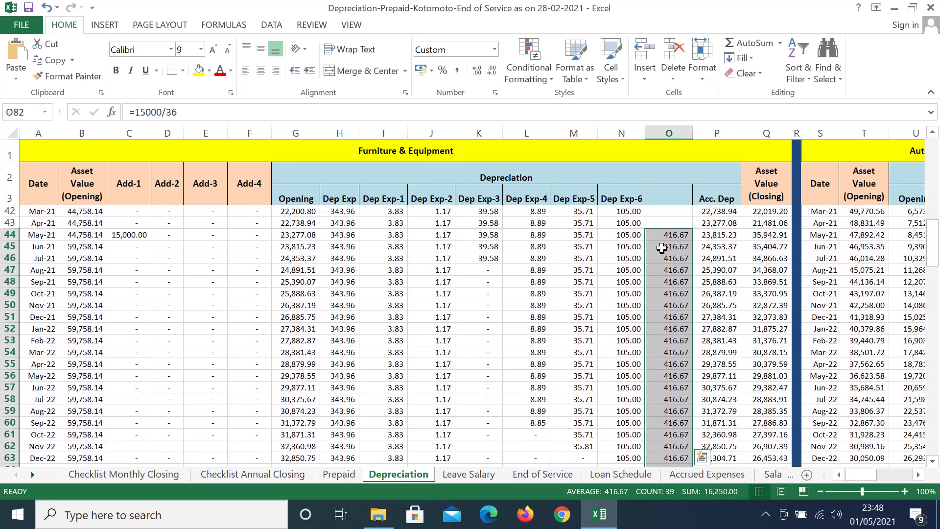
# Step: Clear the May, June and July 2024 charges from the new Furniture & Equipment depreciation column
pyautogui.press('Down')
pyautogui.press('Down')
pyautogui.press('Down')
pyautogui.press('Down')
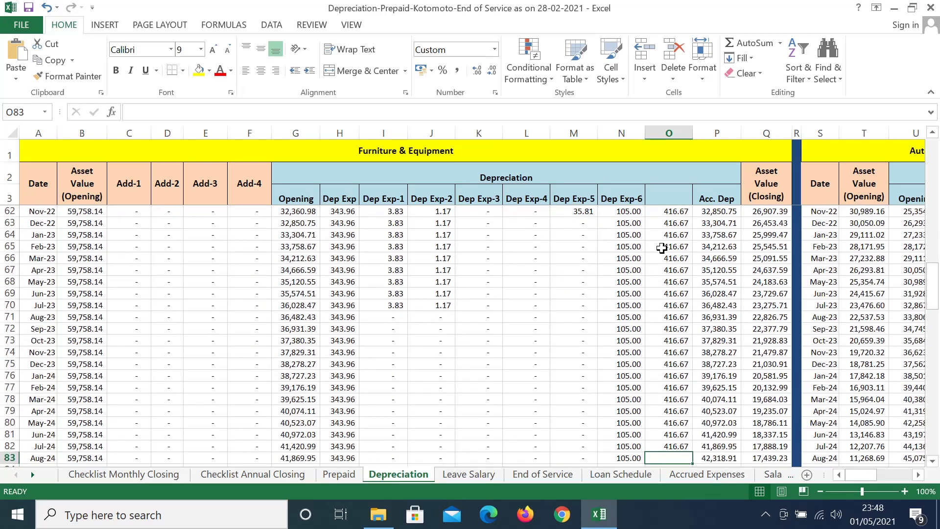
pyautogui.press('Up')
pyautogui.press('Up')
pyautogui.press('Up')
pyautogui.press('Up')
pyautogui.hotkey('shift', 'Up')
pyautogui.hotkey('shift', 'Up')
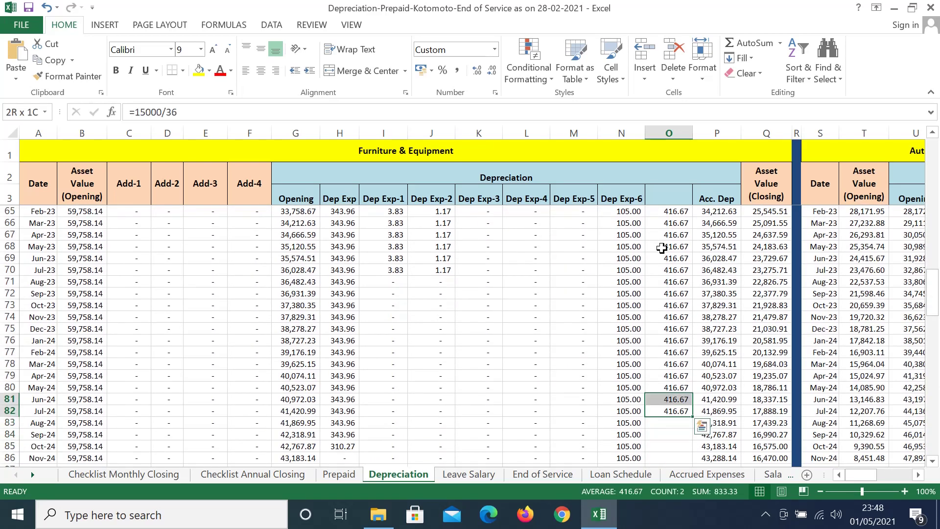
pyautogui.press('Delete')
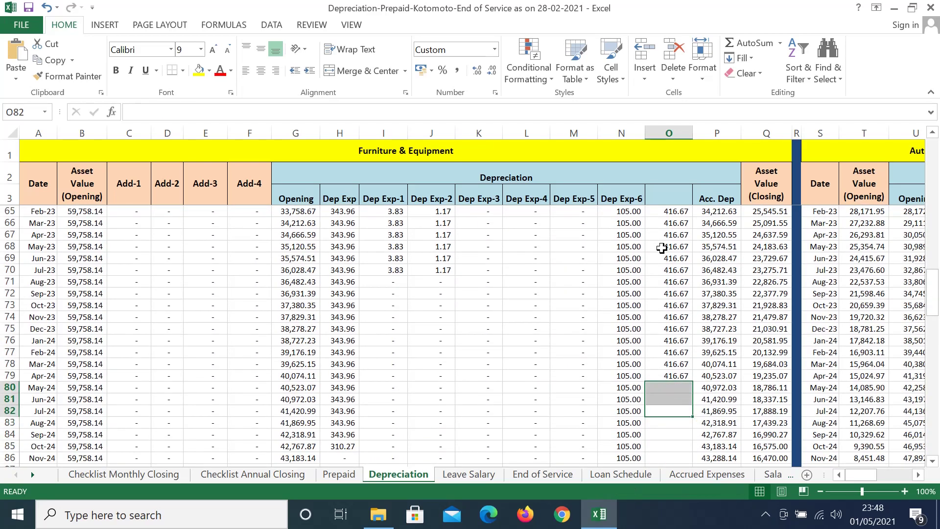
# Step: Review the remaining charges in the new depreciation column from April 2024 back to May 2021
pyautogui.press('Up')
pyautogui.press('Up')
pyautogui.press('Up')
pyautogui.press('Up')
pyautogui.press('Up')
pyautogui.press('Up')
pyautogui.press('Up')
pyautogui.press('Up')
pyautogui.press('Up')
pyautogui.press('Up')
pyautogui.press('Up')
pyautogui.press('Up')
pyautogui.press('Up')
pyautogui.press('Up')
pyautogui.press('Up')
pyautogui.press('Up')
pyautogui.press('Up')
pyautogui.press('Up')
pyautogui.press('Up')
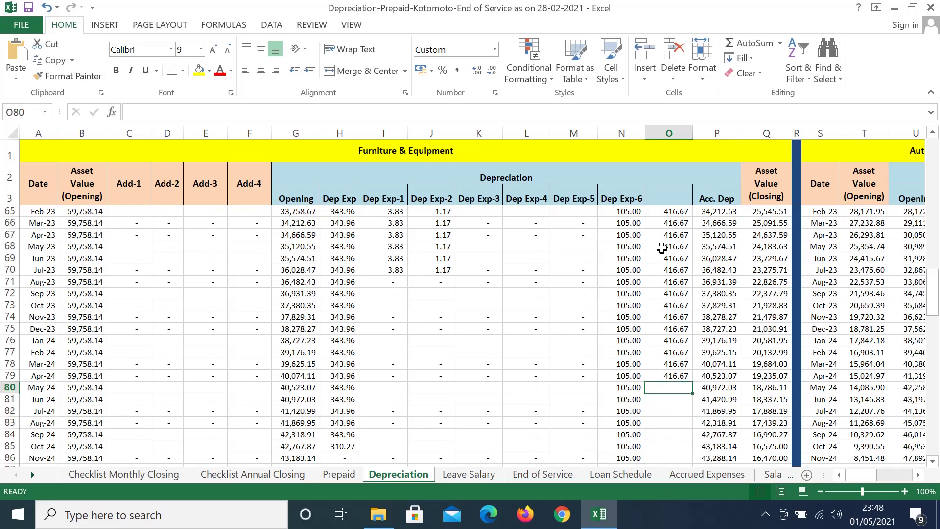
pyautogui.press('Up')
pyautogui.press('Up')
pyautogui.press('Up')
pyautogui.press('Up')
pyautogui.press('Up')
pyautogui.press('Up')
pyautogui.press('Up')
pyautogui.press('Up')
pyautogui.press('Up')
pyautogui.press('Up')
pyautogui.press('Up')
pyautogui.press('Up')
pyautogui.press('Up')
pyautogui.press('Up')
pyautogui.press('Up')
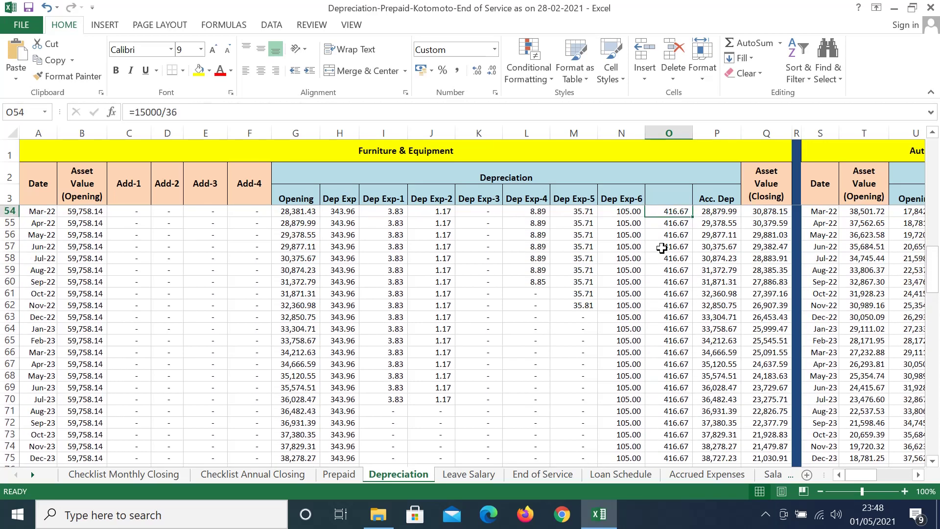
pyautogui.press('Up')
pyautogui.press('Up')
pyautogui.press('Up')
pyautogui.press('Up')
pyautogui.press('Up')
pyautogui.press('Up')
pyautogui.press('Up')
pyautogui.press('Up')
pyautogui.press('Up')
pyautogui.press('Up')
pyautogui.press('Up')
pyautogui.press('Up')
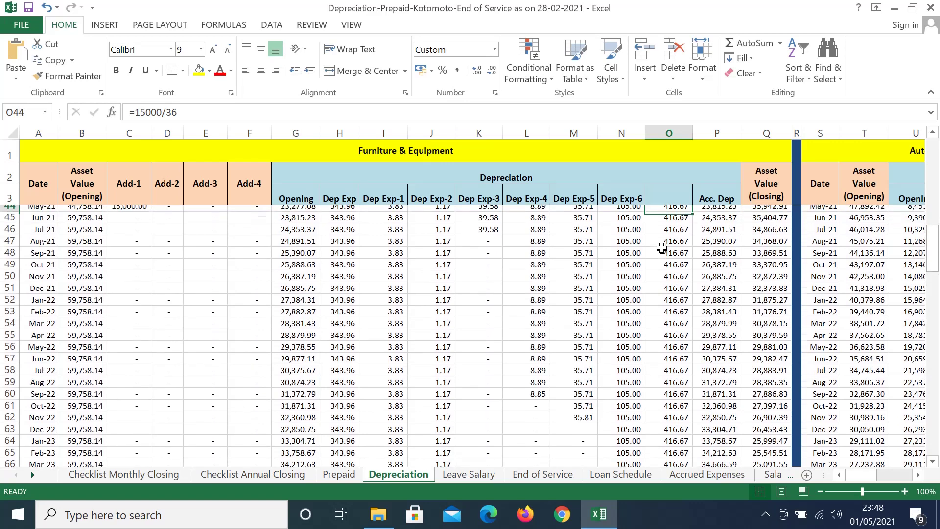
pyautogui.press('Down')
pyautogui.press('Down')
pyautogui.press('Down')
pyautogui.press('Down')
pyautogui.press('Down')
pyautogui.press('Down')
pyautogui.press('Down')
pyautogui.press('Down')
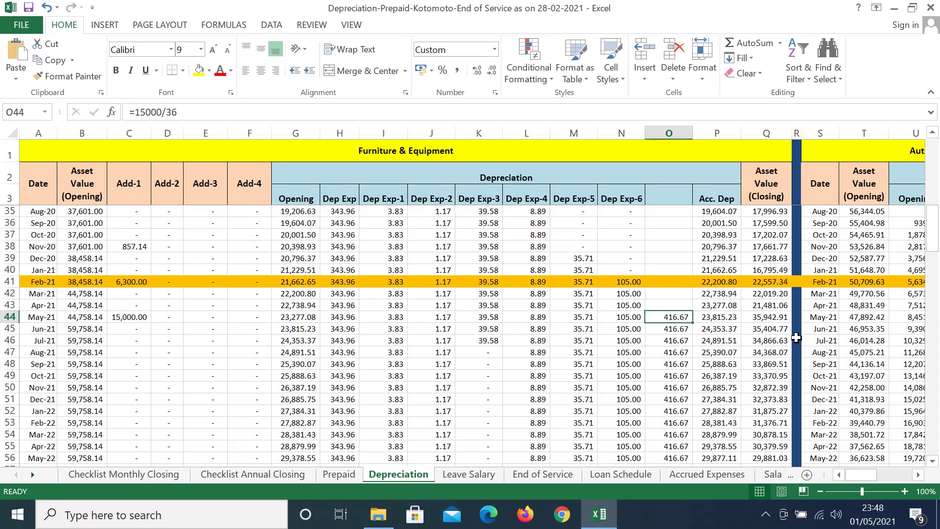
pyautogui.doubleClick(719, 317)
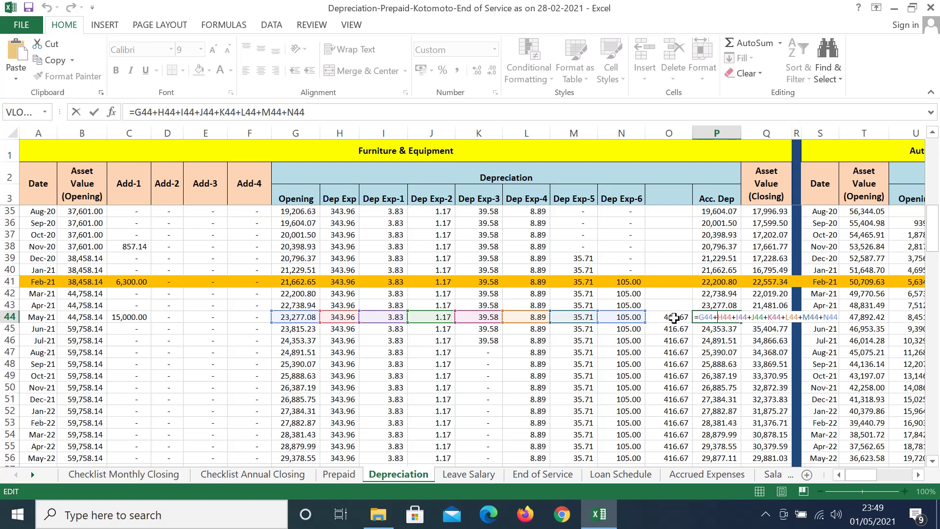
pyautogui.click(840, 316)
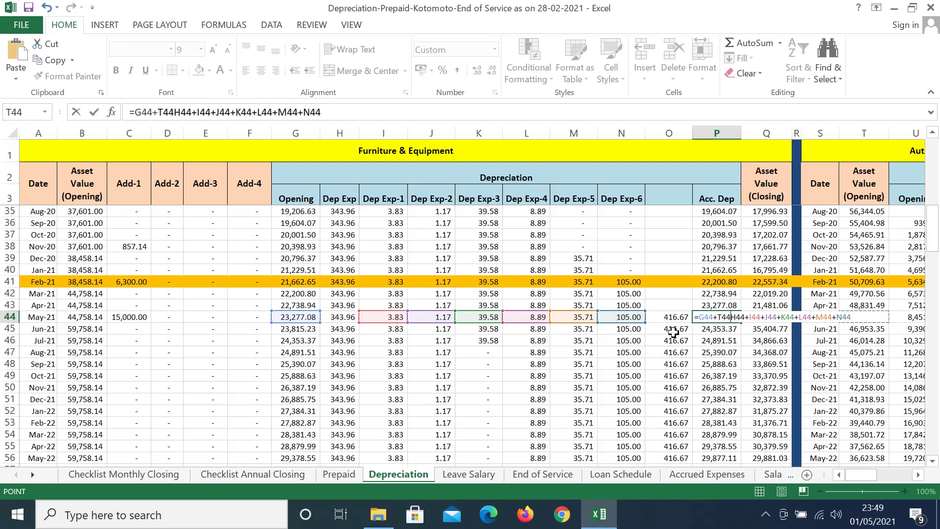
pyautogui.press('Escape')
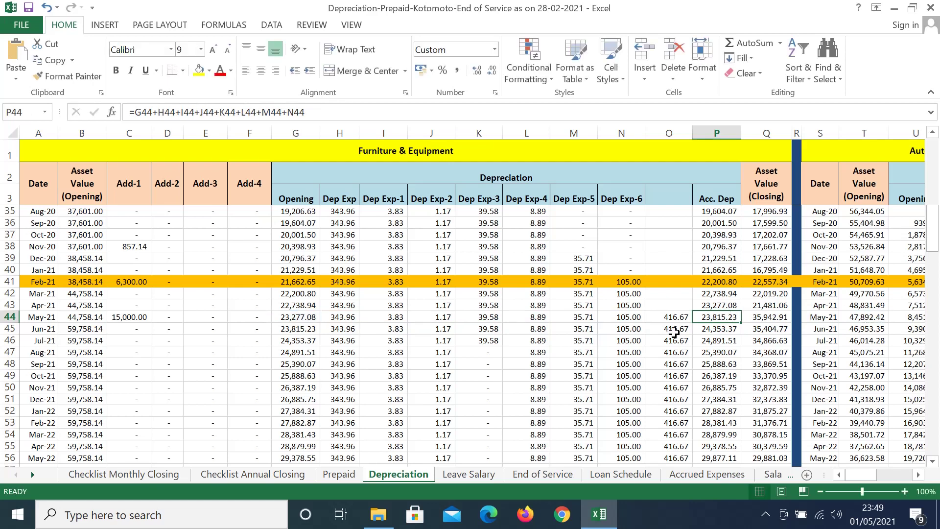
# Step: Add +O44 to the May 2021 Acc. Dep formula and fill it down through January 2026
pyautogui.doubleClick(721, 317)
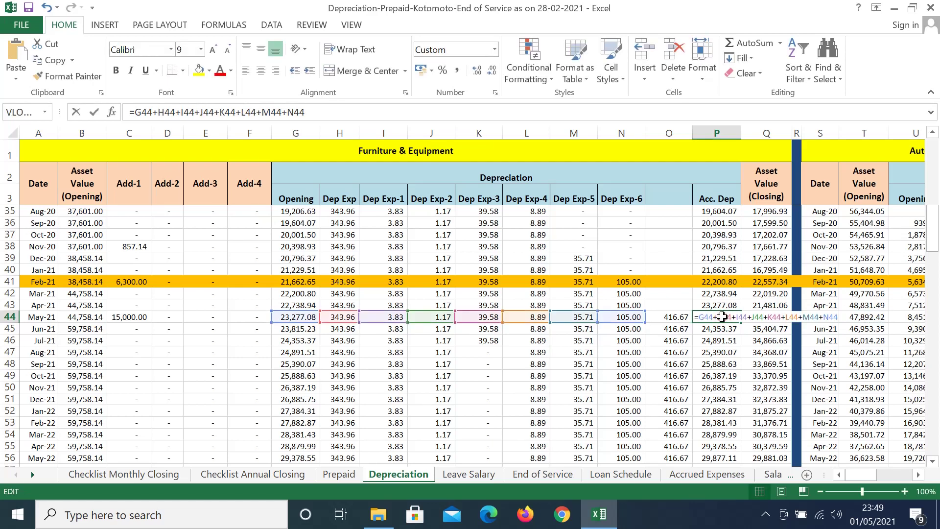
pyautogui.click(434, 112)
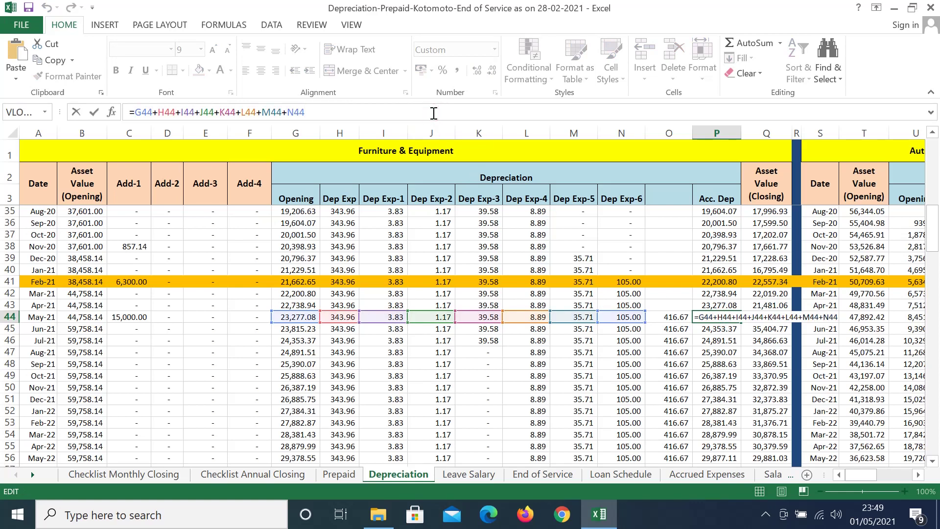
pyautogui.write('+')
pyautogui.click(666, 315)
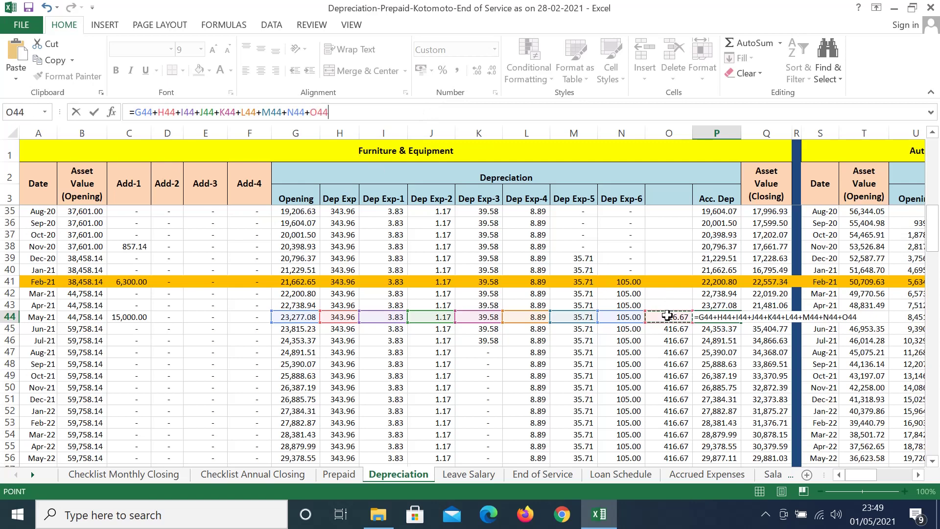
pyautogui.press('Return')
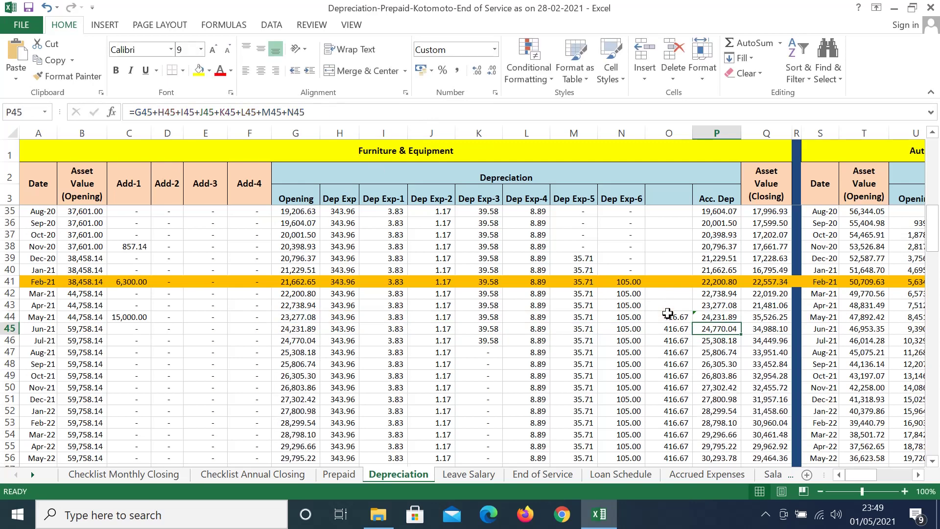
pyautogui.click(725, 317)
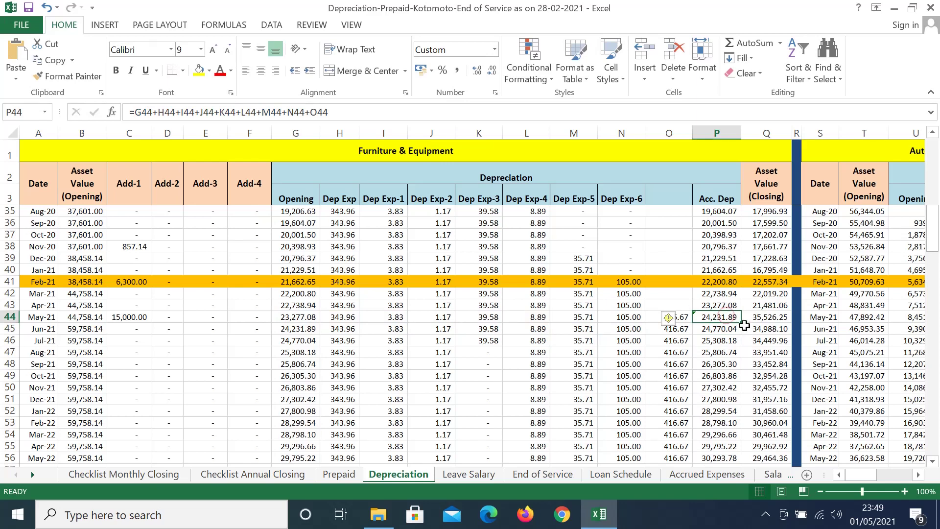
pyautogui.moveTo(742, 323); pyautogui.dragTo(737, 440)
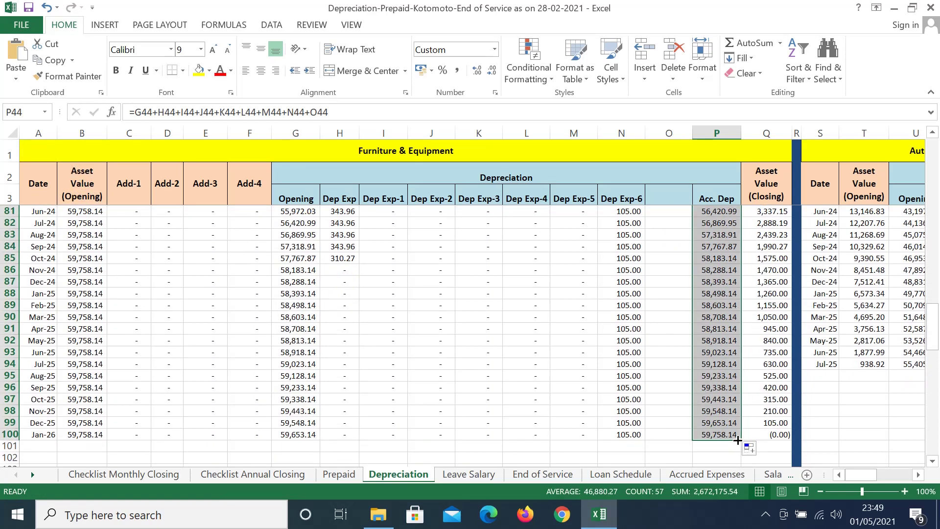
# Step: Check the January 2026 closing asset value of Furniture & Equipment against its date
pyautogui.click(767, 434)
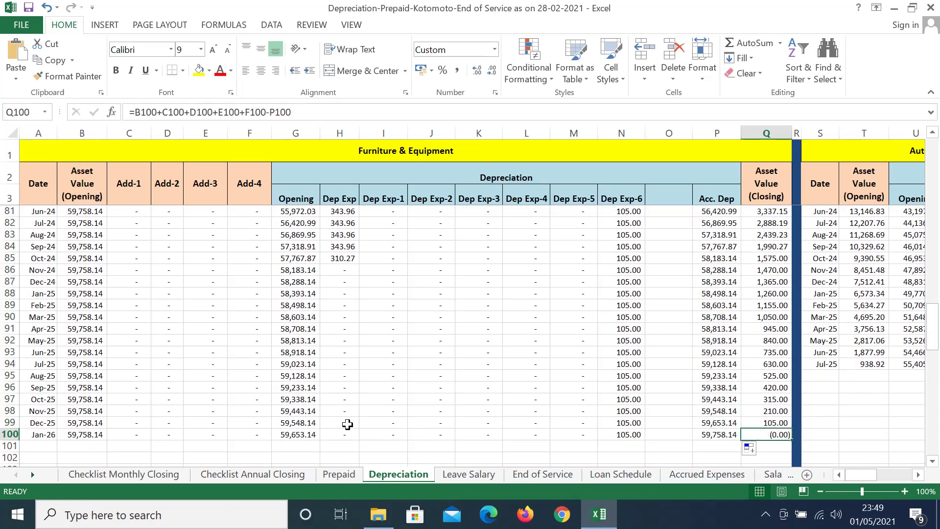
pyautogui.click(39, 433)
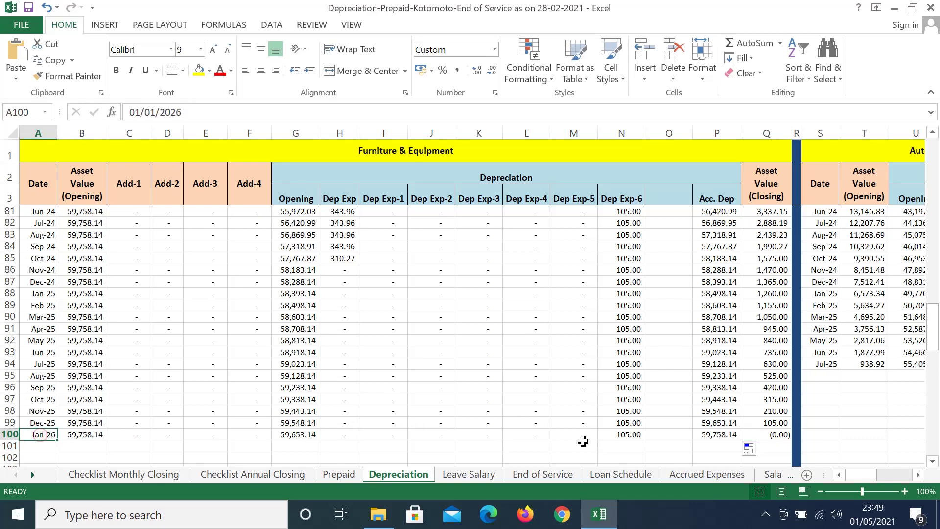
pyautogui.click(759, 436)
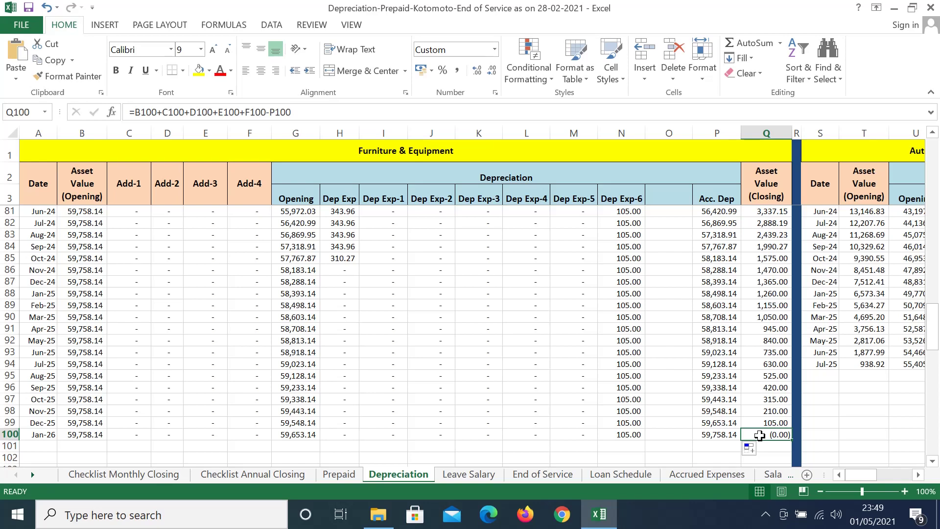
# Step: Review the Furniture & Equipment closing asset values from May 2025 back to January 2021, then inspect the May 2021 charge in the new column
pyautogui.click(778, 342)
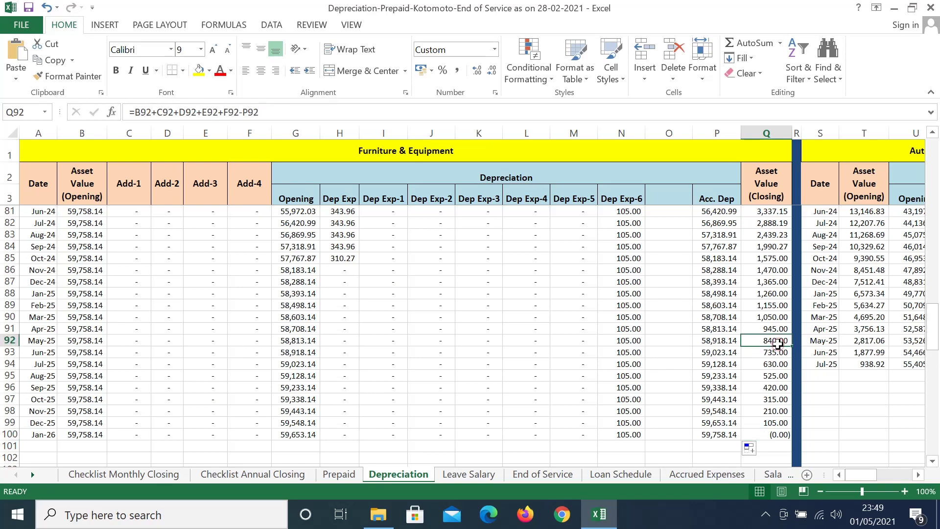
pyautogui.press('Up')
pyautogui.press('Up')
pyautogui.press('Up')
pyautogui.press('Up')
pyautogui.press('Up')
pyautogui.press('Up')
pyautogui.press('Up')
pyautogui.press('Up')
pyautogui.press('Up')
pyautogui.press('Up')
pyautogui.press('Up')
pyautogui.press('Up')
pyautogui.press('Up')
pyautogui.press('Up')
pyautogui.press('Up')
pyautogui.press('Up')
pyautogui.press('Up')
pyautogui.press('Up')
pyautogui.press('Up')
pyautogui.press('Up')
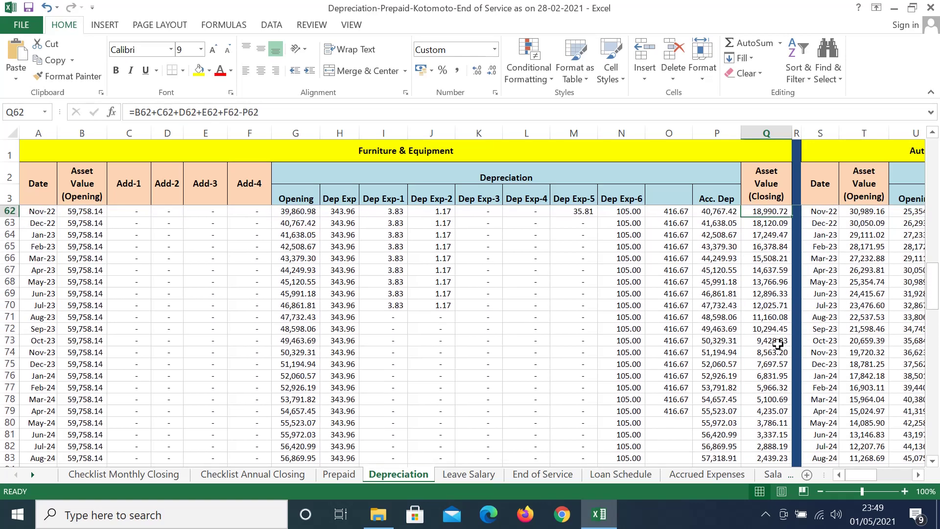
pyautogui.press('Up')
pyautogui.press('Up')
pyautogui.press('Up')
pyautogui.press('Up')
pyautogui.press('Up')
pyautogui.press('Up')
pyautogui.press('Up')
pyautogui.press('Up')
pyautogui.press('Up')
pyautogui.press('Up')
pyautogui.press('Up')
pyautogui.press('Up')
pyautogui.press('Up')
pyautogui.press('Up')
pyautogui.press('Up')
pyautogui.press('Up')
pyautogui.press('Up')
pyautogui.press('Up')
pyautogui.press('Up')
pyautogui.press('Up')
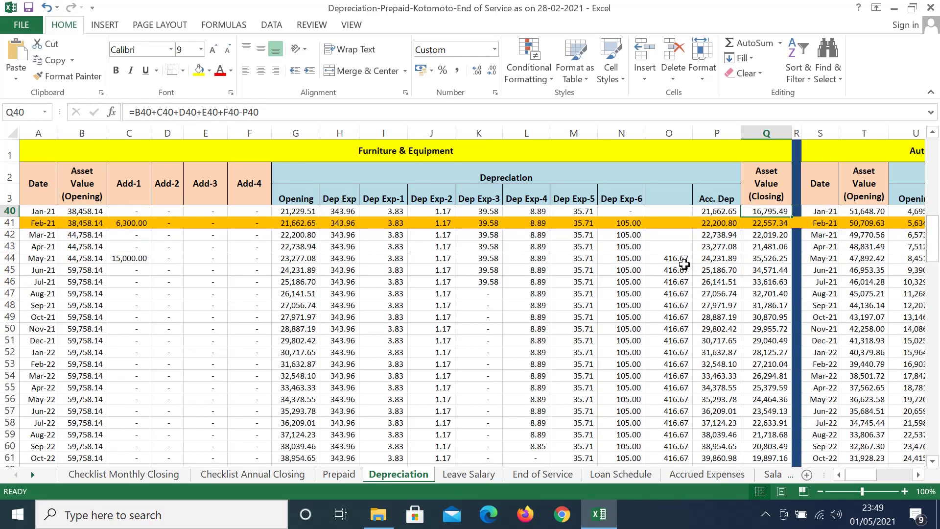
pyautogui.click(670, 258)
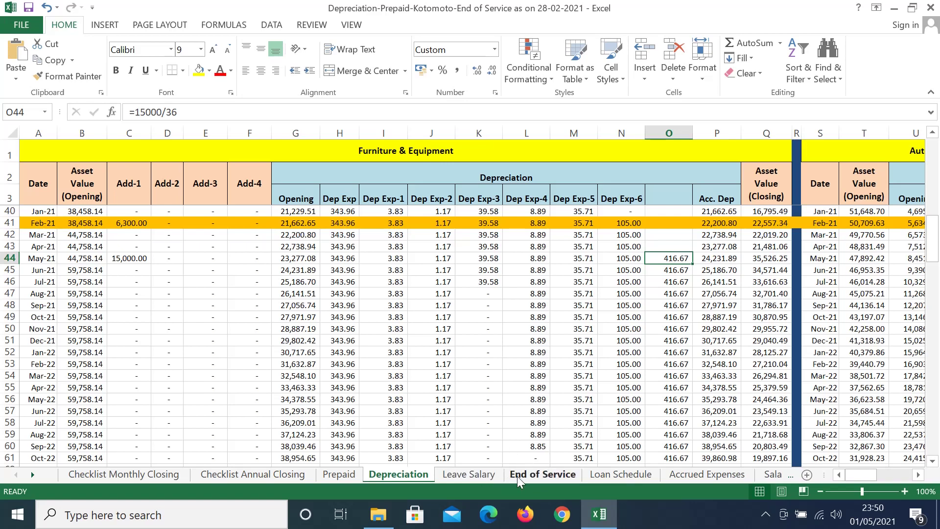
# Step: Open the Loan Schedule sheet and examine the February 2021 opening principal, opening interest and installment interest of the Peagout Partner car loan
pyautogui.click(612, 473)
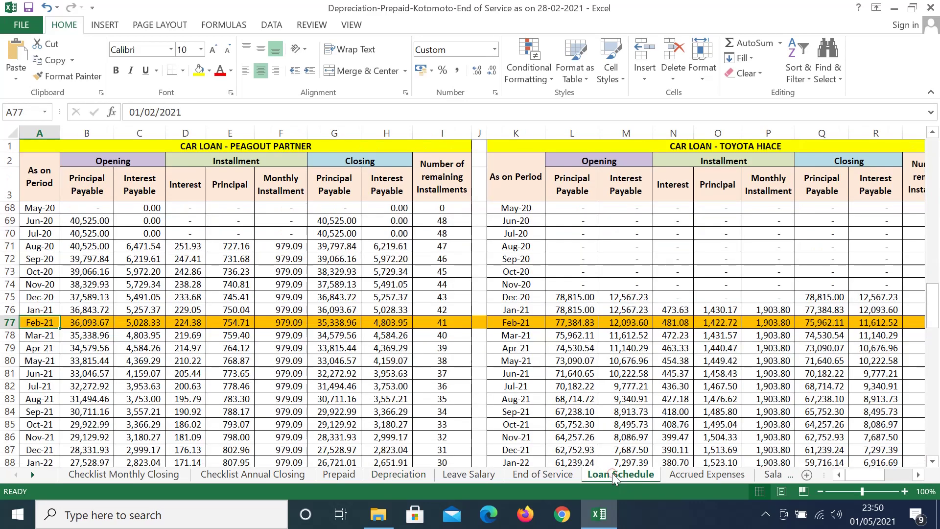
pyautogui.click(194, 334)
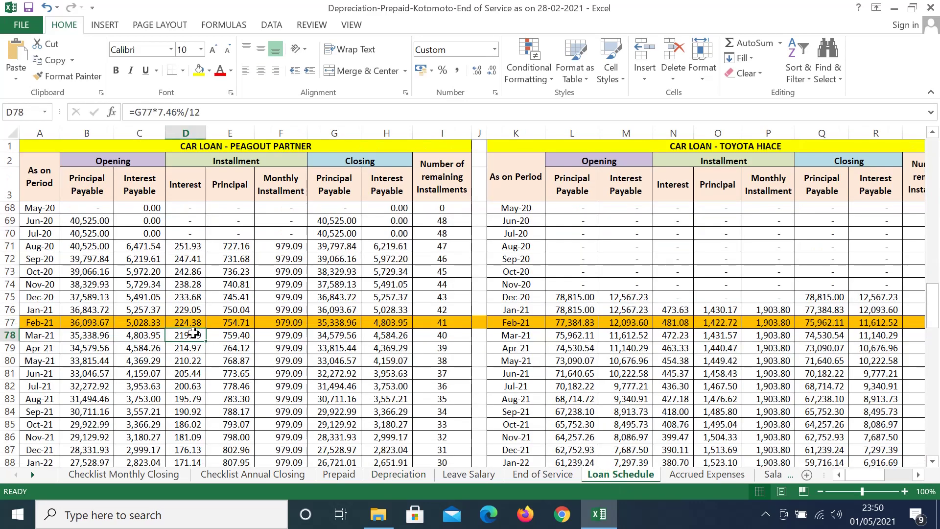
pyautogui.click(47, 322)
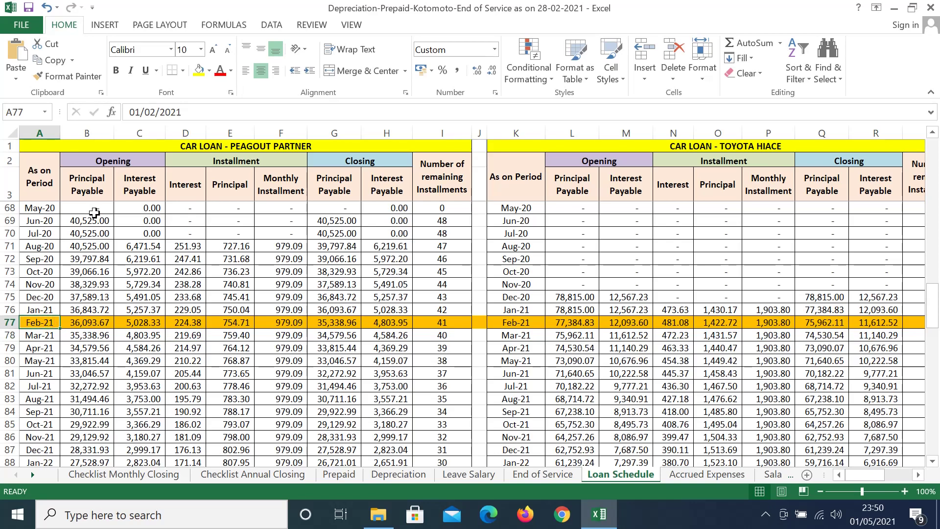
pyautogui.click(88, 323)
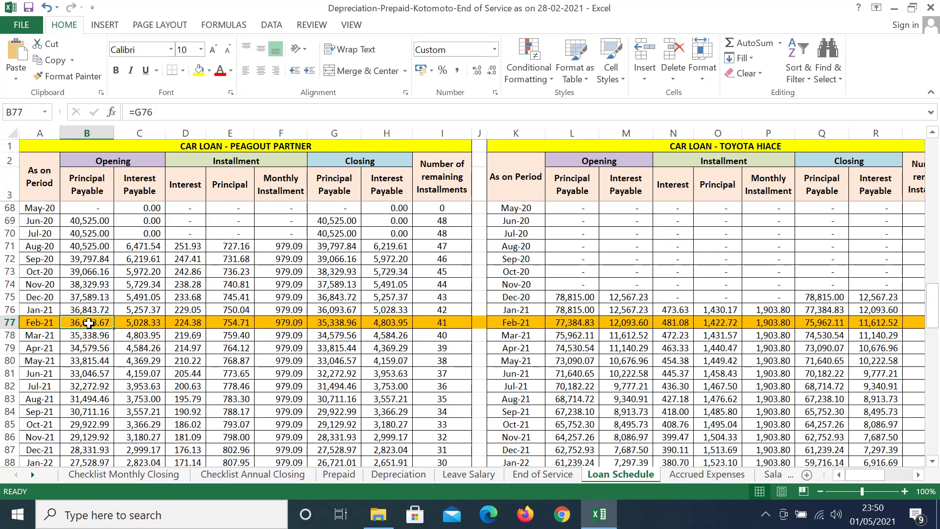
pyautogui.click(135, 323)
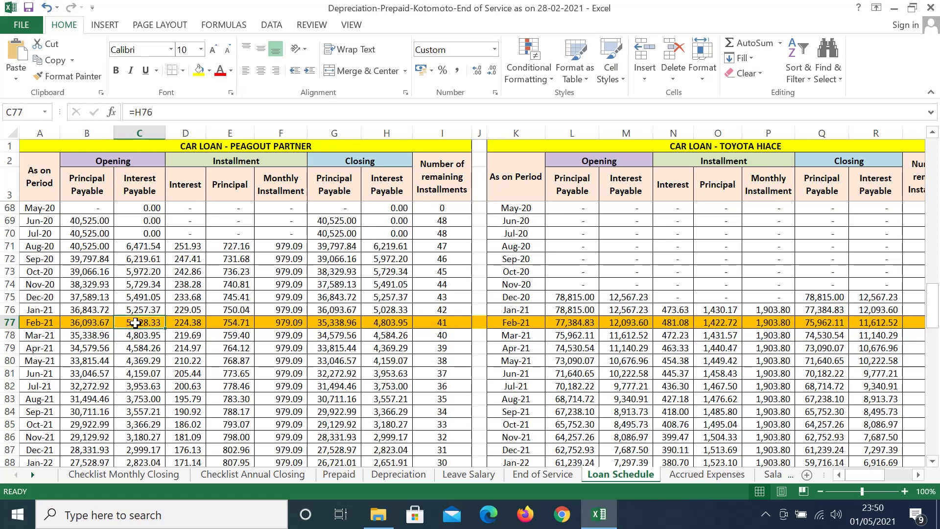
pyautogui.click(175, 322)
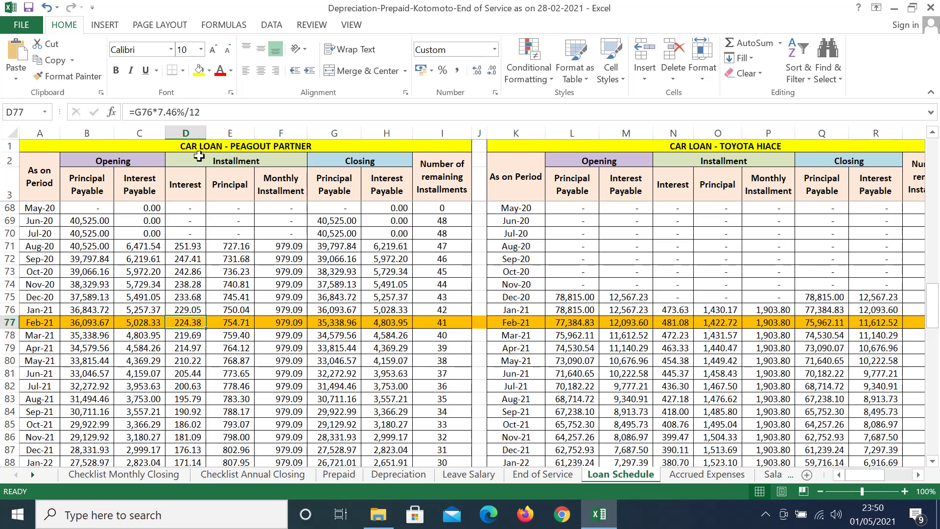
# Step: Examine the Peagout Partner loan's Opening and Installment sections, including the August 2020 monthly installment, principal and interest formulas
pyautogui.click(130, 160)
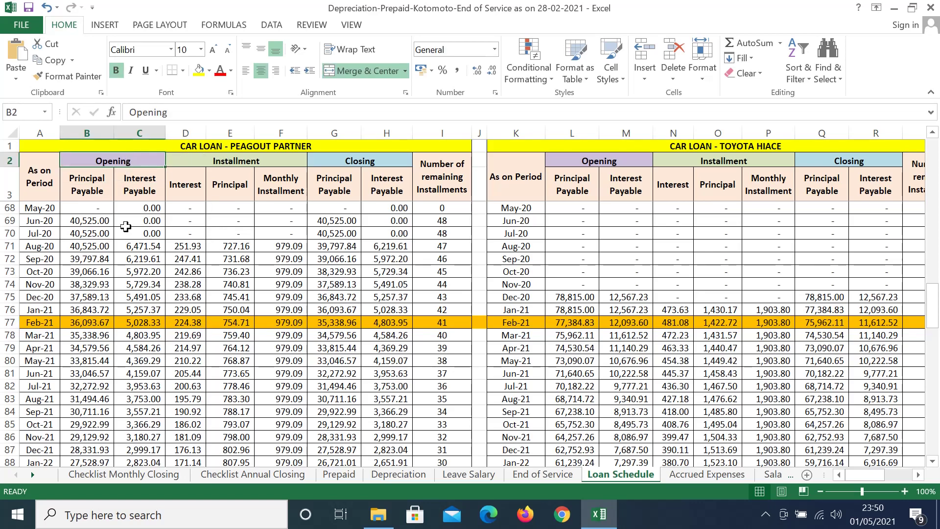
pyautogui.click(139, 272)
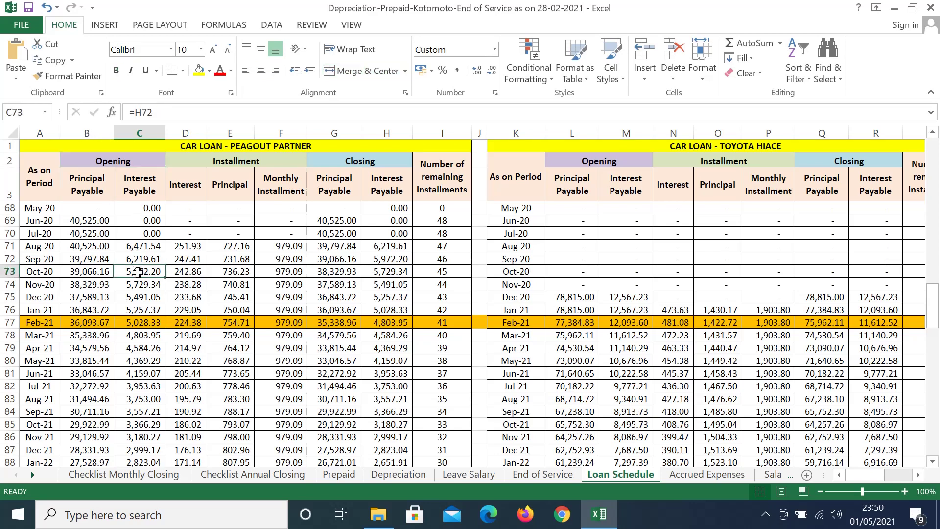
pyautogui.click(225, 160)
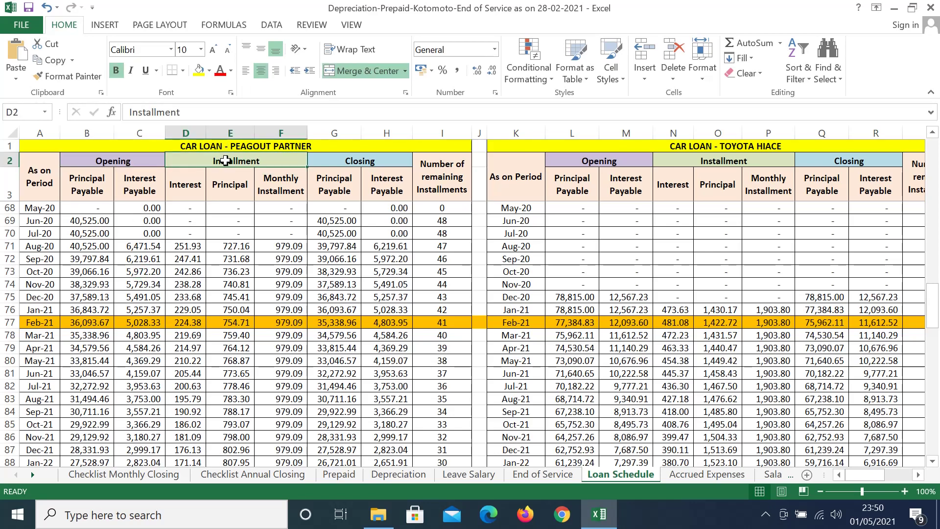
pyautogui.click(272, 247)
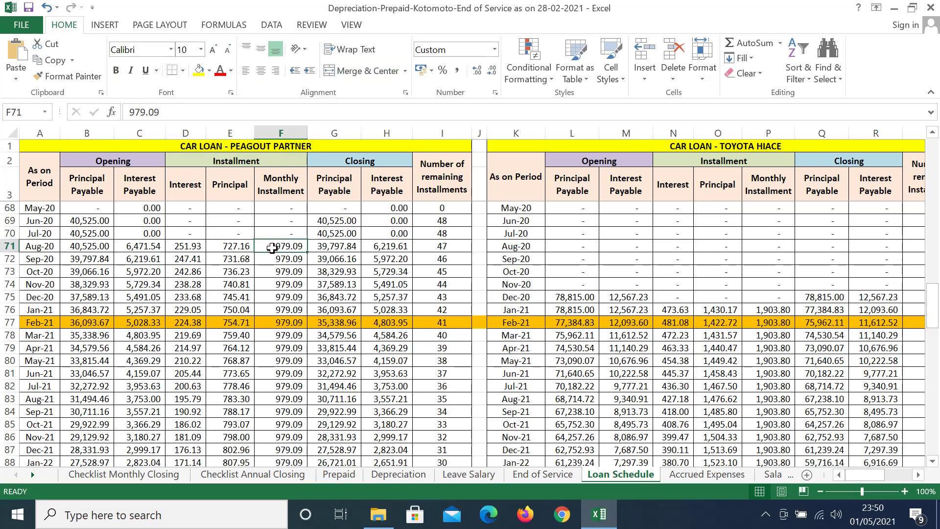
pyautogui.click(237, 246)
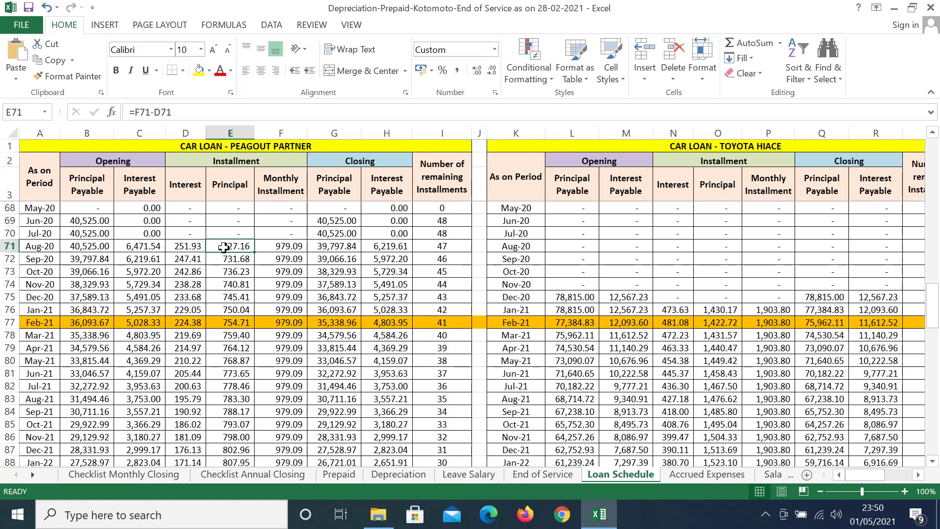
pyautogui.click(174, 247)
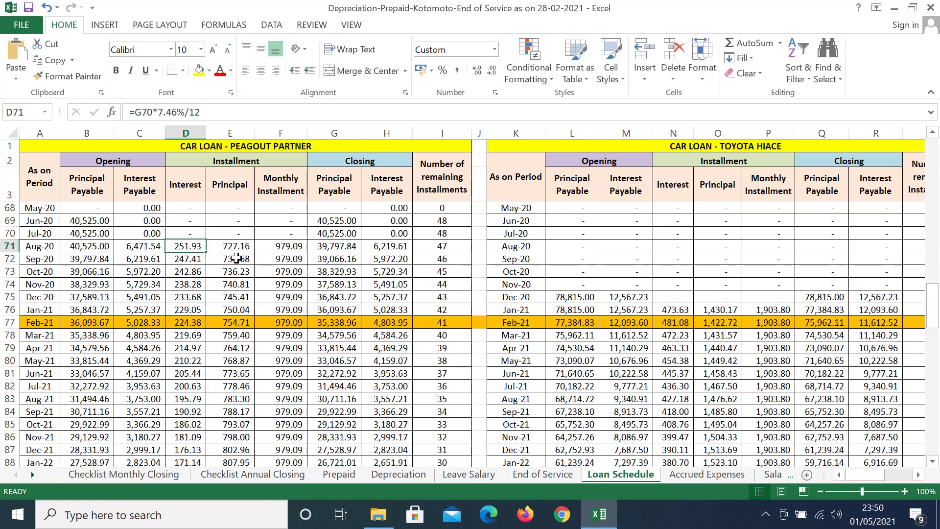
# Step: Compare the Peagout Partner loan's installment interest and principal formulas across the months from August to December 2020
pyautogui.moveTo(179, 246); pyautogui.dragTo(188, 373)
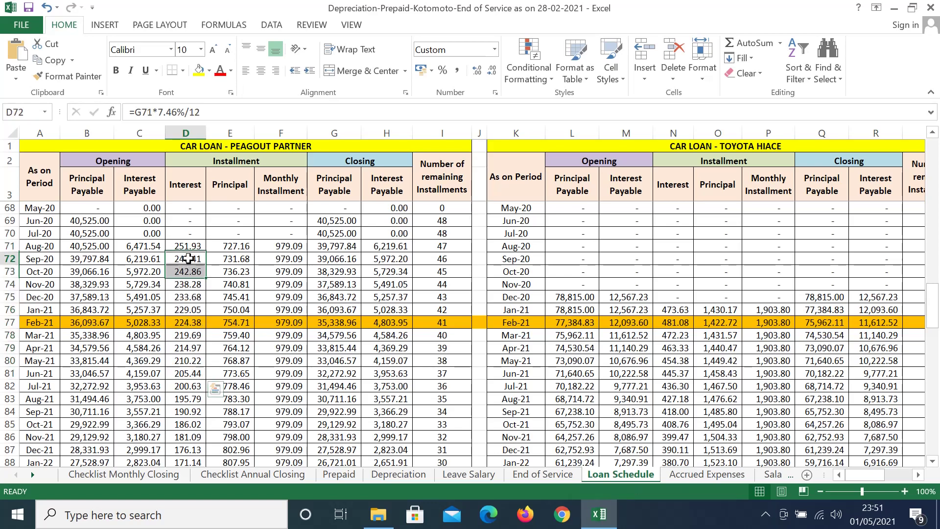
pyautogui.click(188, 261)
pyautogui.click(187, 271)
pyautogui.click(187, 288)
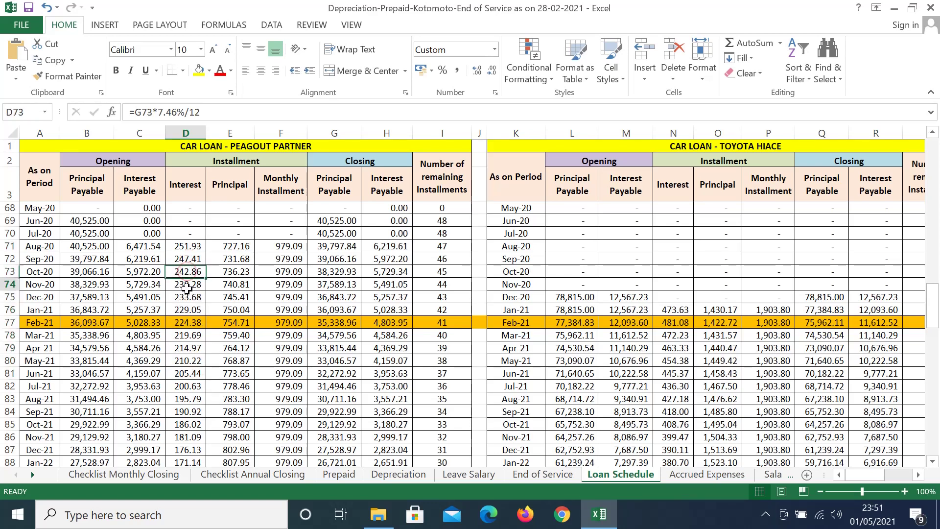
pyautogui.click(228, 268)
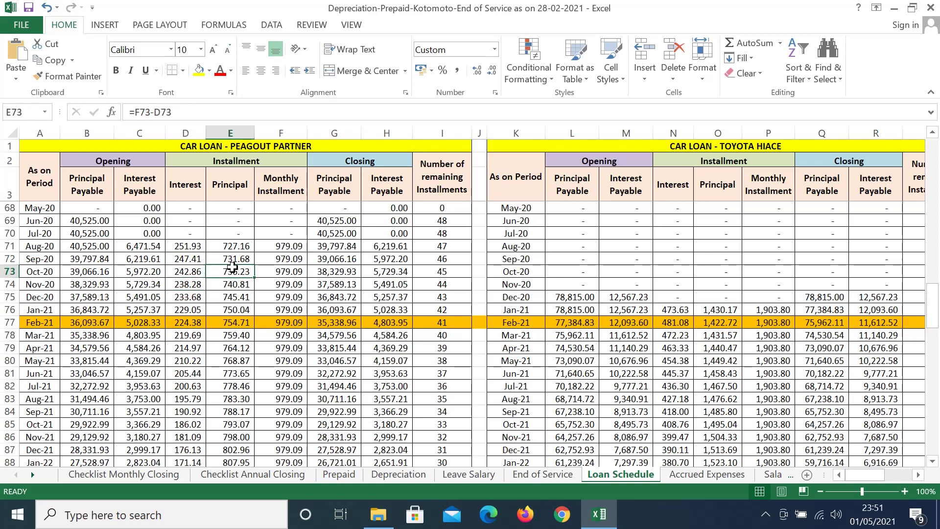
pyautogui.click(233, 295)
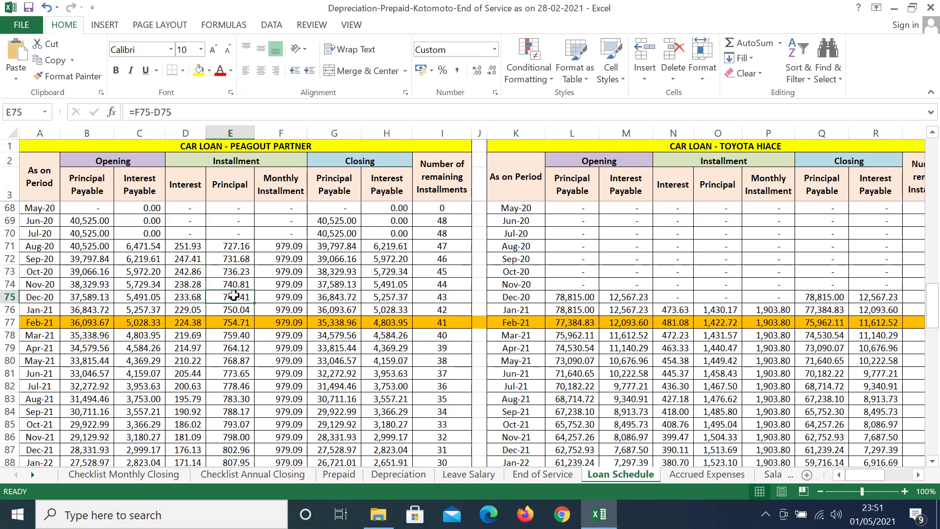
# Step: Examine how the August 2020 monthly installment of the Peagout Partner loan splits into its interest and principal parts
pyautogui.click(280, 246)
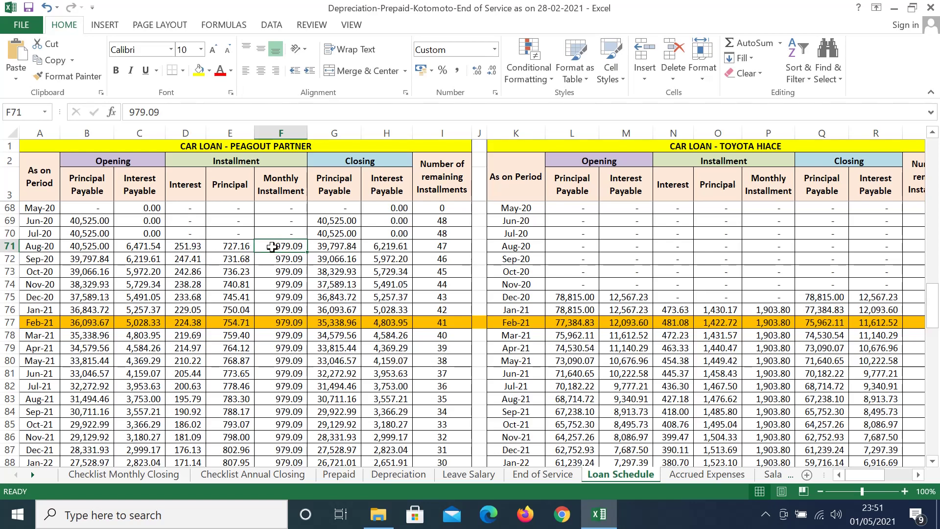
pyautogui.click(192, 246)
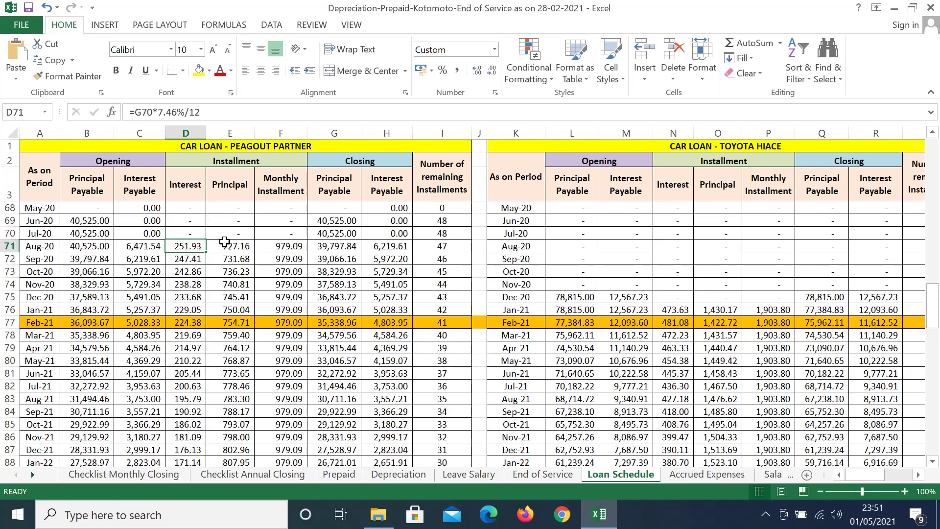
pyautogui.click(241, 161)
pyautogui.click(269, 246)
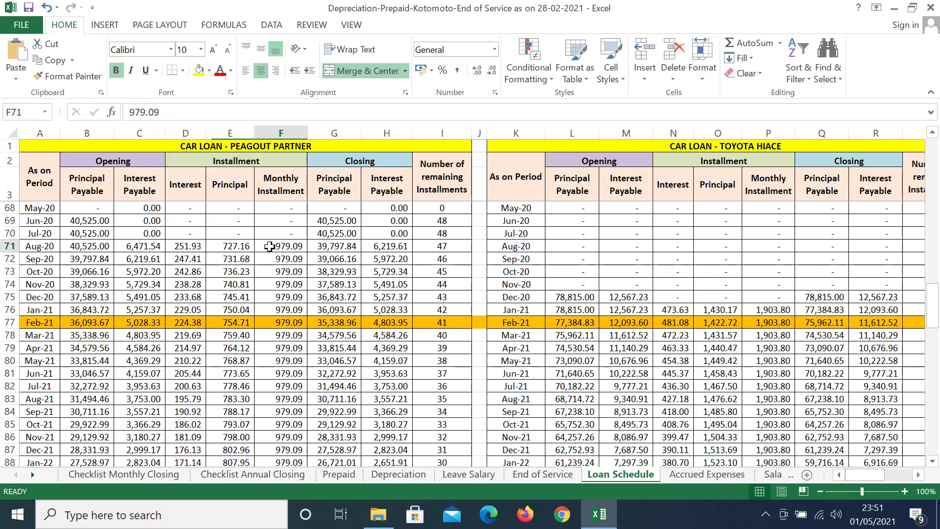
pyautogui.click(193, 246)
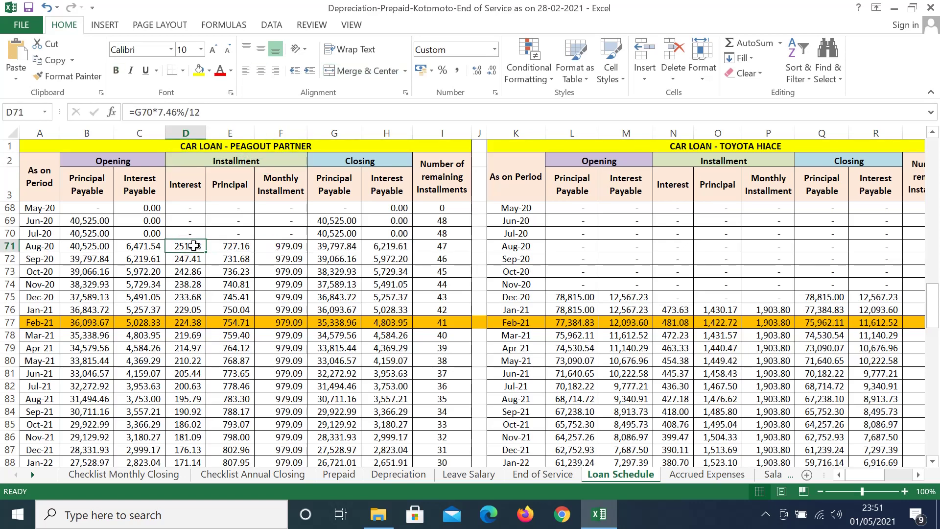
pyautogui.click(225, 248)
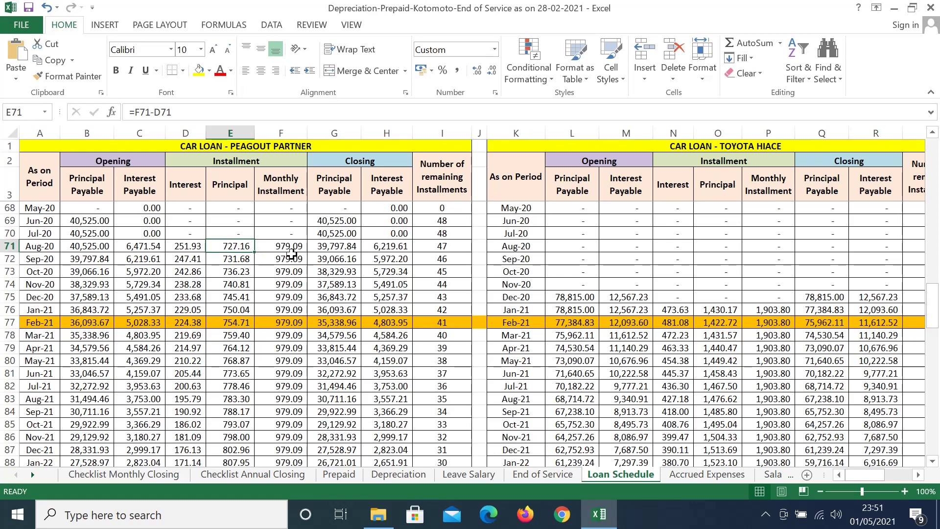
pyautogui.click(191, 247)
pyautogui.click(219, 246)
pyautogui.click(273, 246)
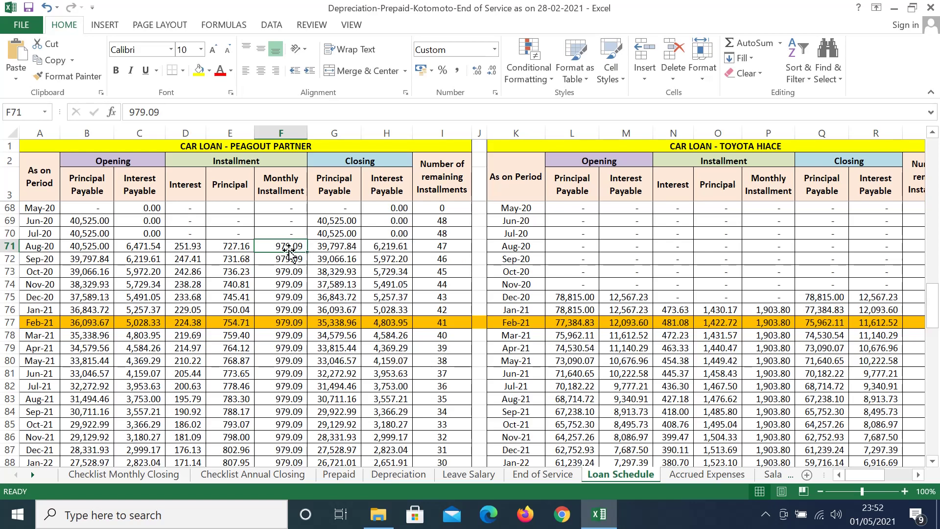
pyautogui.click(241, 246)
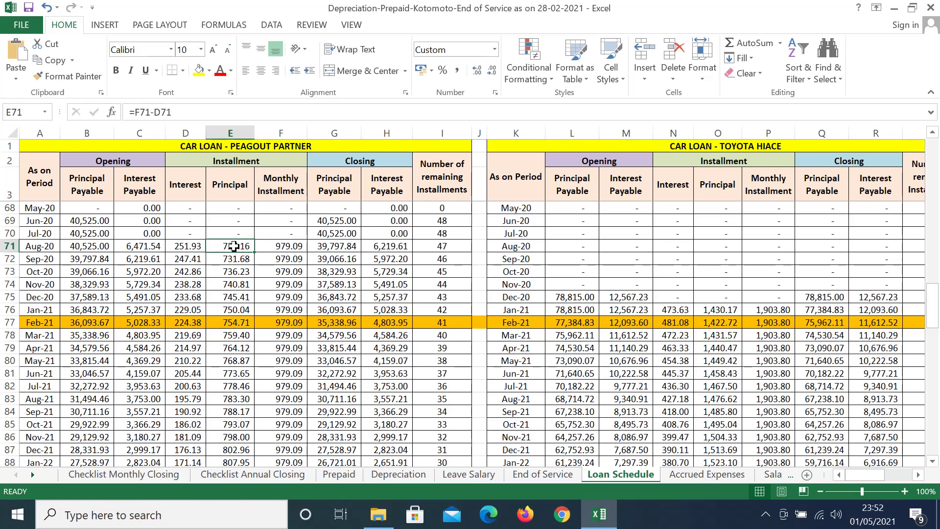
pyautogui.click(195, 245)
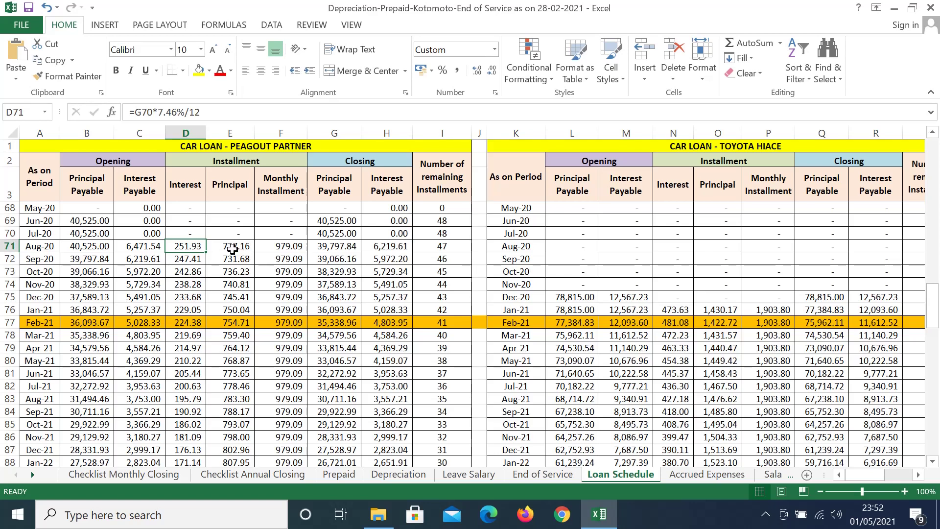
# Step: Inspect the August 2020 closing principal formula and go through the Opening, Installment and Closing sections of the Peagout Partner loan
pyautogui.click(326, 242)
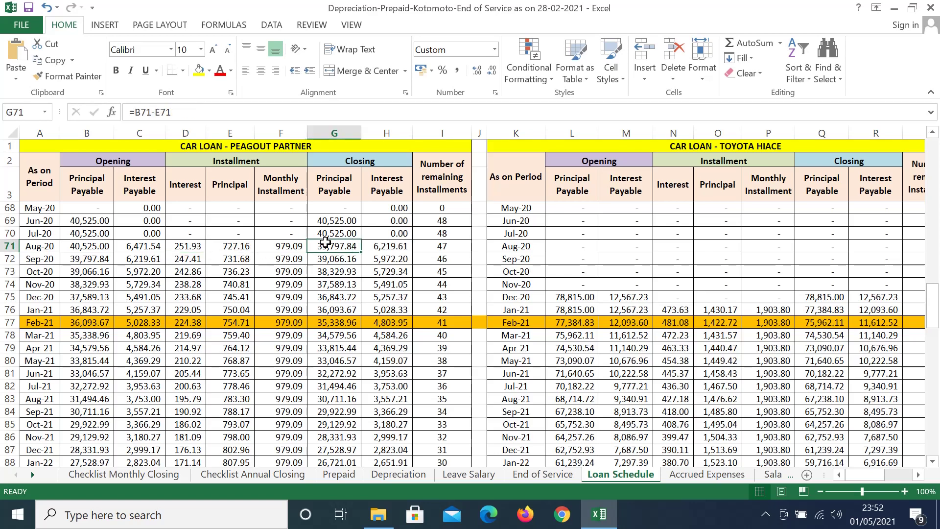
pyautogui.click(348, 161)
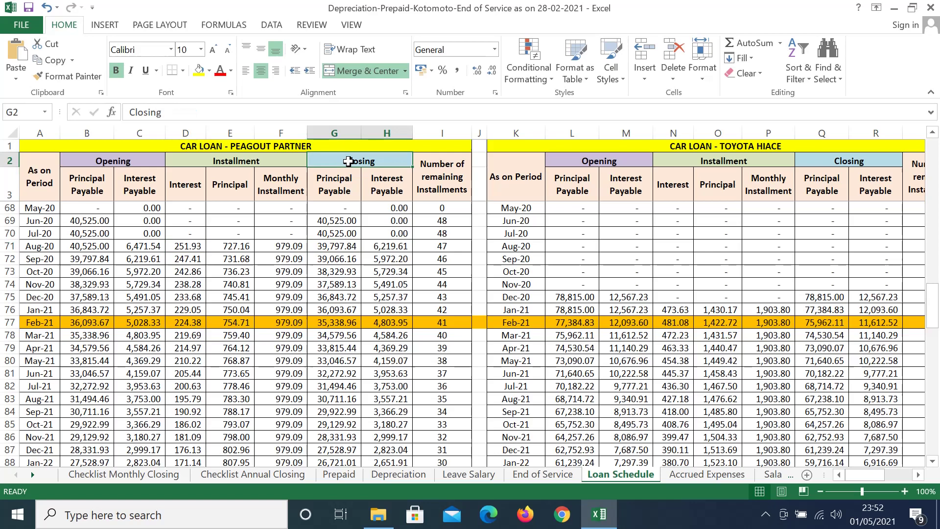
pyautogui.click(132, 161)
pyautogui.click(217, 160)
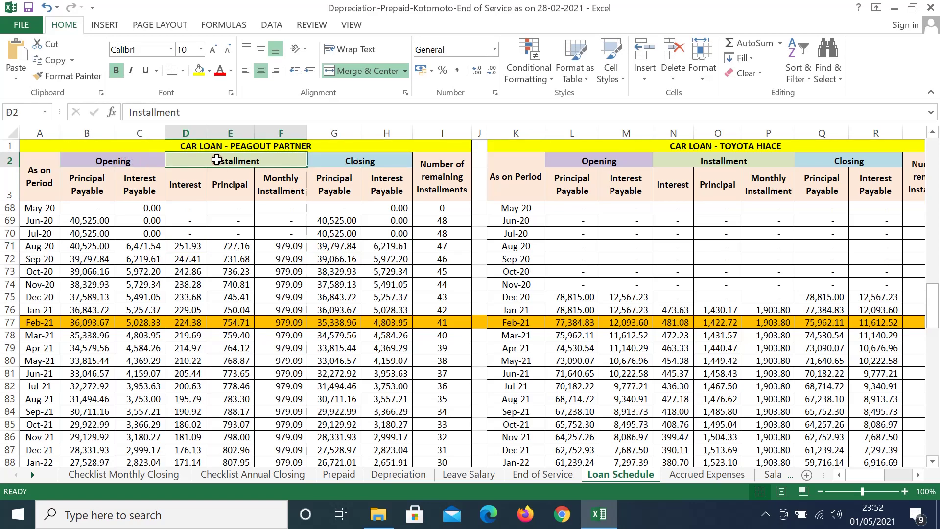
pyautogui.click(341, 157)
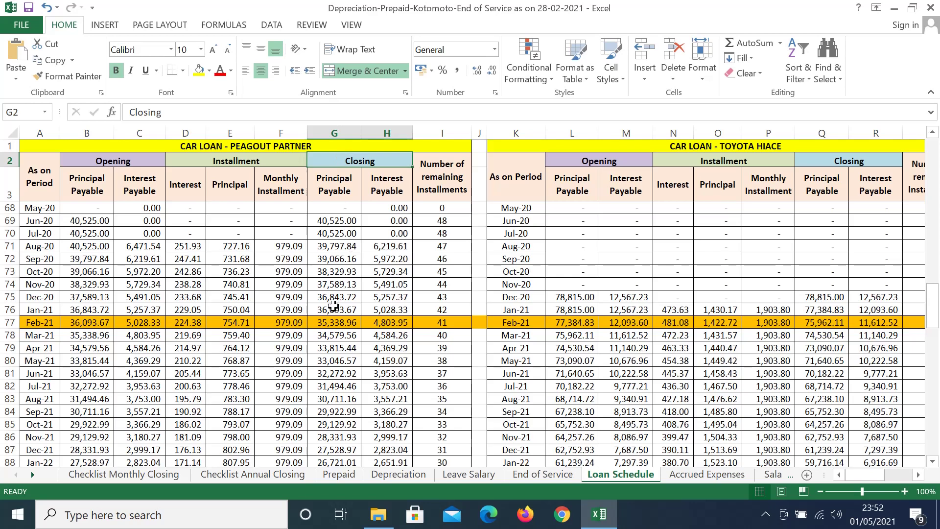
# Step: Trace the February 2021 closing principal formula of the Peagout Partner loan to its opening and installment principal cells
pyautogui.click(329, 322)
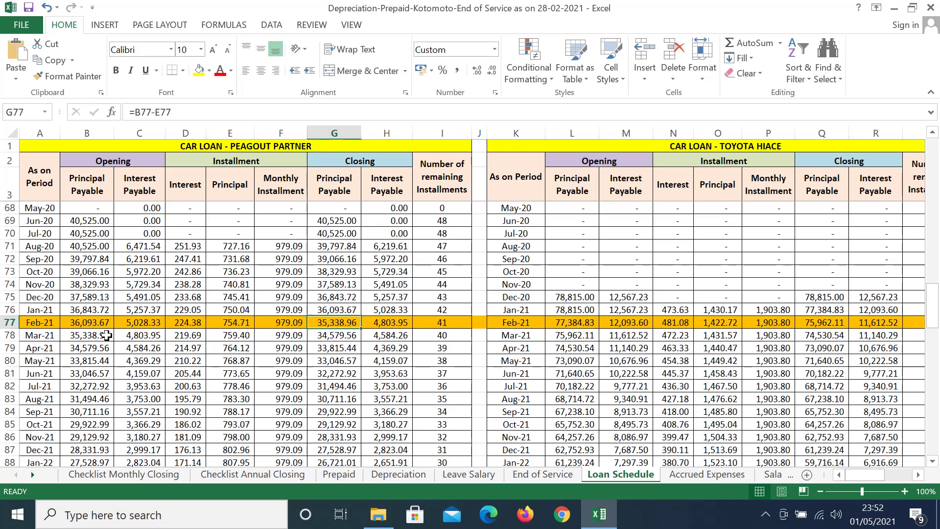
pyautogui.click(81, 324)
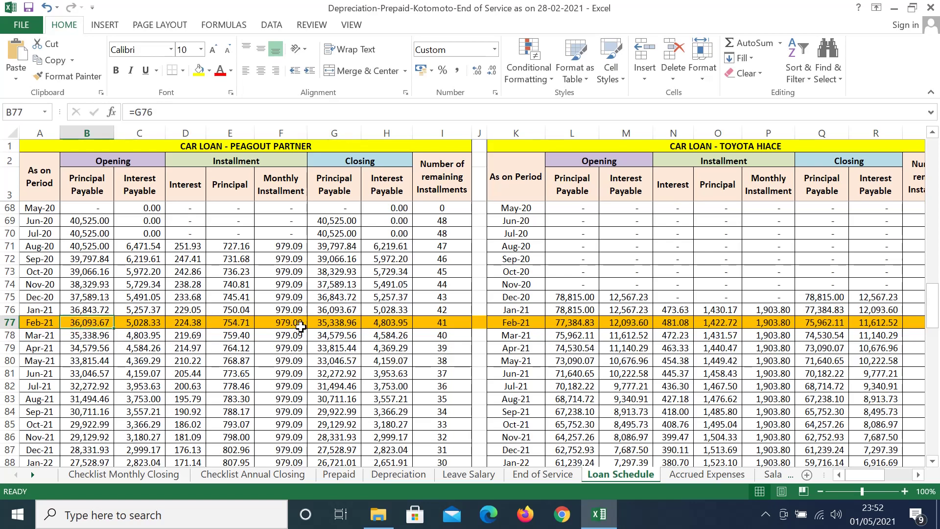
pyautogui.doubleClick(341, 321)
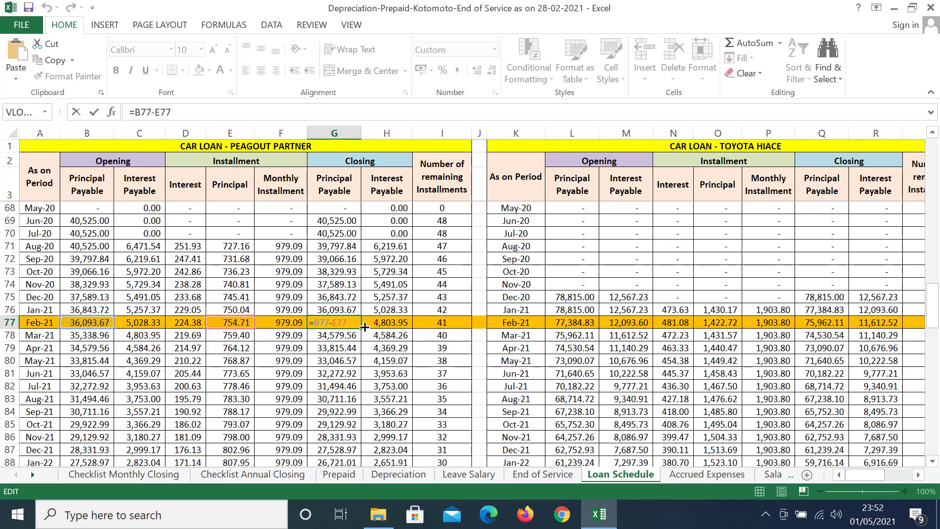
pyautogui.press('Return')
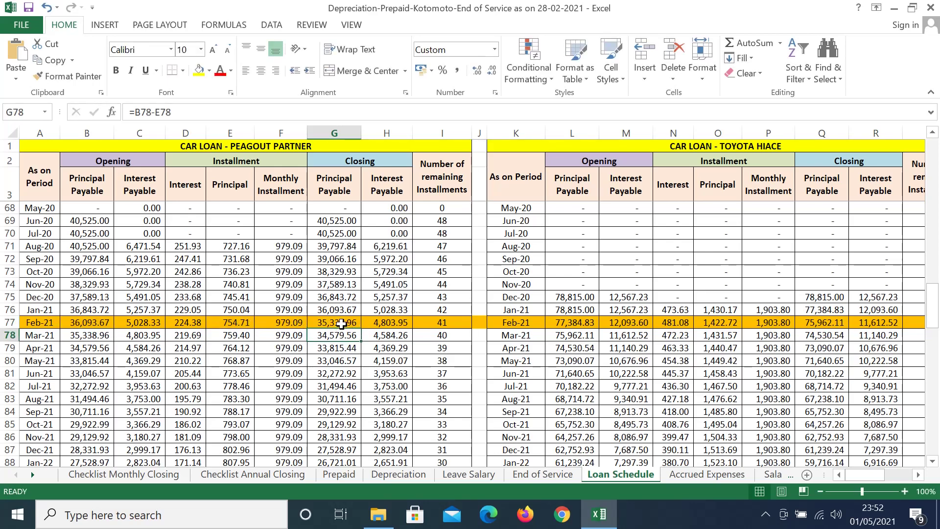
pyautogui.click(341, 323)
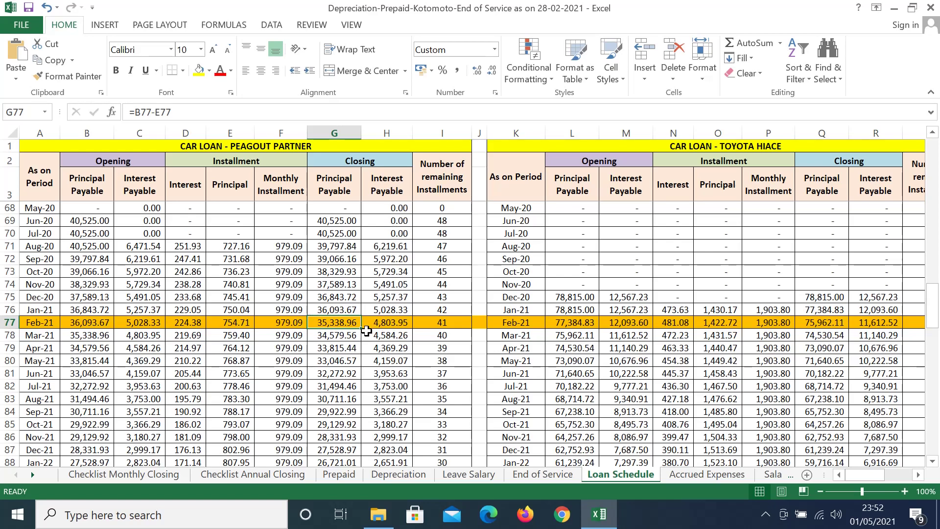
# Step: Check the closing interest formulas for August 2020 and February 2021 against the installment interest from August 2020 to January 2021
pyautogui.click(369, 246)
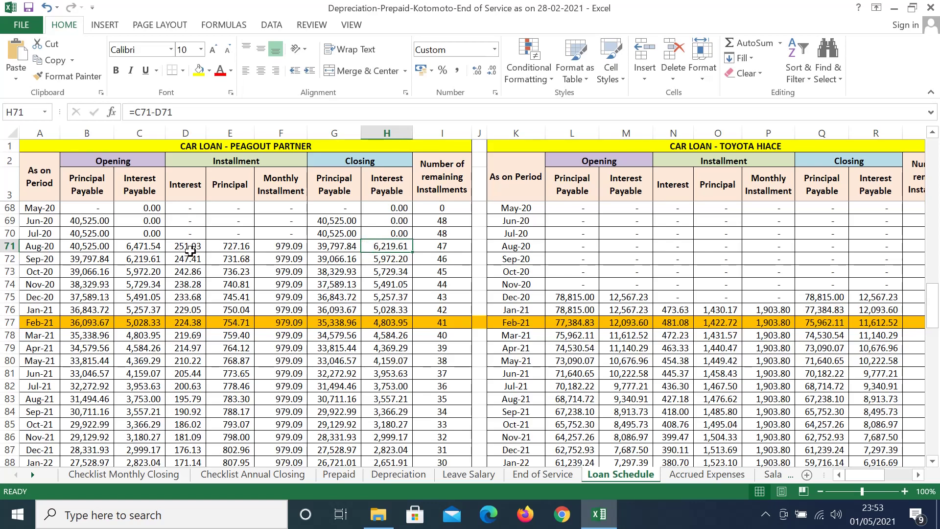
pyautogui.moveTo(190, 250); pyautogui.dragTo(188, 309)
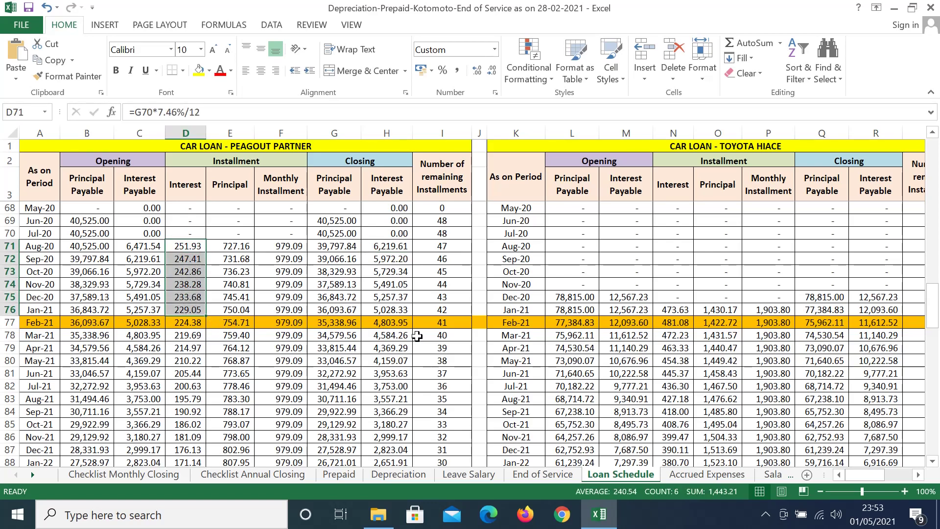
pyautogui.click(403, 322)
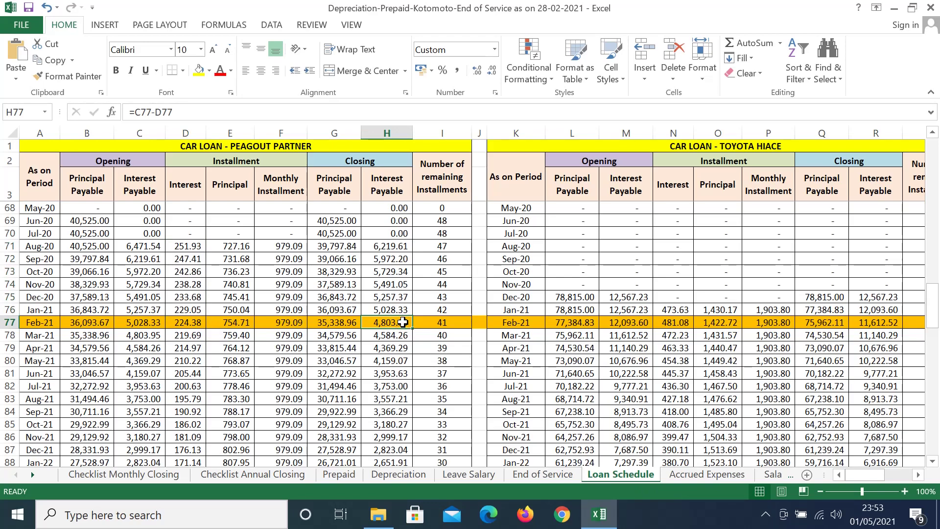
# Step: Go to the Peagout Partner loan's final month, July 2024, and check its closing principal, closing interest and remaining installments
pyautogui.hotkey('ctrl', 'Down')
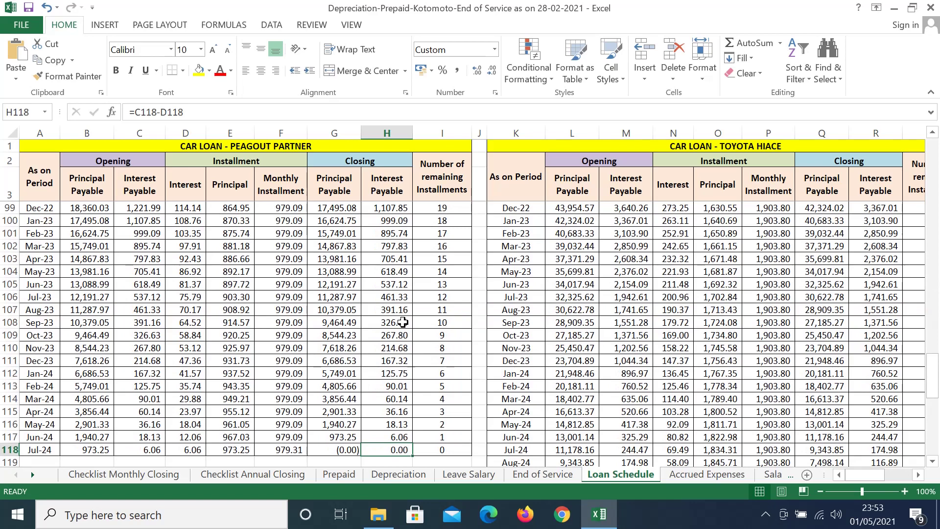
pyautogui.click(31, 450)
pyautogui.click(355, 448)
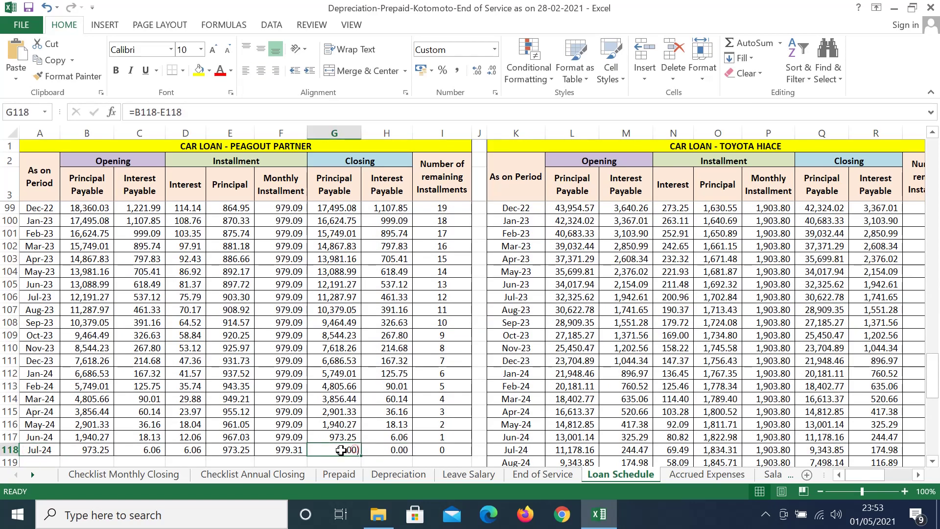
pyautogui.click(401, 449)
pyautogui.click(452, 447)
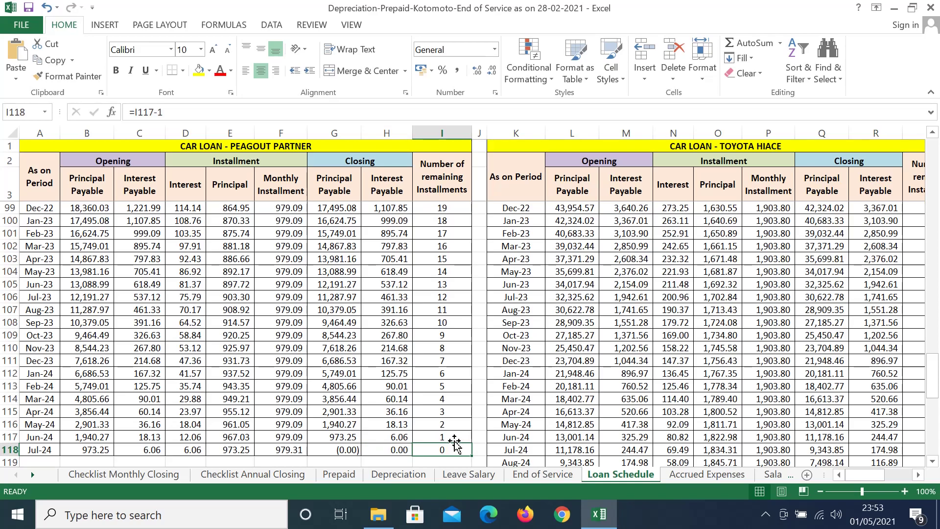
# Step: Trace the Peagout Partner loan's number of remaining installments back from June 2024 to before the loan started in June 2020
pyautogui.click(454, 440)
pyautogui.press('Up')
pyautogui.press('Up')
pyautogui.press('Up')
pyautogui.press('Up')
pyautogui.press('Up')
pyautogui.press('Up')
pyautogui.press('Up')
pyautogui.press('Up')
pyautogui.press('Up')
pyautogui.press('Up')
pyautogui.press('Up')
pyautogui.press('Up')
pyautogui.press('Up')
pyautogui.press('Up')
pyautogui.press('Up')
pyautogui.press('Up')
pyautogui.press('Up')
pyautogui.press('Up')
pyautogui.press('Up')
pyautogui.press('Up')
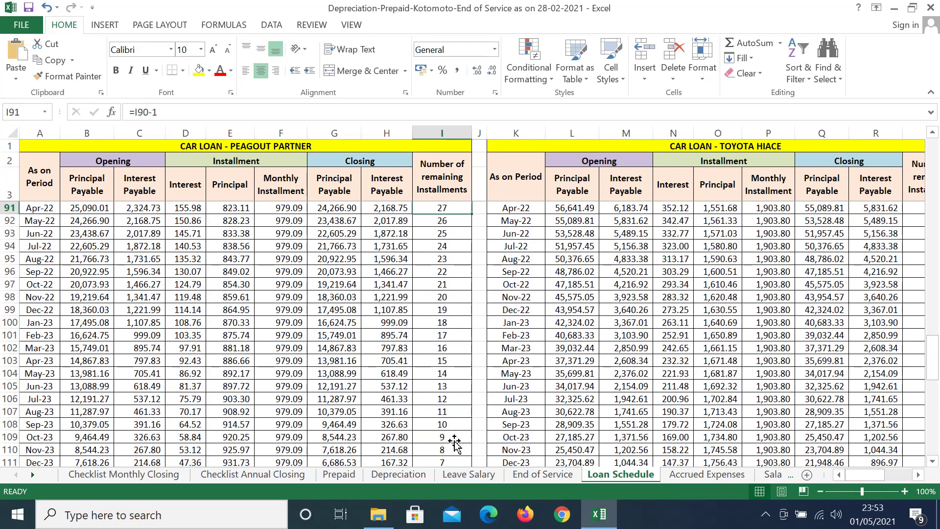
pyautogui.press('Up')
pyautogui.press('Up')
pyautogui.press('Up')
pyautogui.press('Up')
pyautogui.press('Up')
pyautogui.press('Up')
pyautogui.press('Up')
pyautogui.press('Up')
pyautogui.press('Up')
pyautogui.press('Up')
pyautogui.press('Up')
pyautogui.press('Up')
pyautogui.press('Up')
pyautogui.press('Up')
pyautogui.press('Up')
pyautogui.press('Up')
pyautogui.press('Up')
pyautogui.press('Up')
pyautogui.press('Up')
pyautogui.press('Up')
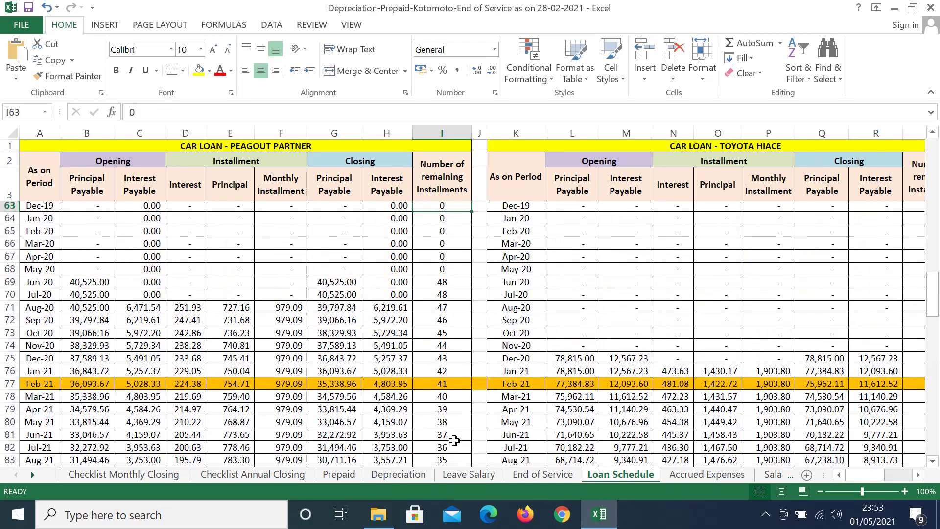
# Step: Follow the Peagout Partner loan's remaining installments month by month from June 2020 forward to February 2021
pyautogui.press('Down')
pyautogui.press('Down')
pyautogui.press('Down')
pyautogui.press('Down')
pyautogui.press('Down')
pyautogui.press('Down')
pyautogui.press('Up')
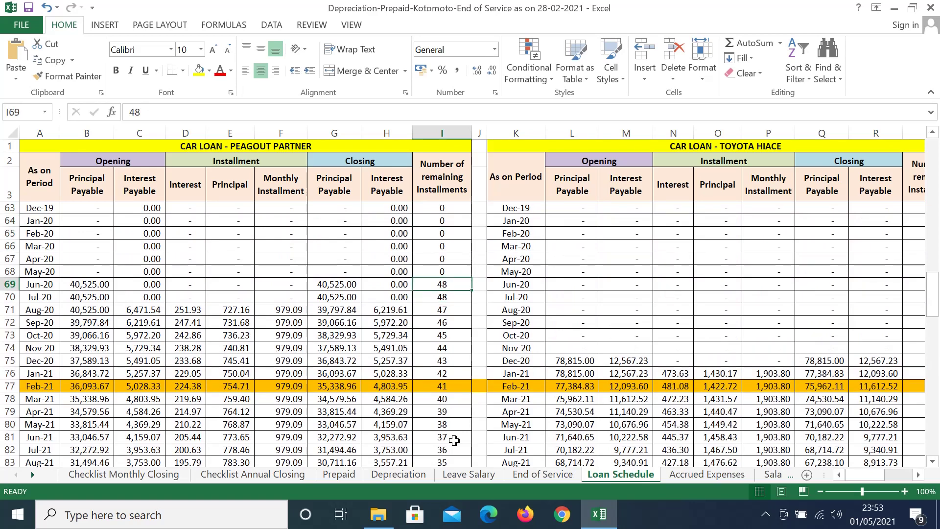
pyautogui.press('Down')
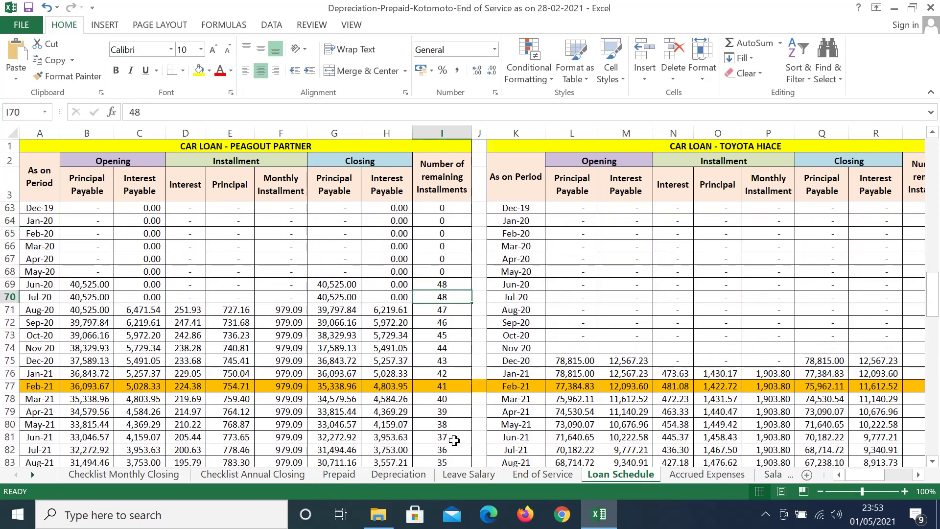
pyautogui.press('Down')
pyautogui.press('Down')
pyautogui.press('Down')
pyautogui.press('Down')
pyautogui.press('Down')
pyautogui.press('Down')
pyautogui.press('Down')
pyautogui.press('Down')
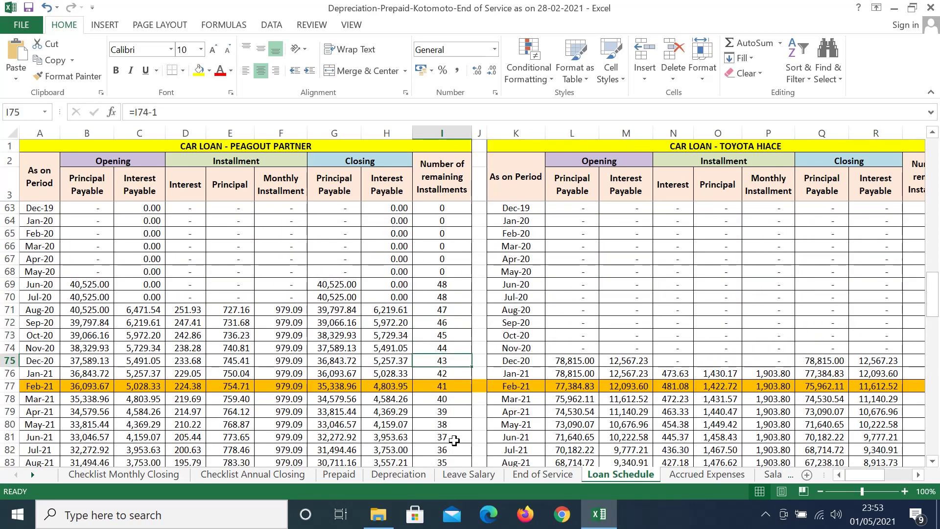
pyautogui.press('Up')
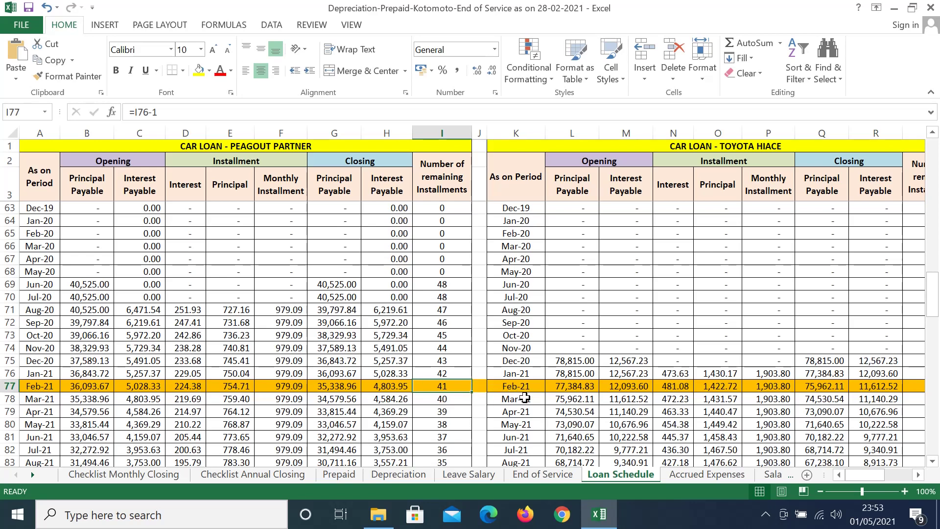
# Step: Review the Peagout Partner loan's February 2021 installment interest and closing principal formula
pyautogui.click(265, 146)
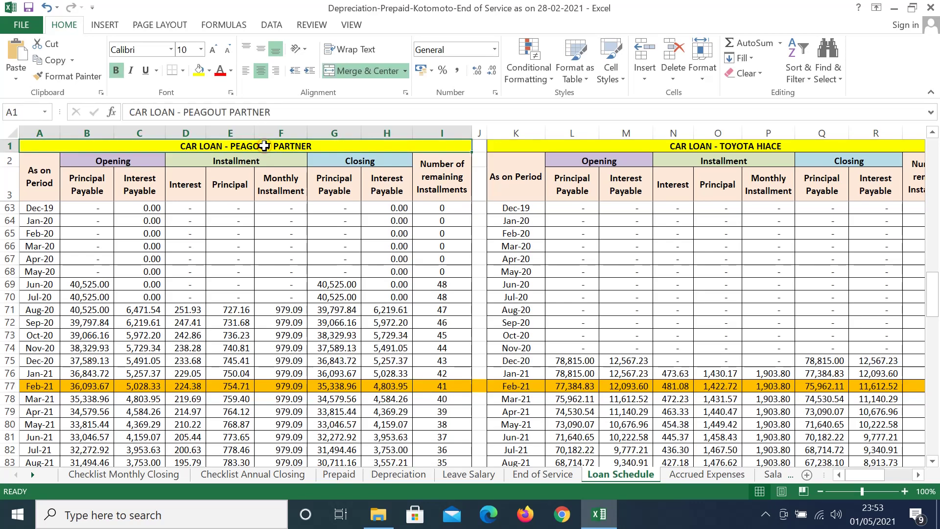
pyautogui.click(193, 384)
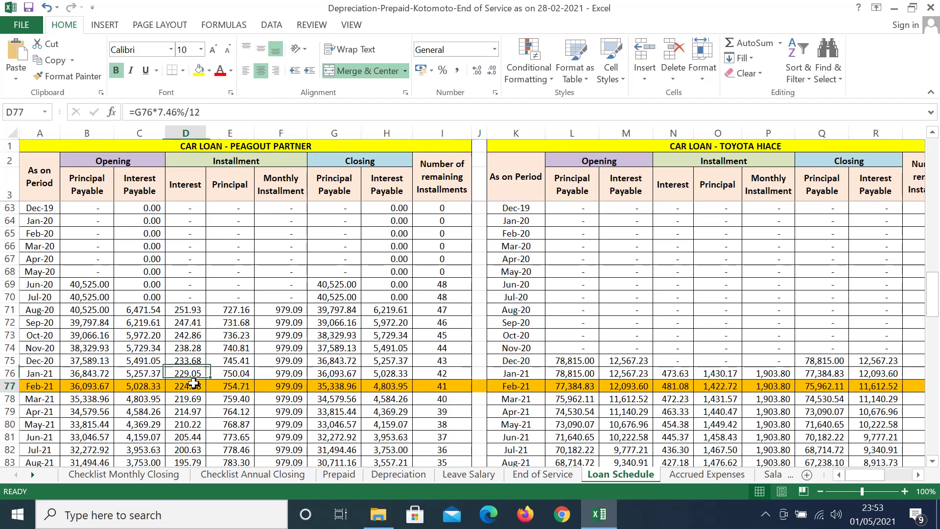
pyautogui.click(351, 386)
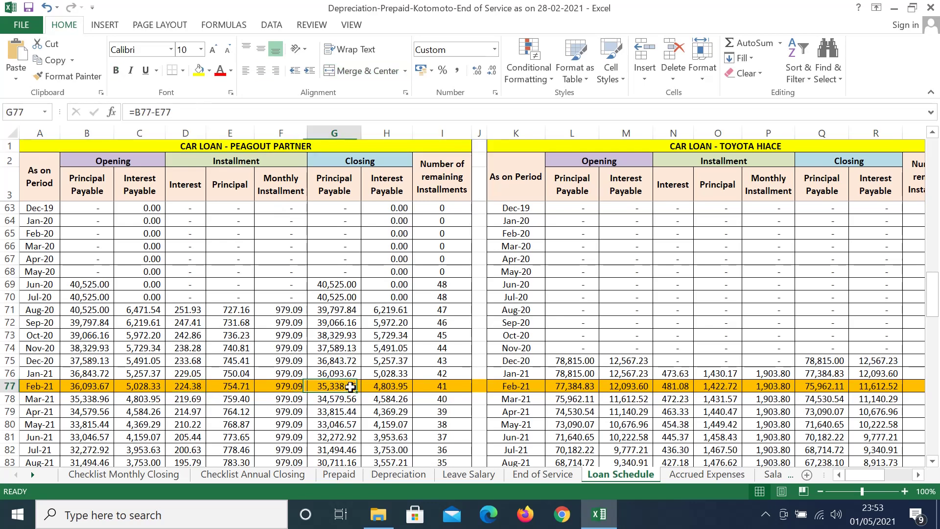
# Step: Review the Toyota Hiace loan's opening and installment headings along with its February 2021 installment principal and opening interest
pyautogui.click(722, 148)
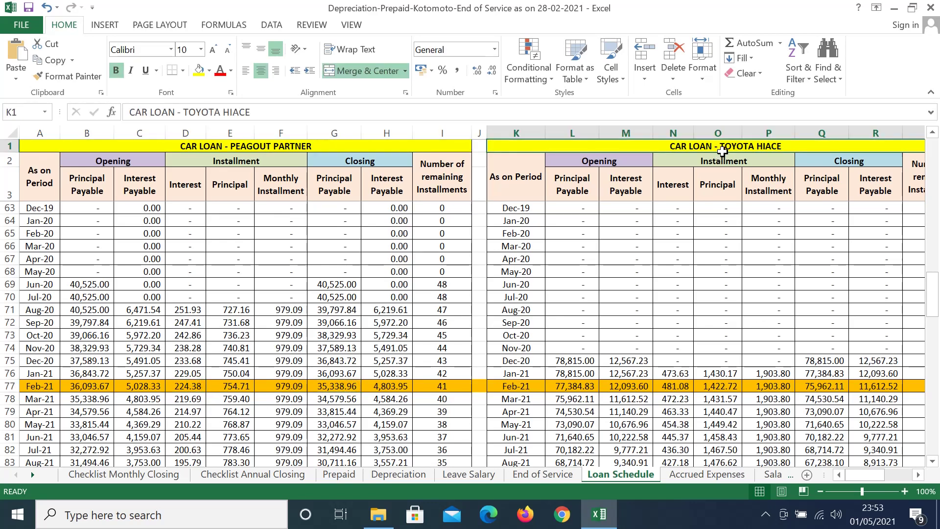
pyautogui.click(718, 389)
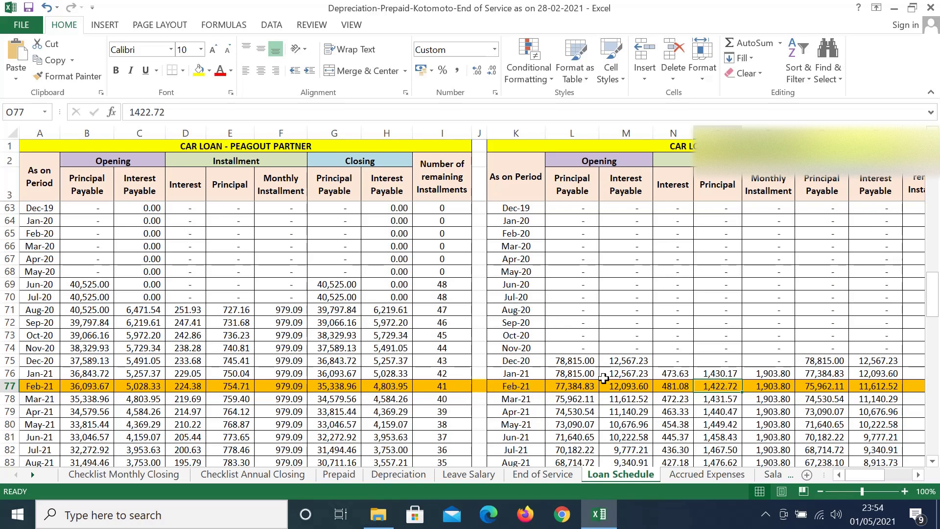
pyautogui.click(627, 386)
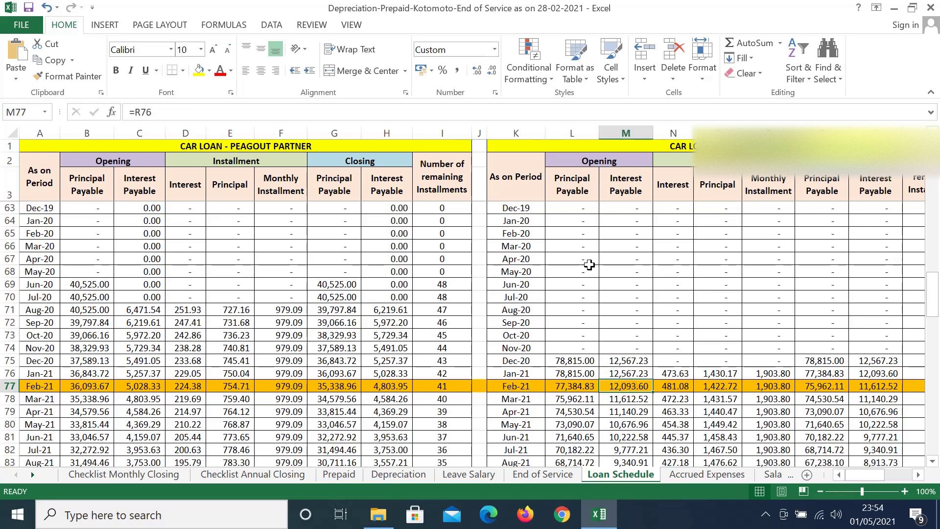
pyautogui.click(615, 161)
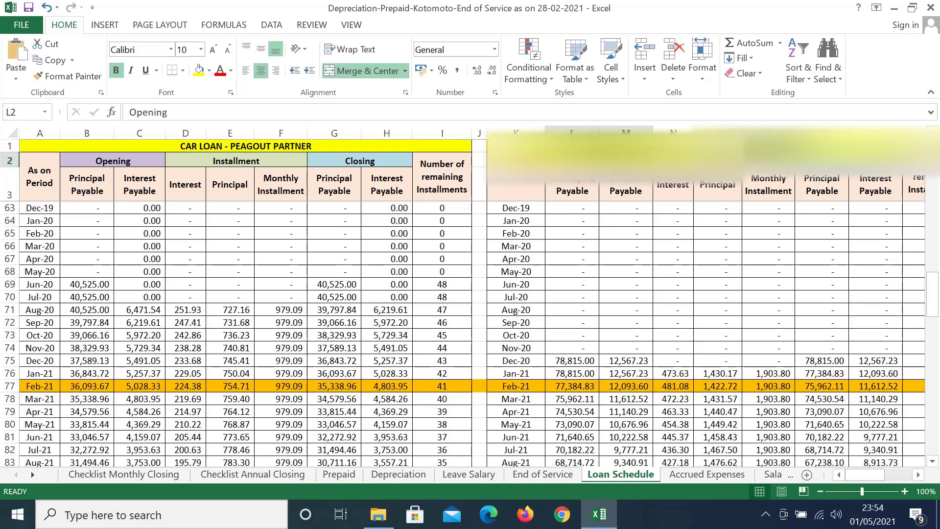
pyautogui.click(628, 194)
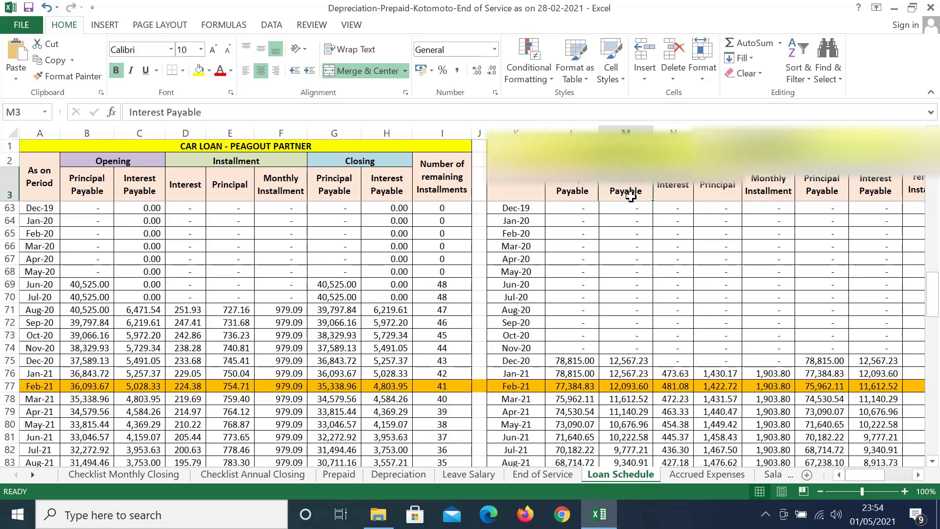
pyautogui.click(695, 161)
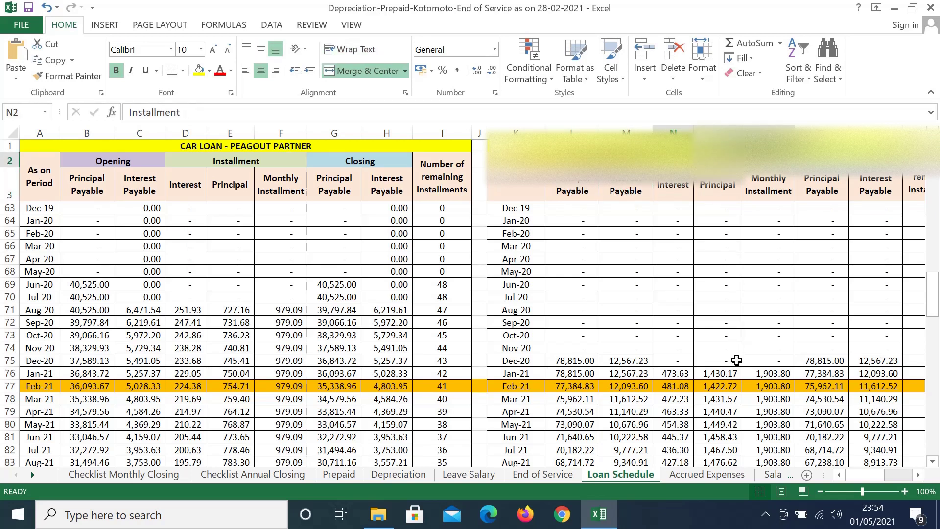
# Step: Follow the Toyota Hiace loan's February 2021 row from installment interest and principal through closing balances to the remaining installments
pyautogui.click(718, 384)
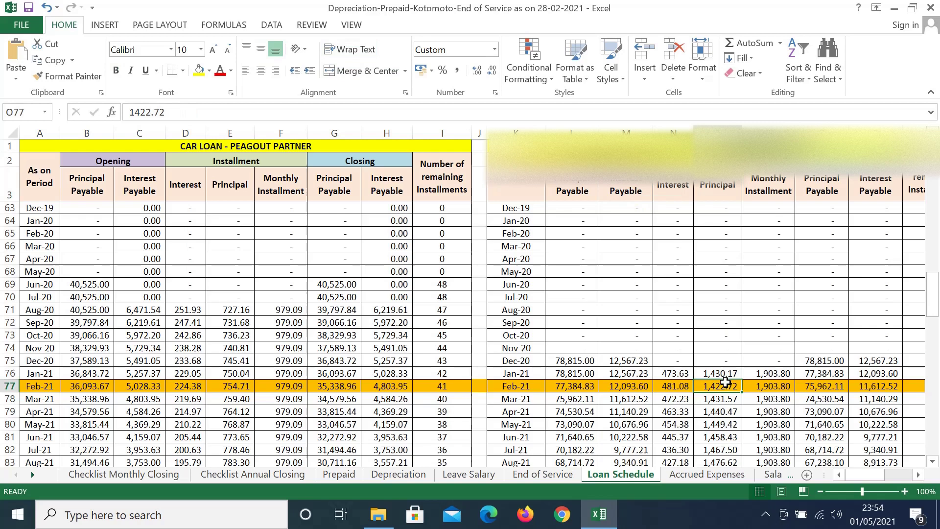
pyautogui.click(666, 387)
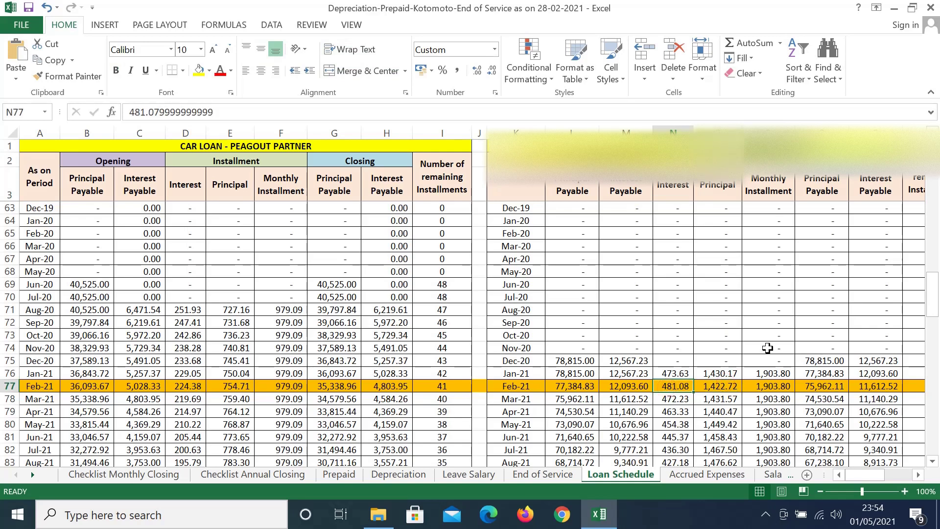
pyautogui.press('Right')
pyautogui.press('Right')
pyautogui.press('Right')
pyautogui.press('Right')
pyautogui.press('Right')
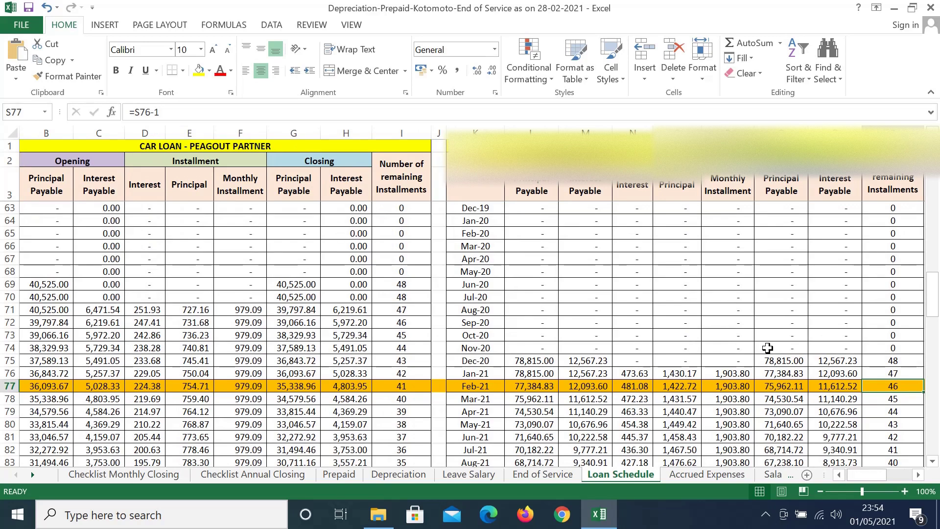
pyautogui.press('Right')
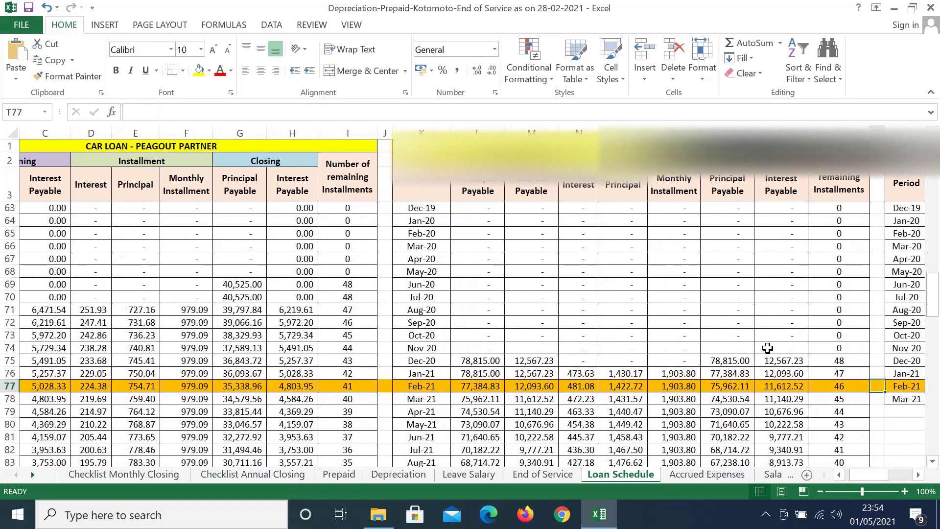
pyautogui.press('Left')
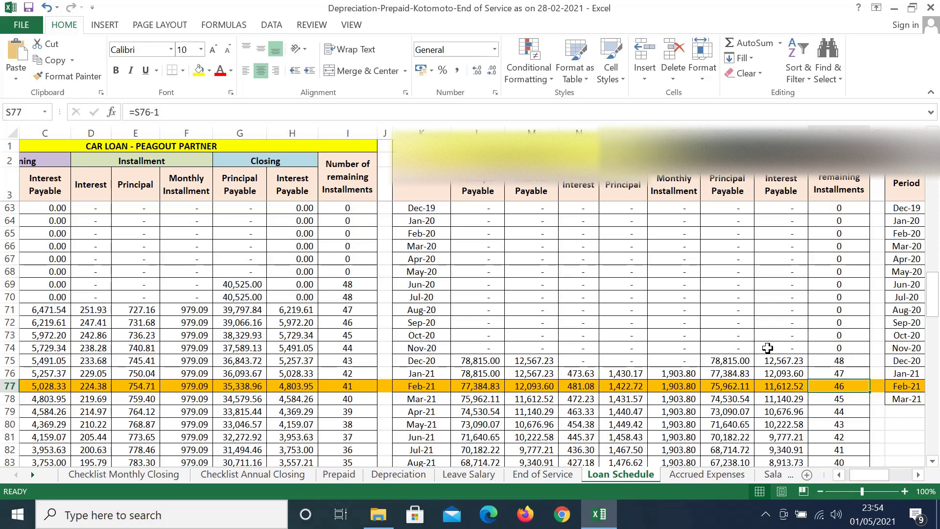
# Step: Go through the February 2021 row of the loan schedule beside the Toyota Hiace loan
pyautogui.press('Right')
pyautogui.press('Right')
pyautogui.press('Right')
pyautogui.press('Right')
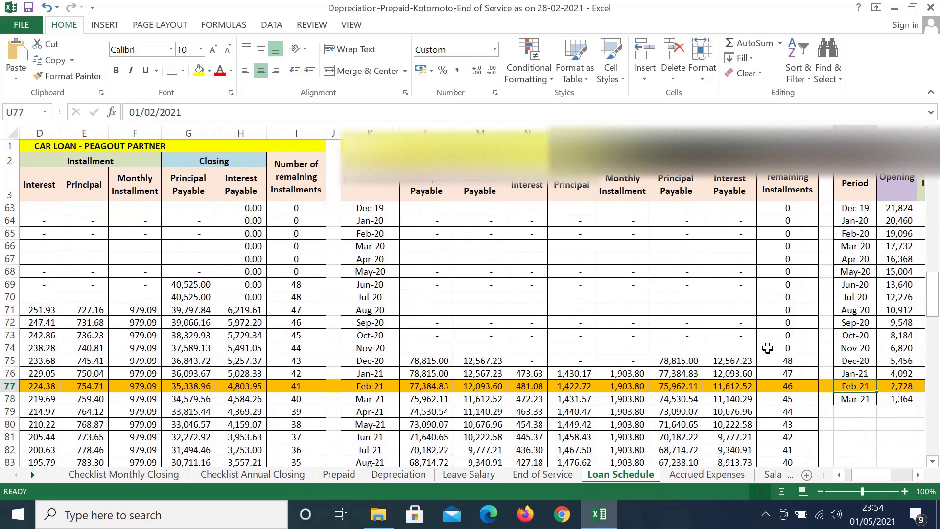
pyautogui.press('Right')
pyautogui.press('Right')
pyautogui.press('Right')
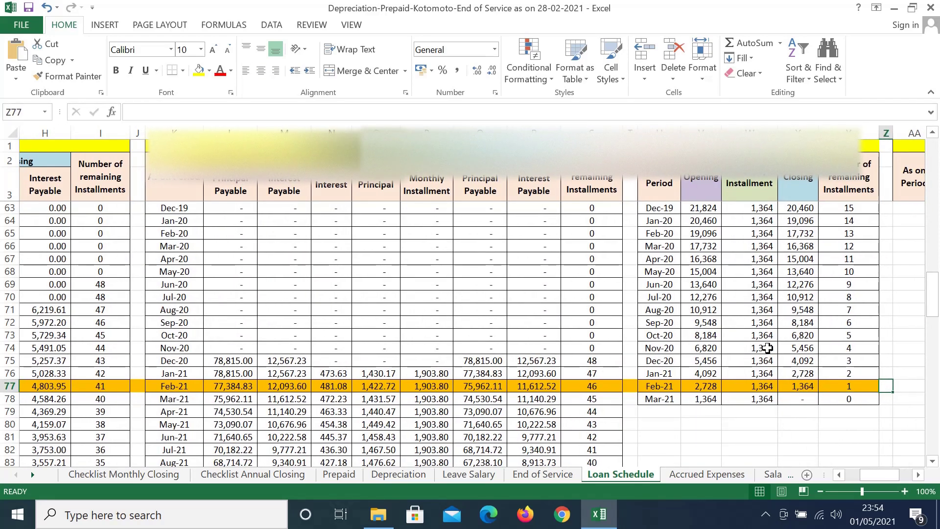
# Step: Check this schedule's February 2021 opening balance formula and its number of remaining installments in March 2021
pyautogui.press('Left')
pyautogui.press('Left')
pyautogui.press('Left')
pyautogui.press('Left')
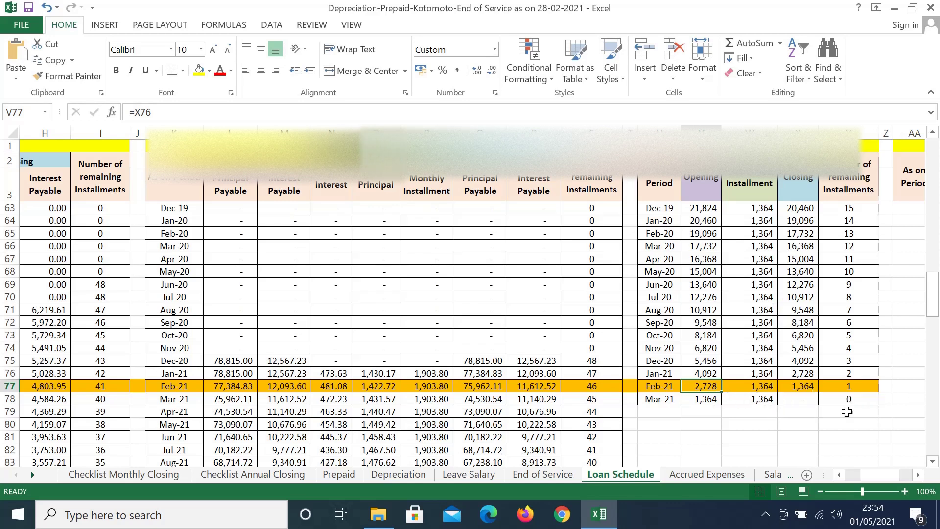
pyautogui.click(830, 403)
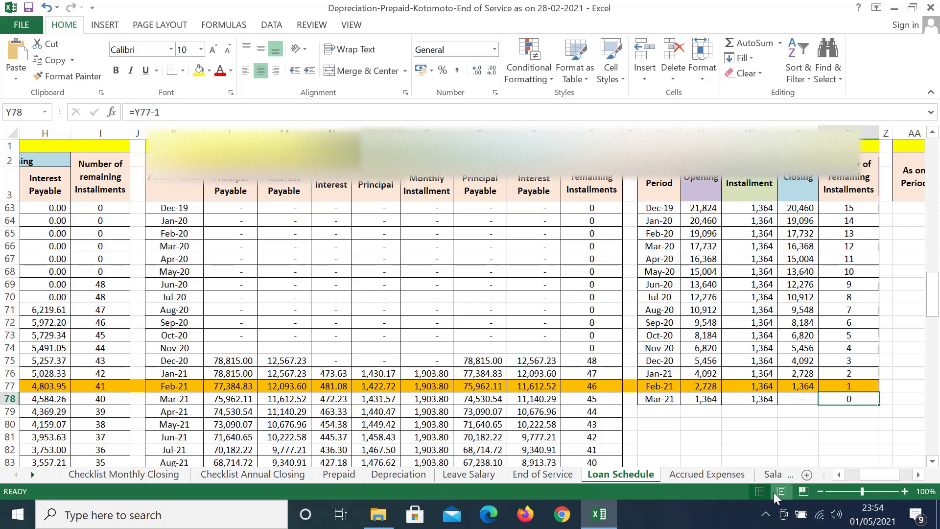
# Step: Open the Accrued Expenses sheet and check the ledger report's title and final cumulative balance
pyautogui.click(720, 475)
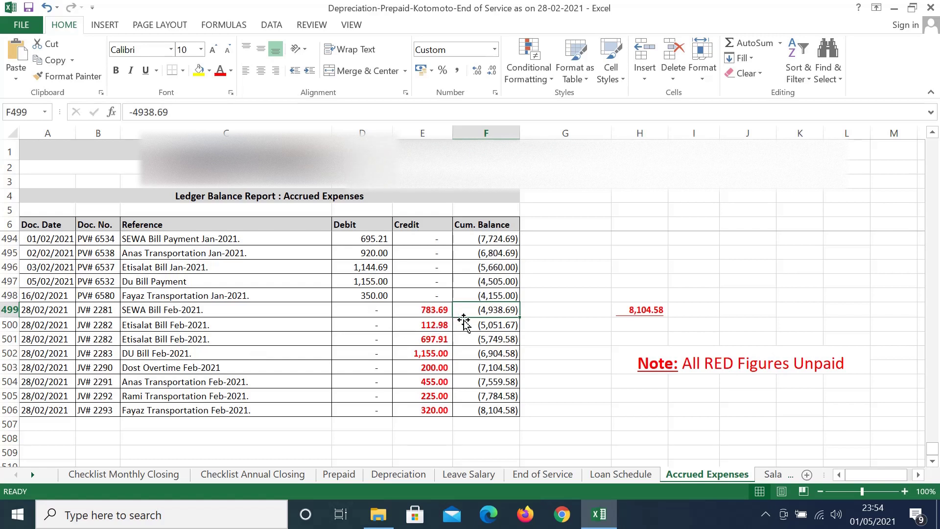
pyautogui.click(161, 296)
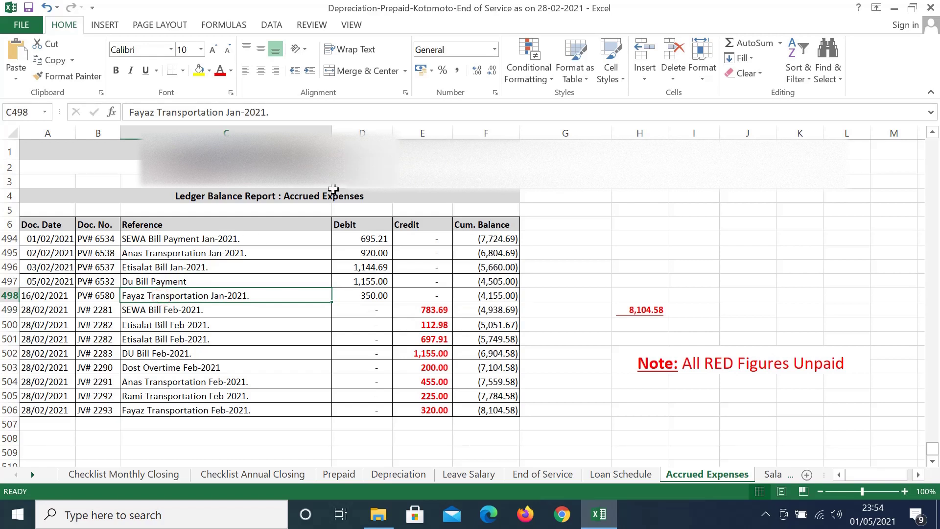
pyautogui.click(315, 195)
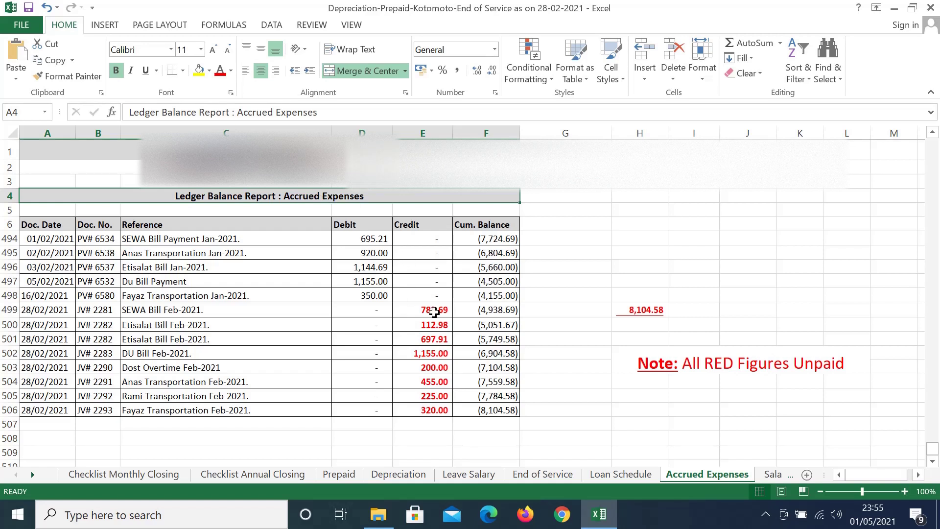
pyautogui.click(491, 411)
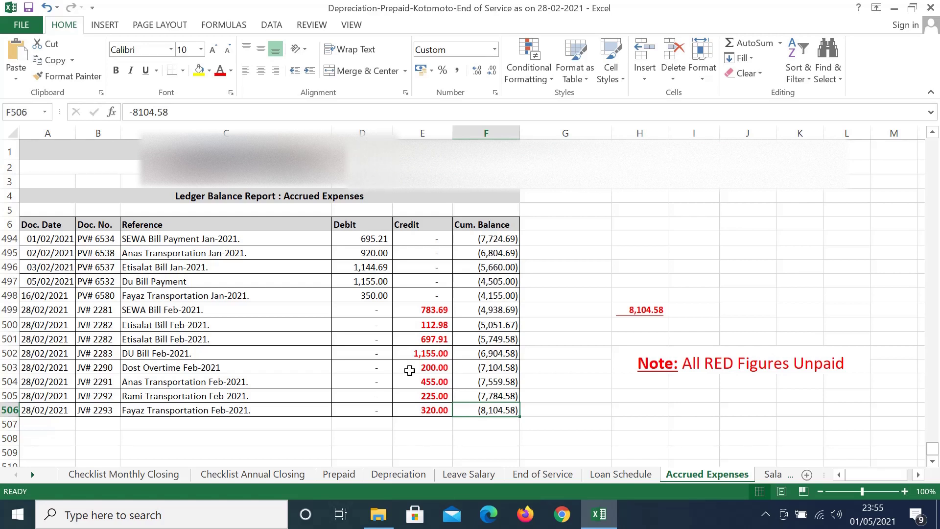
# Step: Examine the last accrued expense entry of 28/02/2021 in row 506, from its document date to its credit amount
pyautogui.click(427, 411)
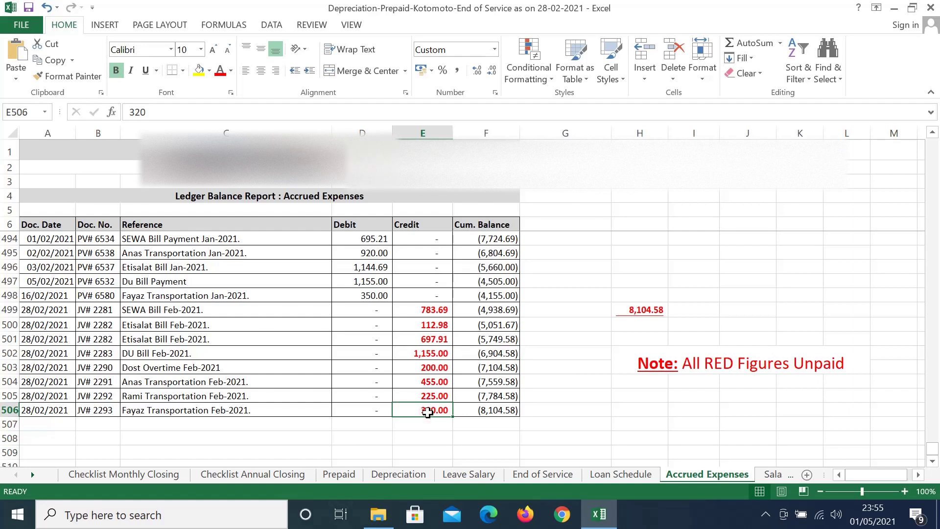
pyautogui.press('Home')
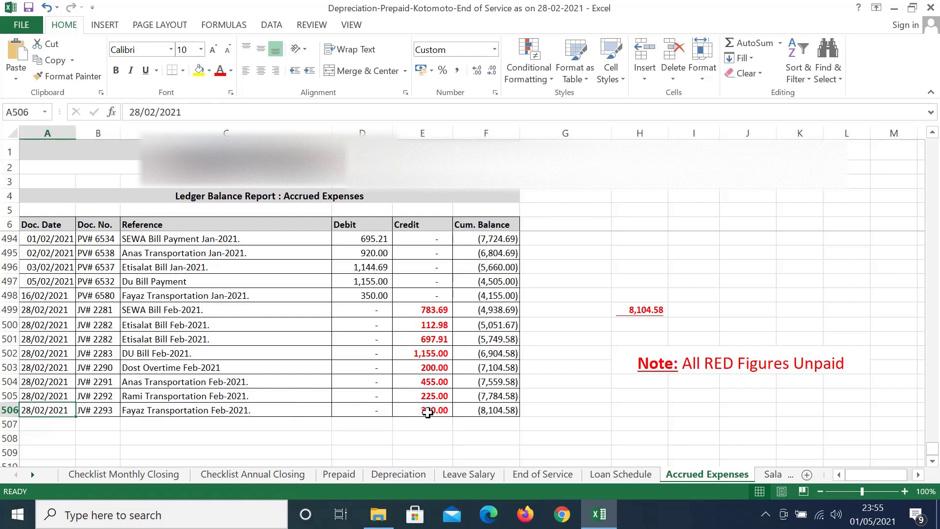
pyautogui.press('Right')
pyautogui.press('Right')
pyautogui.press('Right')
pyautogui.press('Right')
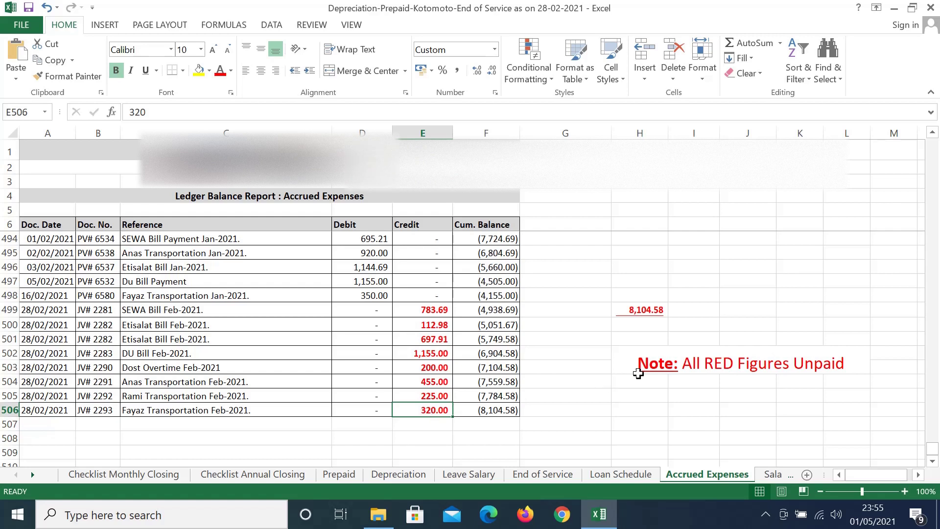
# Step: Read the note on red figures and trace the unpaid total's formula in H499 back through its source cells to E316
pyautogui.click(655, 366)
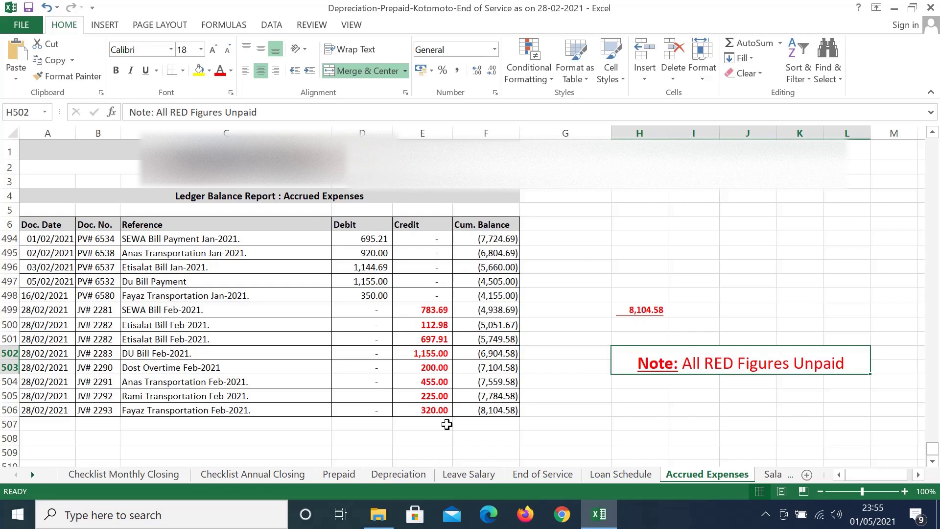
pyautogui.doubleClick(653, 310)
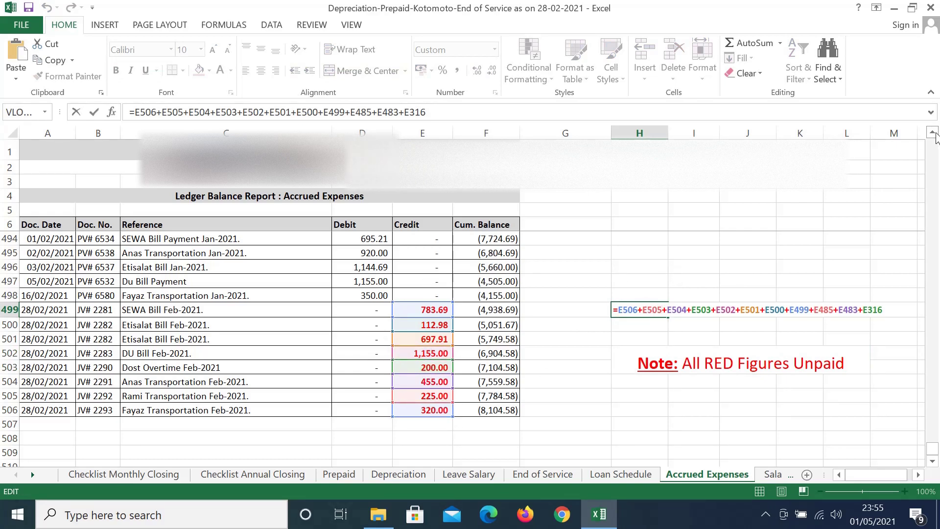
pyautogui.click(933, 133)
pyautogui.moveTo(932, 132); pyautogui.dragTo(932, 134)
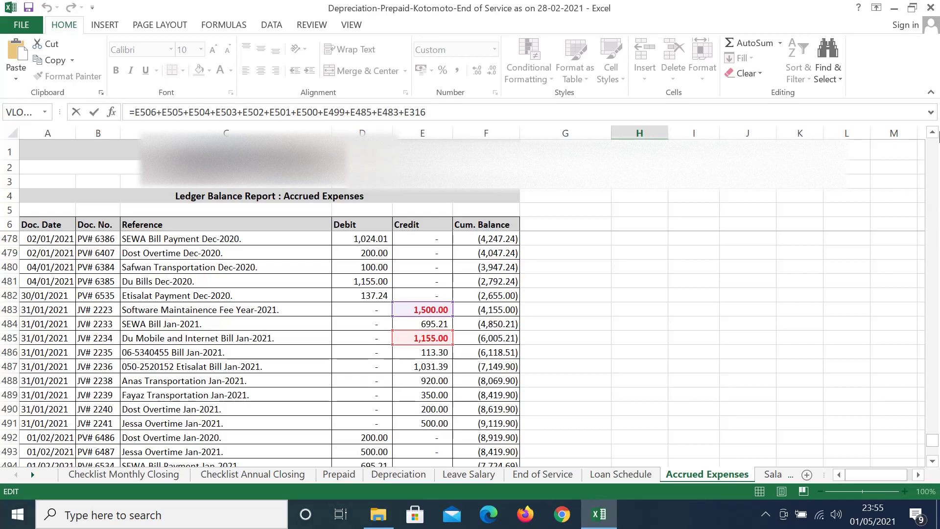
pyautogui.moveTo(933, 137); pyautogui.dragTo(932, 137)
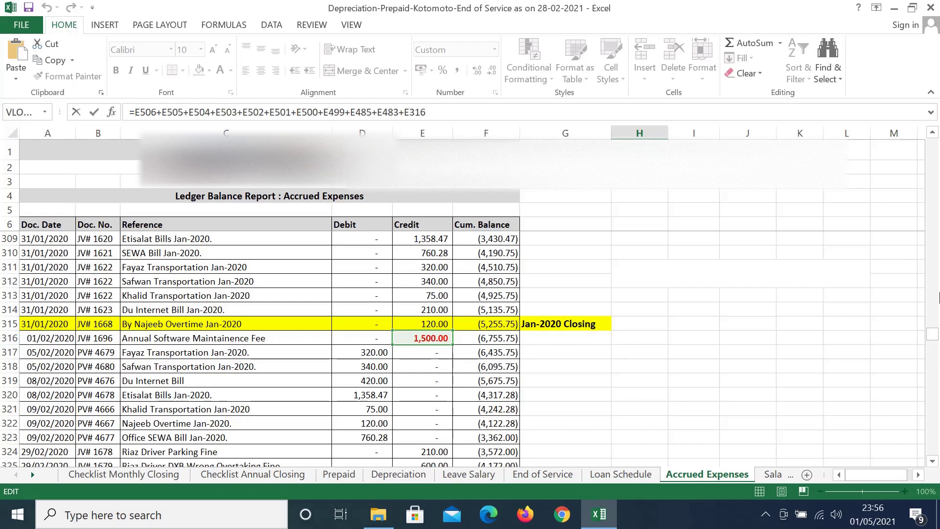
pyautogui.moveTo(933, 336); pyautogui.dragTo(933, 448)
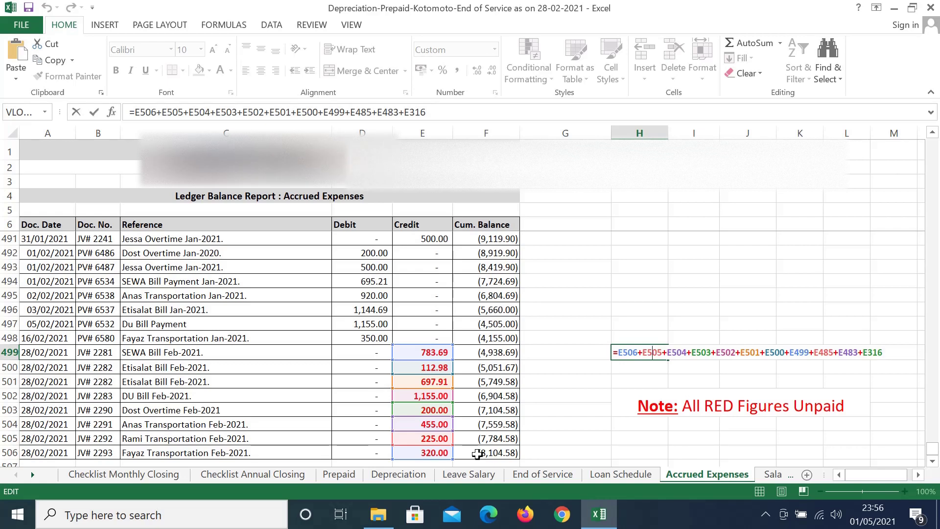
pyautogui.press('Return')
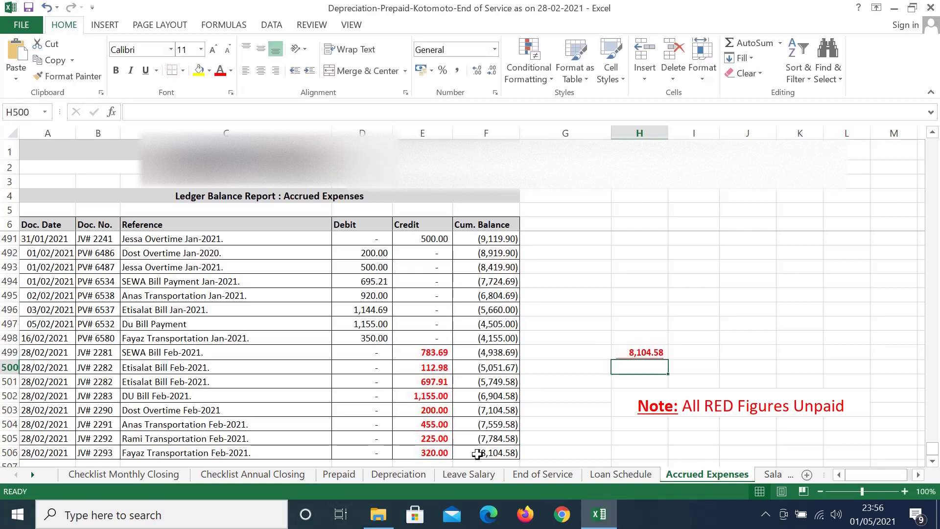
# Step: Open the Salaries & Accrual sheet and check the first July 2020 employee's monthly rate, working days and expense formula
pyautogui.click(768, 474)
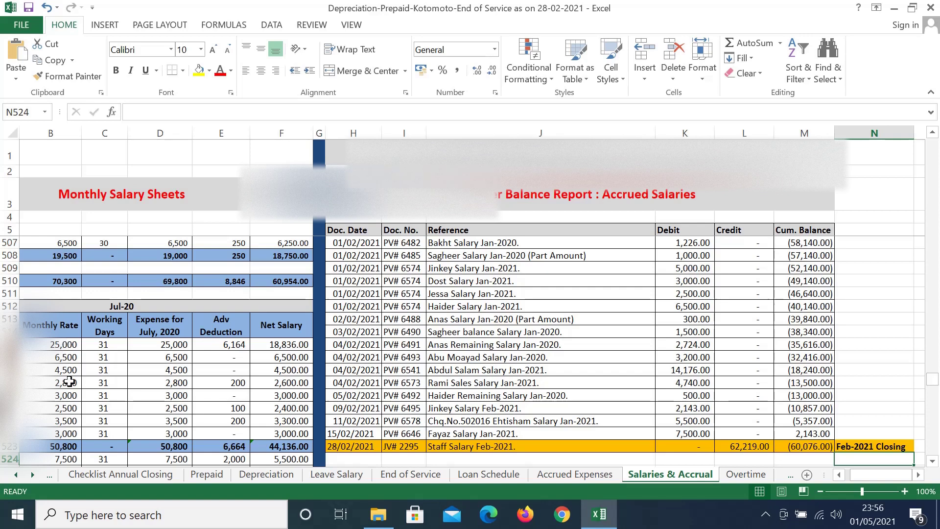
pyautogui.click(67, 343)
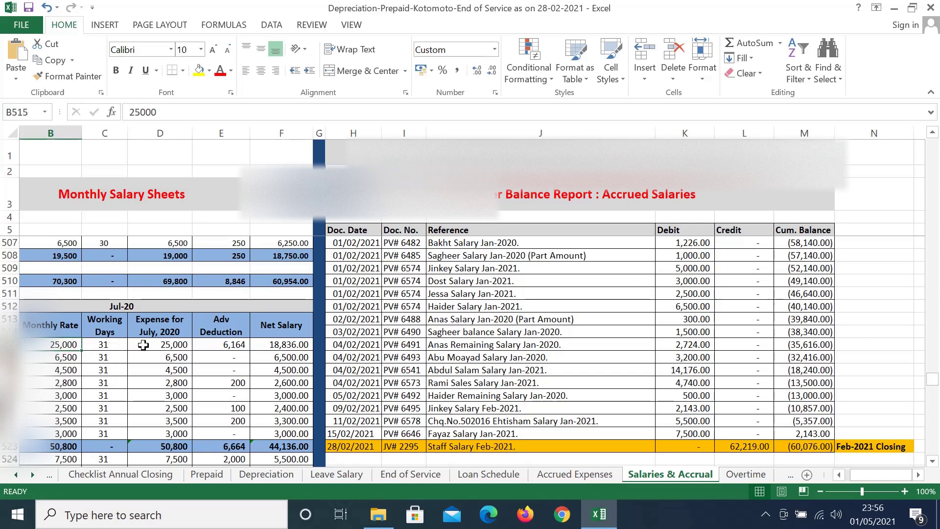
pyautogui.click(114, 348)
pyautogui.click(161, 344)
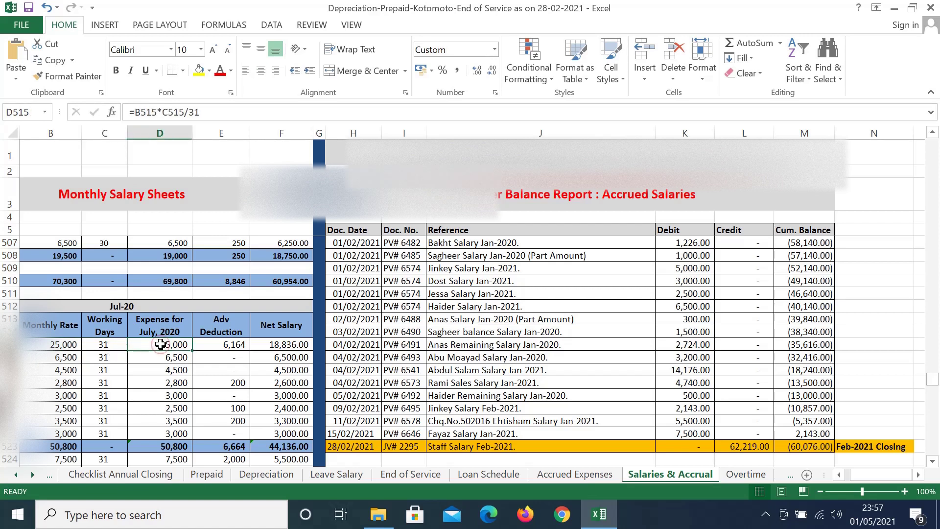
pyautogui.press('Left')
pyautogui.press('Left')
pyautogui.press('Left')
pyautogui.press('Right')
pyautogui.press('Right')
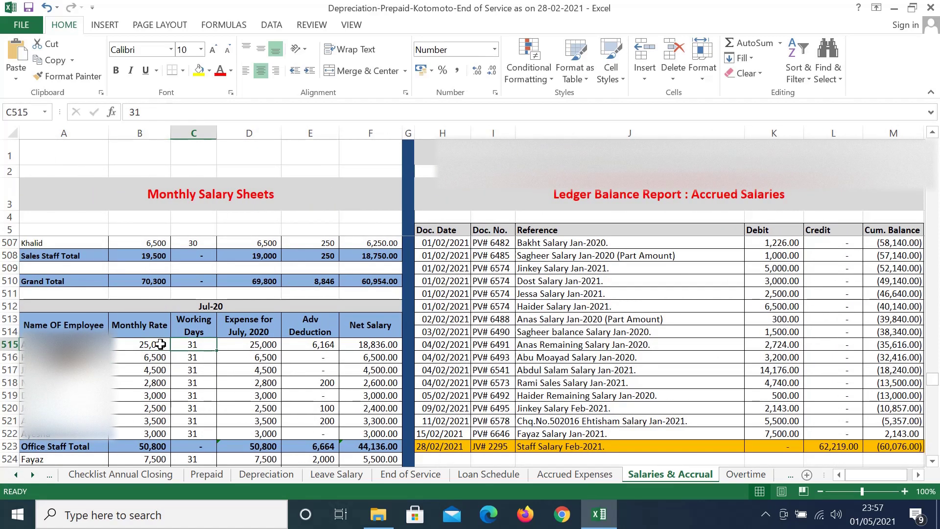
# Step: Go across row 515 from the July 2020 salary sheet to the debit column of the Accrued Salaries ledger
pyautogui.press('Right')
pyautogui.press('Right')
pyautogui.press('Right')
pyautogui.press('Right')
pyautogui.press('Right')
pyautogui.press('Right')
pyautogui.press('Right')
pyautogui.press('Right')
pyautogui.press('Right')
pyautogui.press('Right')
pyautogui.press('Right')
pyautogui.press('Right')
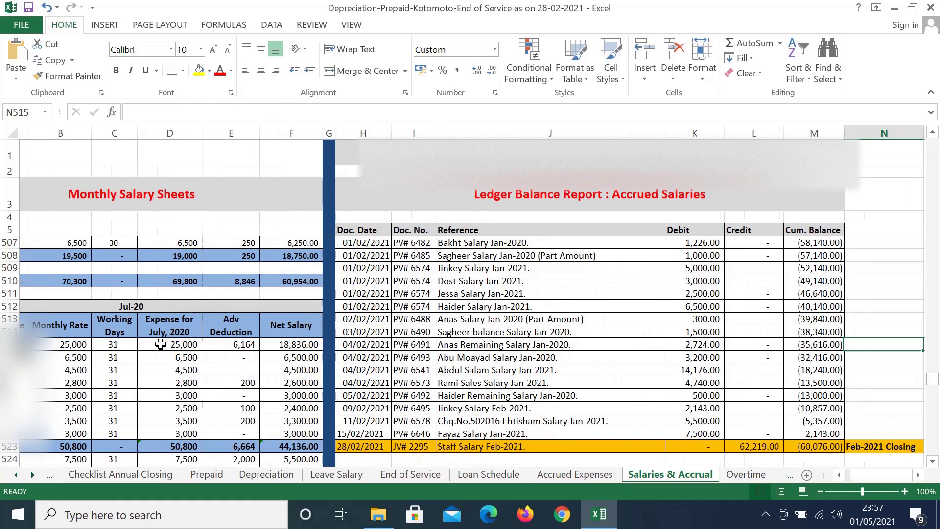
pyautogui.press('Left')
pyautogui.press('Left')
pyautogui.press('Left')
pyautogui.press('Left')
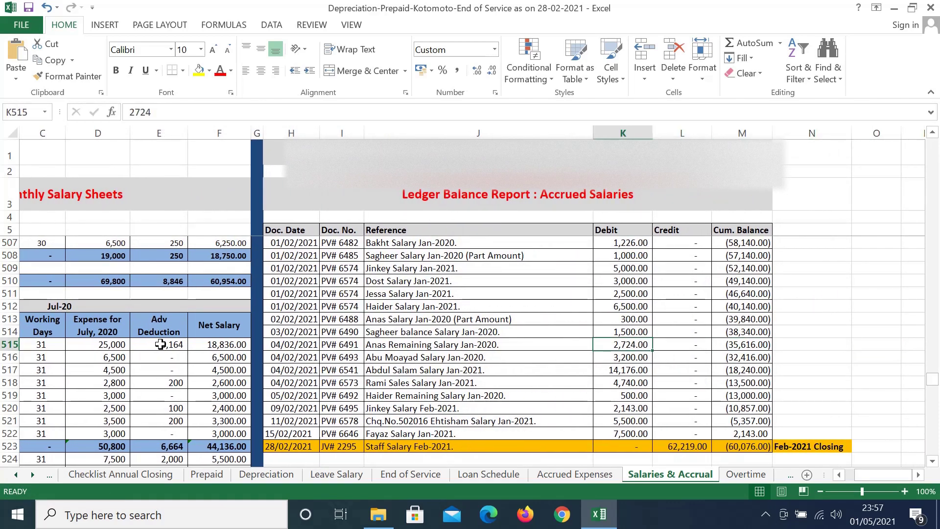
# Step: Review the February 2021 salary payments in the ledger's debit column from row 515 up to row 507
pyautogui.press('Up')
pyautogui.press('Up')
pyautogui.press('Up')
pyautogui.press('Up')
pyautogui.press('Up')
pyautogui.press('Up')
pyautogui.press('Up')
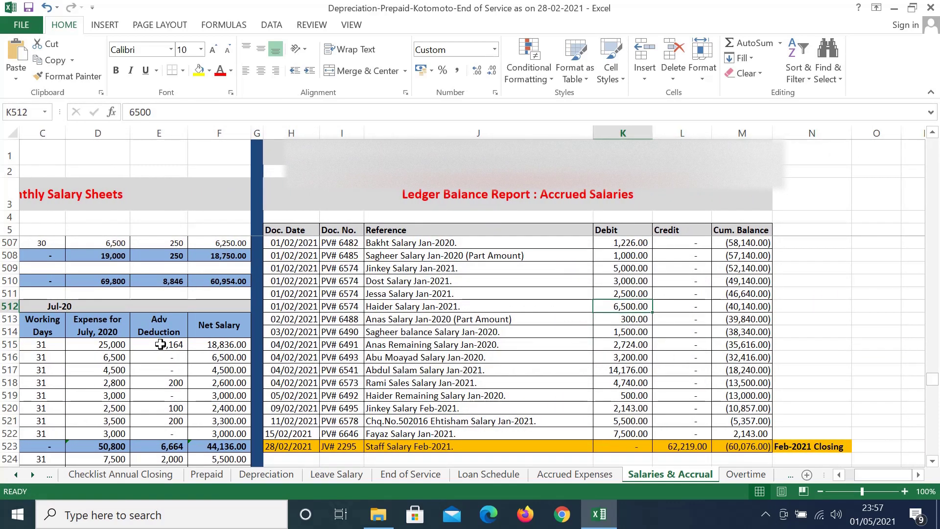
pyautogui.press('Up')
pyautogui.press('Up')
pyautogui.press('Up')
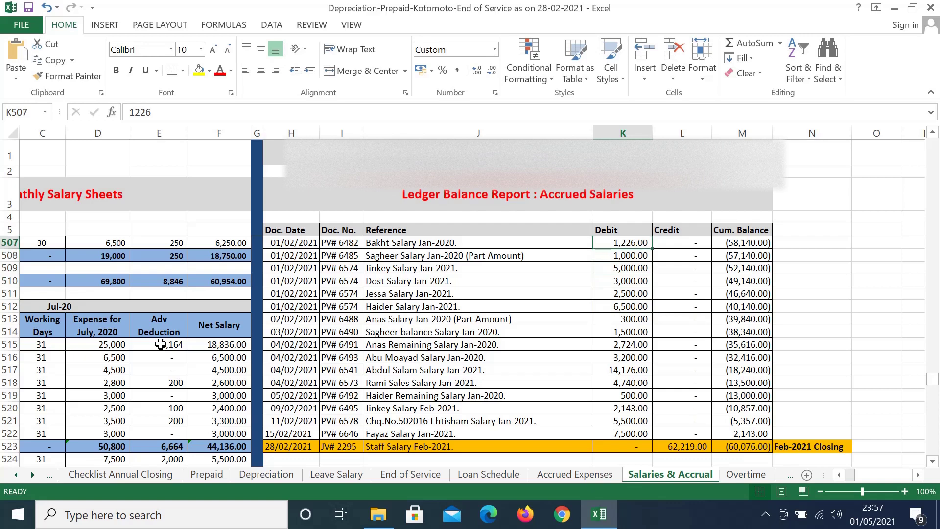
# Step: Scan the ledger's debit column between the Jan-2021 closing row 506 and the Feb-2021 closing row 523
pyautogui.press('Down')
pyautogui.press('Down')
pyautogui.press('Down')
pyautogui.press('Down')
pyautogui.press('Down')
pyautogui.press('Down')
pyautogui.press('Down')
pyautogui.press('Down')
pyautogui.press('Down')
pyautogui.press('Down')
pyautogui.press('Down')
pyautogui.press('Down')
pyautogui.press('Down')
pyautogui.press('Down')
pyautogui.press('Down')
pyautogui.press('Down')
pyautogui.press('Down')
pyautogui.press('Down')
pyautogui.press('Down')
pyautogui.press('Down')
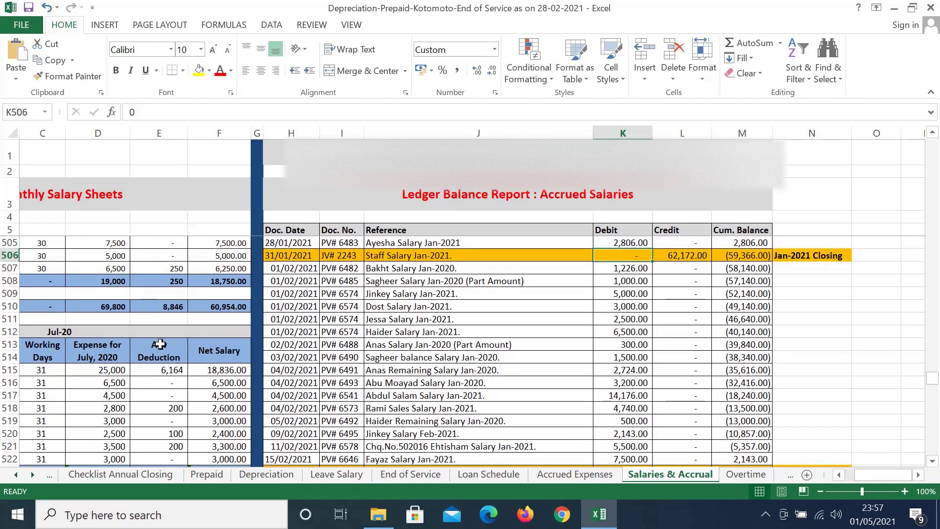
pyautogui.press('Up')
pyautogui.press('Up')
pyautogui.press('Up')
pyautogui.press('Up')
pyautogui.press('Up')
pyautogui.press('Up')
pyautogui.press('Up')
pyautogui.press('Up')
pyautogui.press('Up')
pyautogui.press('Up')
pyautogui.press('Up')
pyautogui.press('Up')
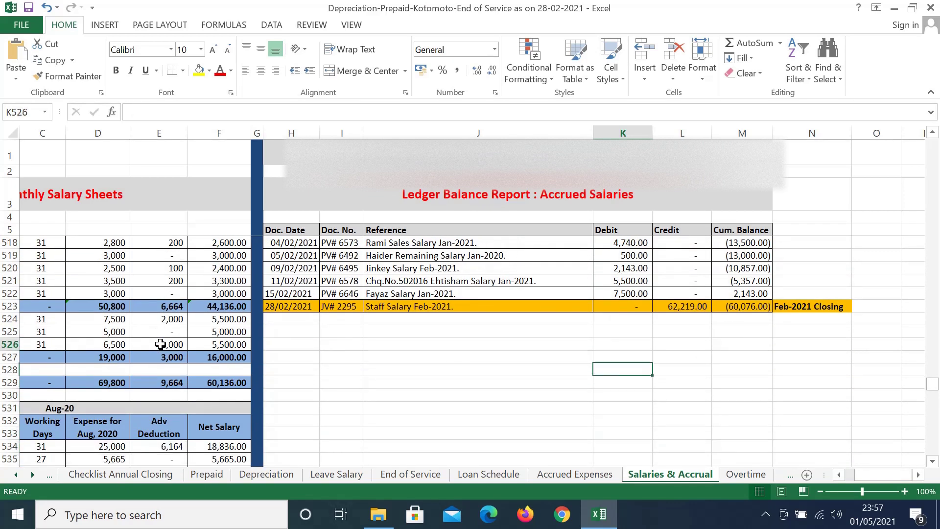
# Step: Examine the Feb-2021 closing entry in row 523, checking its credit amount, cumulative balance and closing label
pyautogui.press('Down')
pyautogui.press('Right')
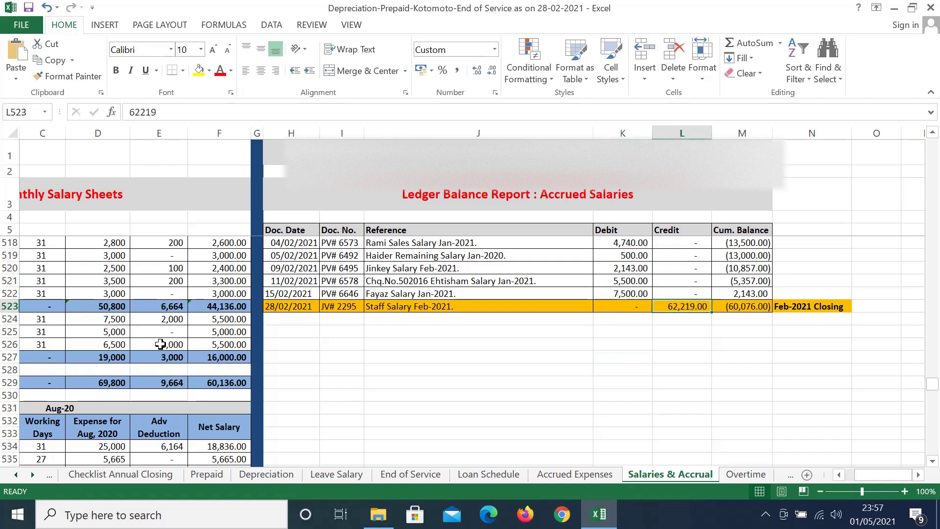
pyautogui.press('Right')
pyautogui.press('Right')
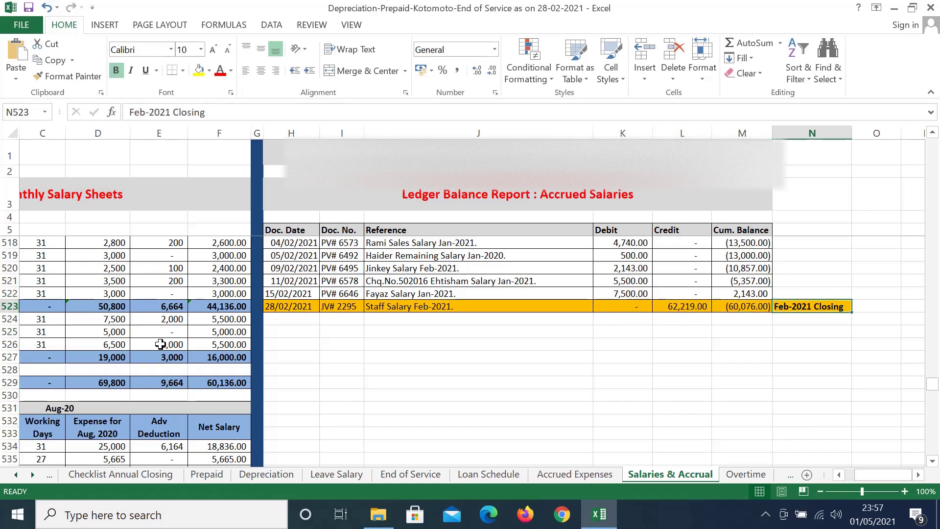
pyautogui.press('Left')
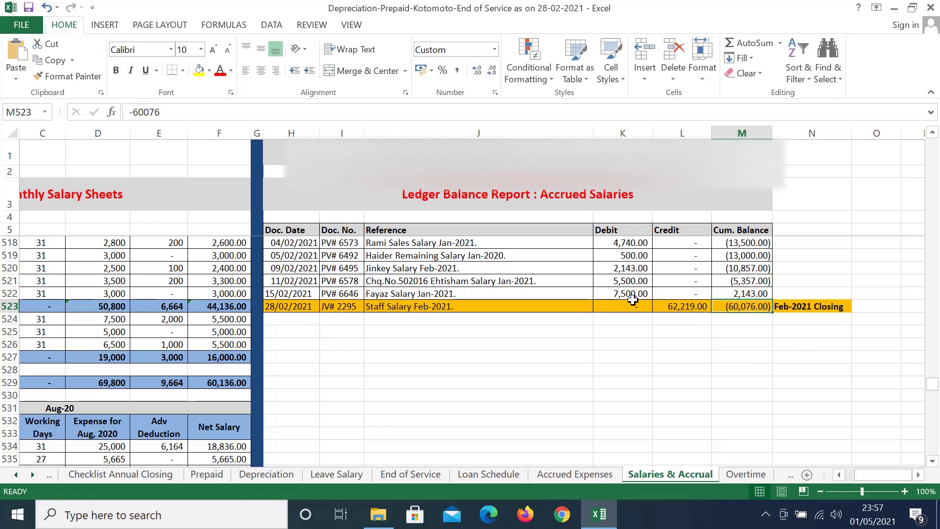
pyautogui.click(700, 308)
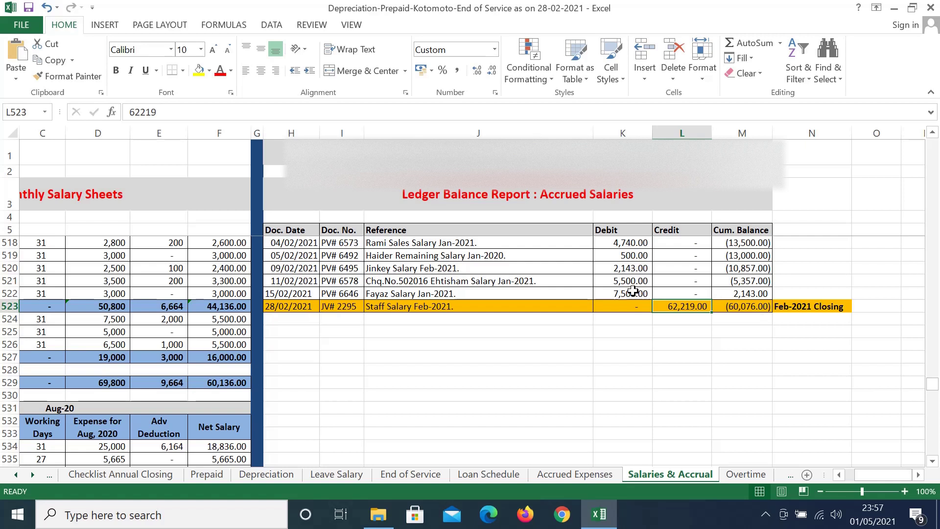
pyautogui.click(746, 308)
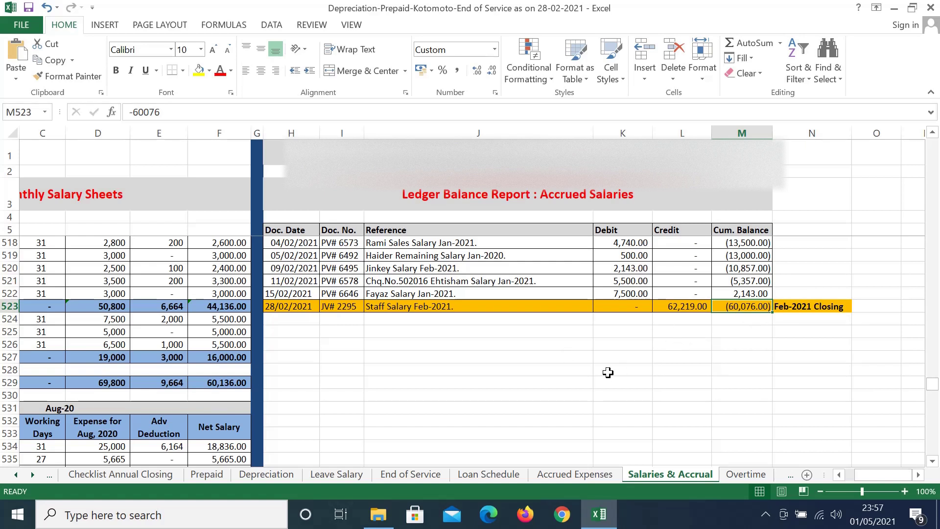
# Step: Enter the check formula =L523-K520 in L526 to subtract the Feb-2021 salary already paid from the staff salary credit
pyautogui.click(653, 343)
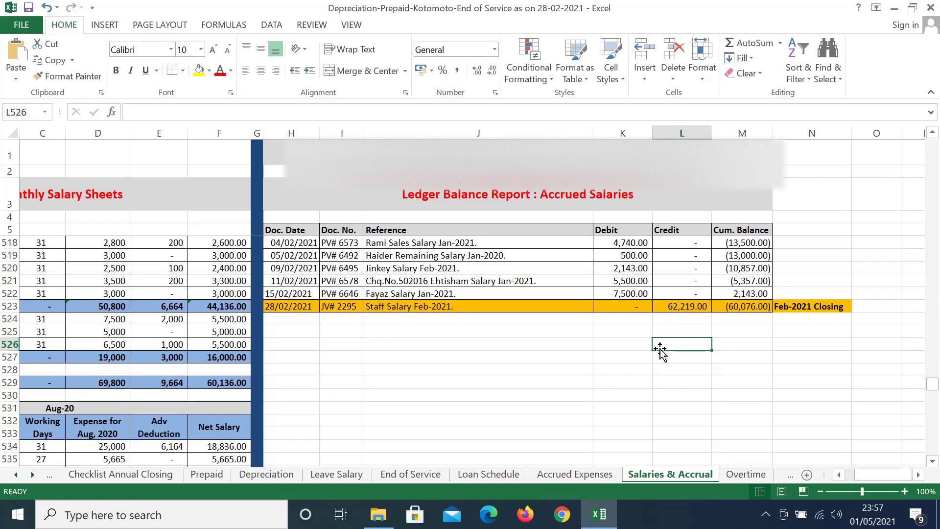
pyautogui.write('=')
pyautogui.press('Up')
pyautogui.press('Up')
pyautogui.press('Up')
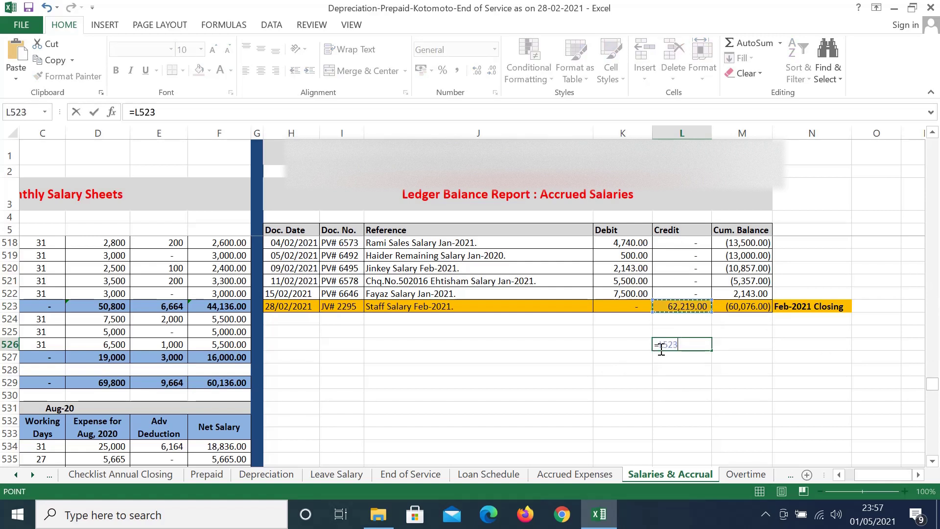
pyautogui.write('-')
pyautogui.press('Up')
pyautogui.press('Up')
pyautogui.press('Up')
pyautogui.press('Up')
pyautogui.press('Up')
pyautogui.press('Up')
pyautogui.press('Left')
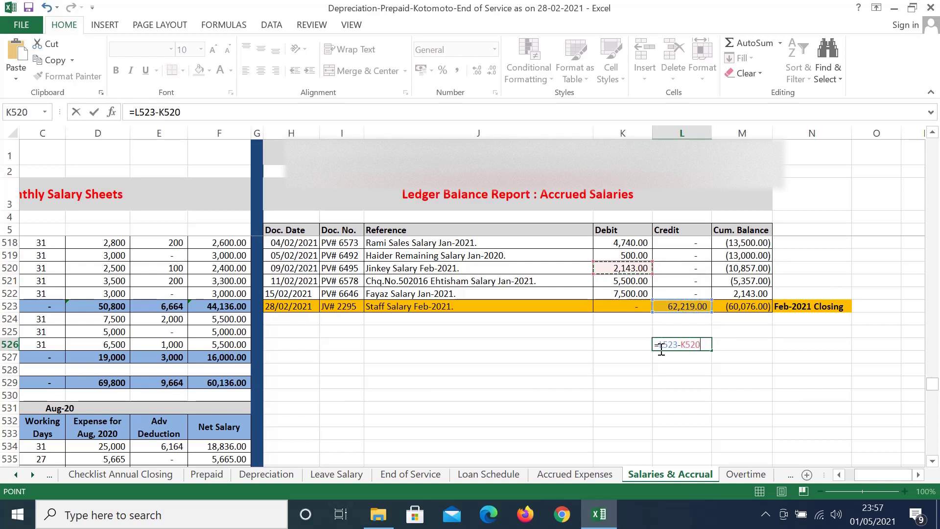
pyautogui.press('Return')
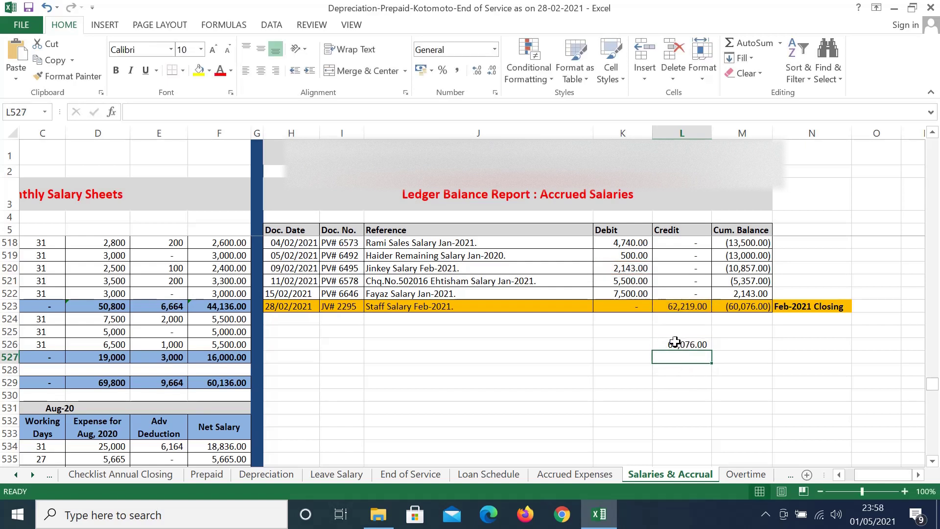
# Step: Compare the check result in L526 with the cumulative balance in M523, and clear L526
pyautogui.click(675, 343)
pyautogui.click(753, 304)
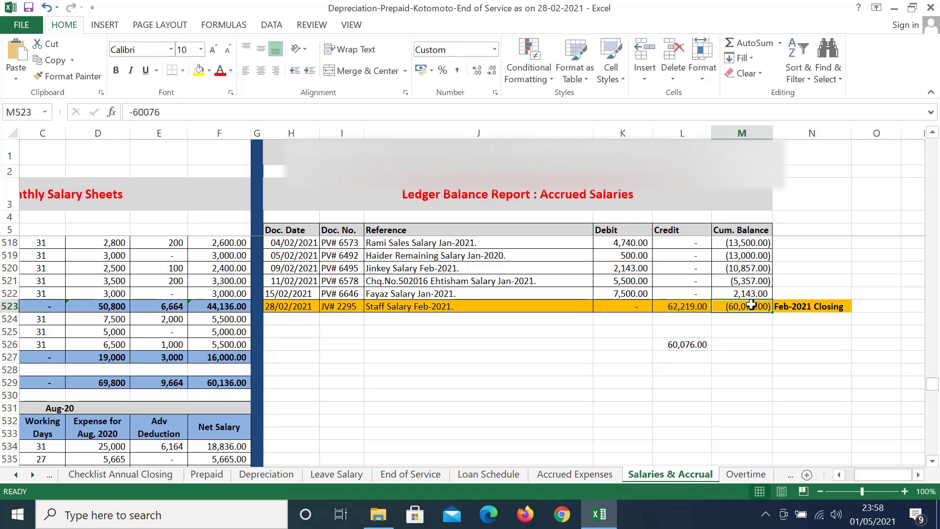
pyautogui.click(690, 348)
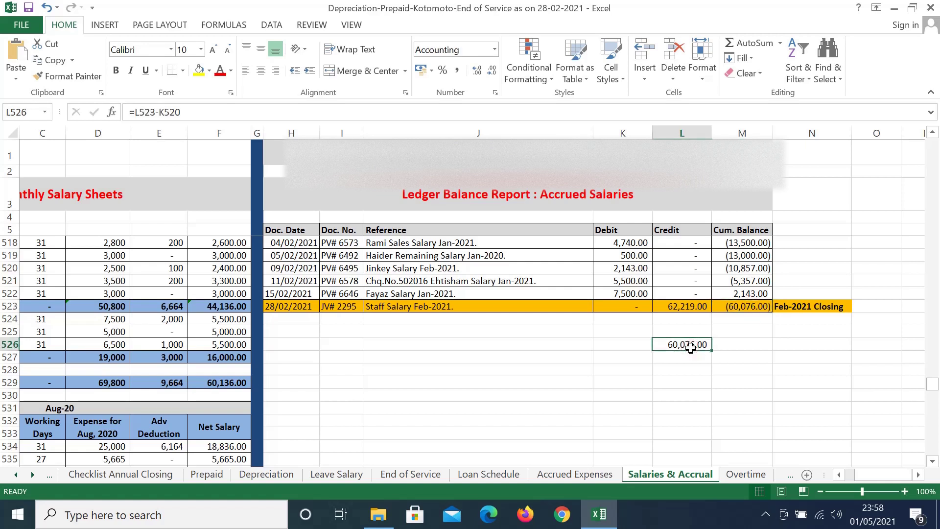
pyautogui.press('Delete')
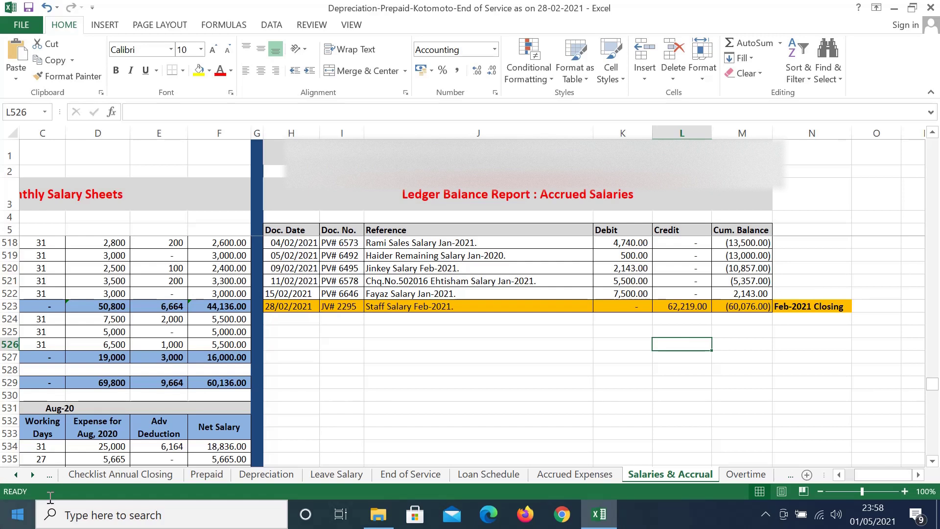
# Step: Look through the Prepaid, Depreciation, Leave Salary, End of Service, Loan Schedule and Accrued Expenses sheets in turn
pyautogui.click(204, 474)
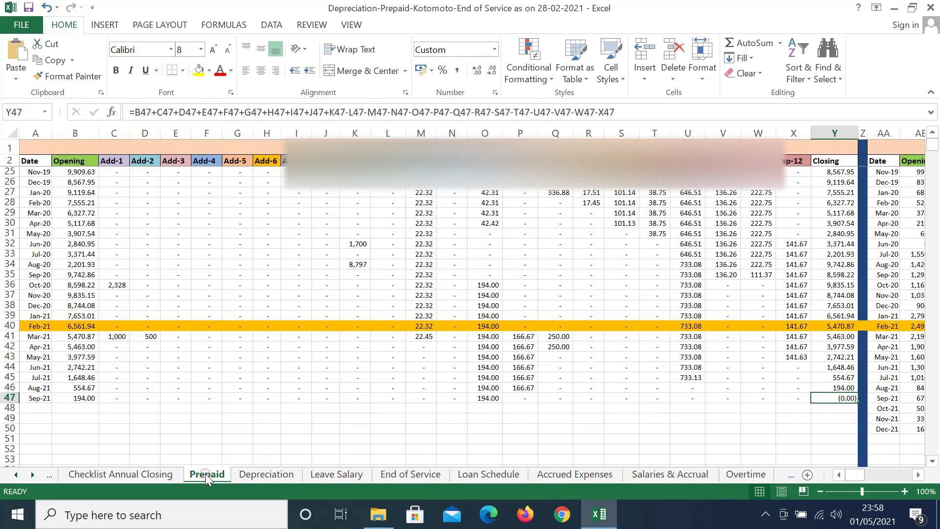
pyautogui.click(254, 475)
pyautogui.click(331, 476)
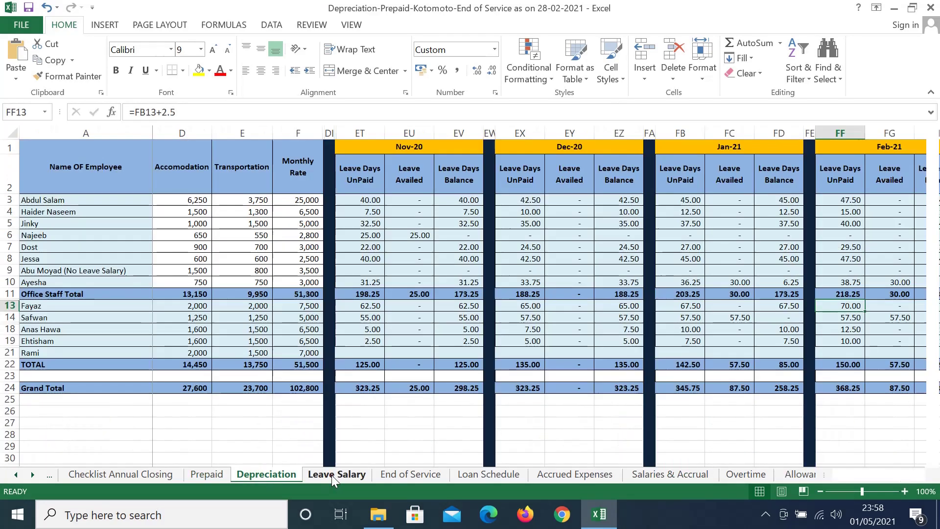
pyautogui.click(421, 474)
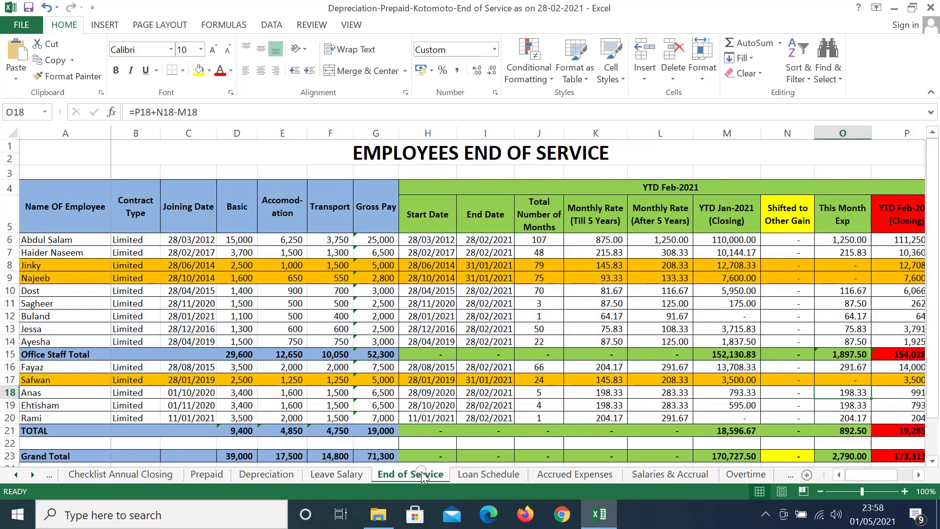
pyautogui.click(477, 475)
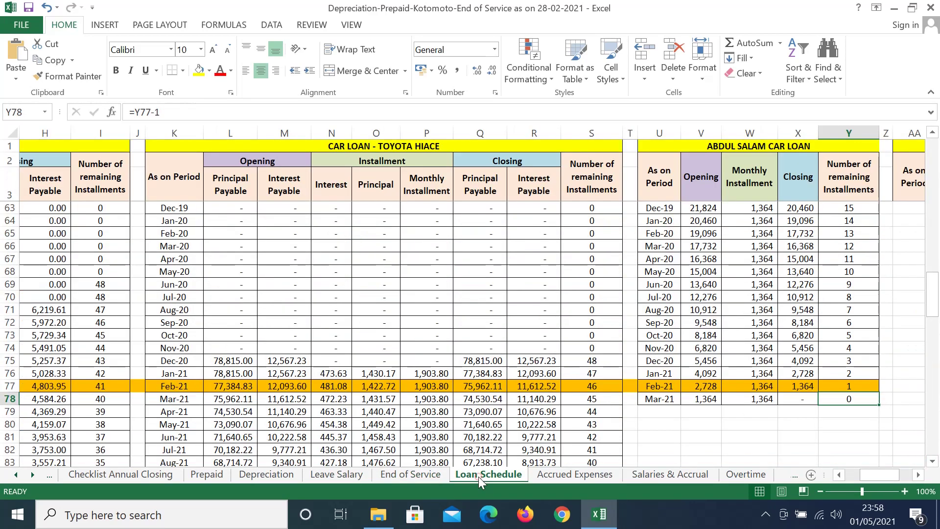
pyautogui.click(556, 476)
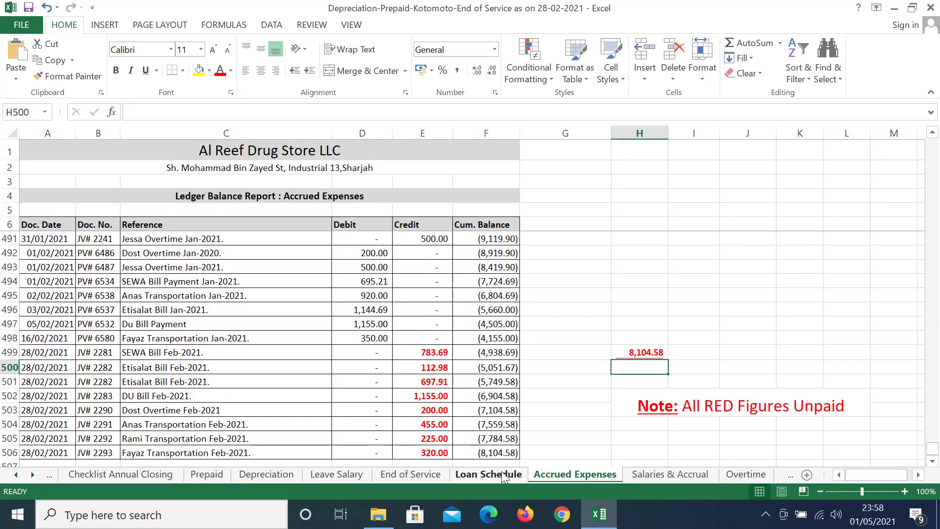